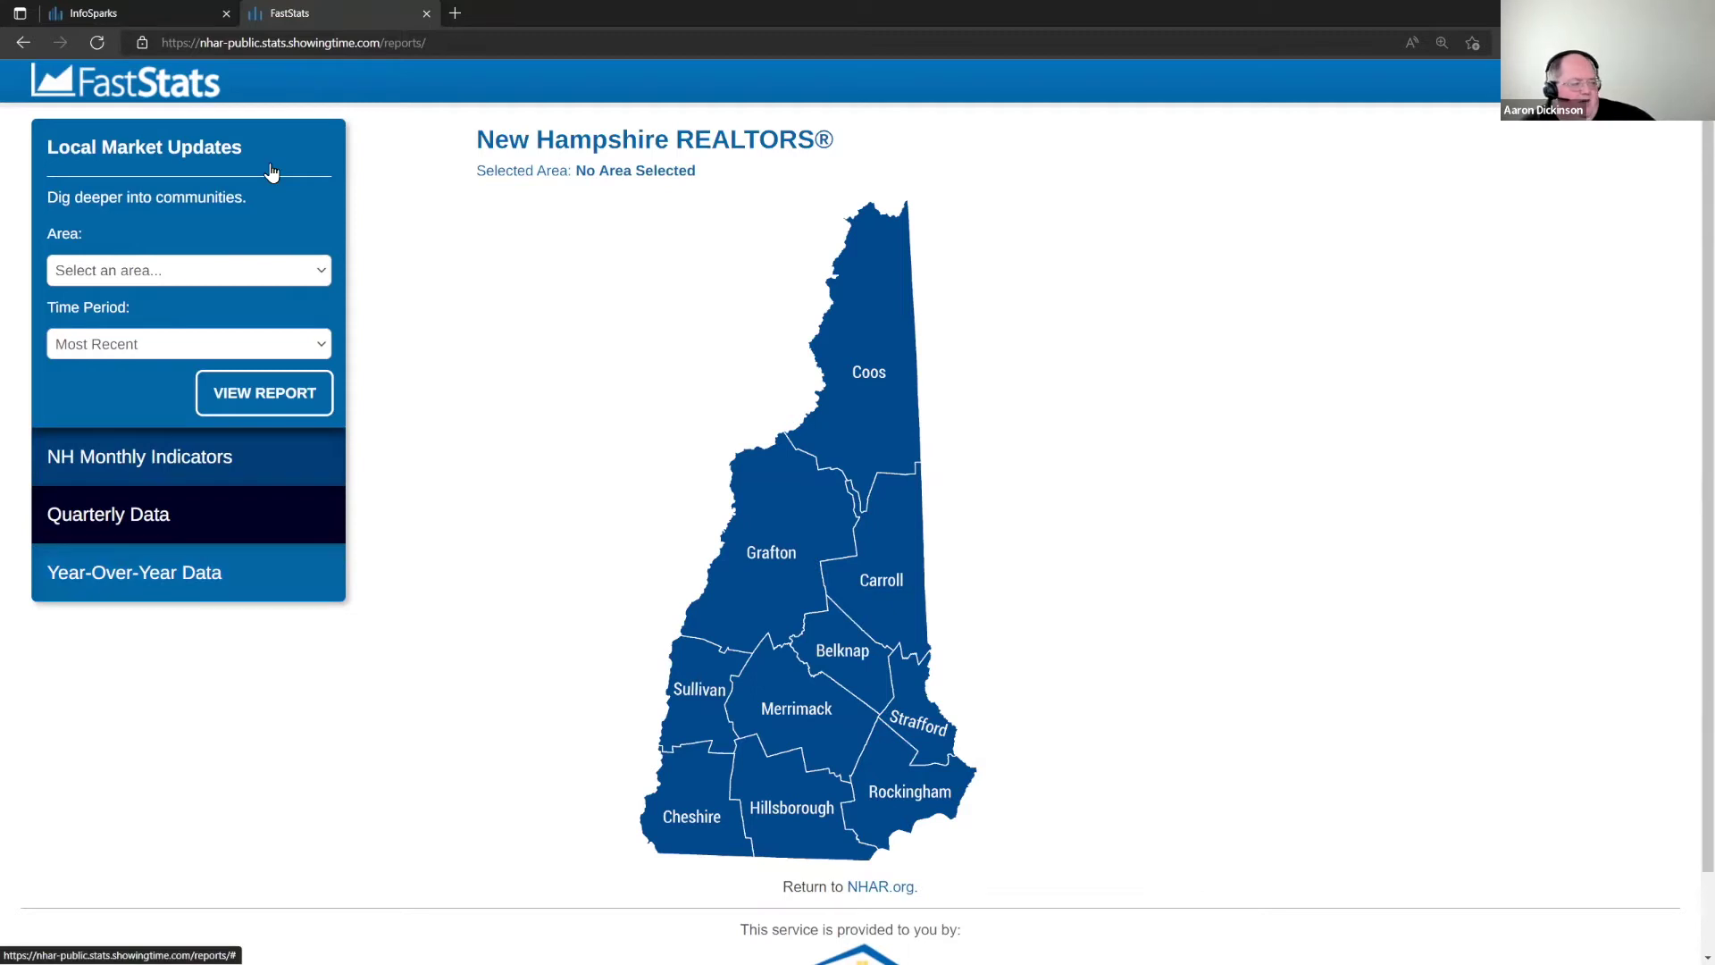
- Open the most recent NH Monthly Indicators report for New Hampshire, enlarge its first page for reading, and close the report
{"action": "left_click", "coordinate": [234, 473]}
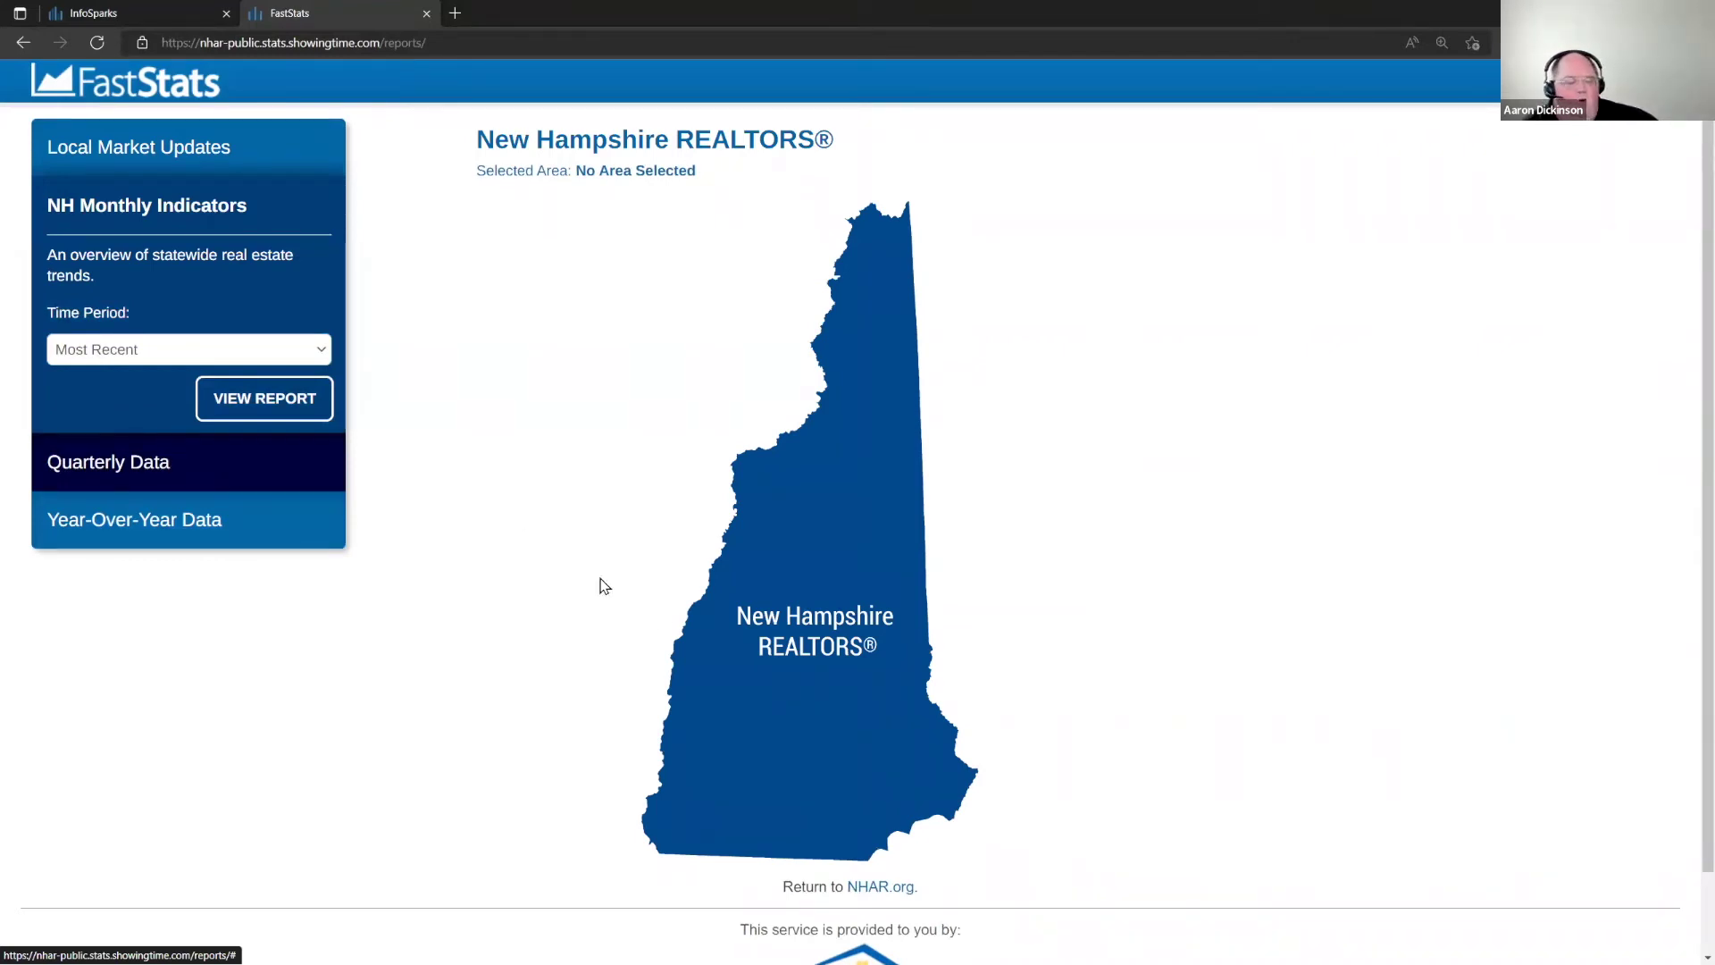
{"action": "left_click", "coordinate": [804, 559]}
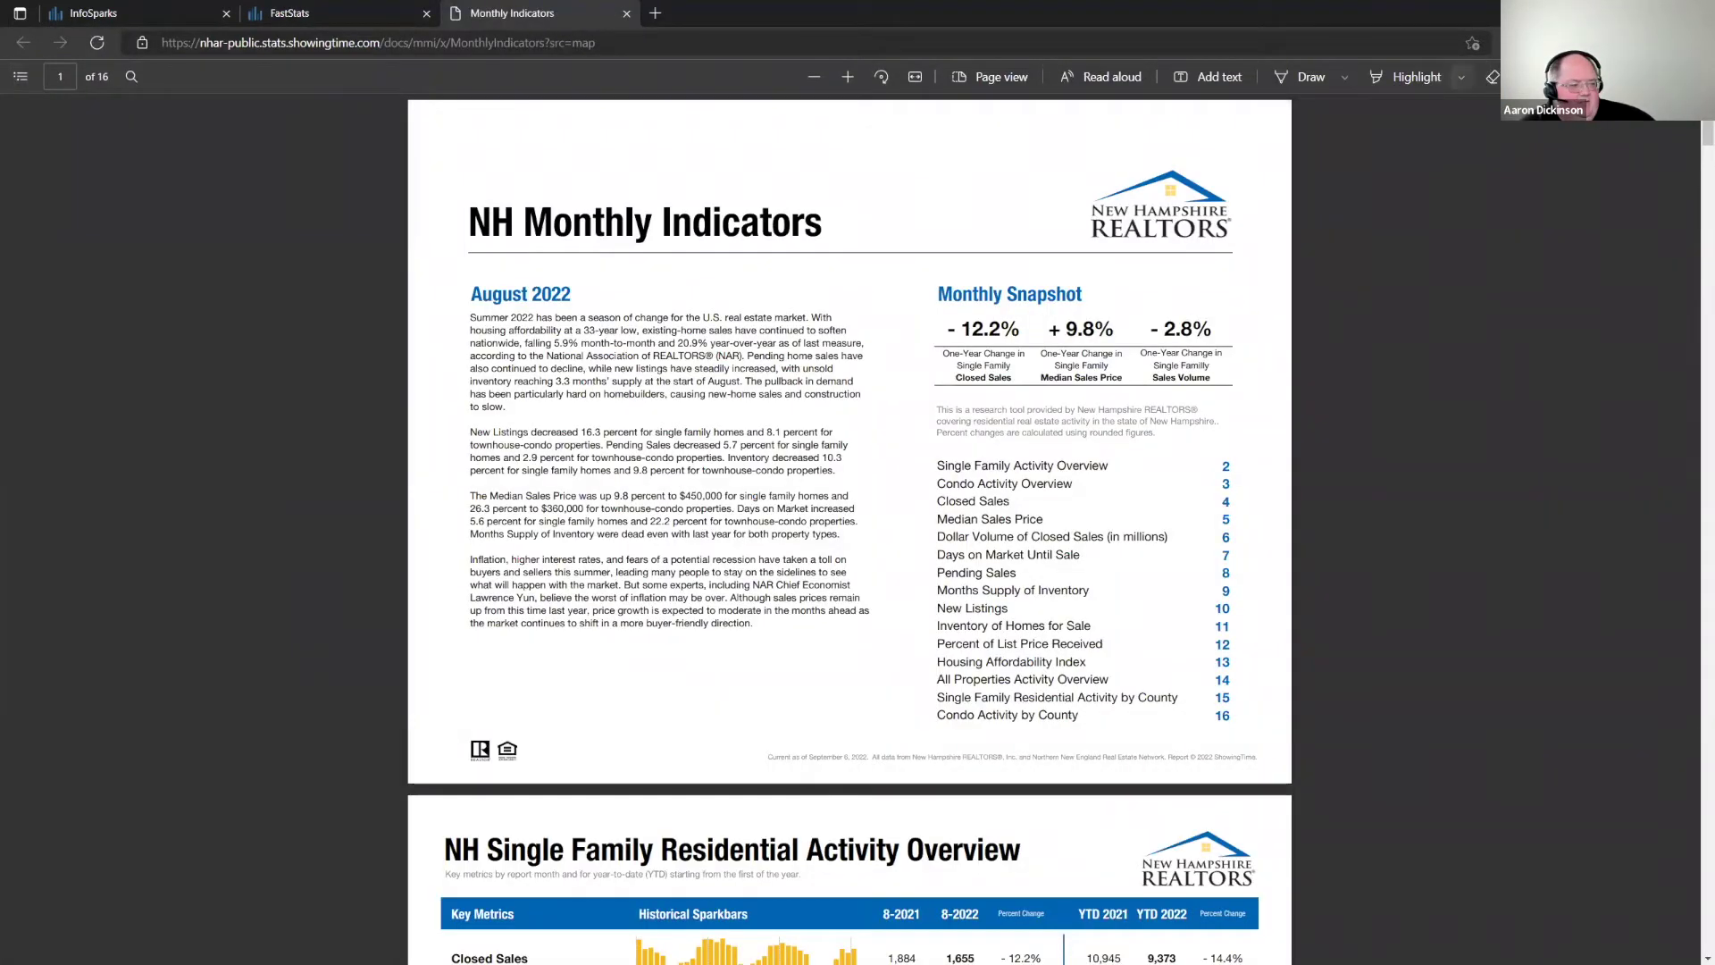
{"action": "left_click", "coordinate": [849, 78]}
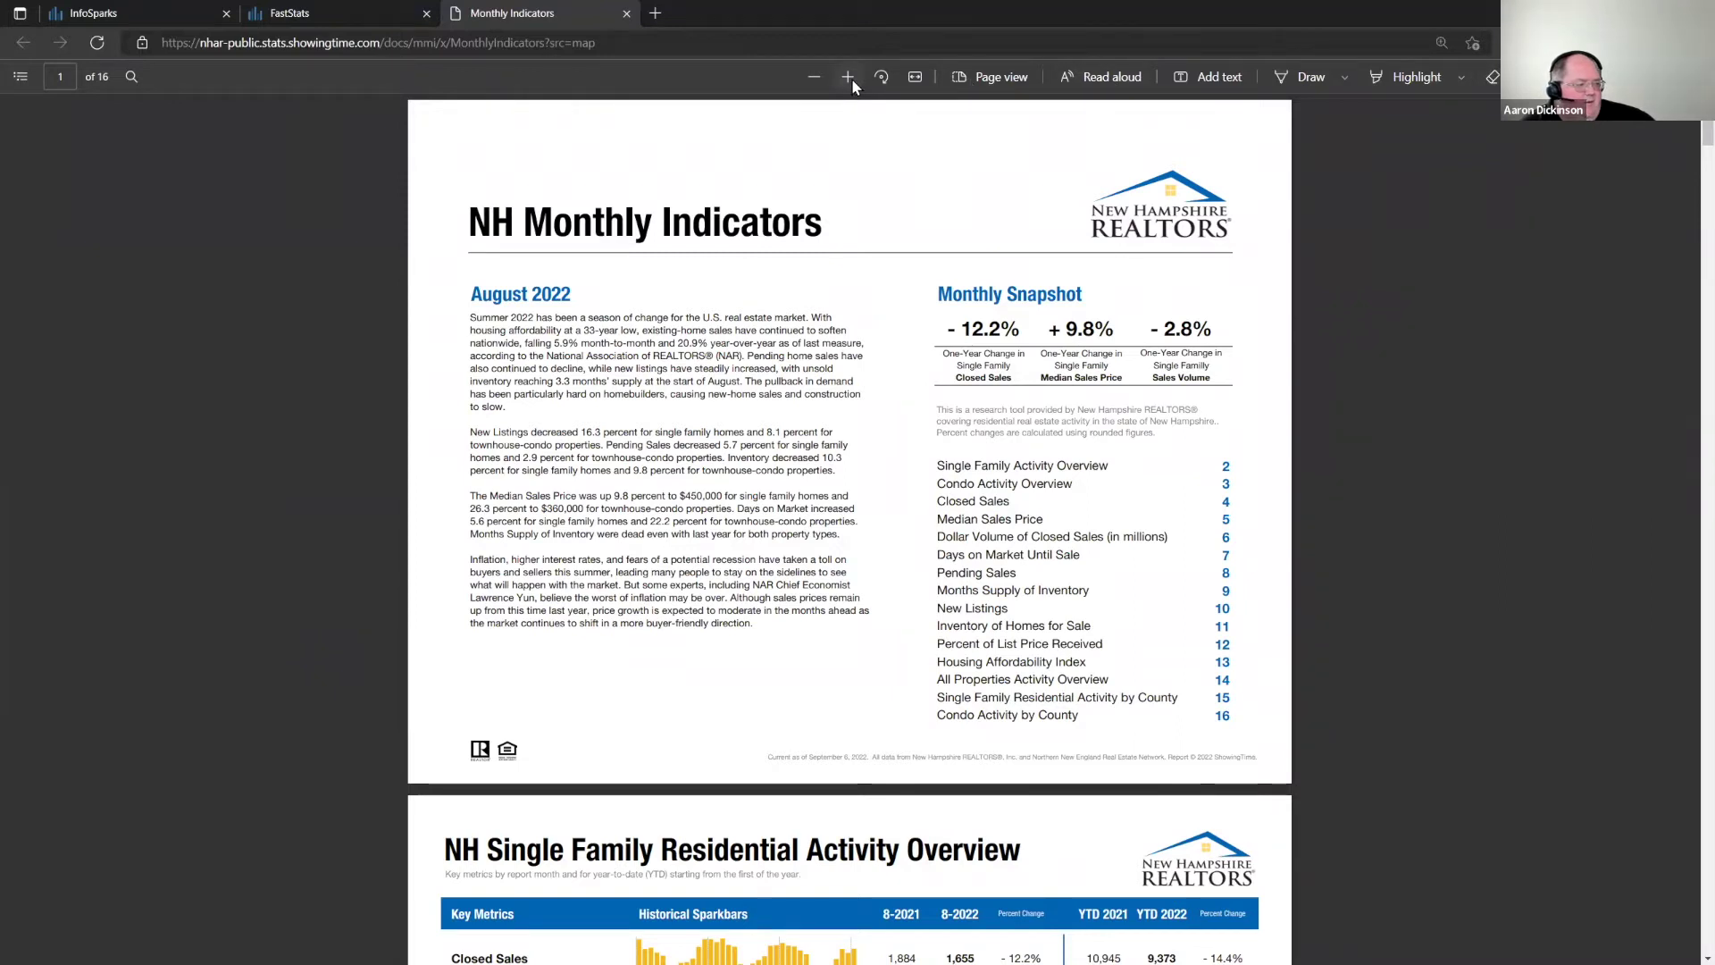
{"action": "left_click", "coordinate": [848, 78]}
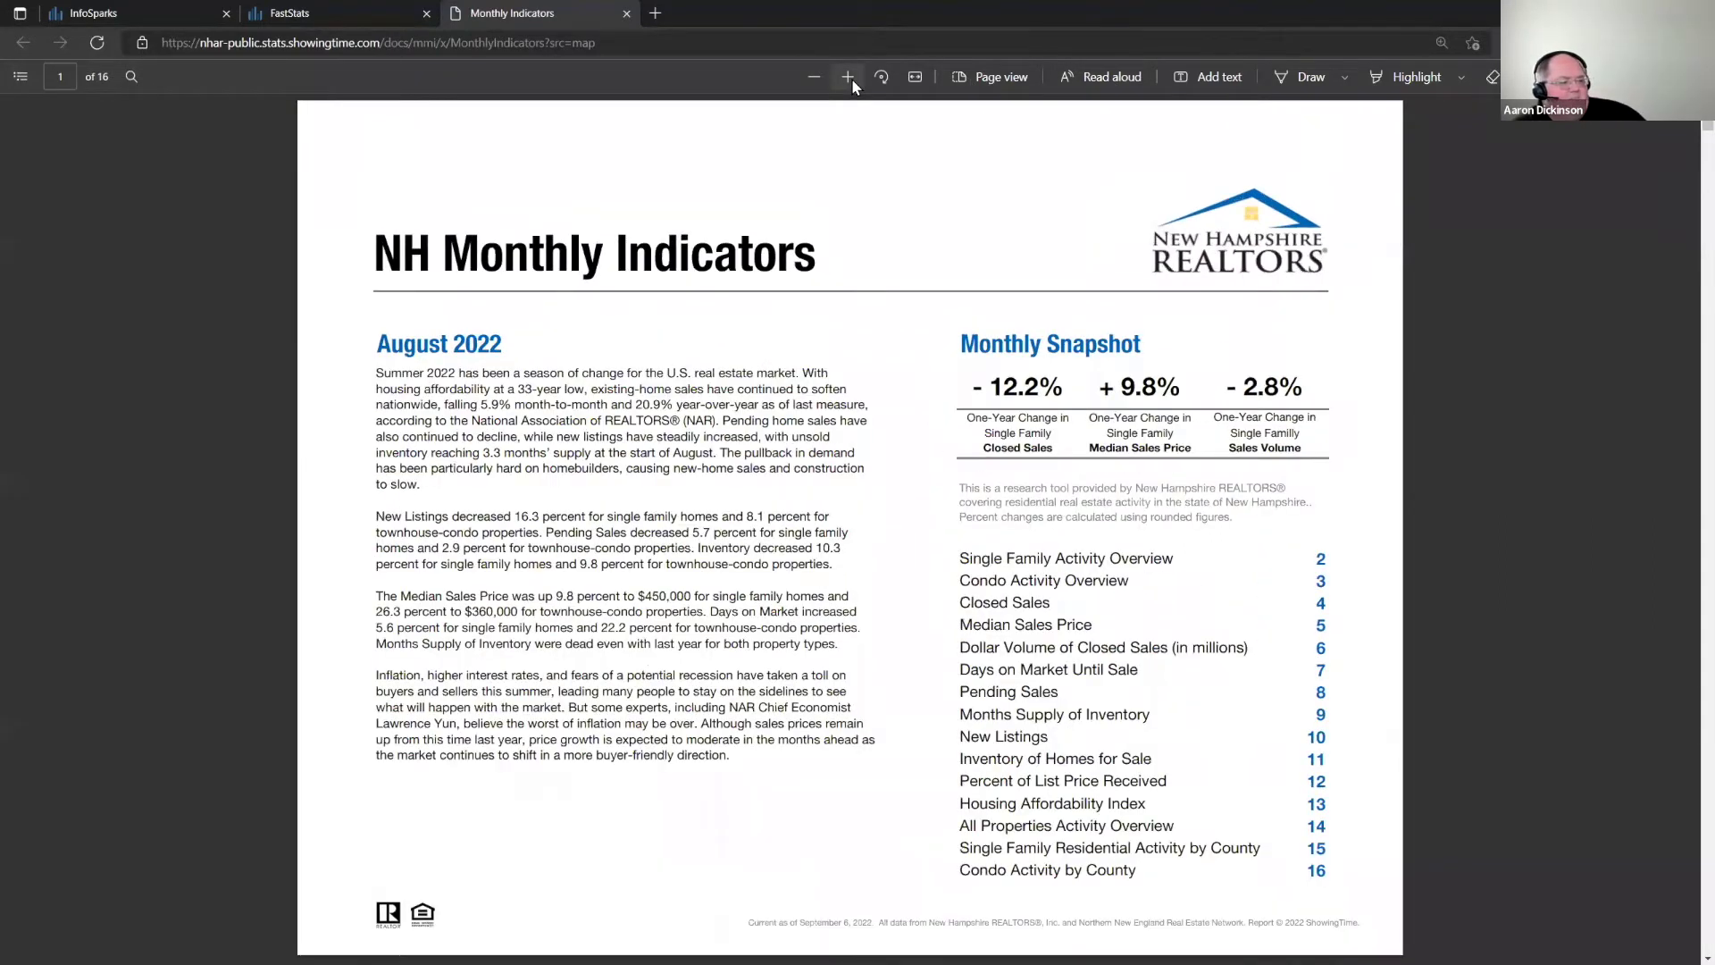
{"action": "left_click", "coordinate": [848, 77]}
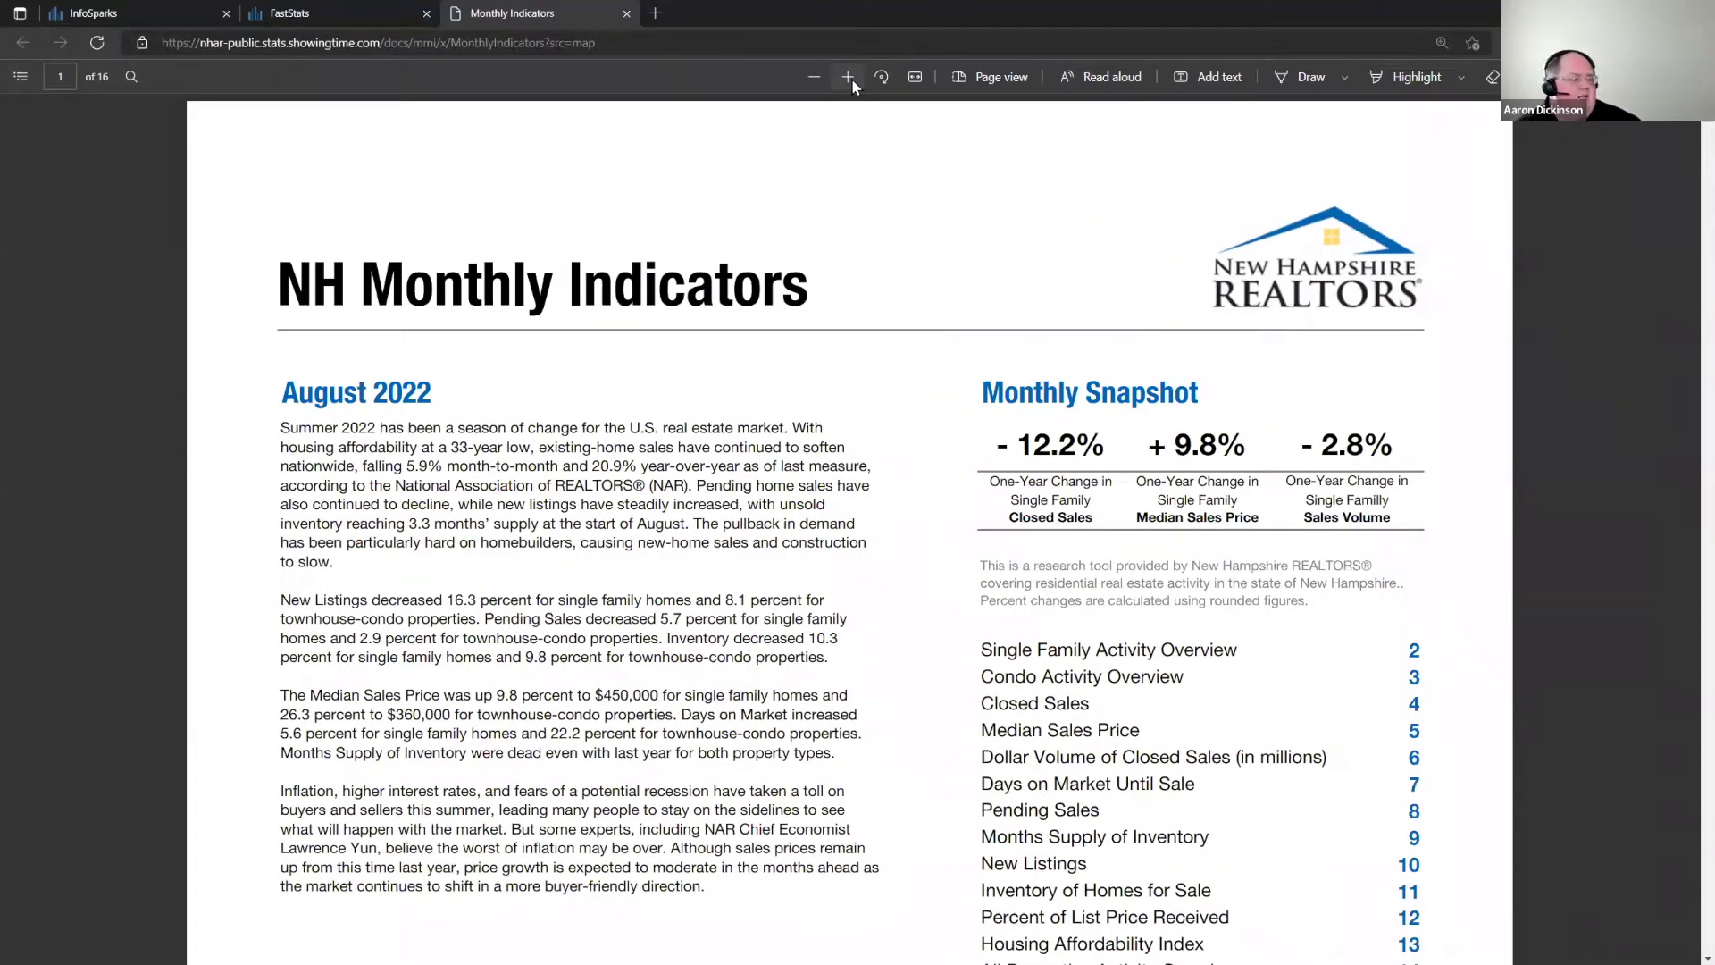
{"action": "key", "text": "ctrl+w"}
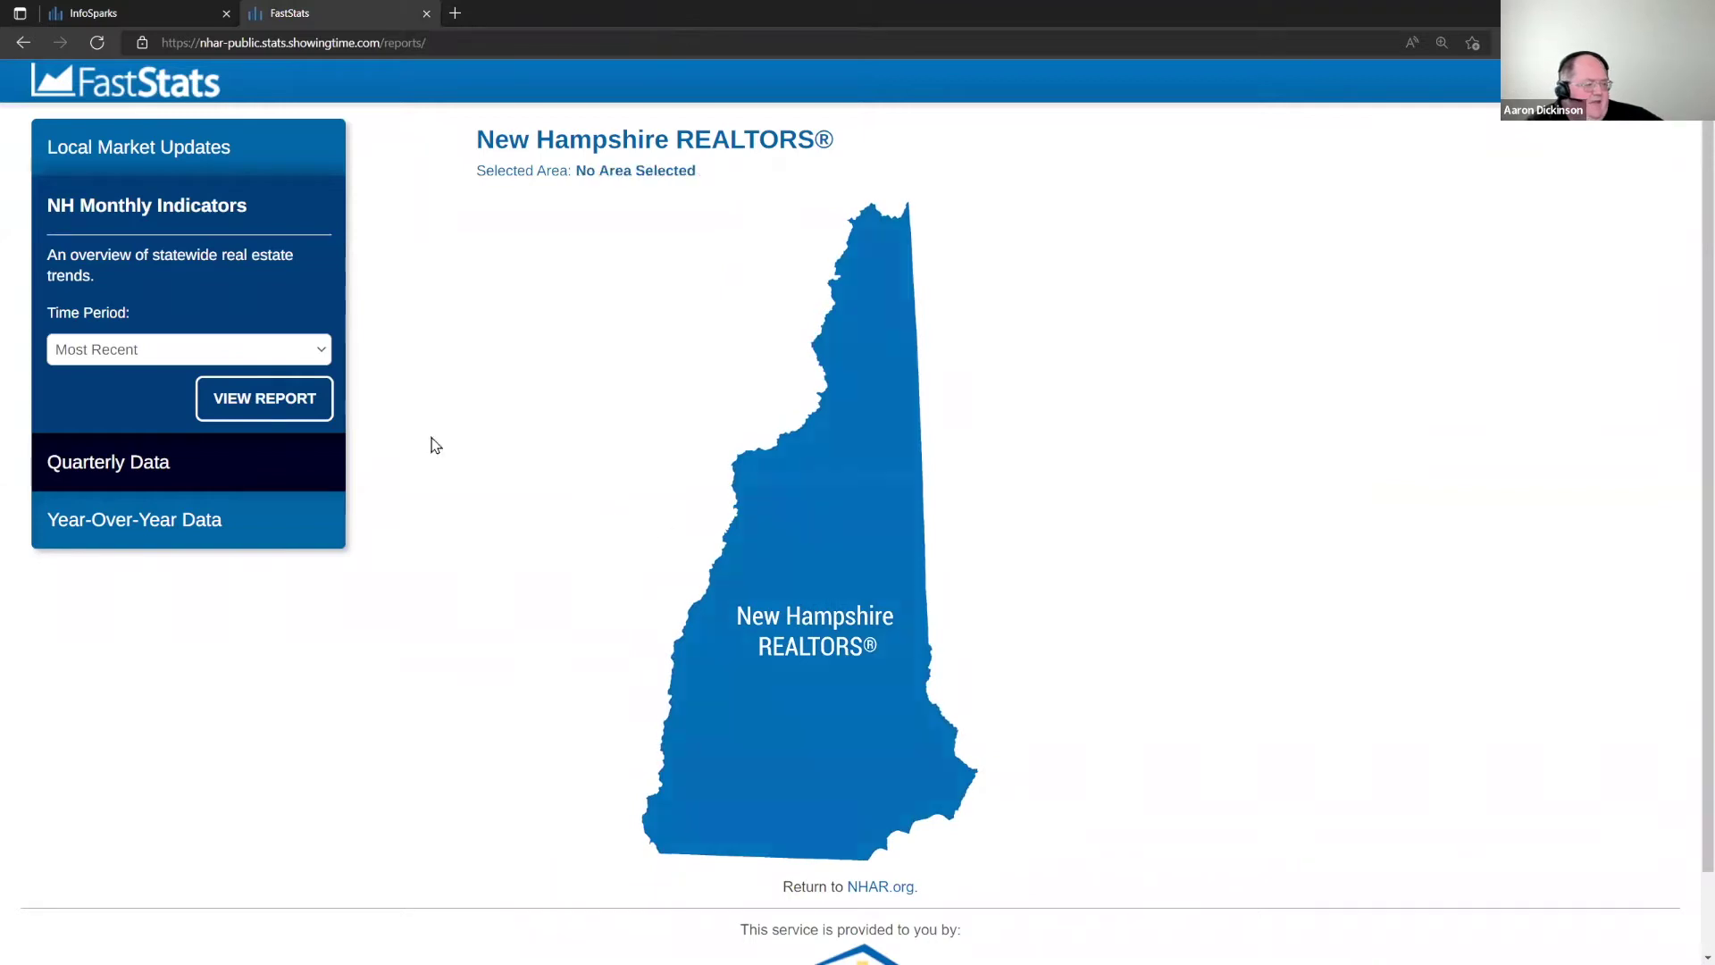
- View the NH Monthly Indicators report for the January 2022 time period and close it
{"action": "left_click", "coordinate": [244, 352]}
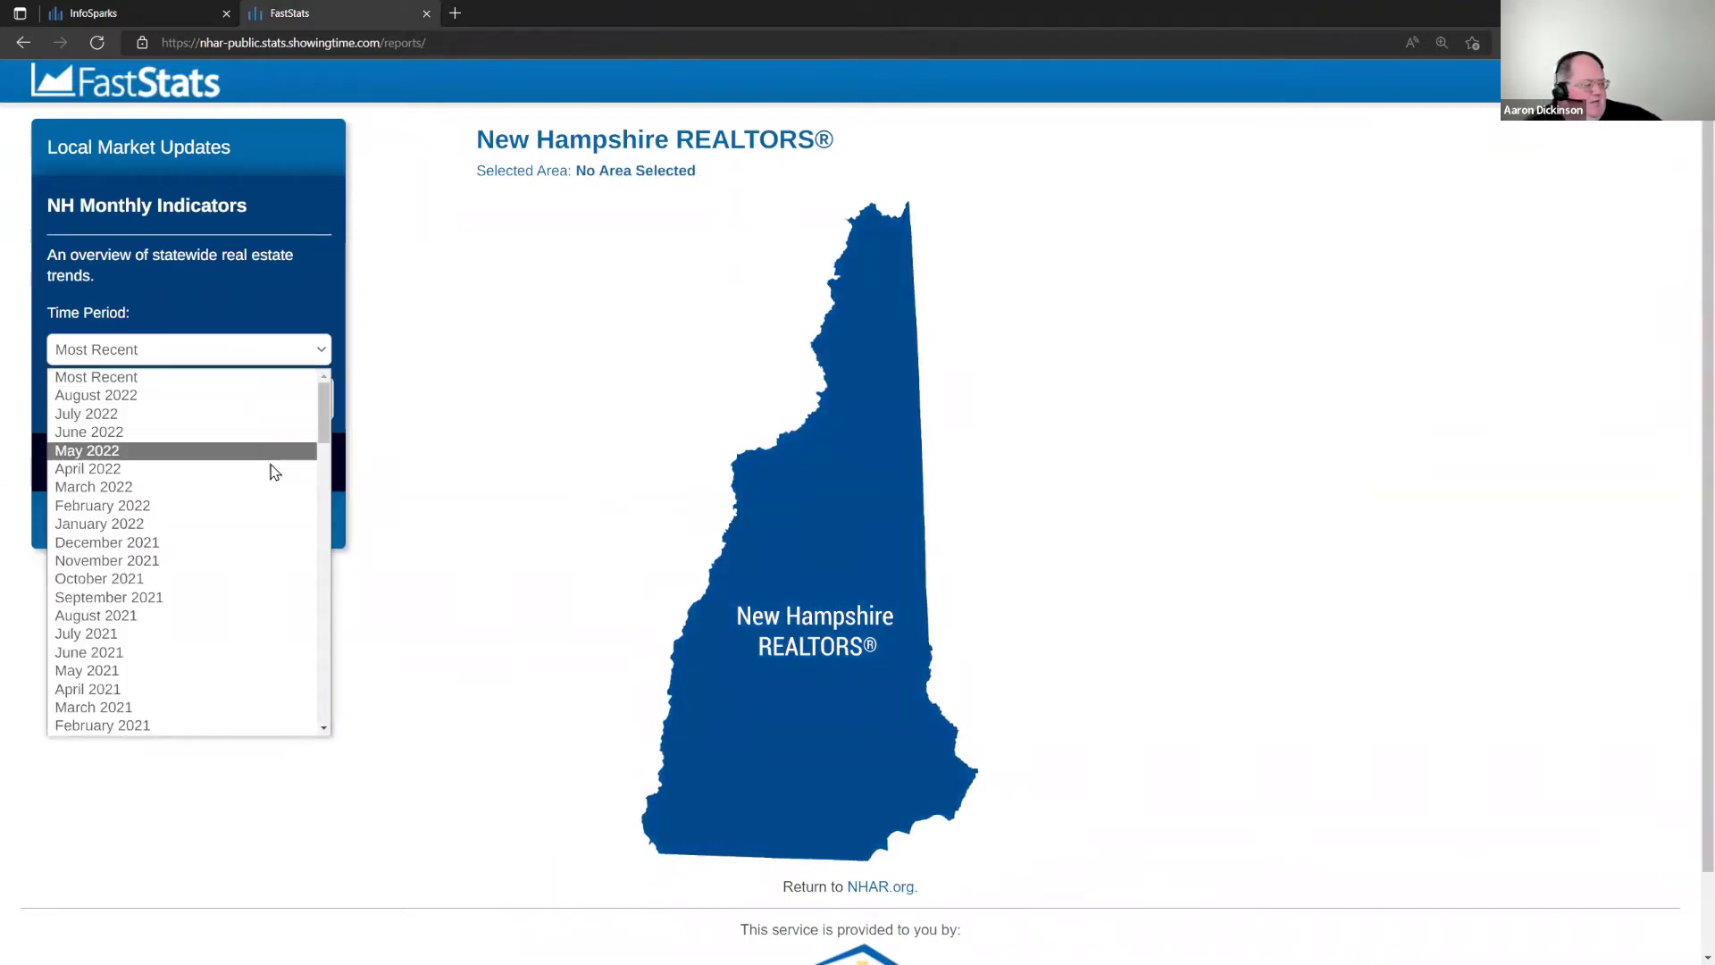
{"action": "left_click", "coordinate": [260, 524]}
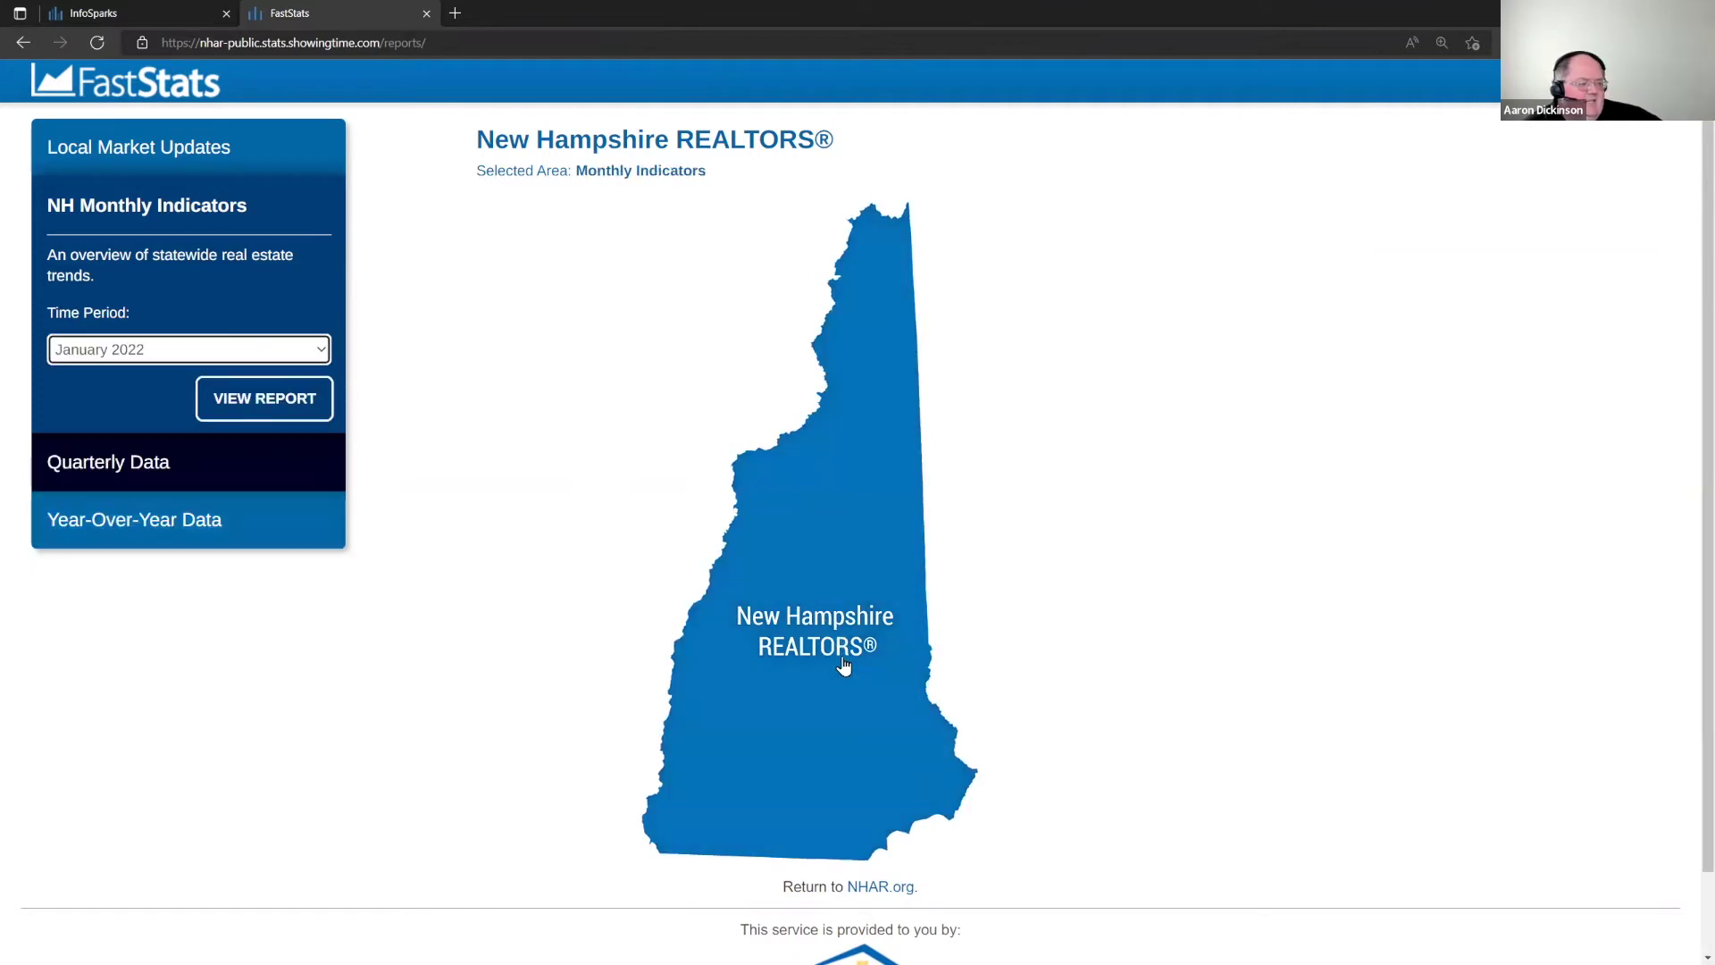
{"action": "left_click", "coordinate": [843, 666]}
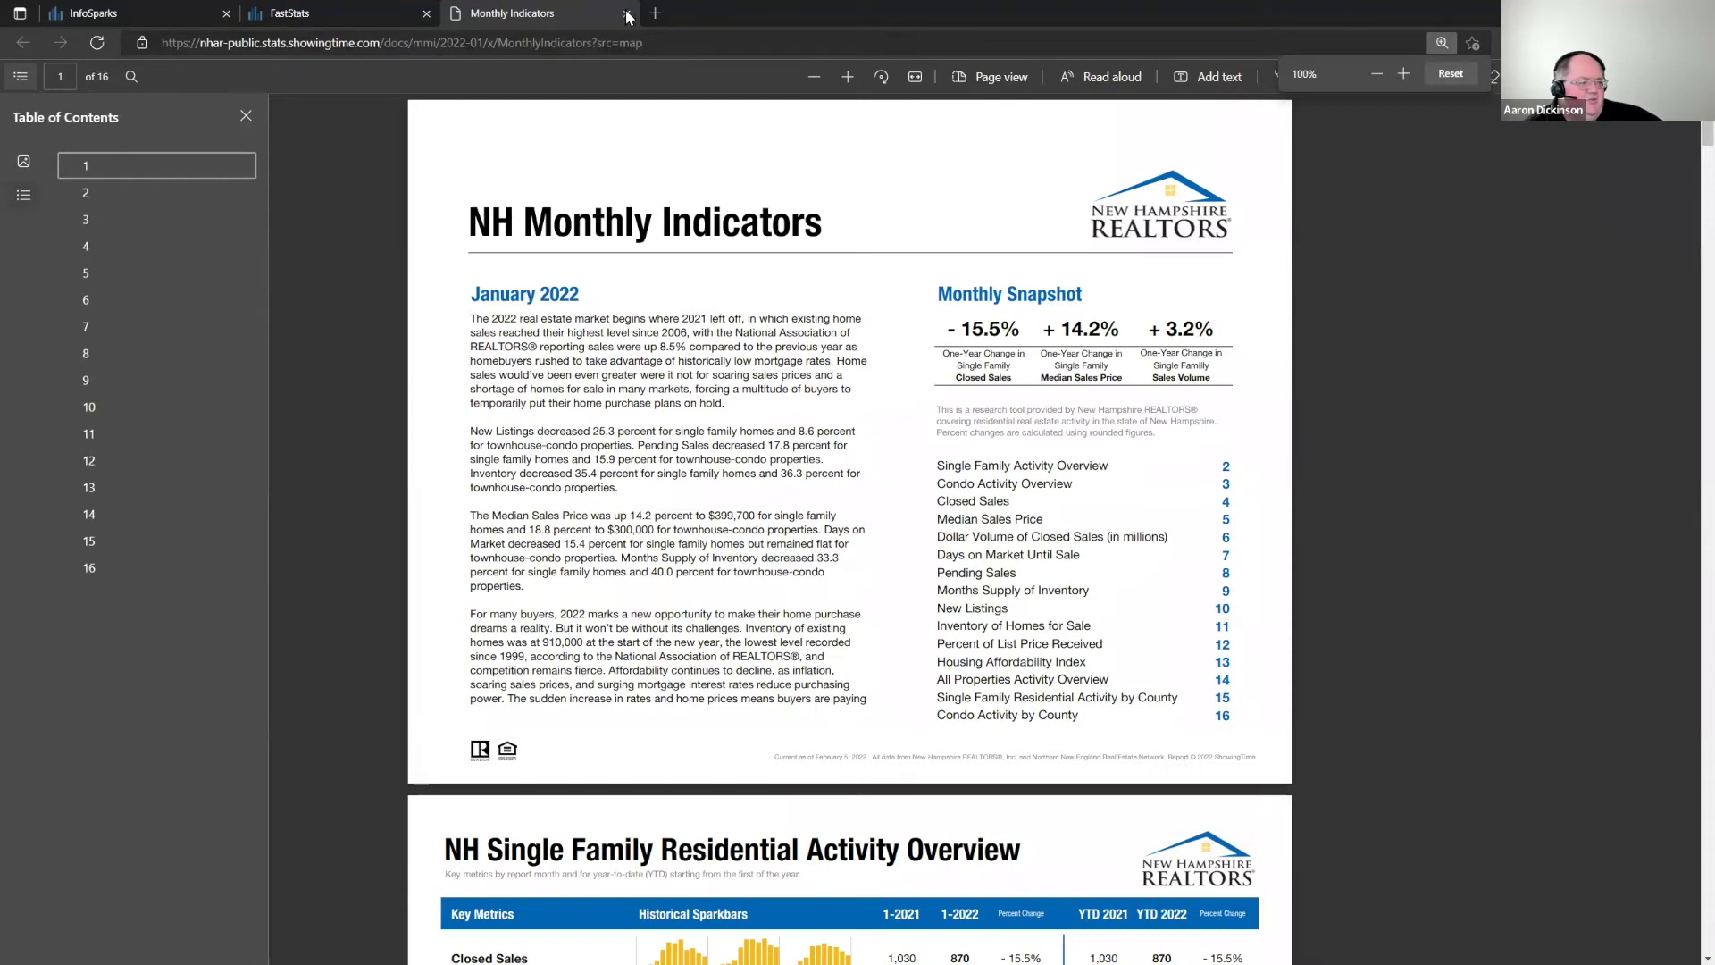
{"action": "left_click", "coordinate": [625, 14]}
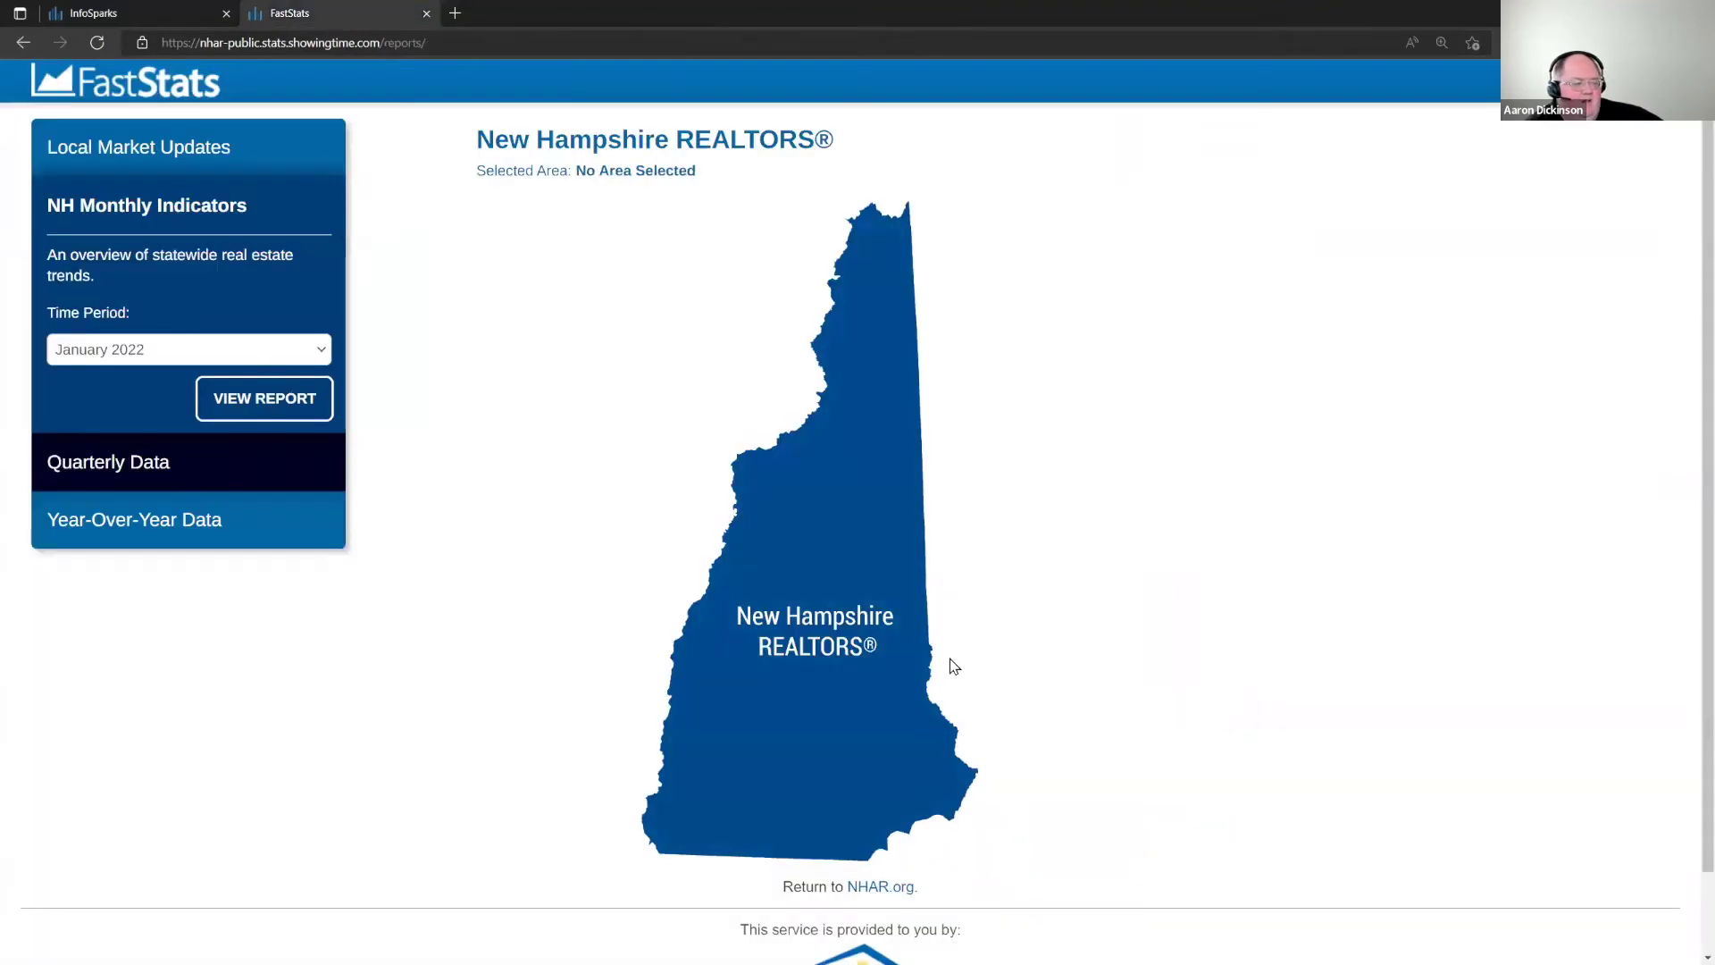
- Review the single-family and condo tables in the most recent Quarterly Data report, close it, and check the available quarterly time periods
{"action": "left_click", "coordinate": [270, 486]}
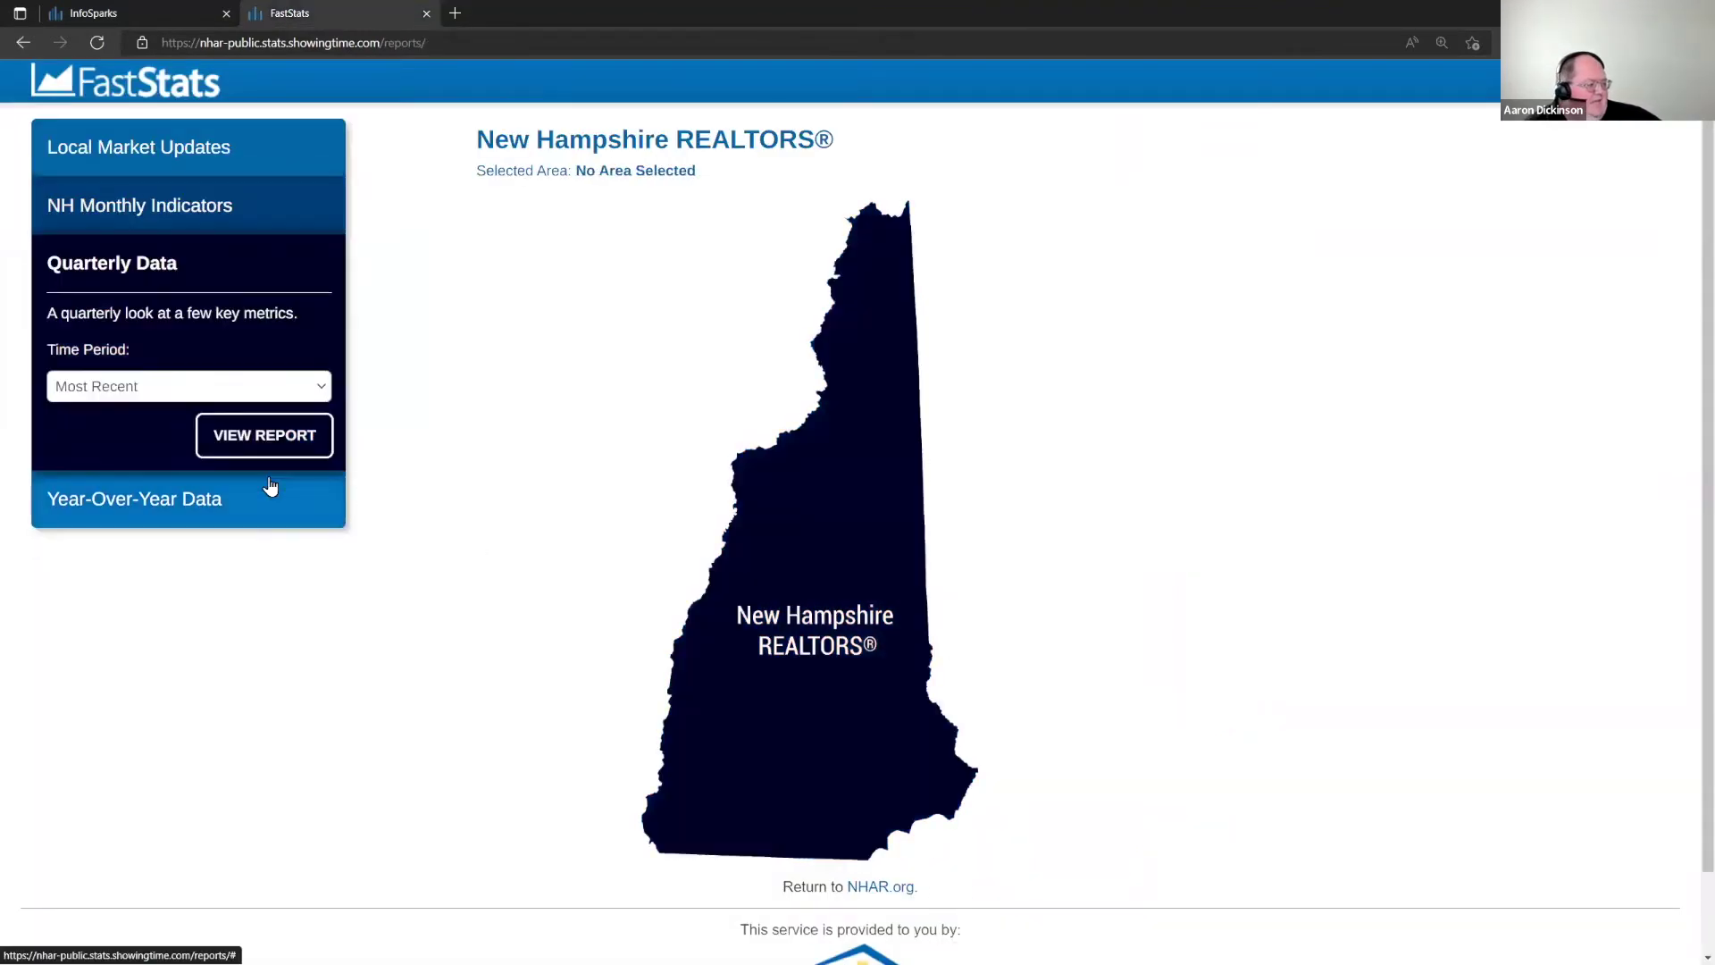
{"action": "left_click", "coordinate": [766, 674]}
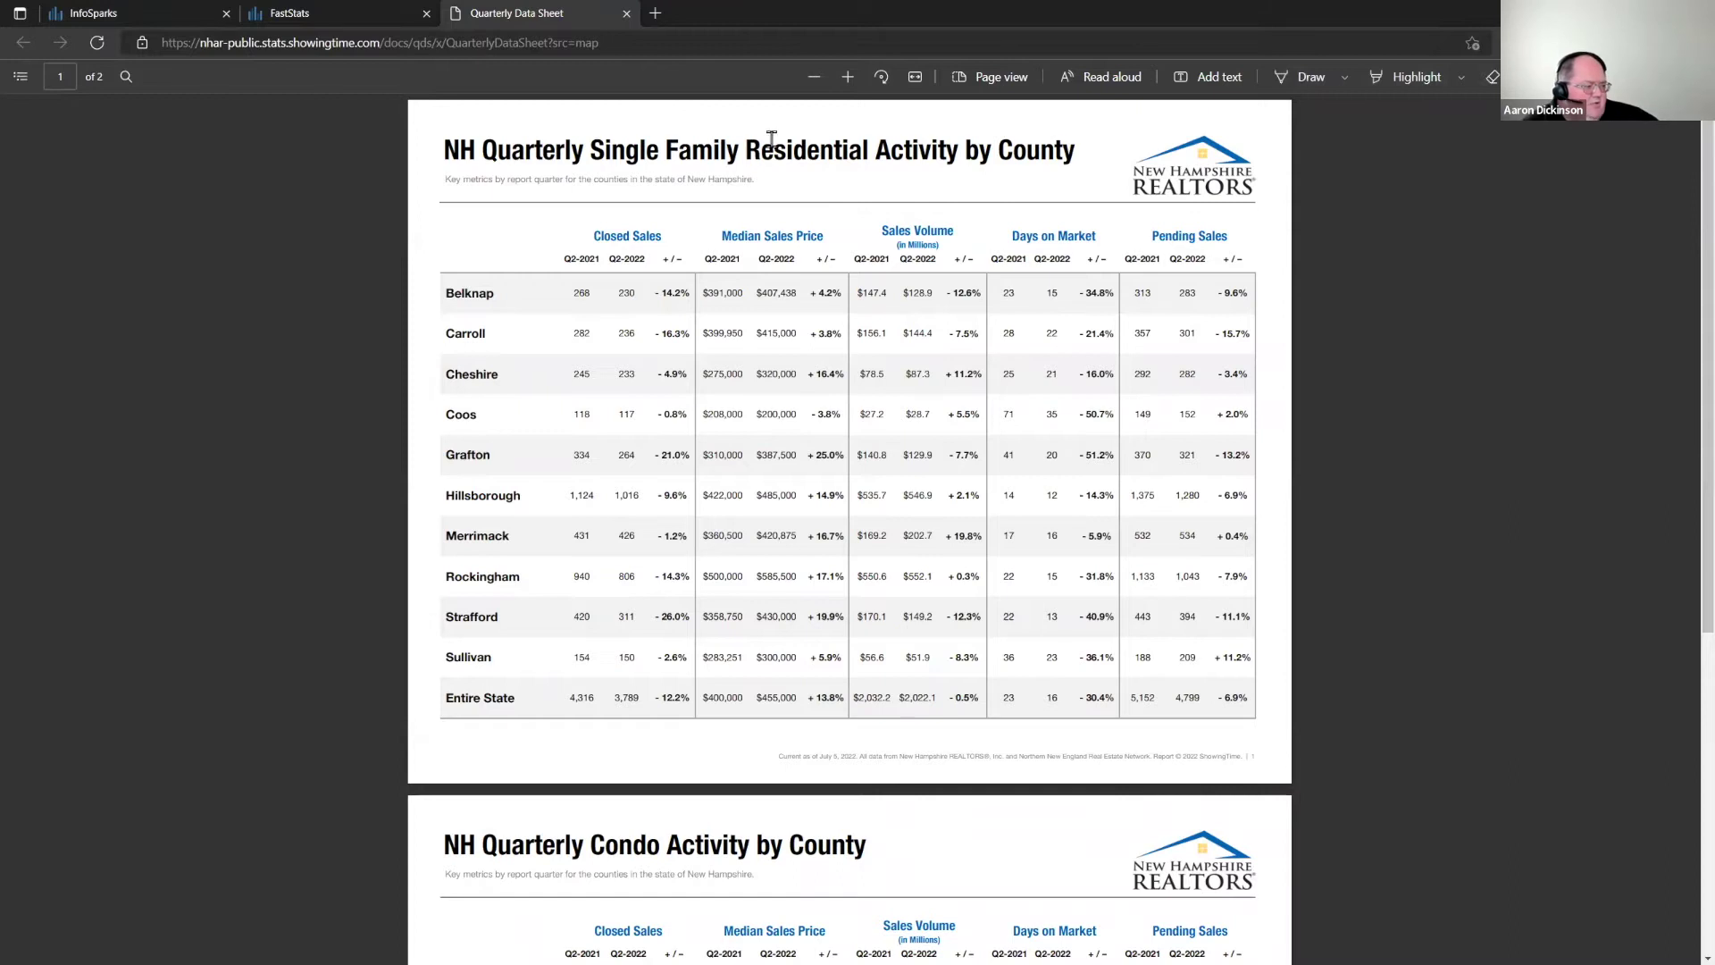
{"action": "left_click", "coordinate": [859, 73]}
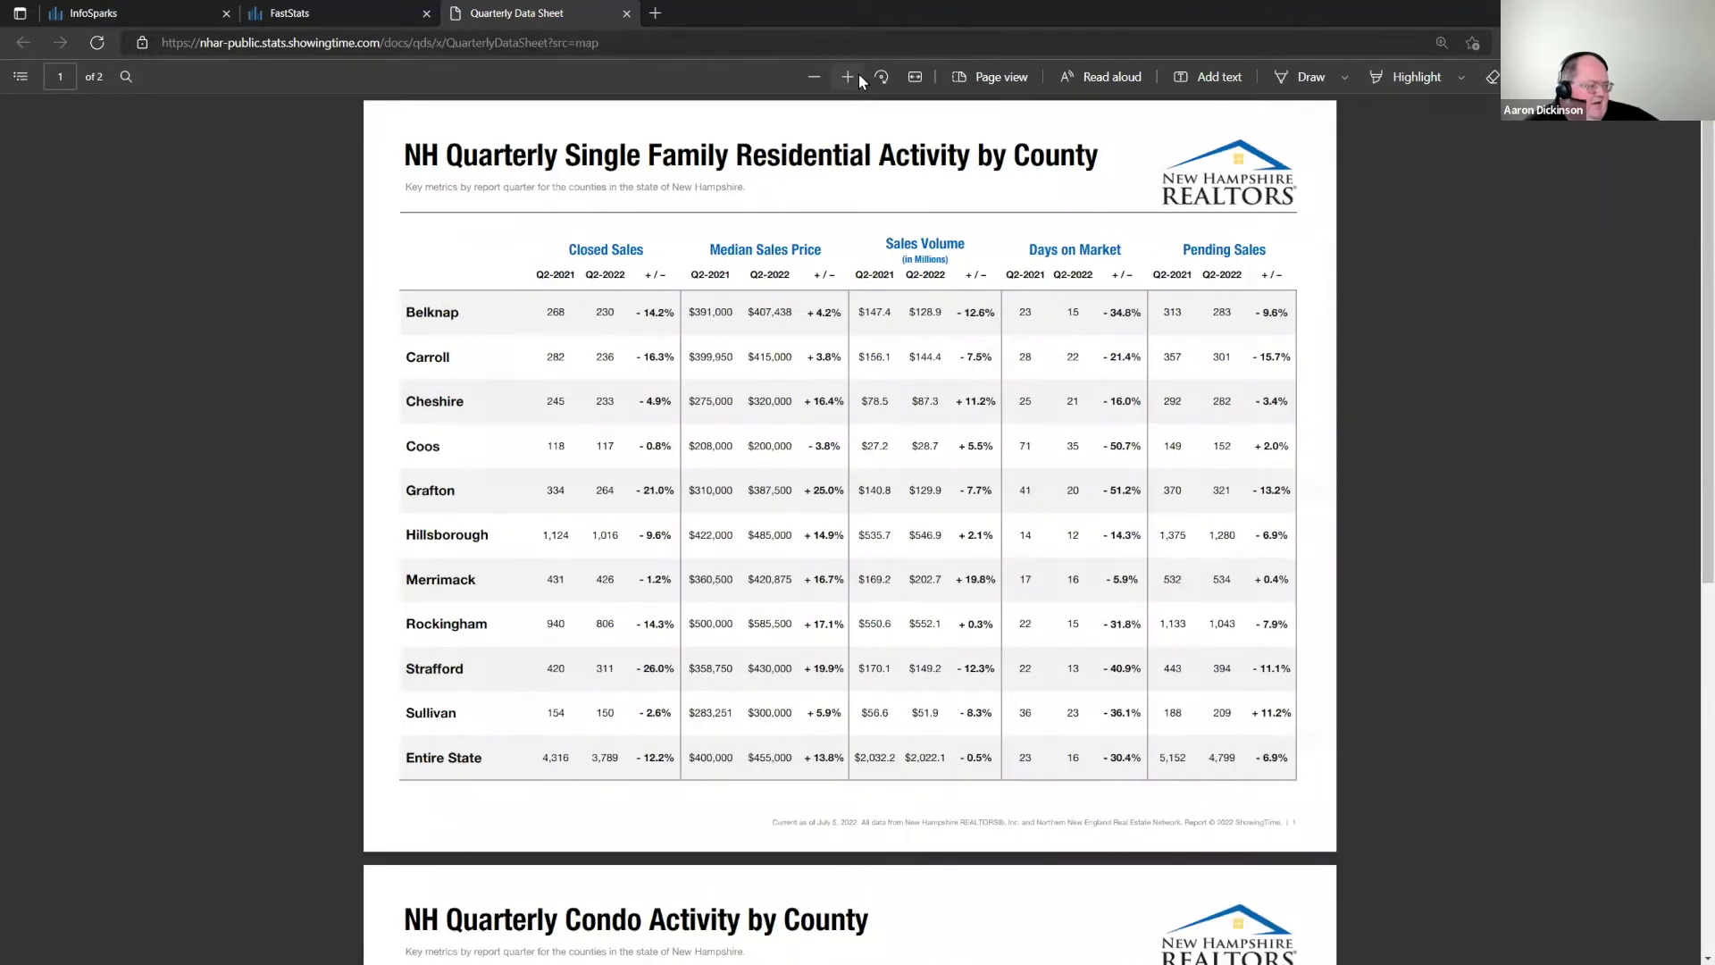
{"action": "left_click", "coordinate": [859, 73]}
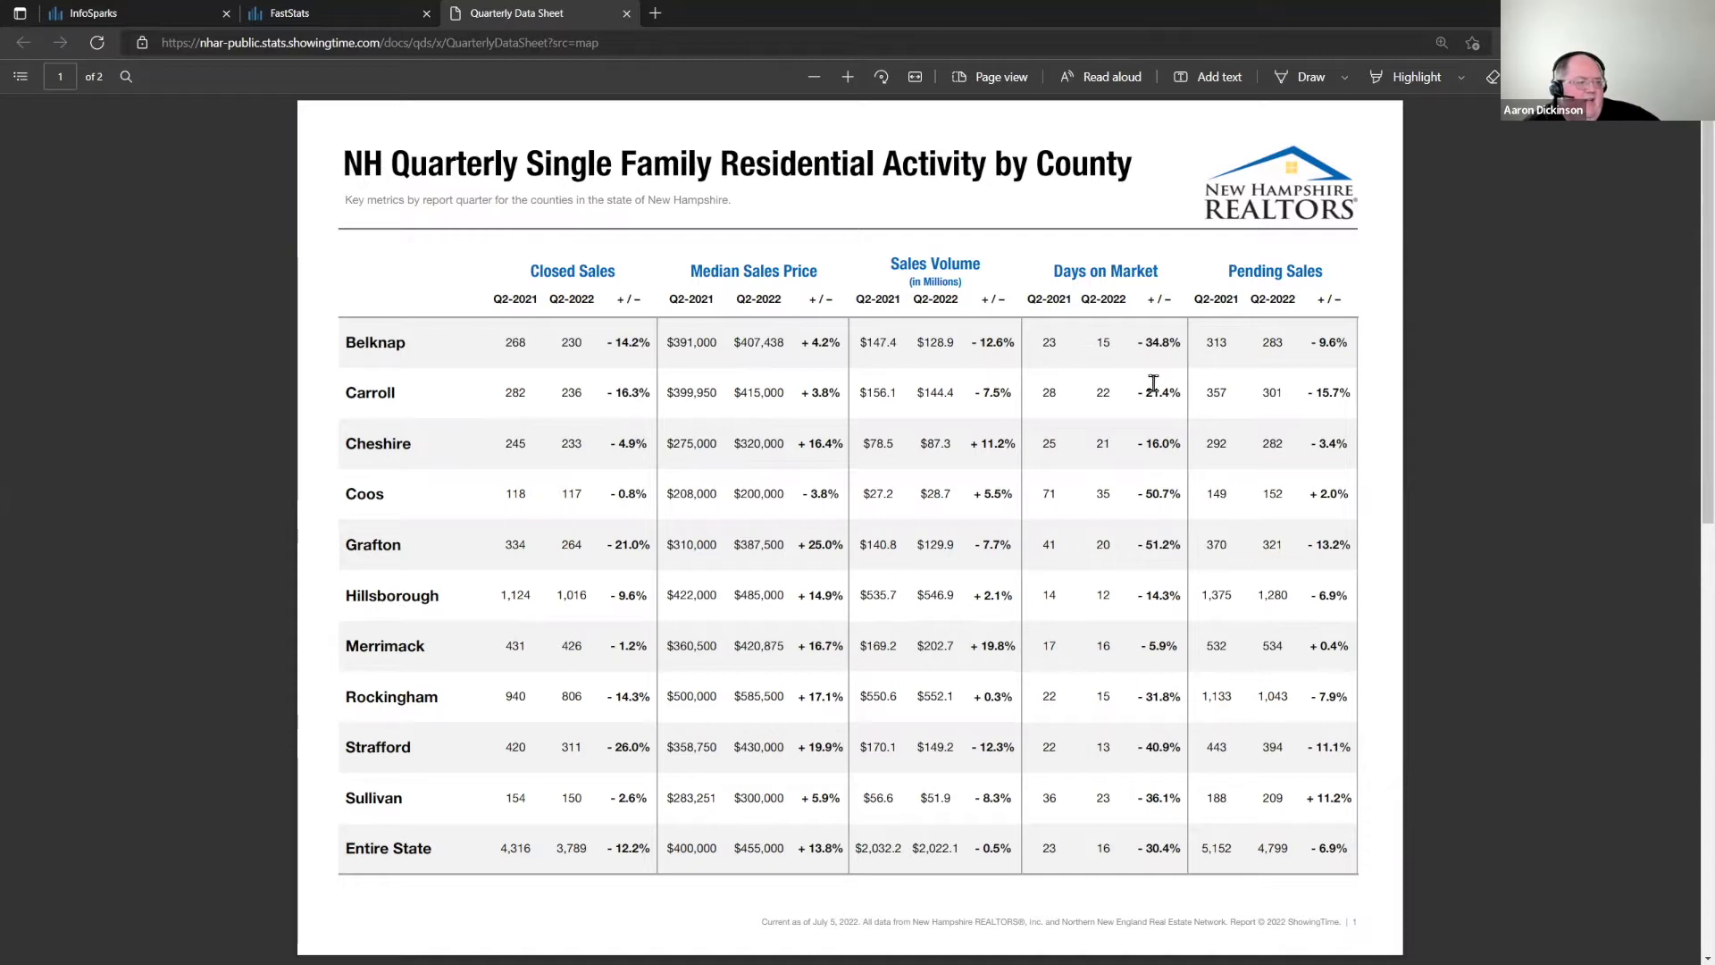
{"action": "scroll", "coordinate": [536, 438], "scroll_direction": "down", "scroll_amount": 6}
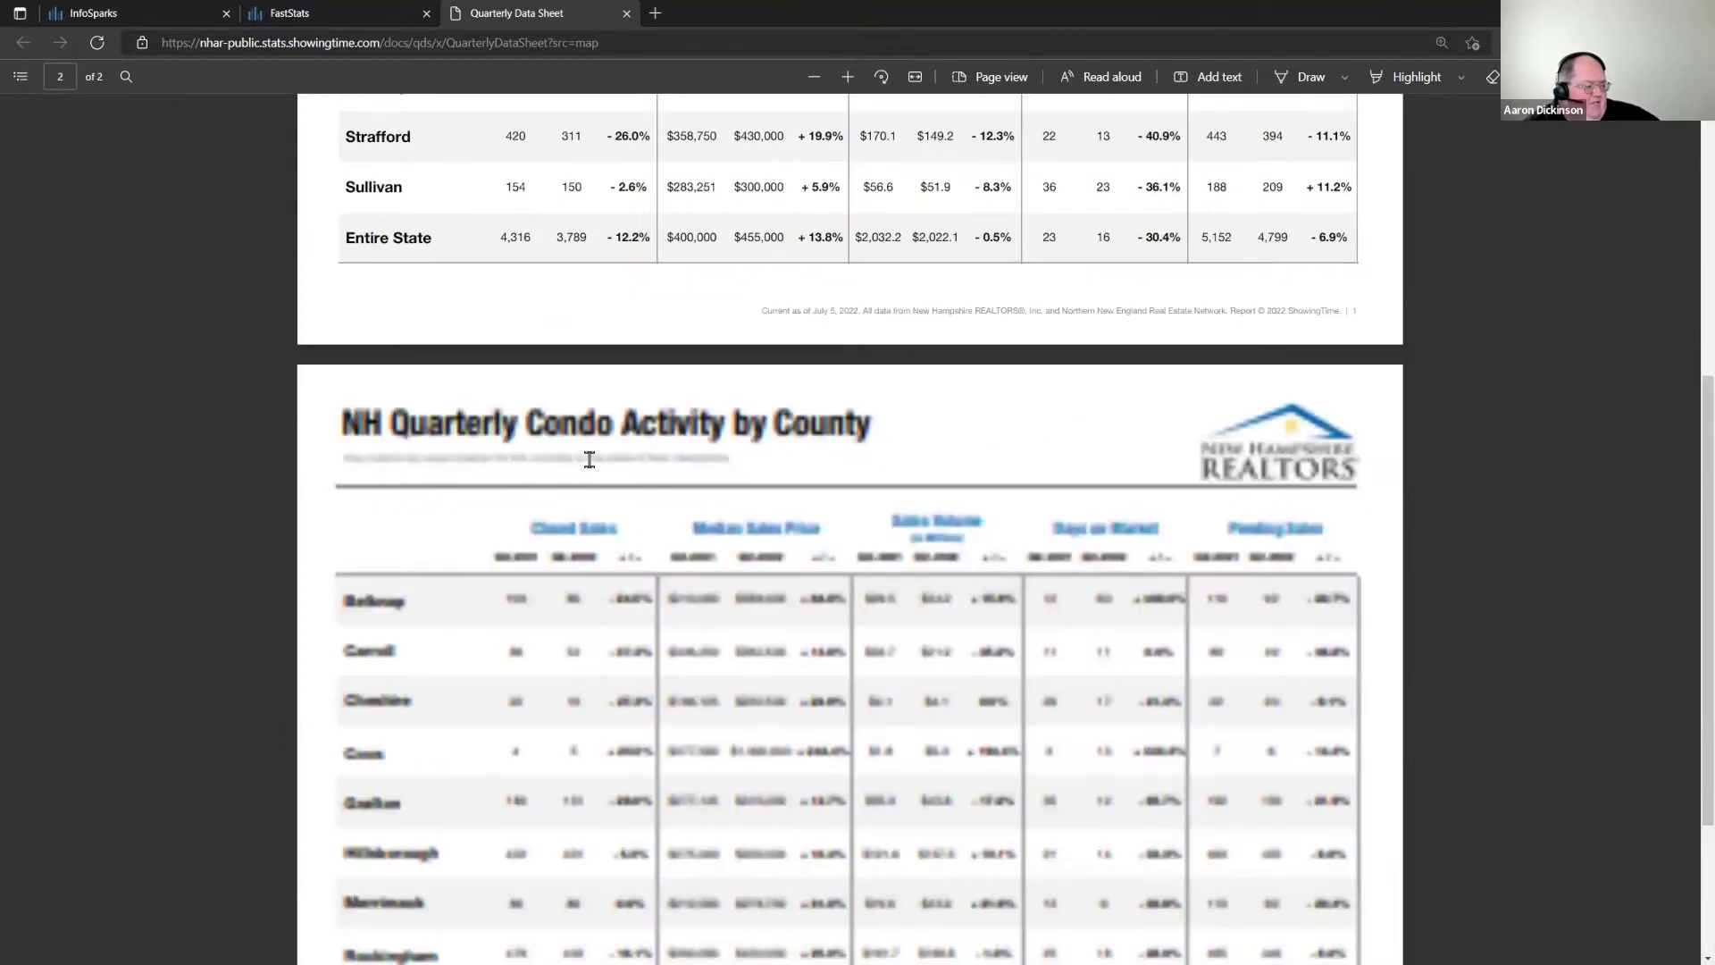
{"action": "scroll", "coordinate": [592, 465], "scroll_direction": "down", "scroll_amount": 3}
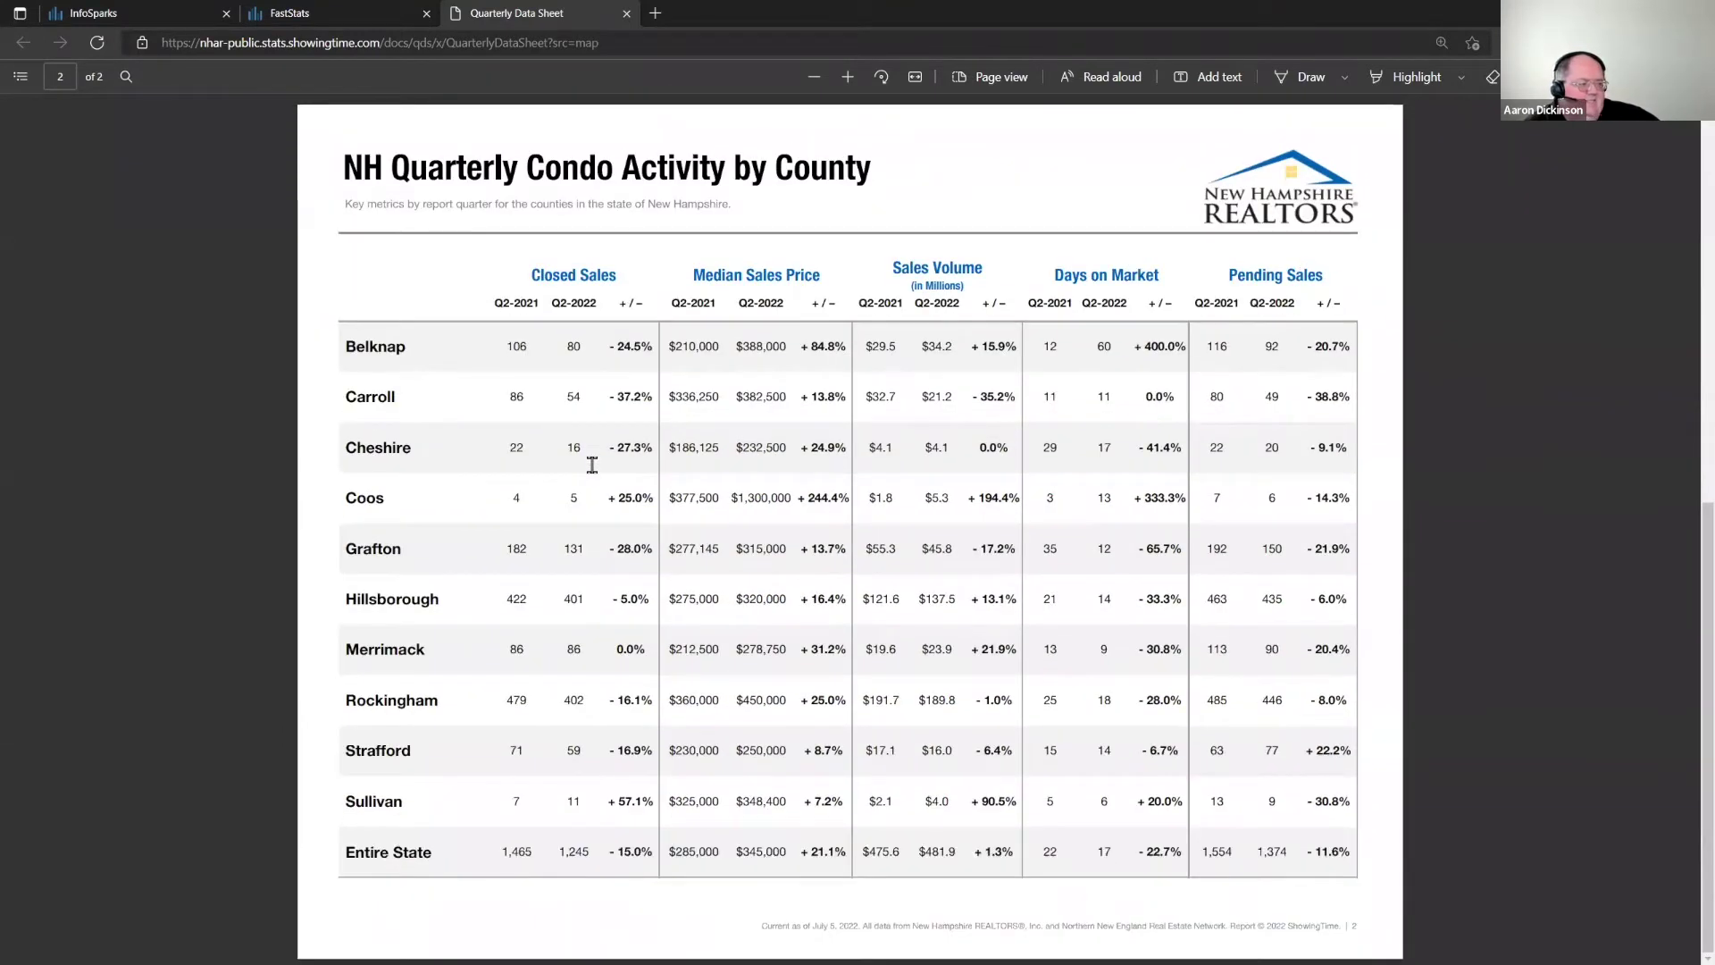
{"action": "scroll", "coordinate": [593, 465], "scroll_direction": "up", "scroll_amount": 9}
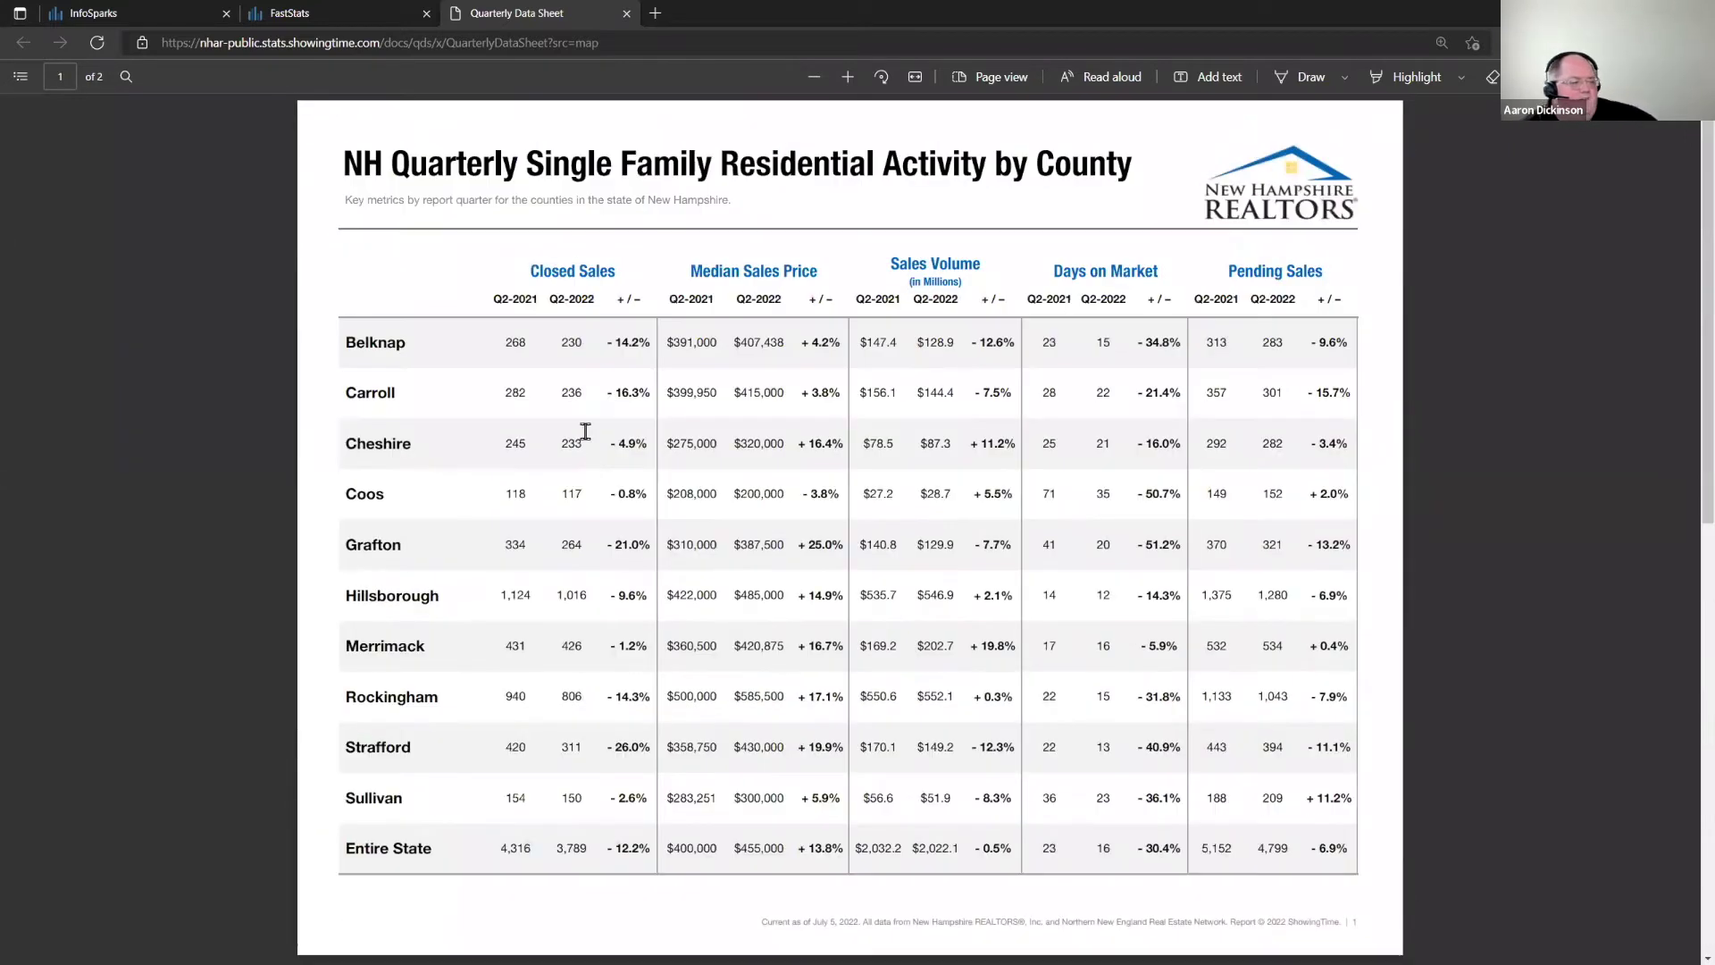
{"action": "left_click", "coordinate": [626, 13]}
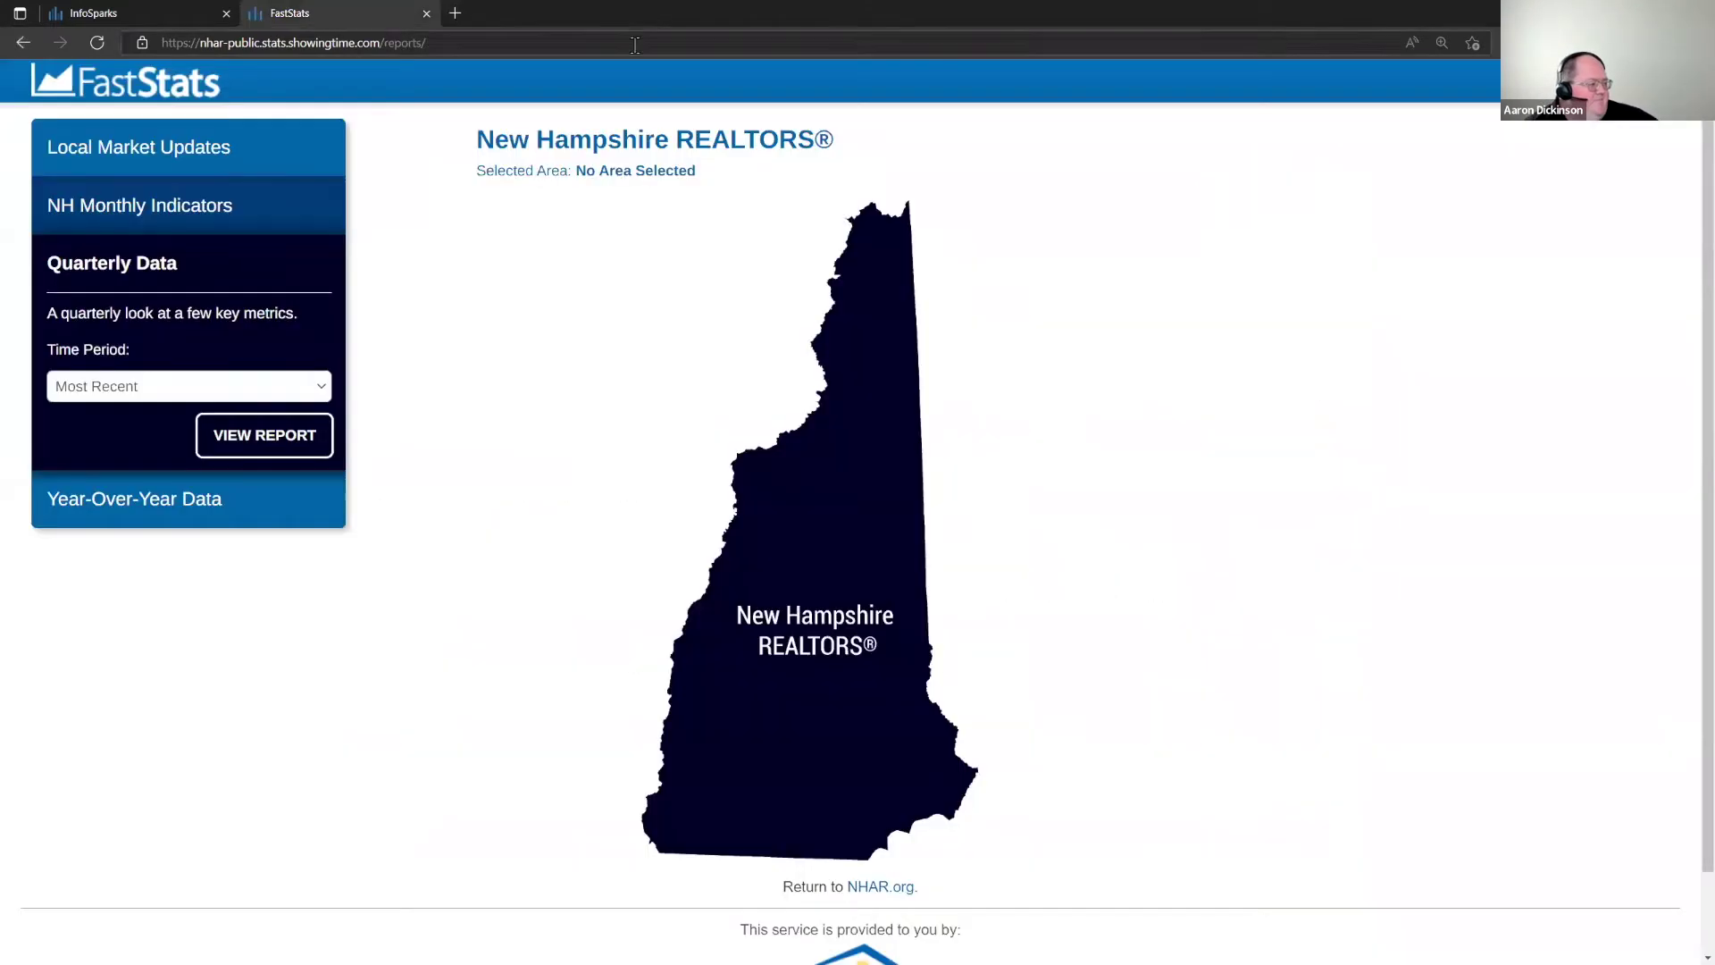
{"action": "left_click", "coordinate": [150, 392]}
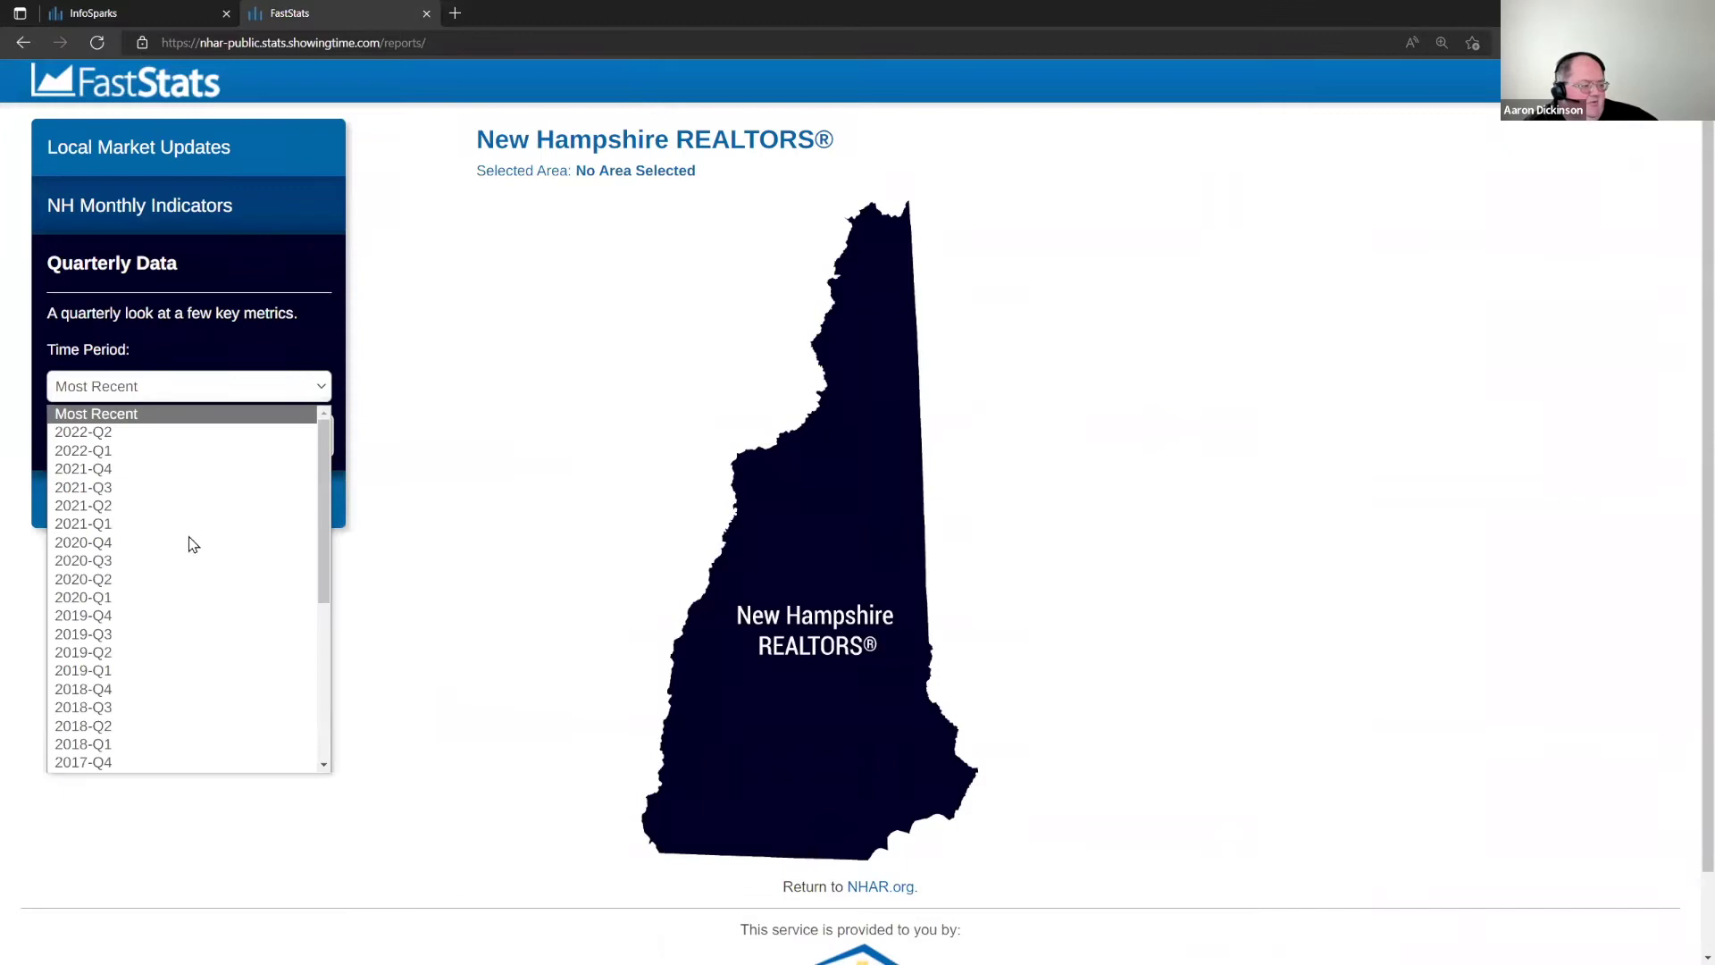
{"action": "left_click", "coordinate": [455, 551]}
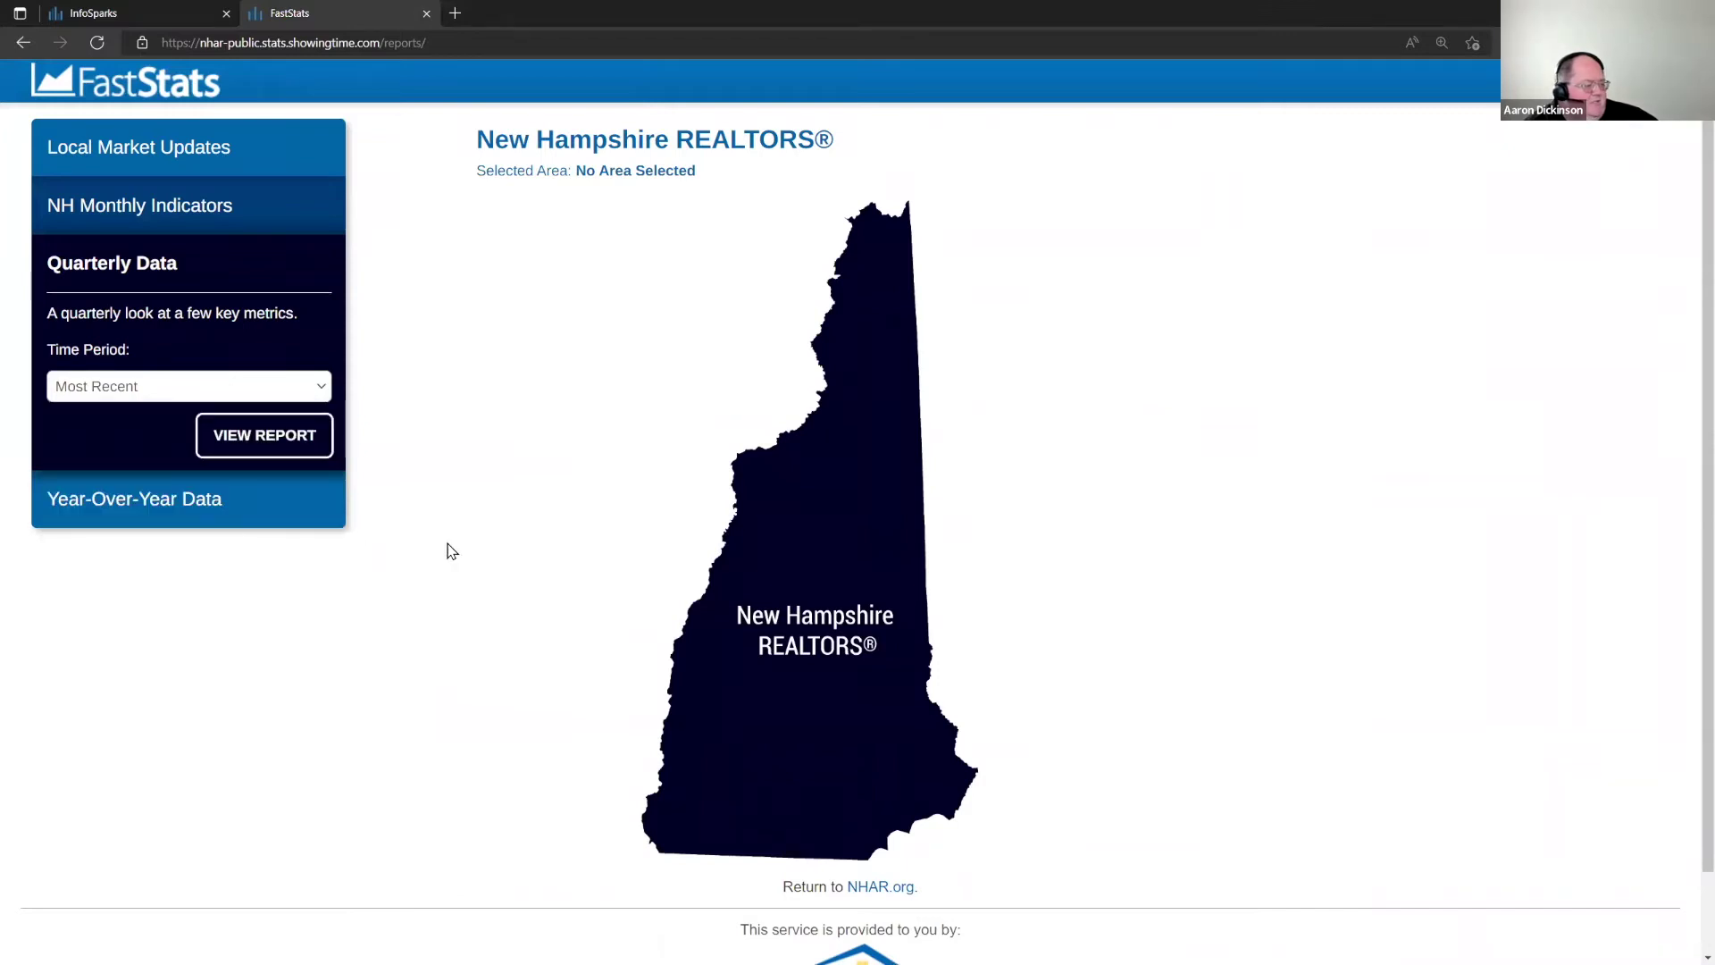
- Open the Statewide Only Year-Over-Year Data report, enlarge it, read through the yearly home sales table, and close the report
{"action": "left_click", "coordinate": [103, 517]}
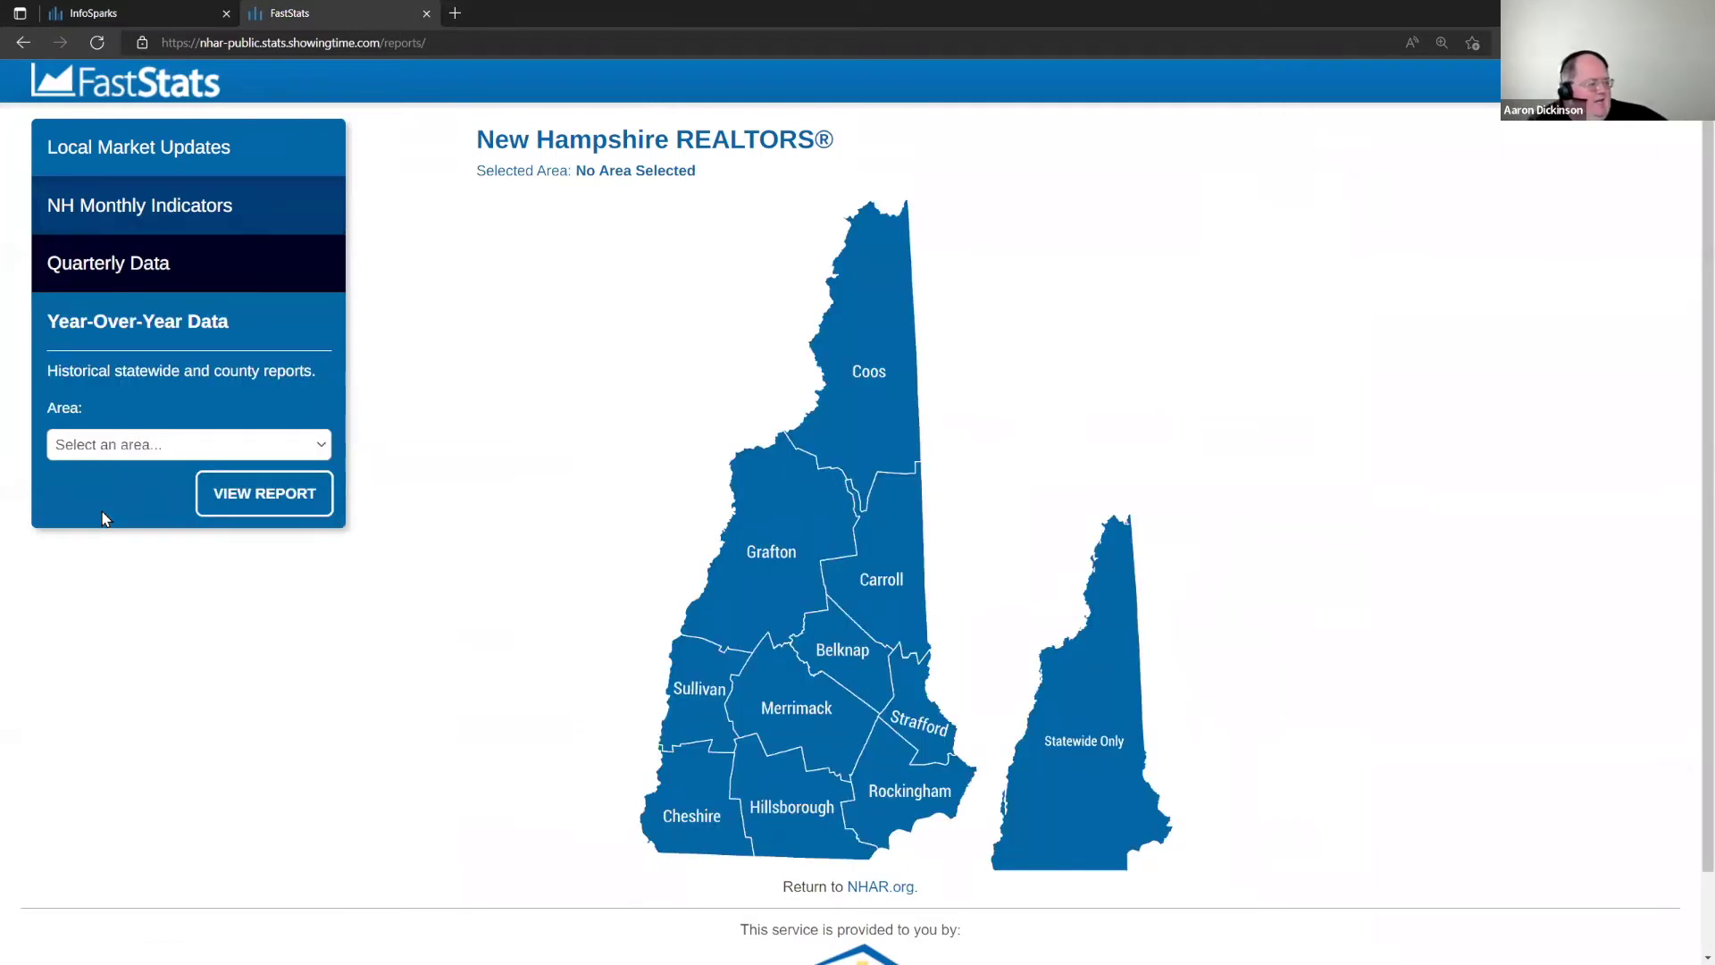
{"action": "left_click", "coordinate": [840, 433]}
{"action": "left_click", "coordinate": [1112, 801]}
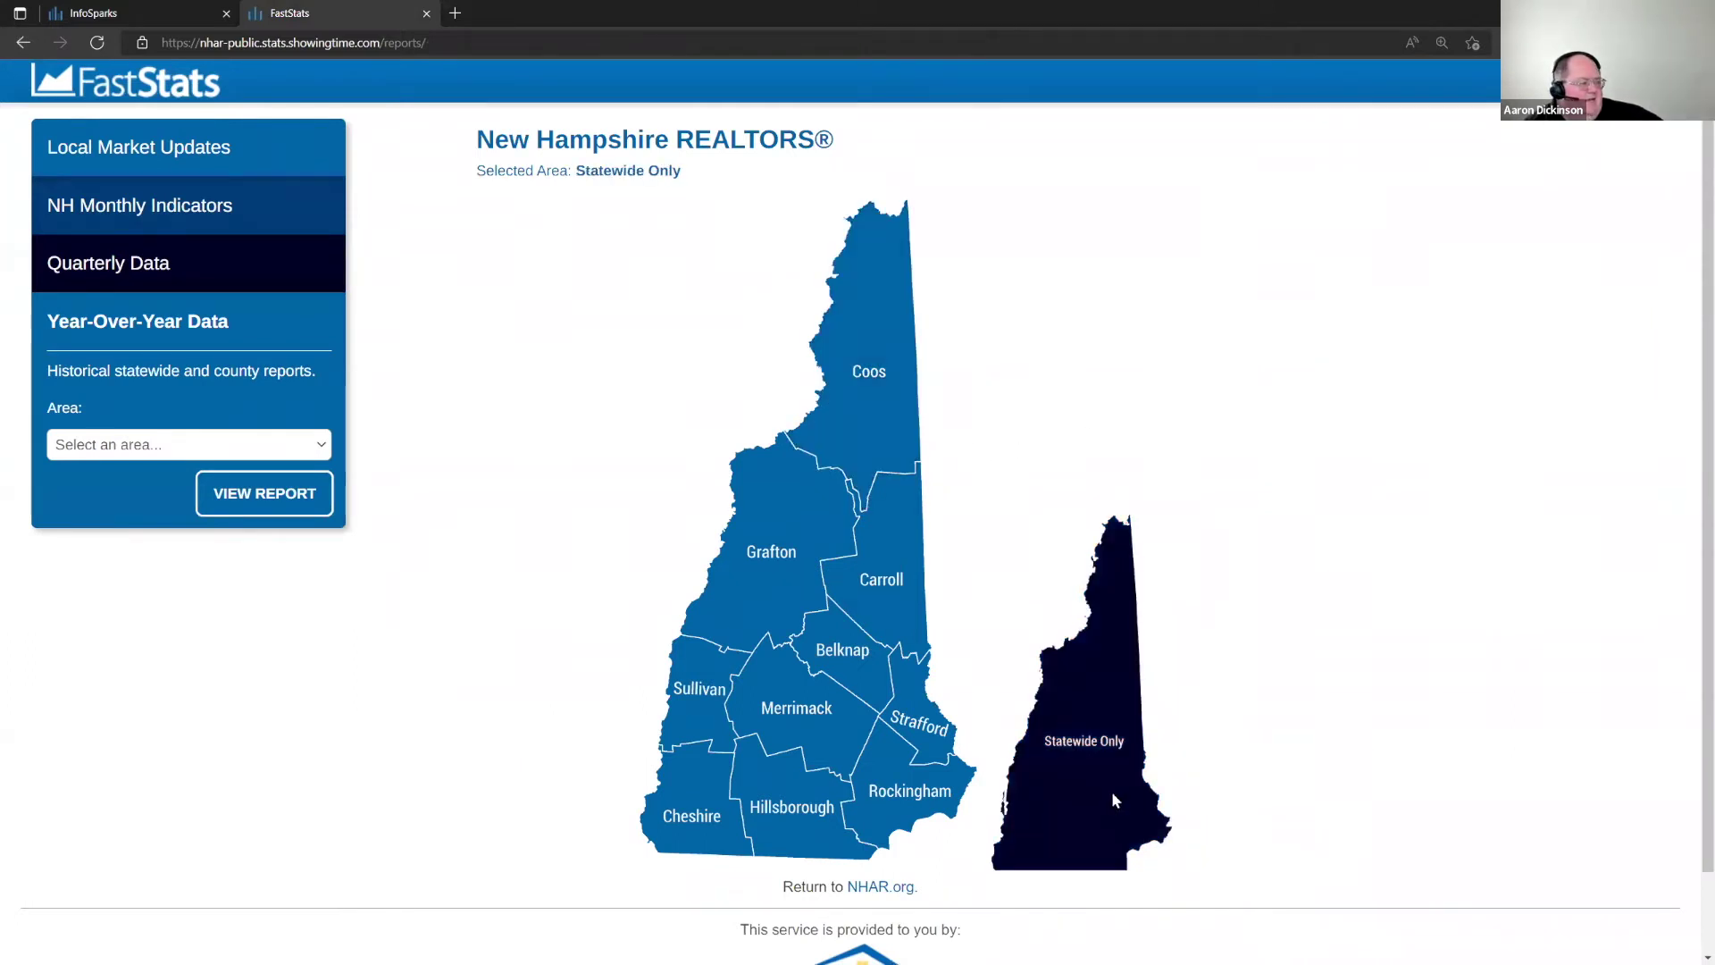
{"action": "left_click", "coordinate": [1114, 799]}
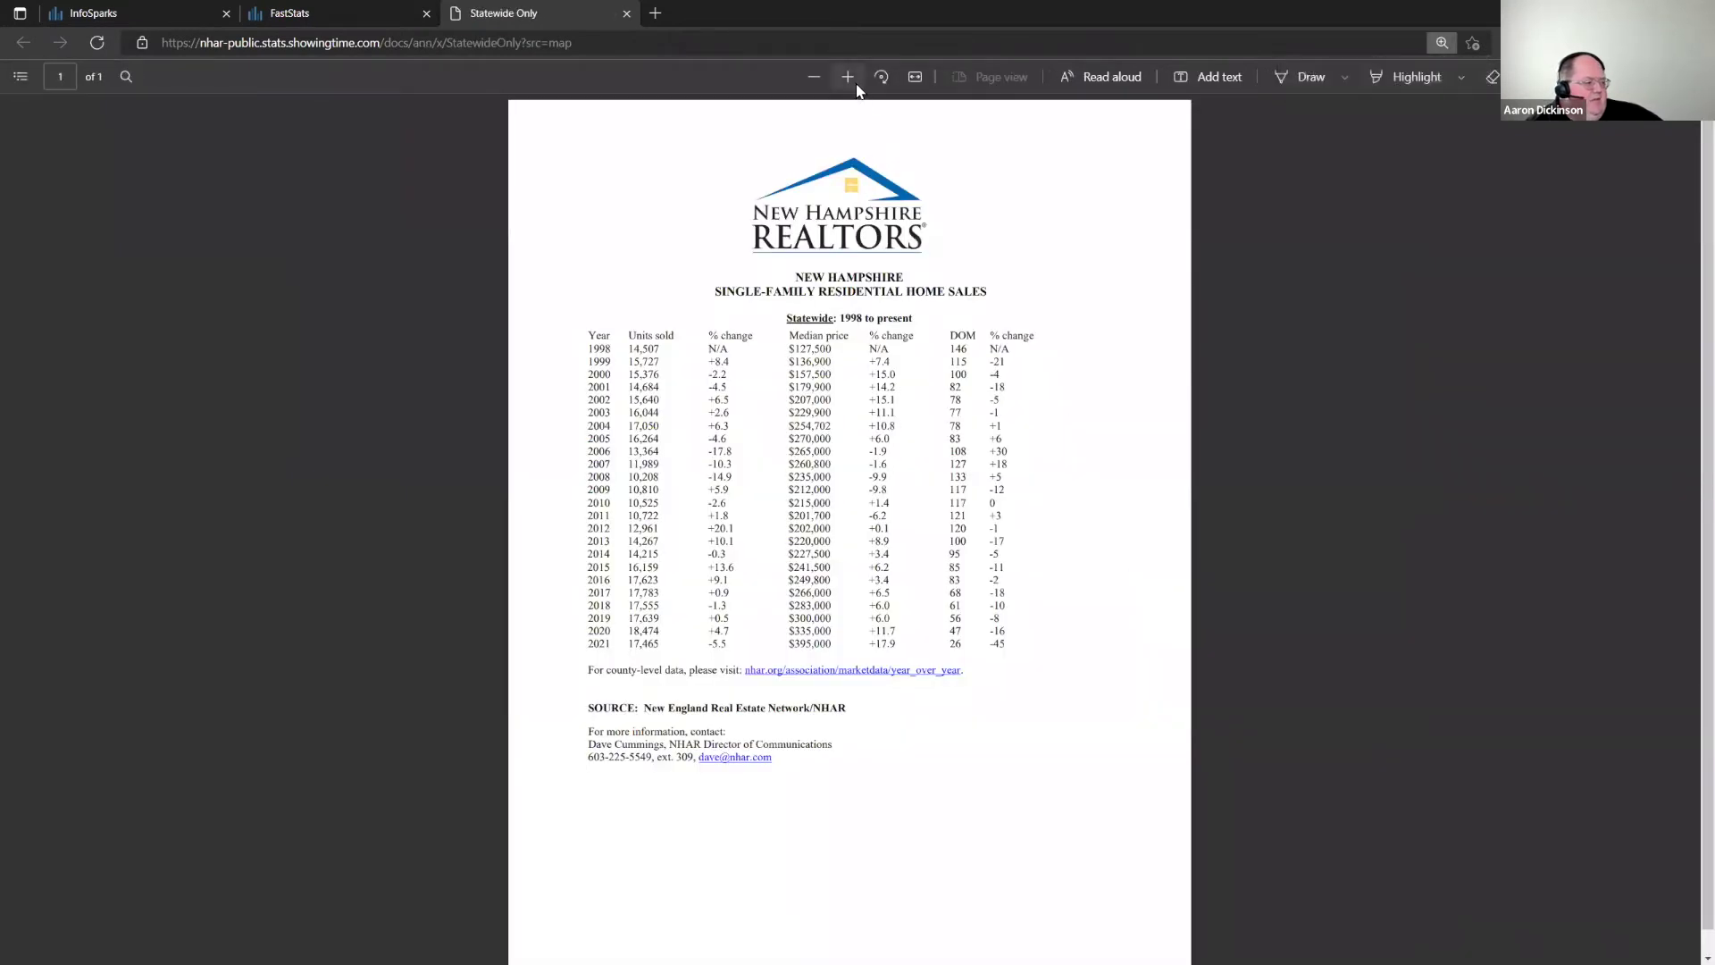
{"action": "left_click", "coordinate": [847, 77]}
{"action": "left_click", "coordinate": [848, 77]}
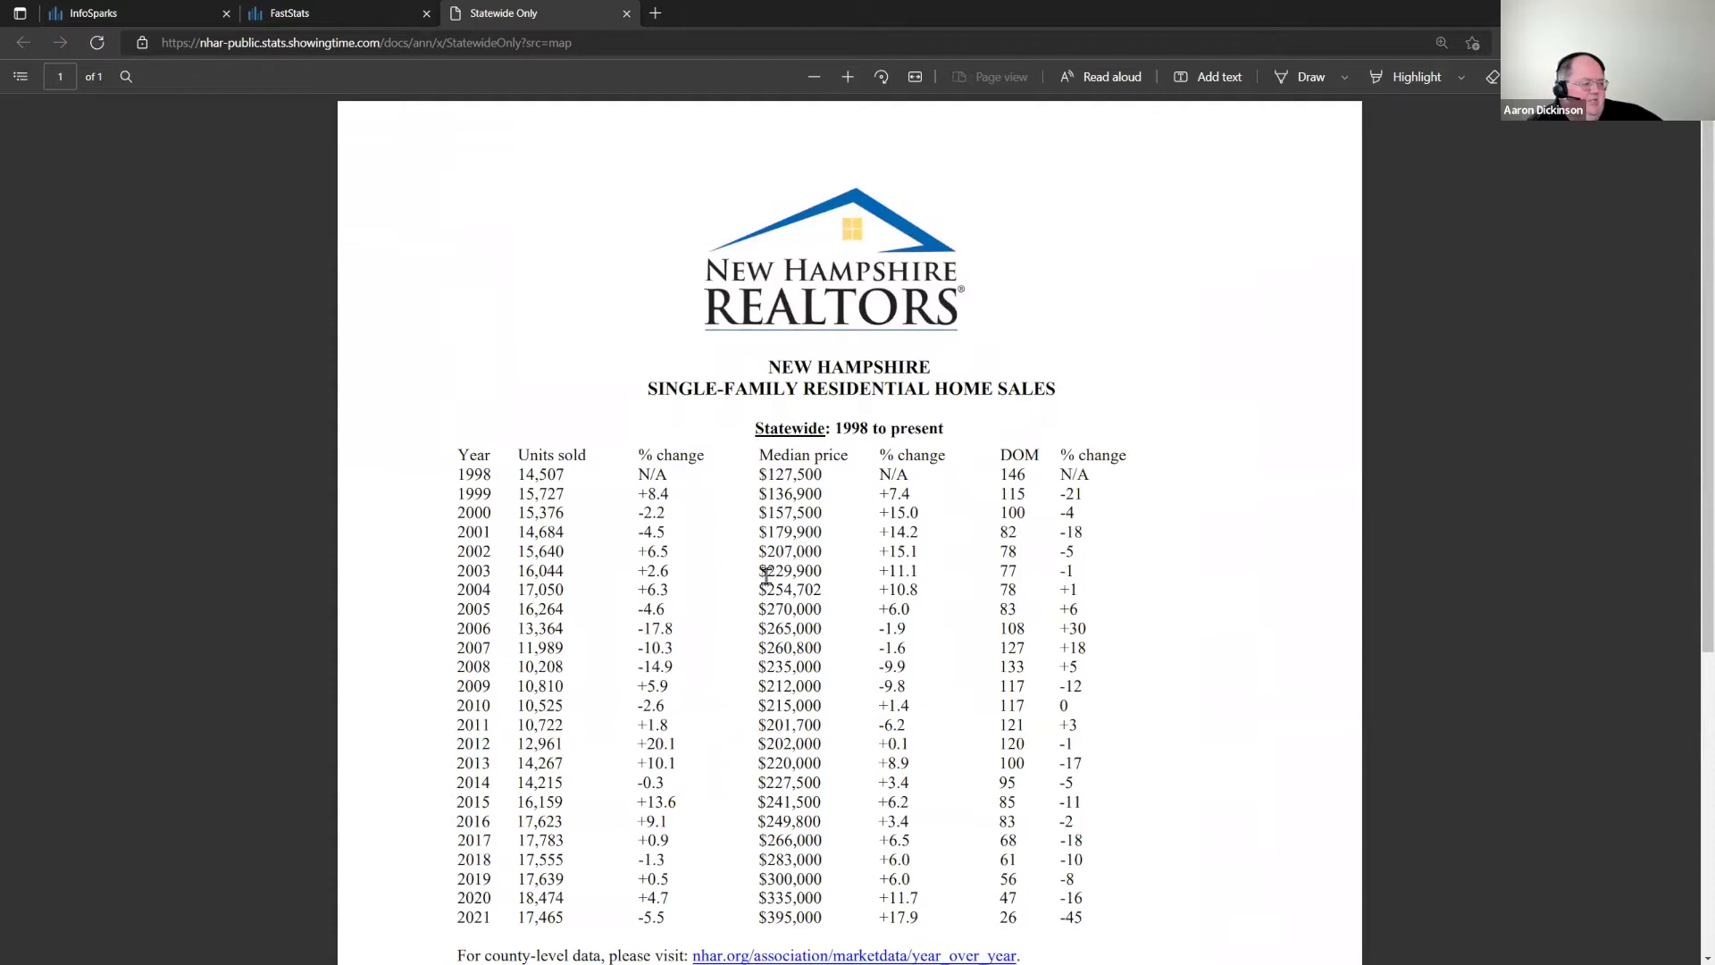
{"action": "scroll", "coordinate": [767, 576], "scroll_direction": "down", "scroll_amount": 2}
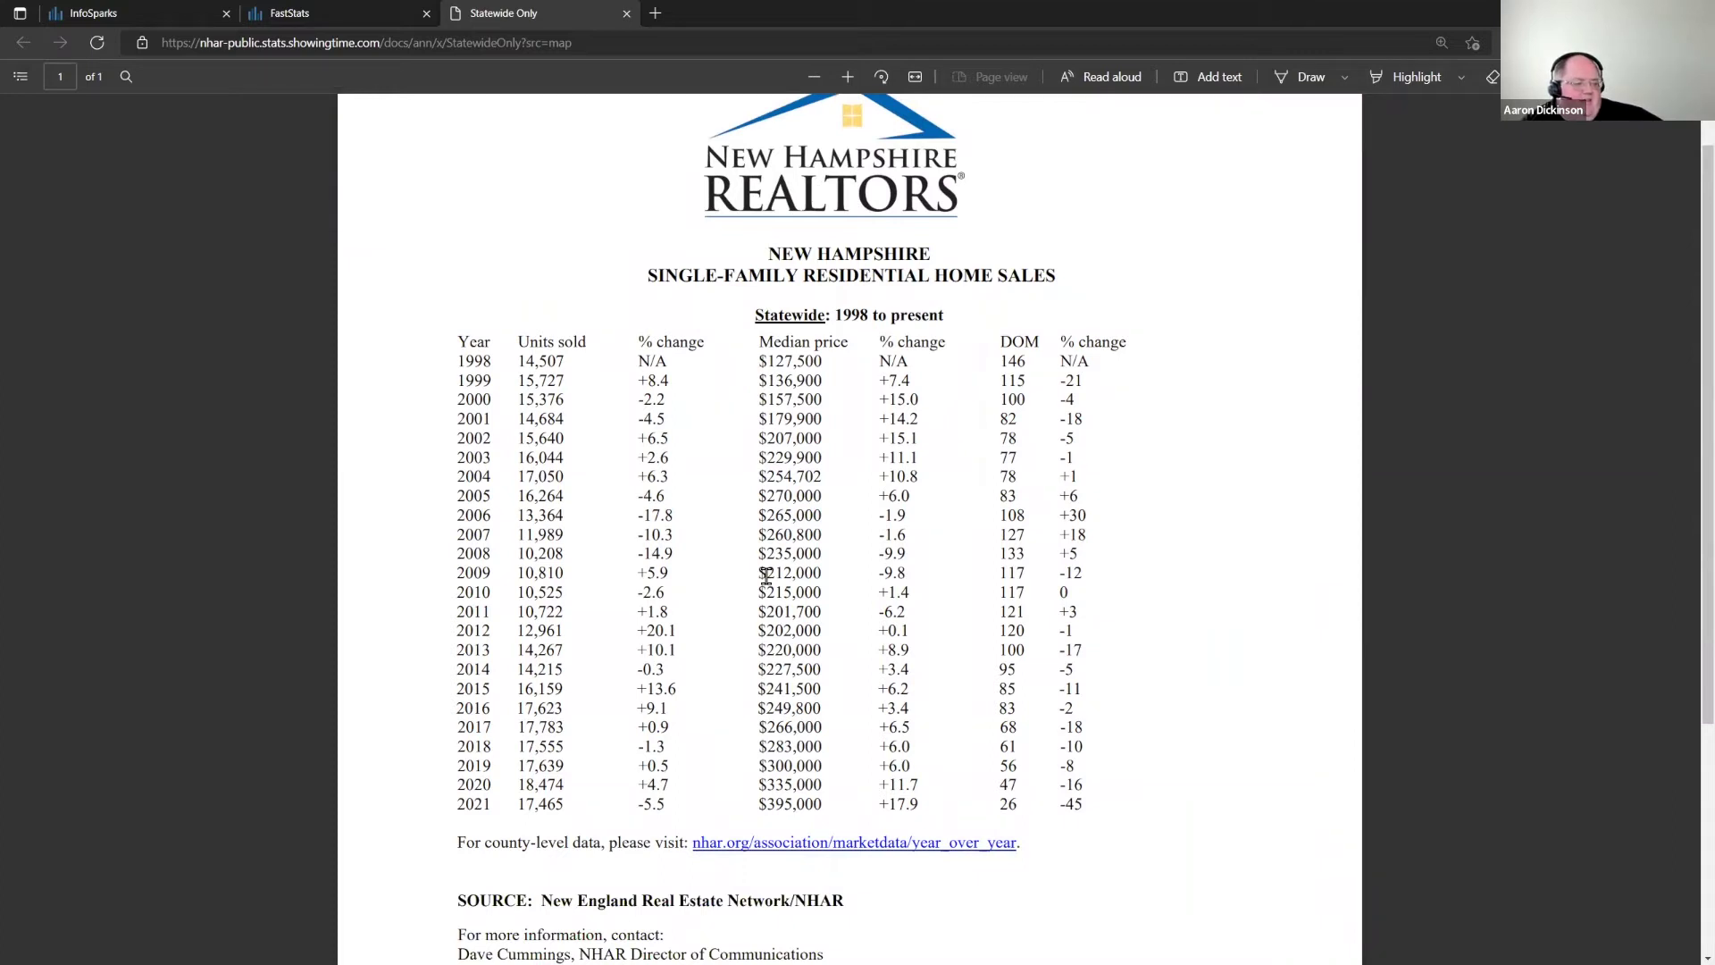
{"action": "scroll", "coordinate": [767, 576], "scroll_direction": "down", "scroll_amount": 1}
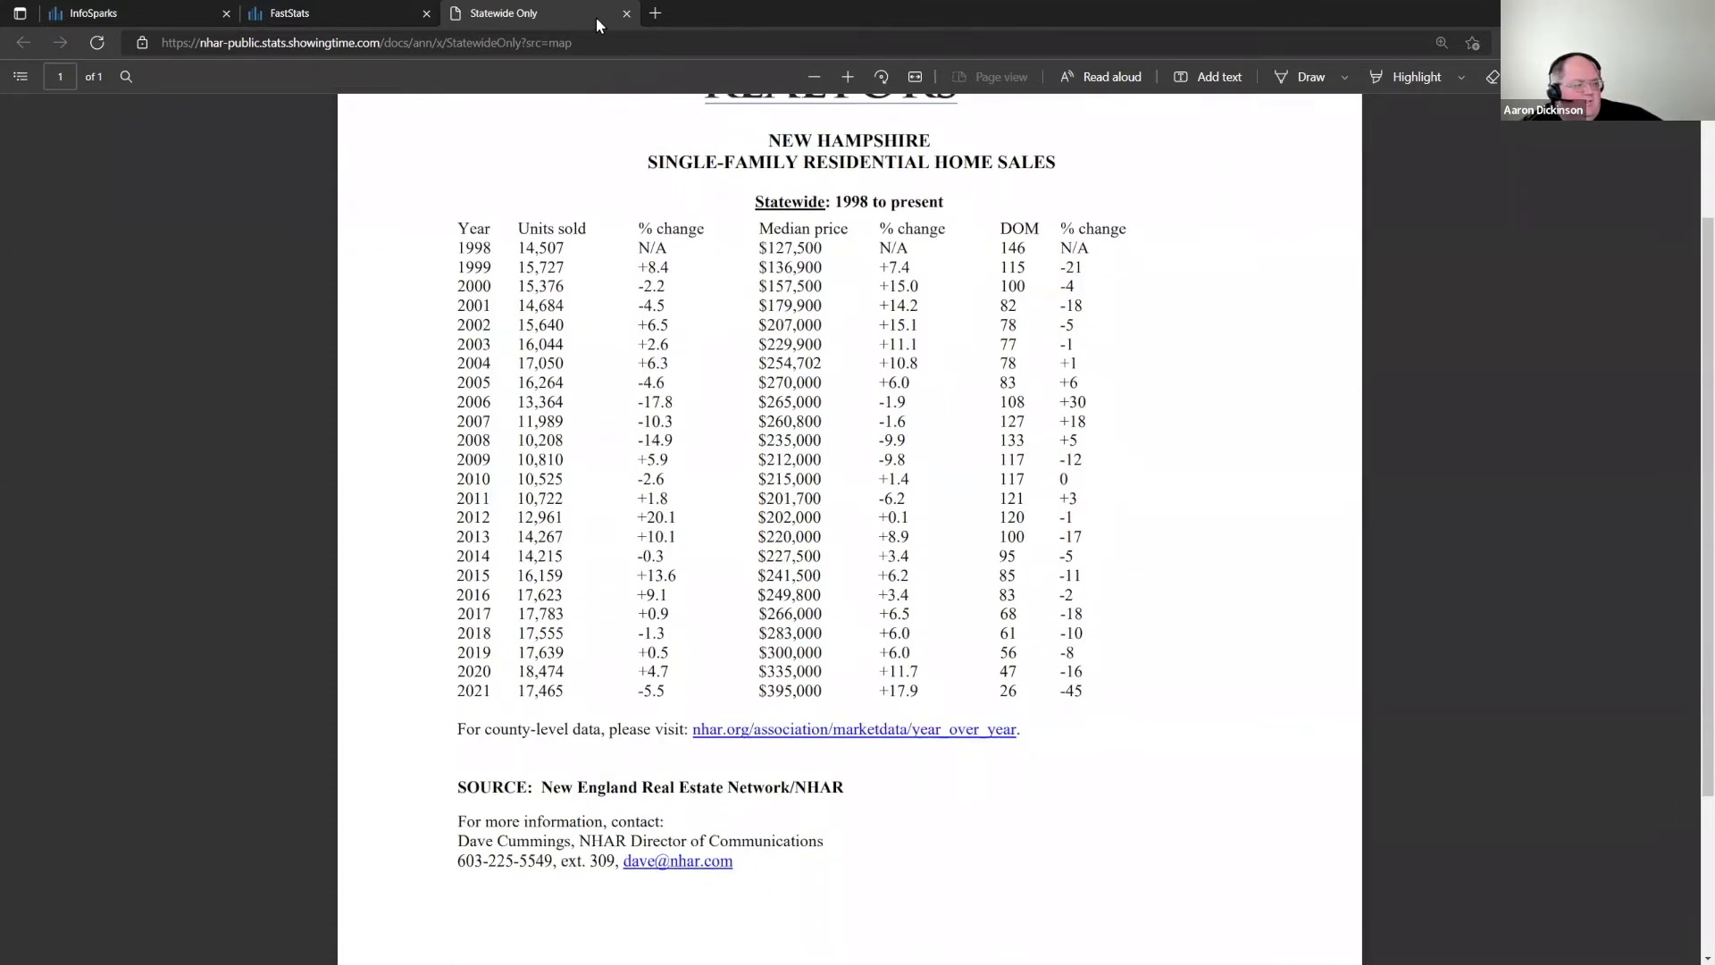
{"action": "left_click", "coordinate": [625, 15]}
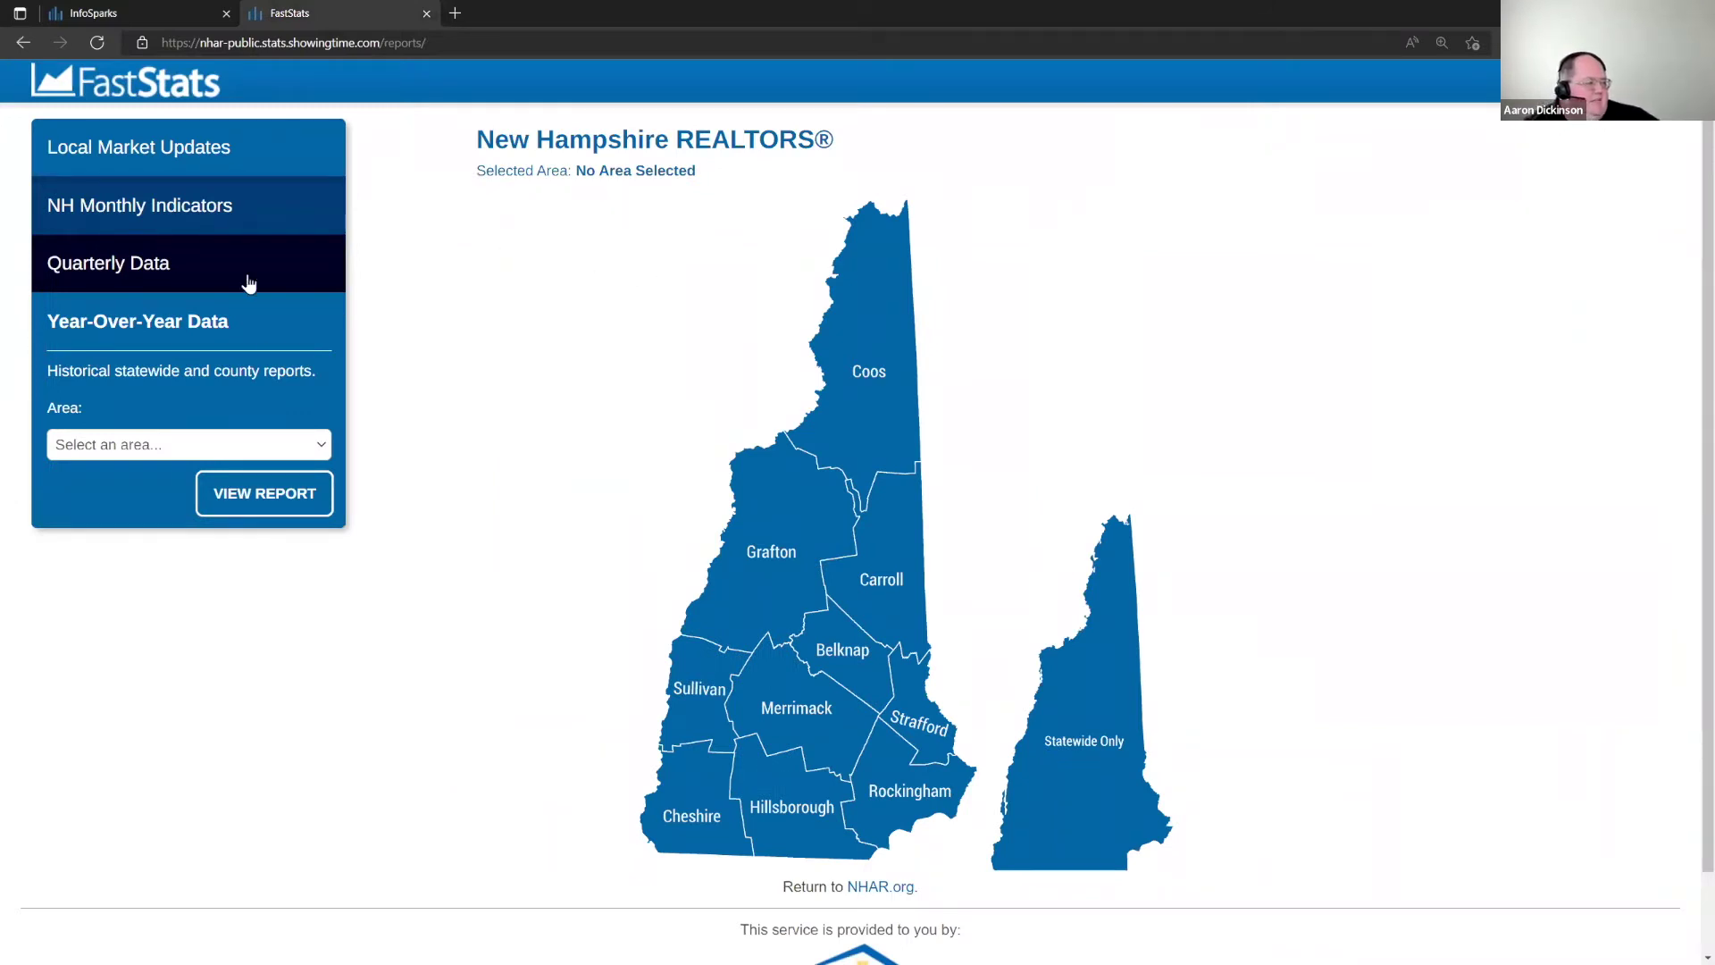
- Browse the areas available for Local Market Updates without selecting one
{"action": "left_click", "coordinate": [229, 170]}
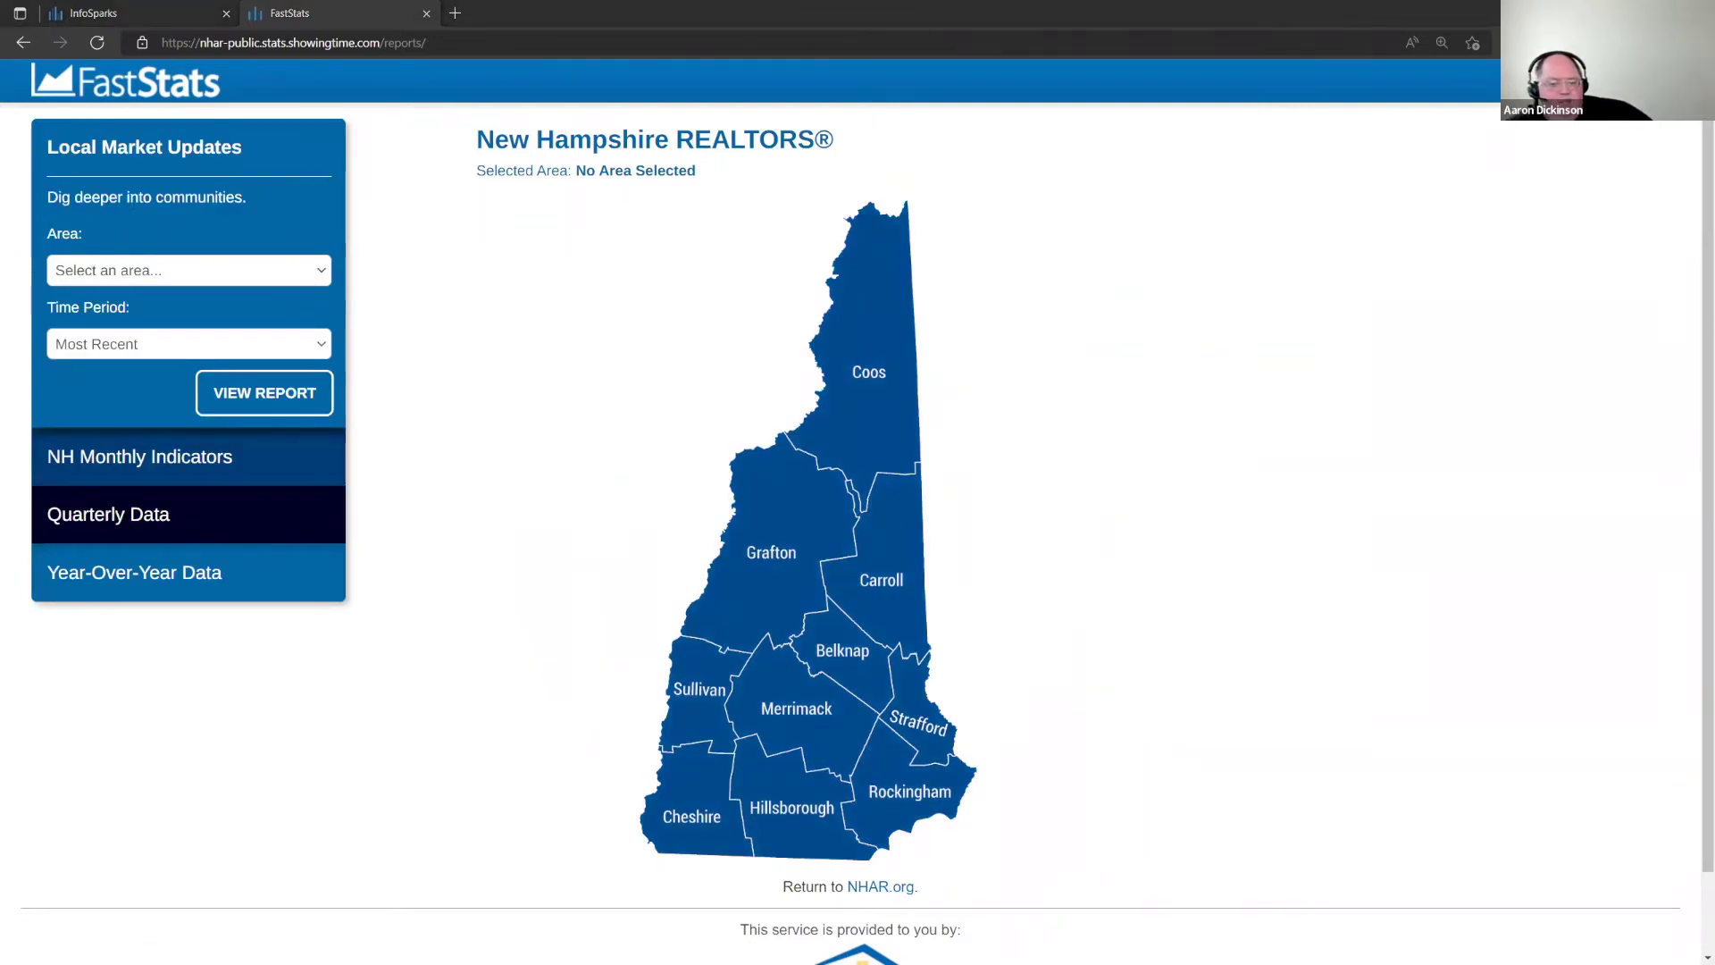
{"action": "left_click", "coordinate": [189, 271]}
{"action": "scroll", "coordinate": [241, 563], "scroll_direction": "down", "scroll_amount": 1}
{"action": "scroll", "coordinate": [239, 558], "scroll_direction": "down", "scroll_amount": 20}
{"action": "scroll", "coordinate": [234, 551], "scroll_direction": "down", "scroll_amount": 2}
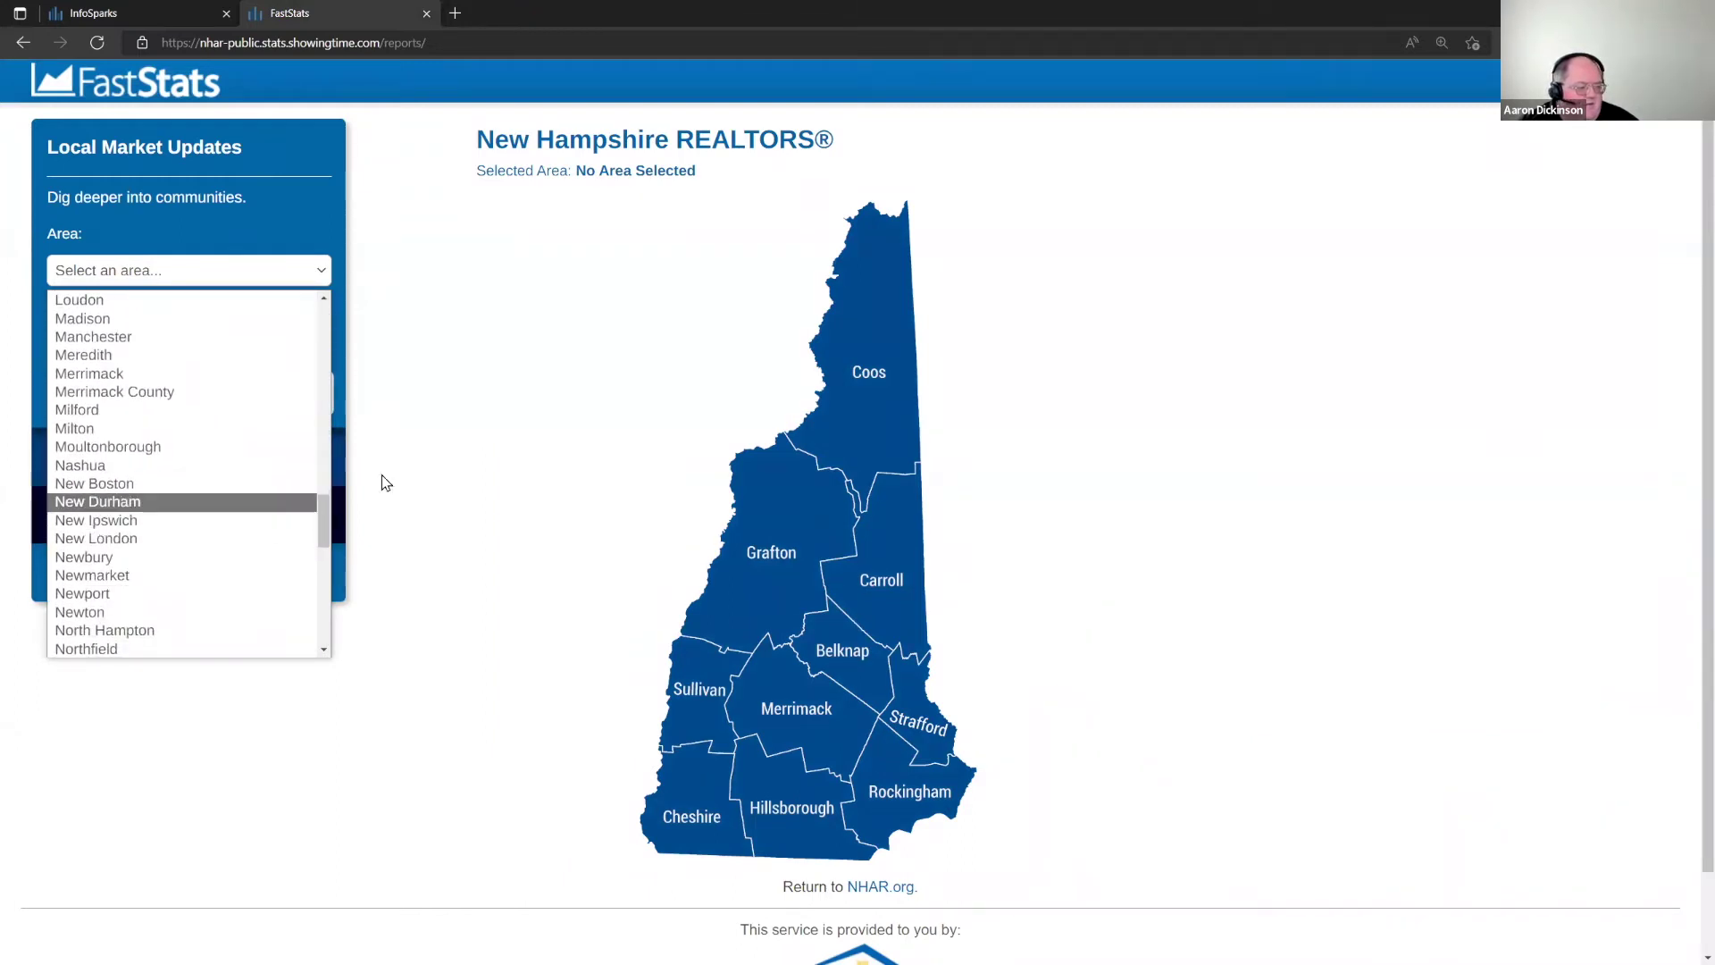
{"action": "left_click", "coordinate": [427, 463]}
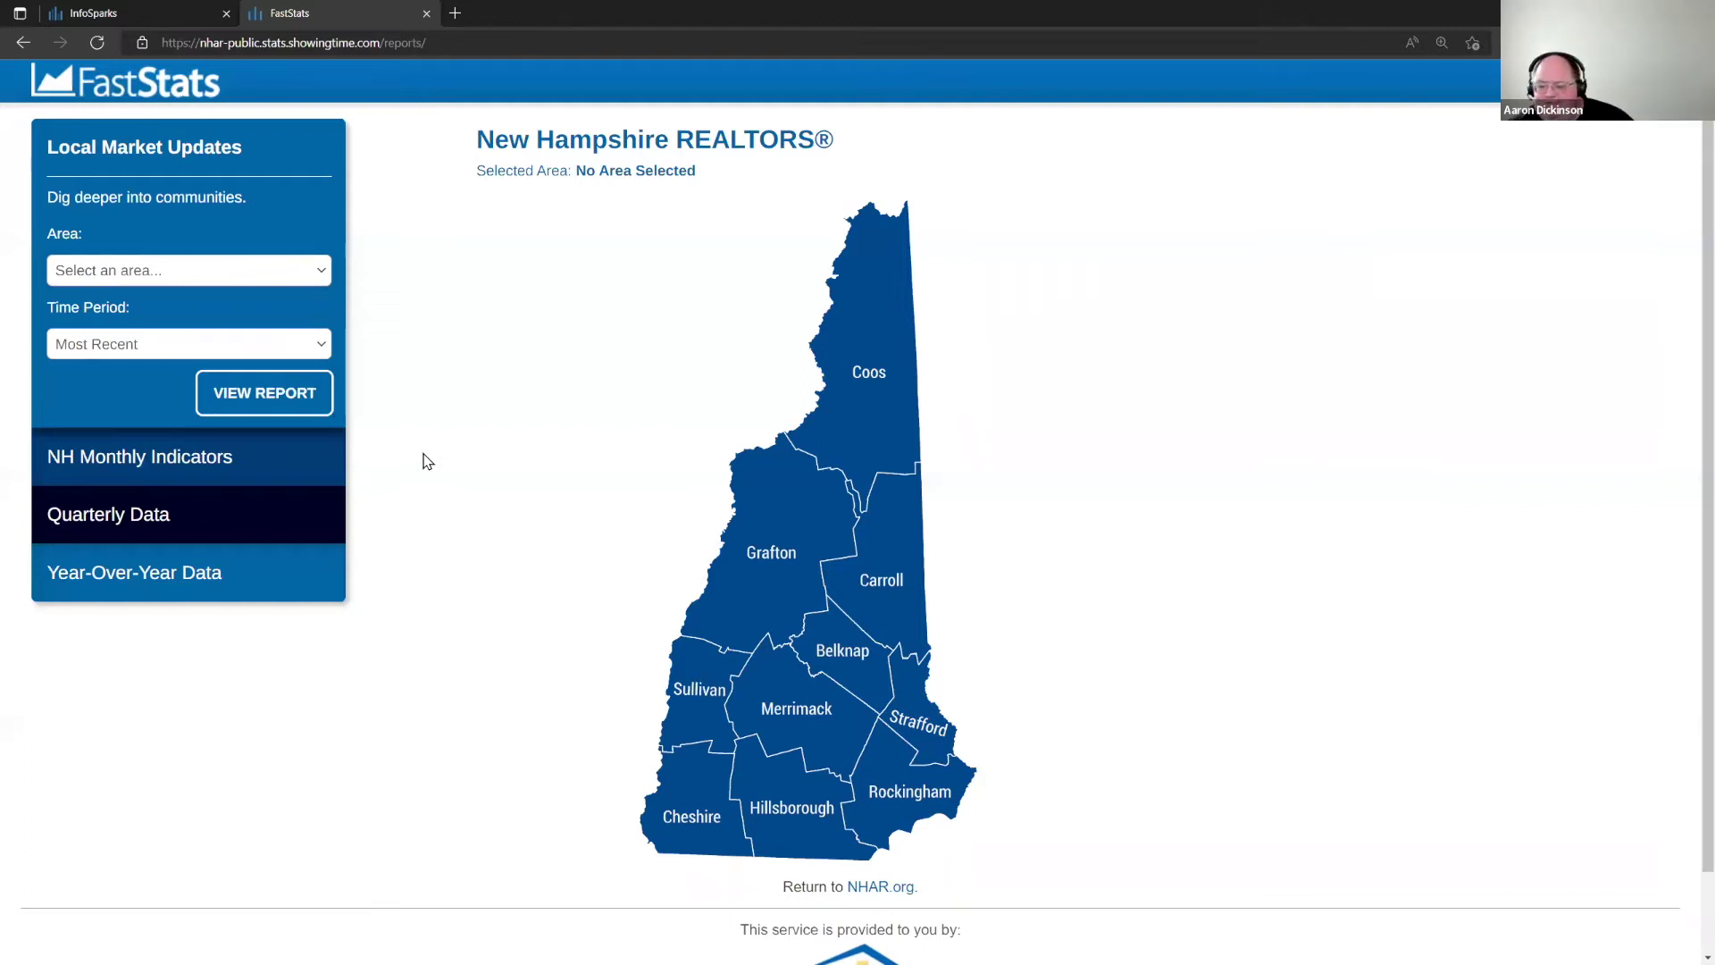
- Open the most recent Local Market Update for Concord from the Merrimack County map and enlarge the report for reading
{"action": "left_click", "coordinate": [791, 708]}
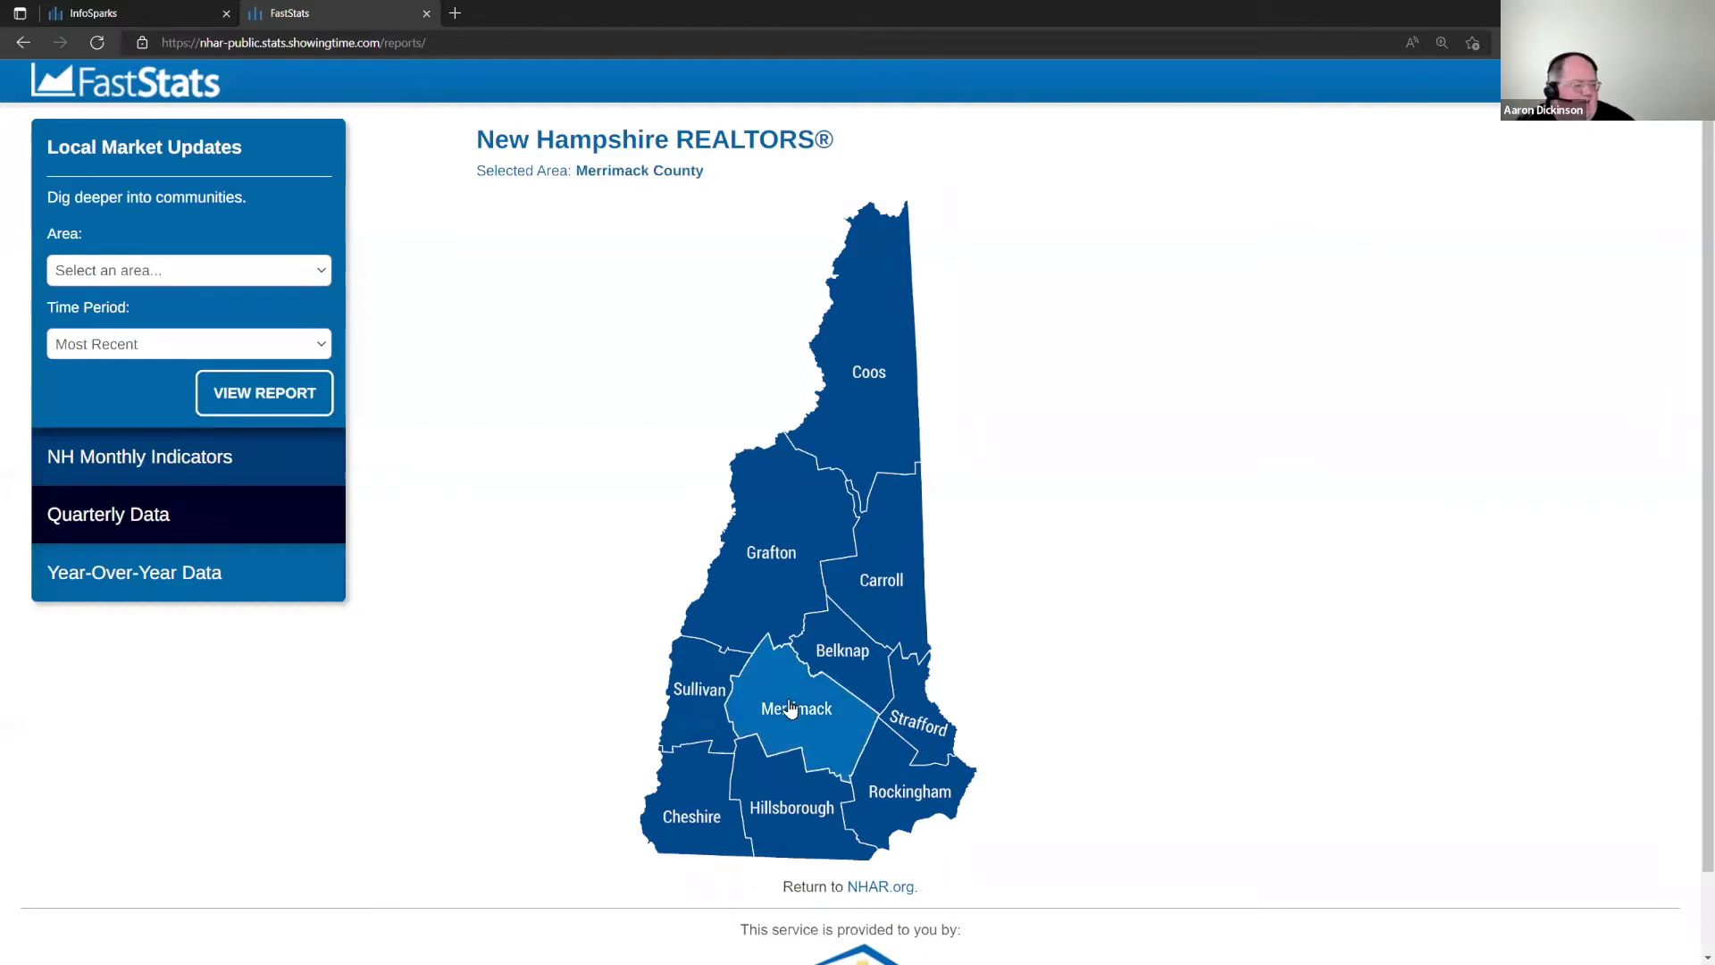
{"action": "left_click", "coordinate": [816, 793]}
{"action": "left_click", "coordinate": [940, 791]}
{"action": "left_click", "coordinate": [839, 733]}
{"action": "left_click", "coordinate": [839, 734]}
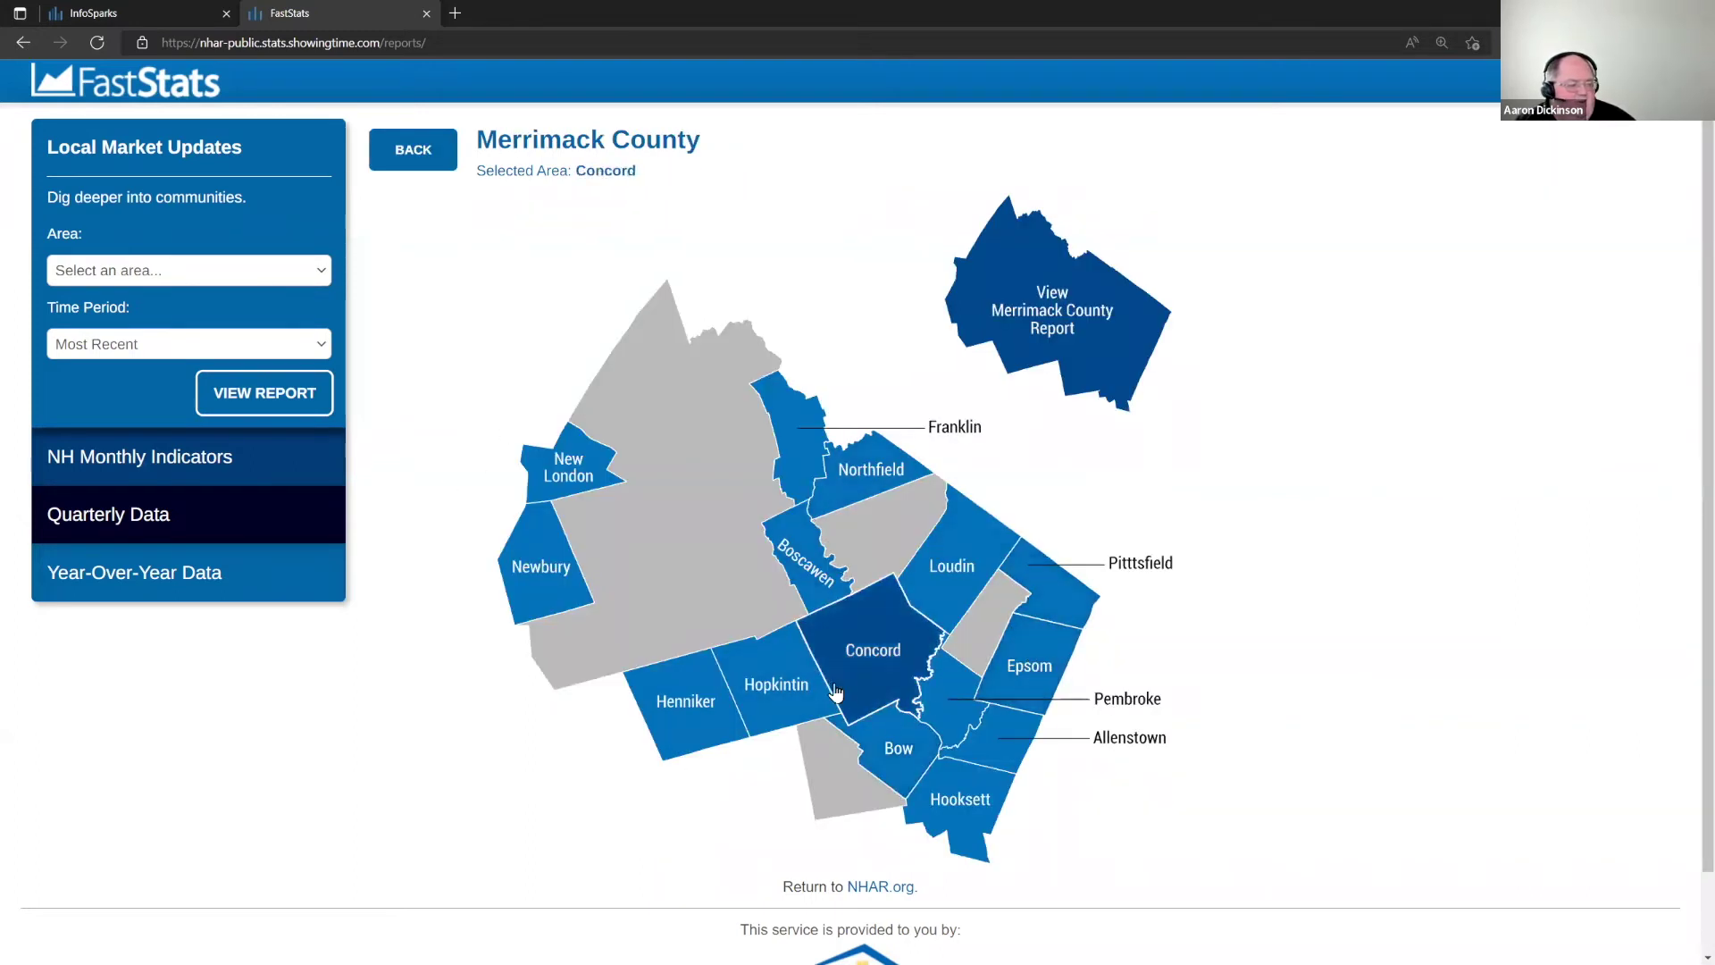
{"action": "left_click", "coordinate": [900, 645]}
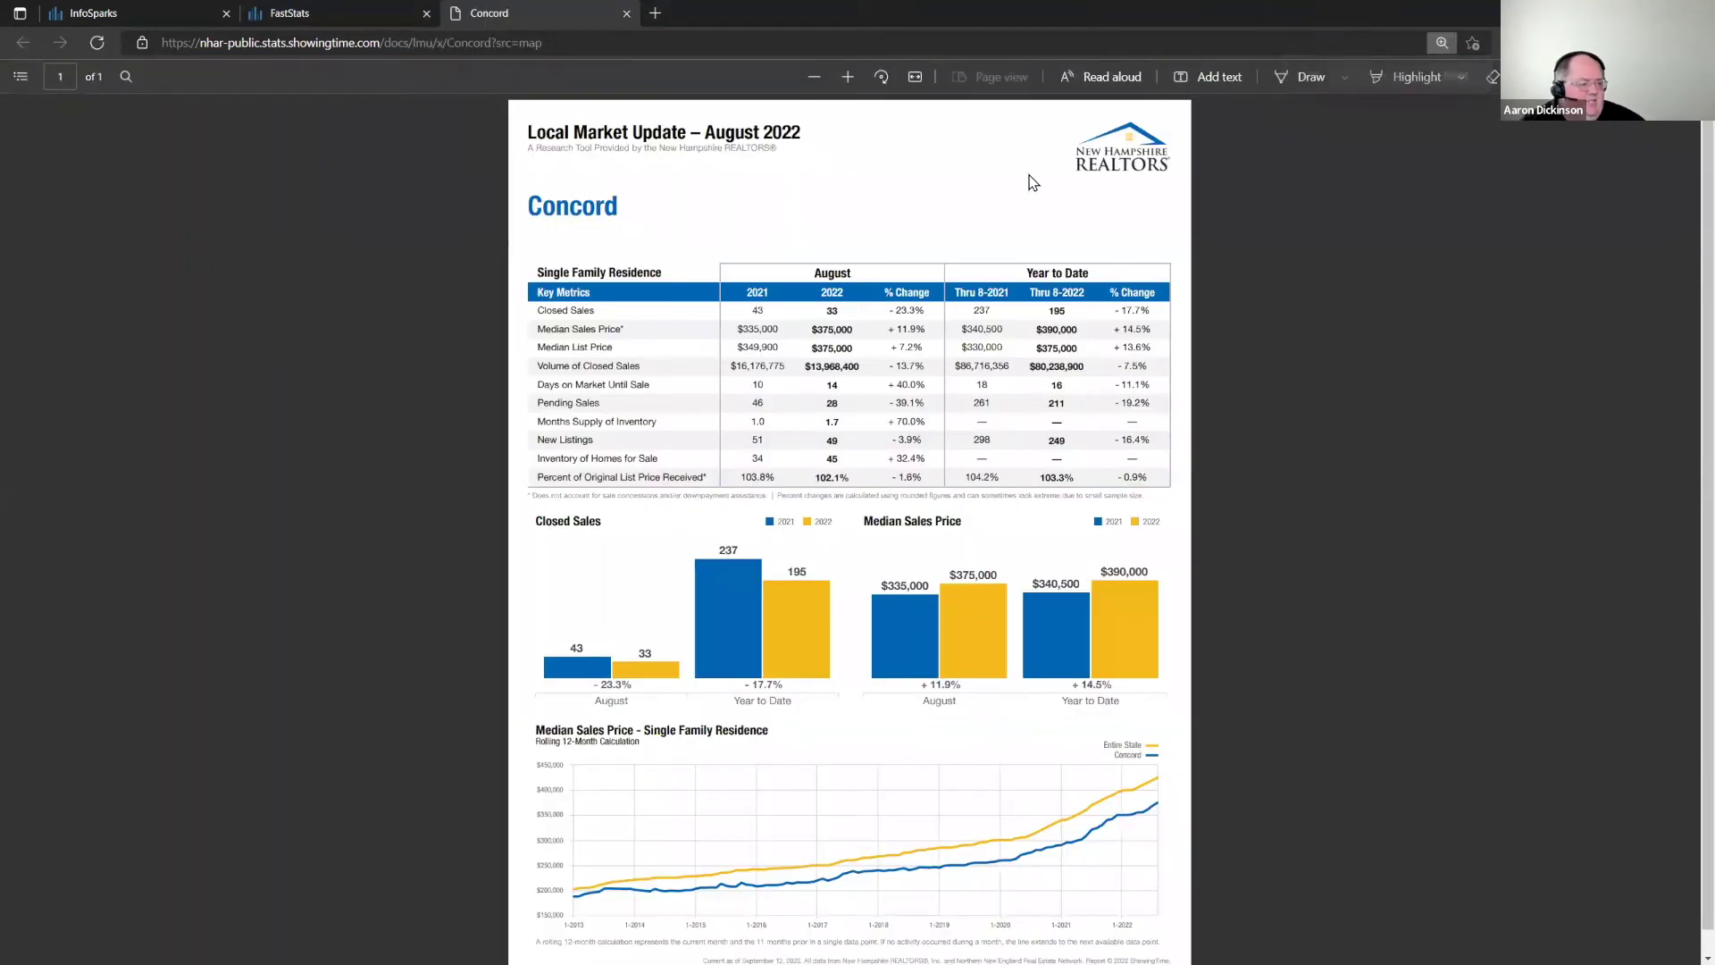
{"action": "left_click", "coordinate": [848, 78]}
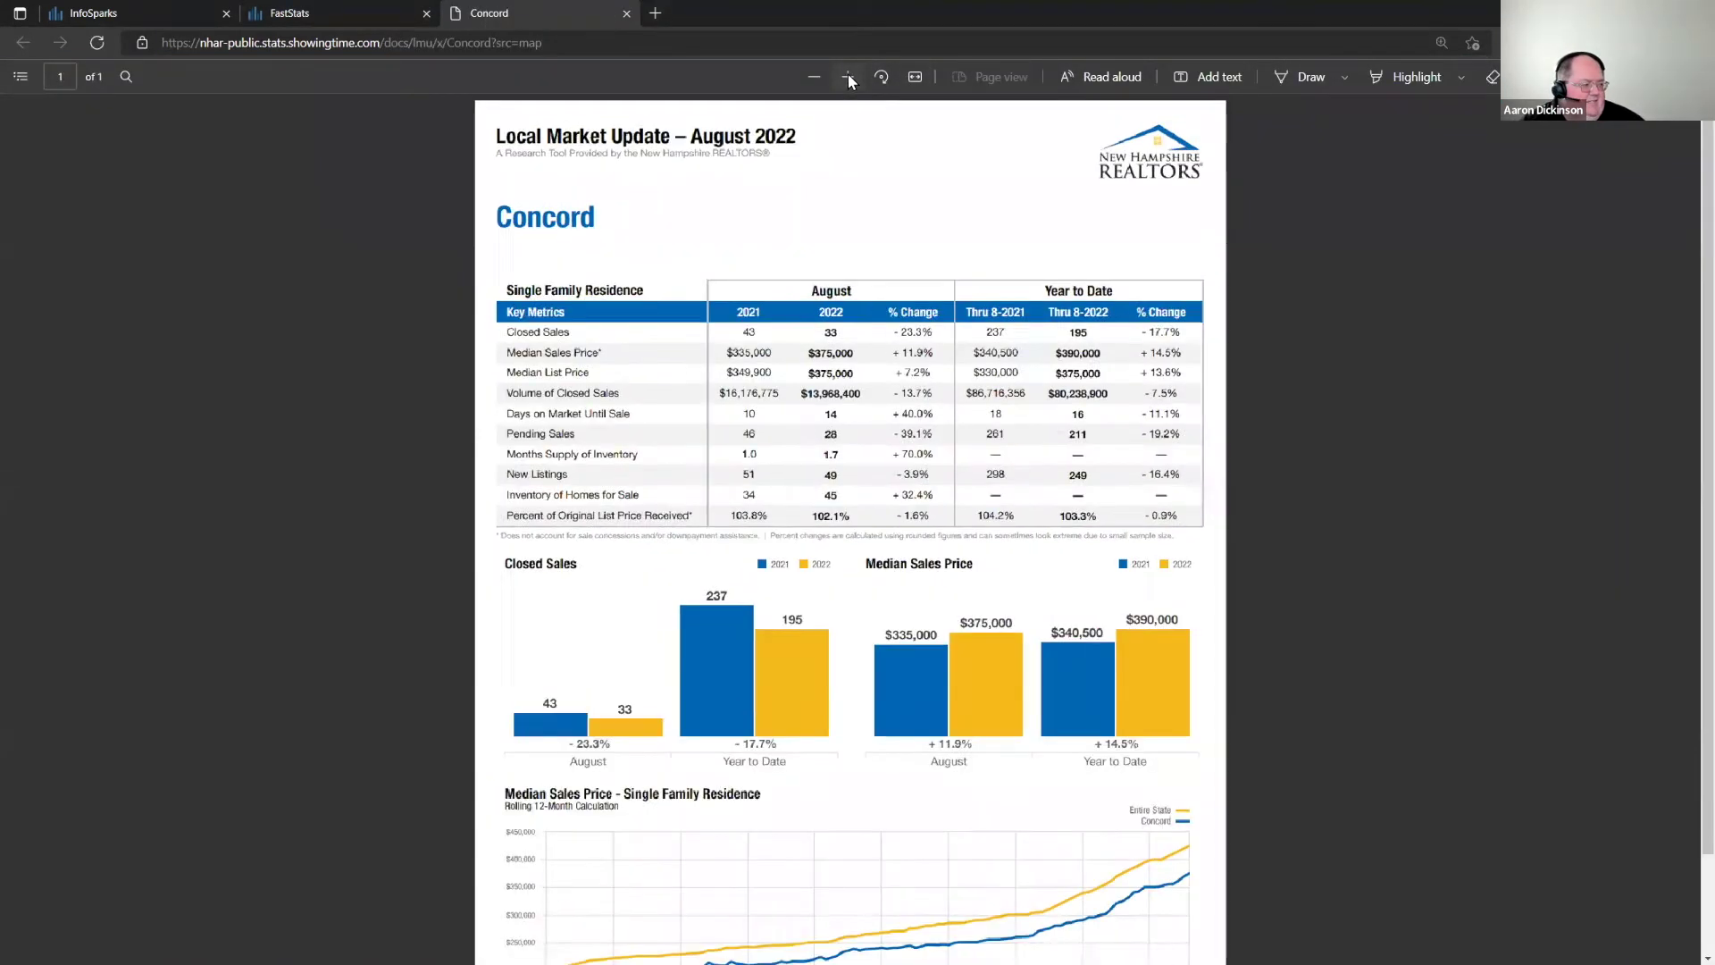
{"action": "left_click", "coordinate": [849, 76]}
{"action": "left_click", "coordinate": [848, 77]}
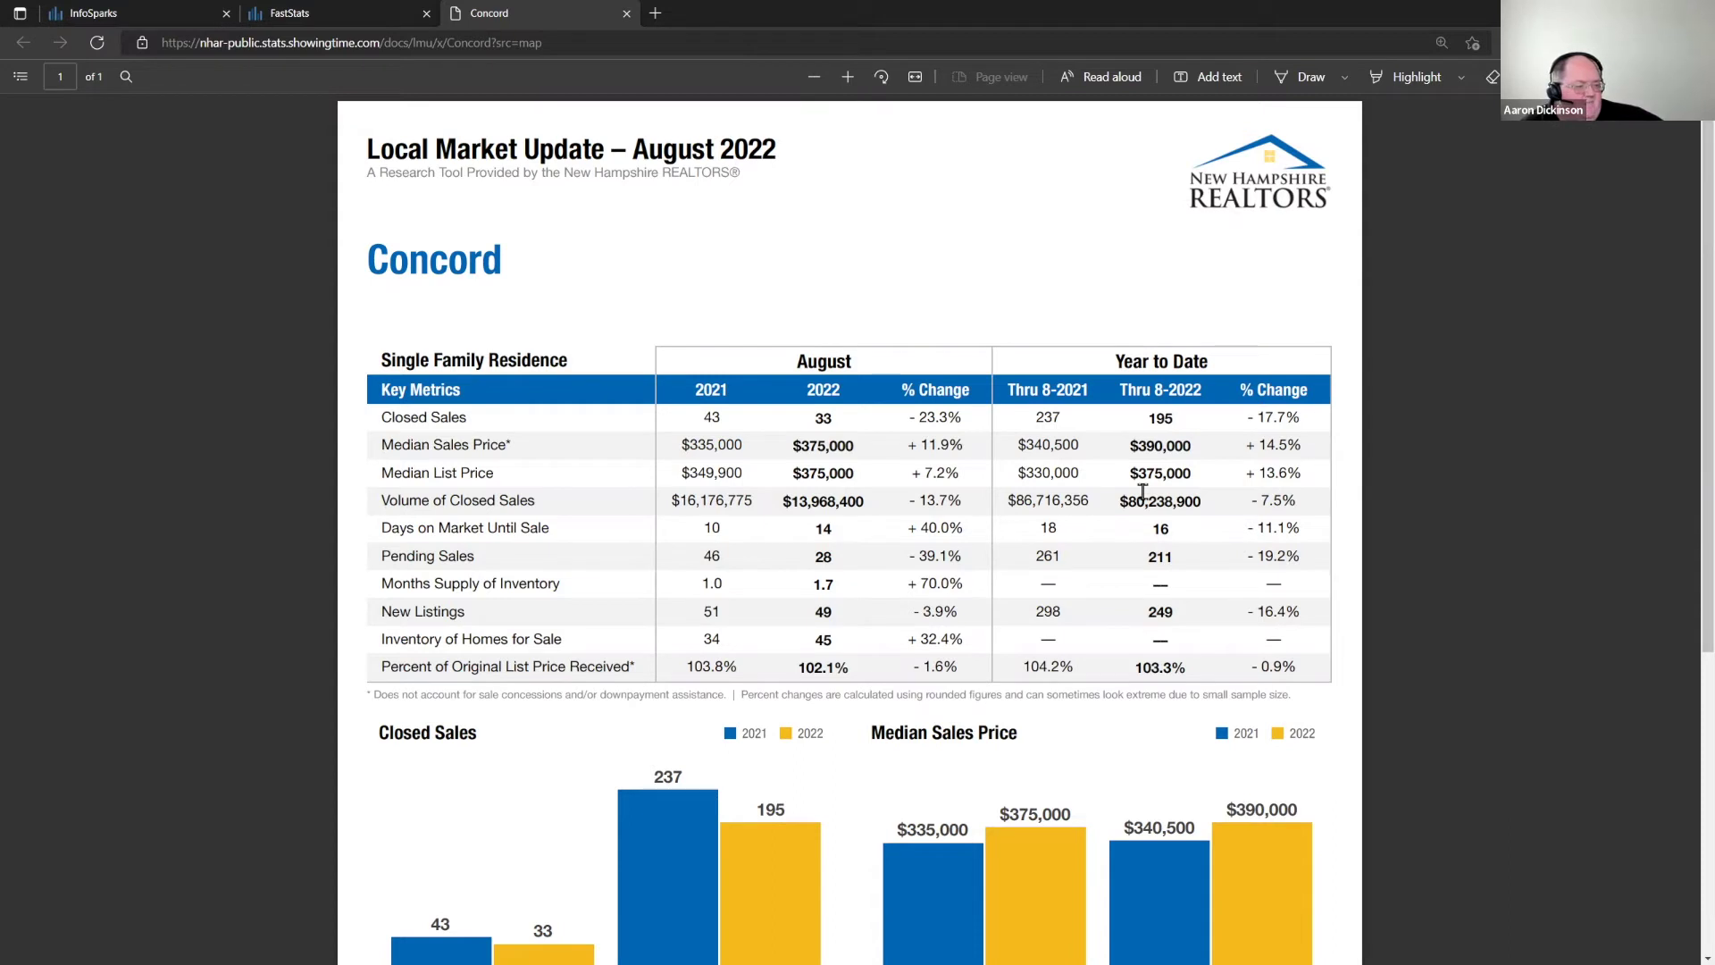
- Read the Concord report's metrics table and sales charts, reduce it to show the full page, and close it
{"action": "scroll", "coordinate": [1344, 402], "scroll_direction": "down", "scroll_amount": 4}
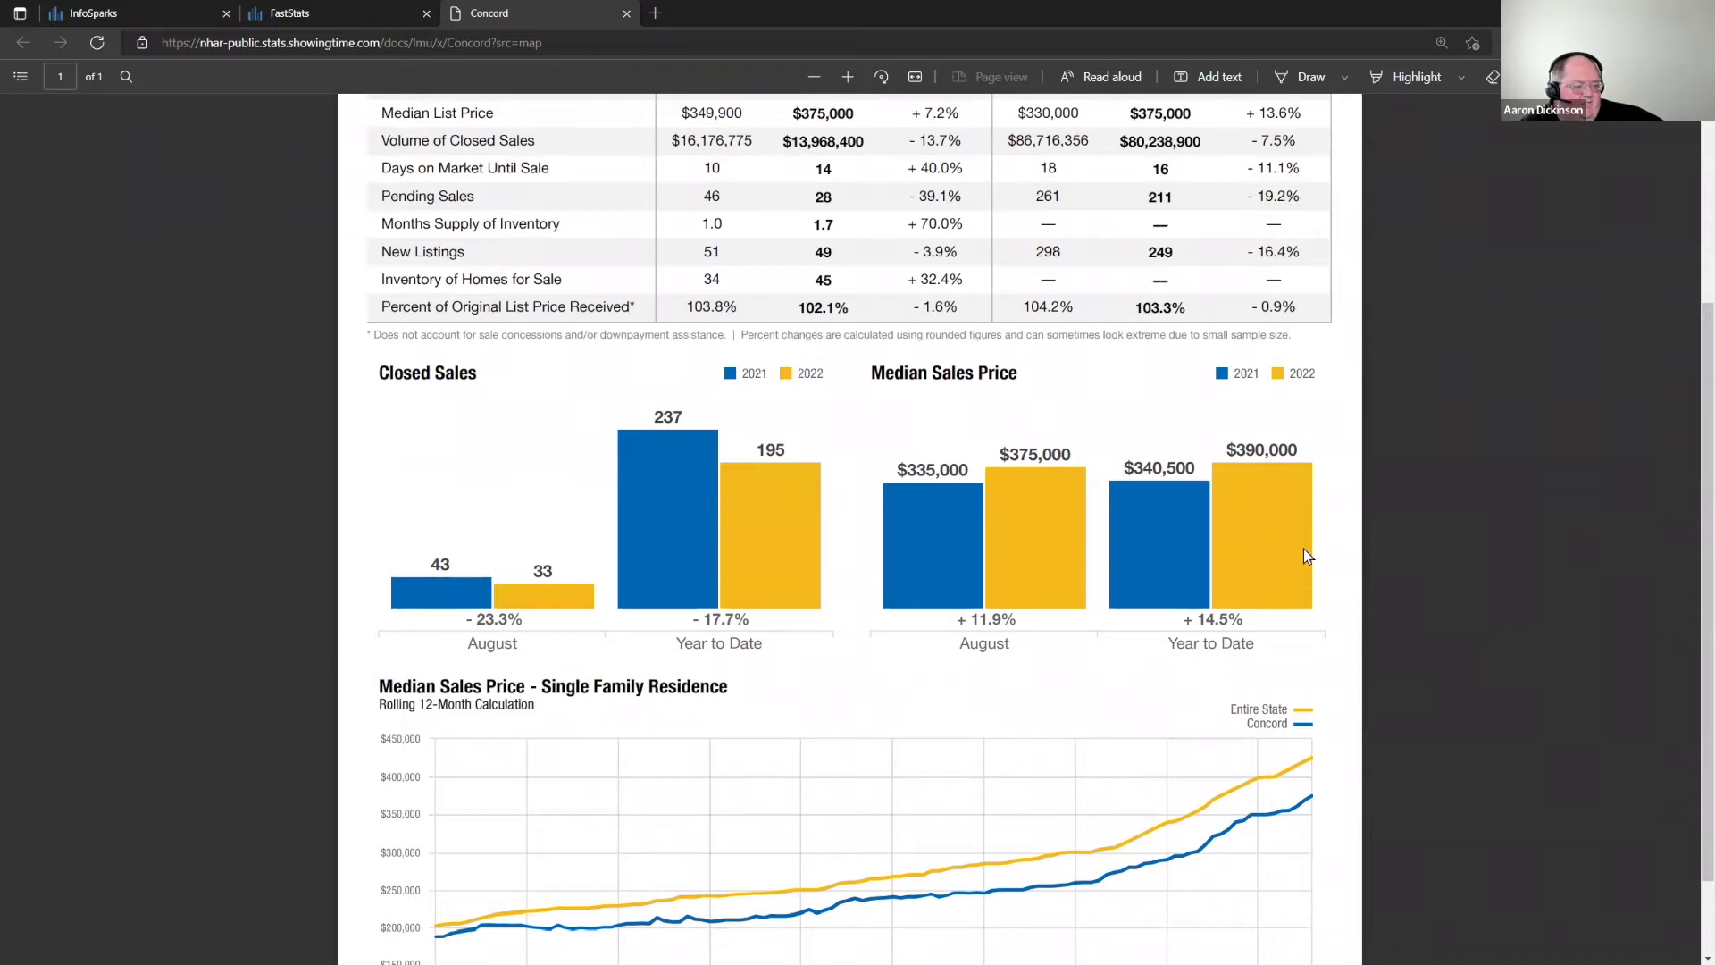
{"action": "scroll", "coordinate": [992, 750], "scroll_direction": "down", "scroll_amount": 1}
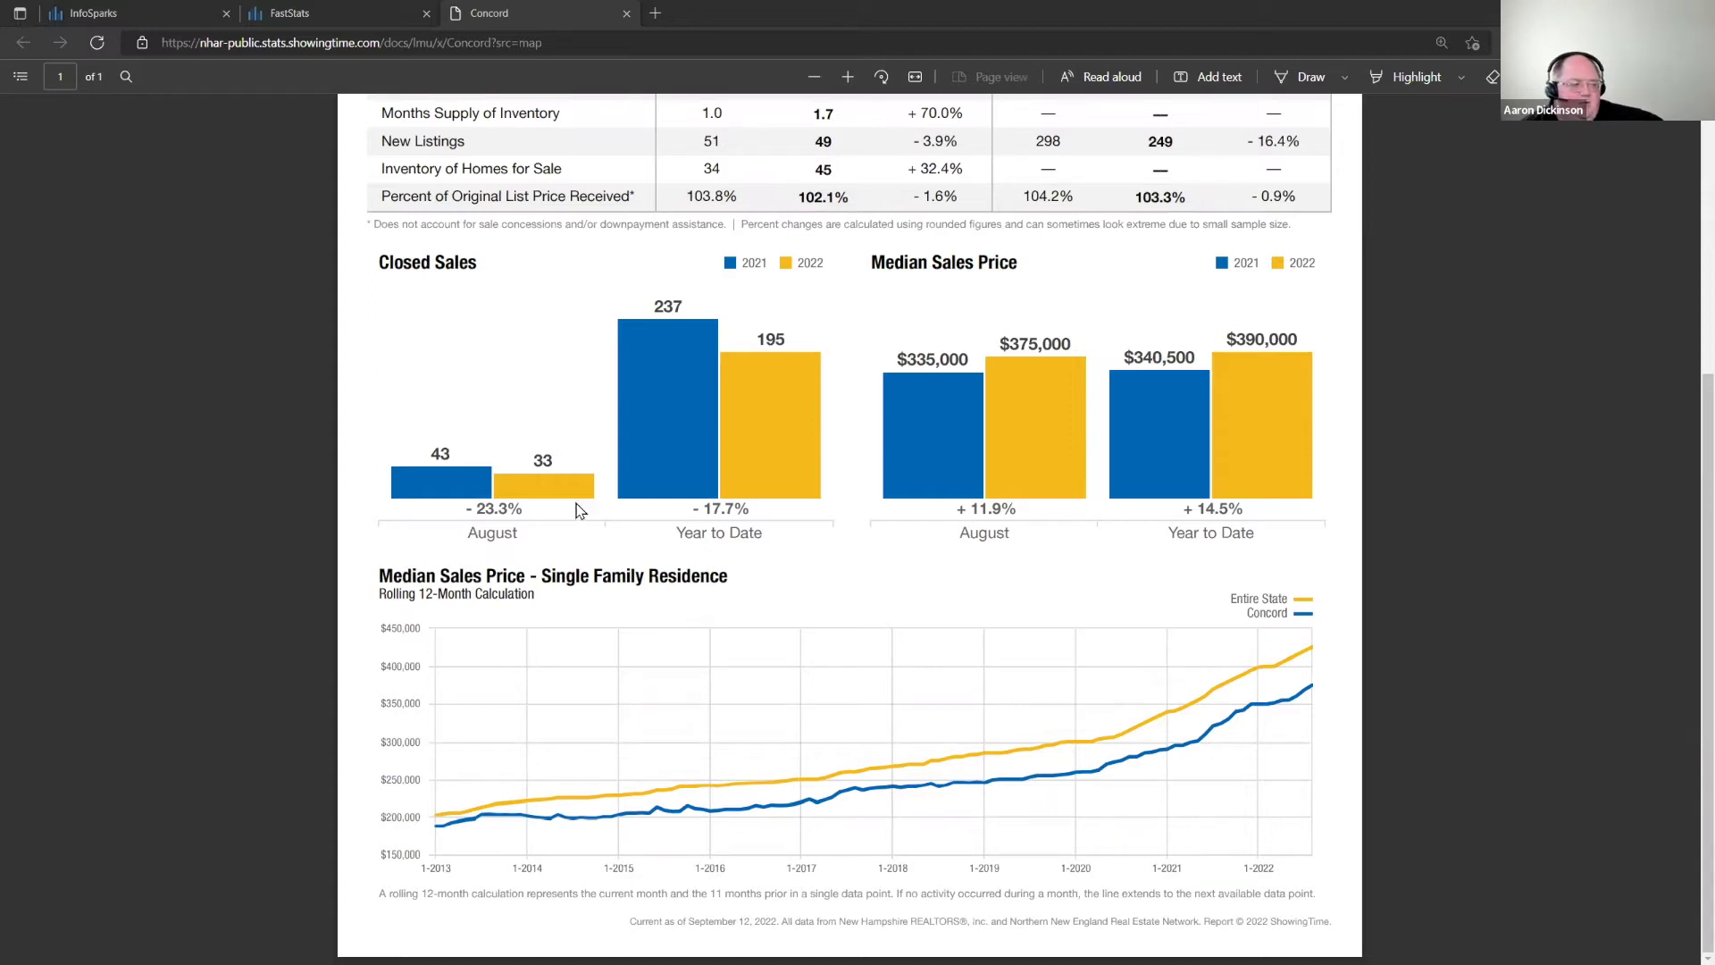
{"action": "left_click", "coordinate": [814, 77]}
{"action": "left_click", "coordinate": [812, 84]}
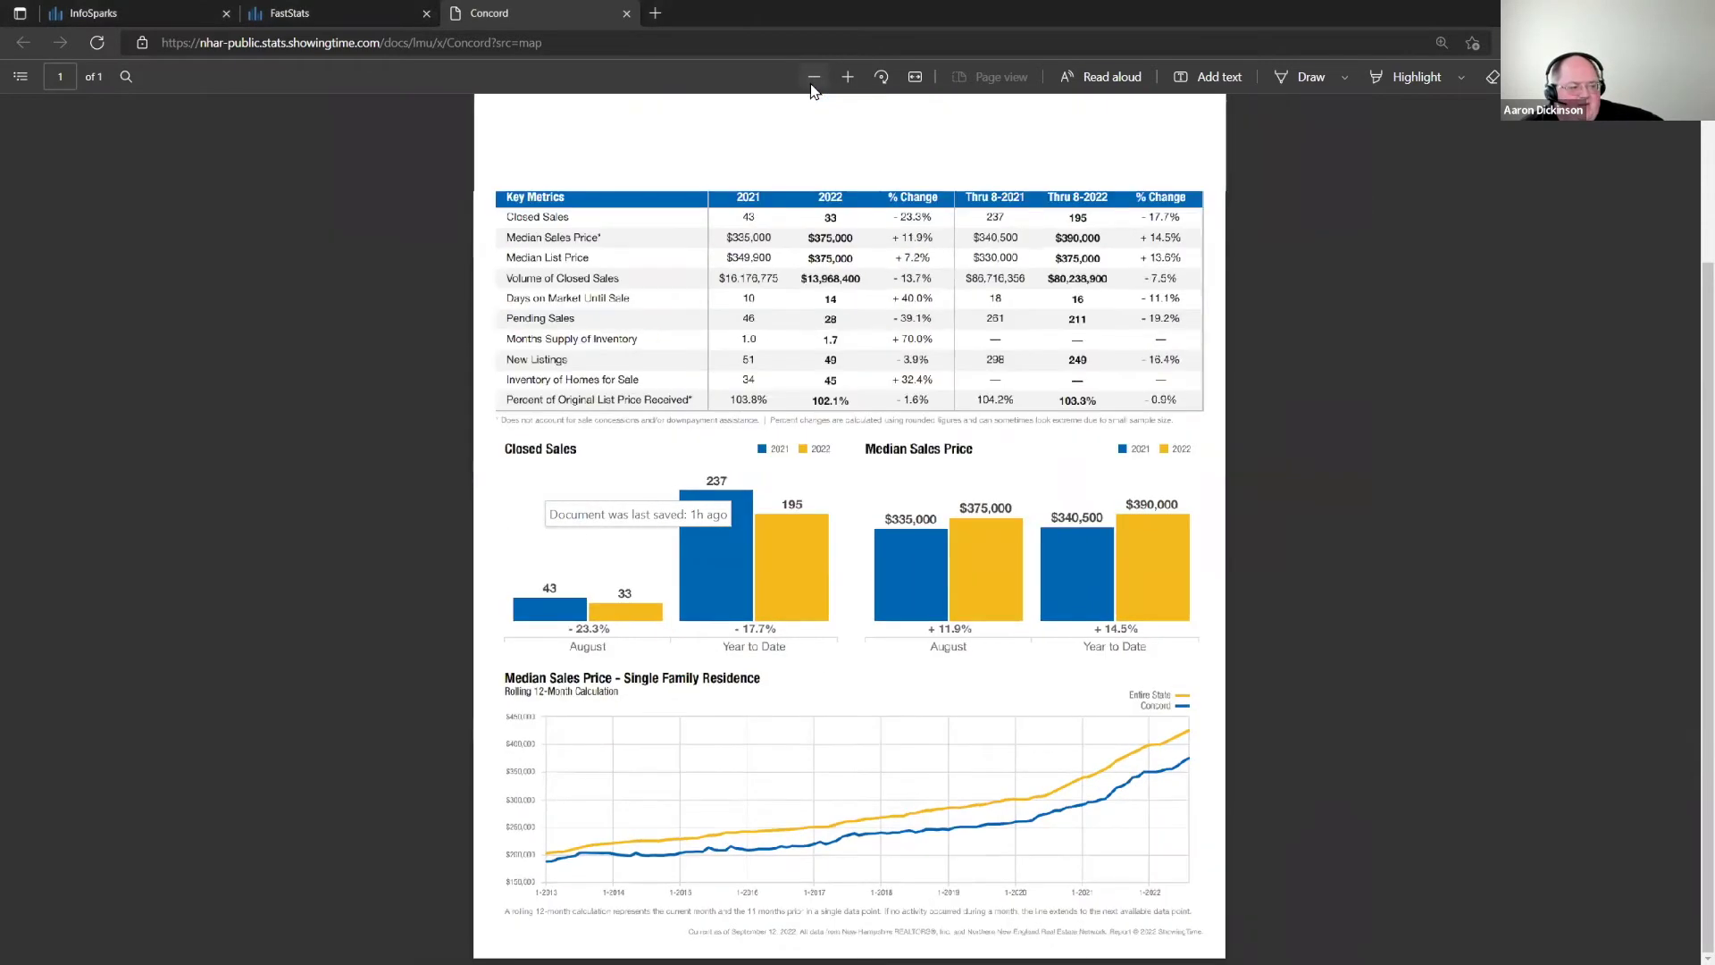
{"action": "left_click", "coordinate": [811, 84]}
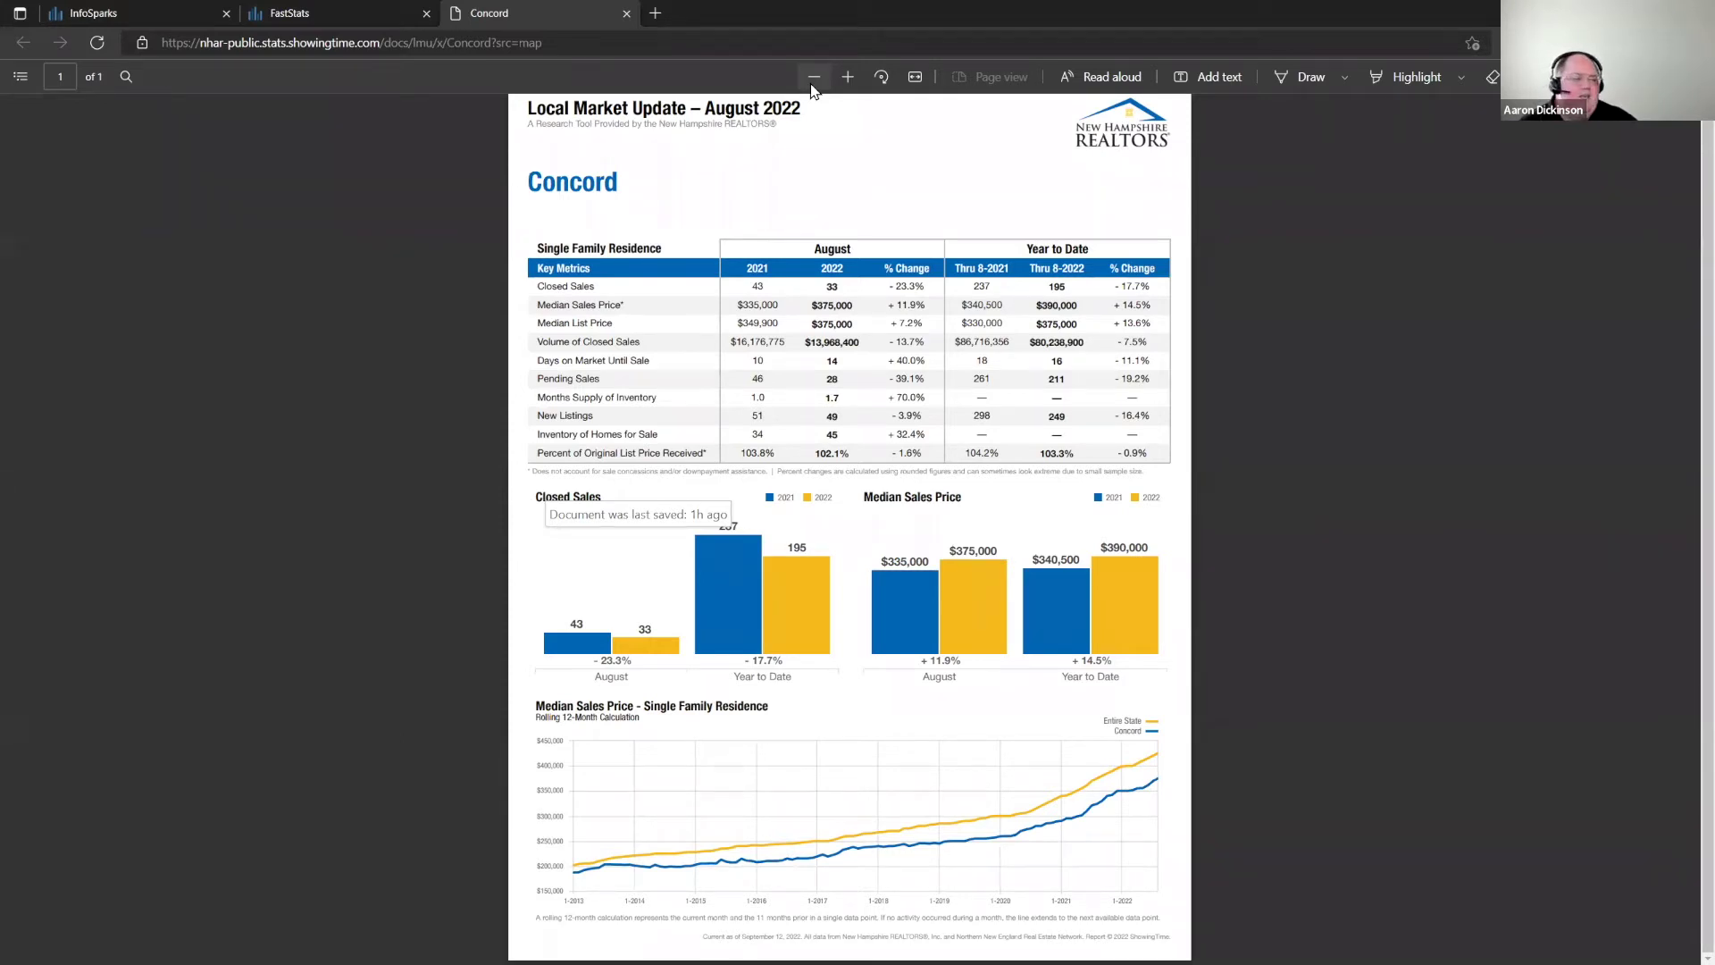
{"action": "left_click", "coordinate": [627, 12]}
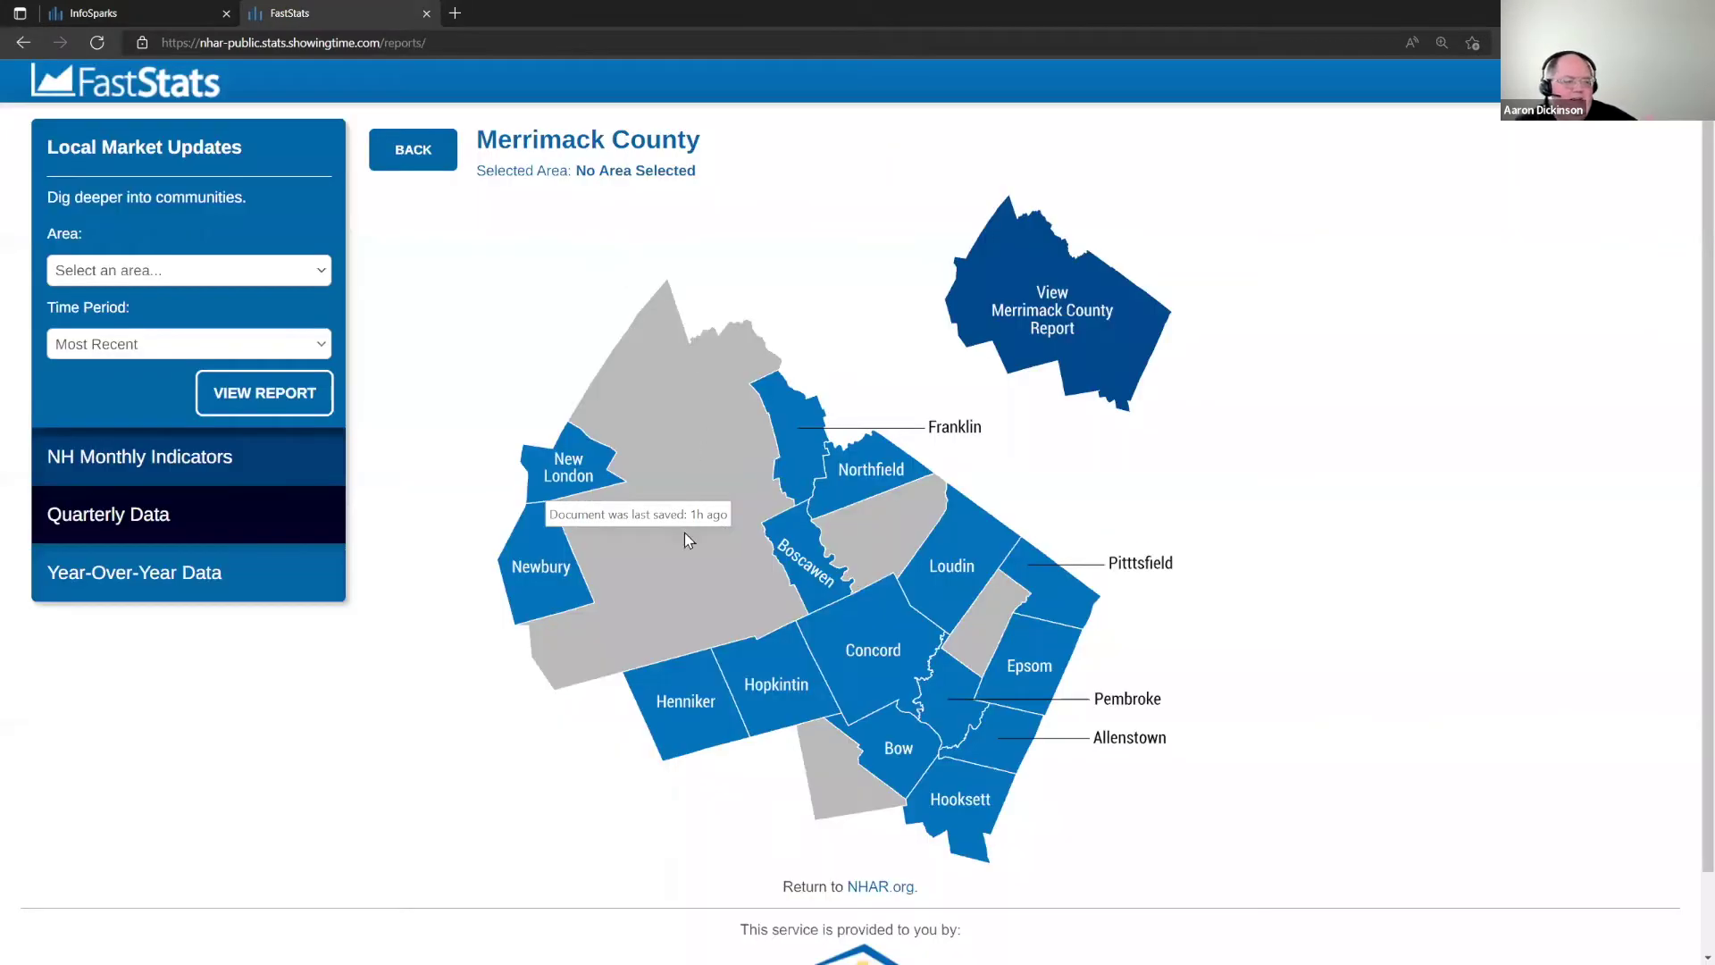
- Open the Merrimack County report, highlight its county heading, and close the report
{"action": "left_click", "coordinate": [1144, 320]}
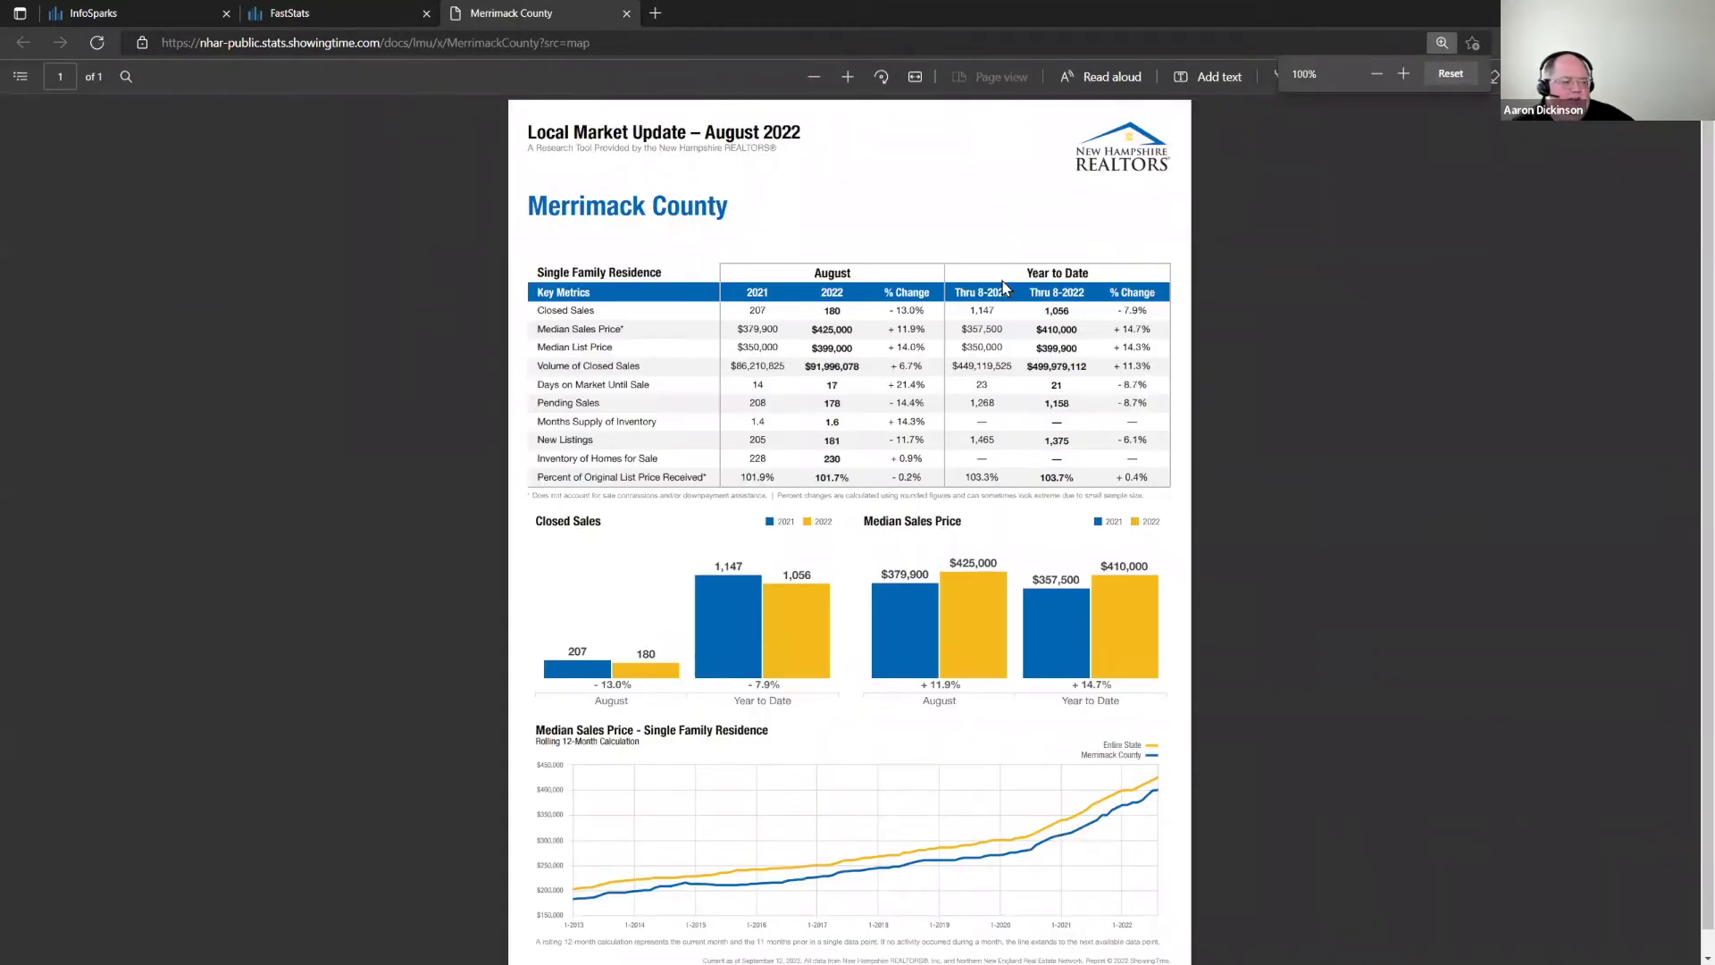
{"action": "left_click_drag", "start_coordinate": [529, 204], "coordinate": [725, 189]}
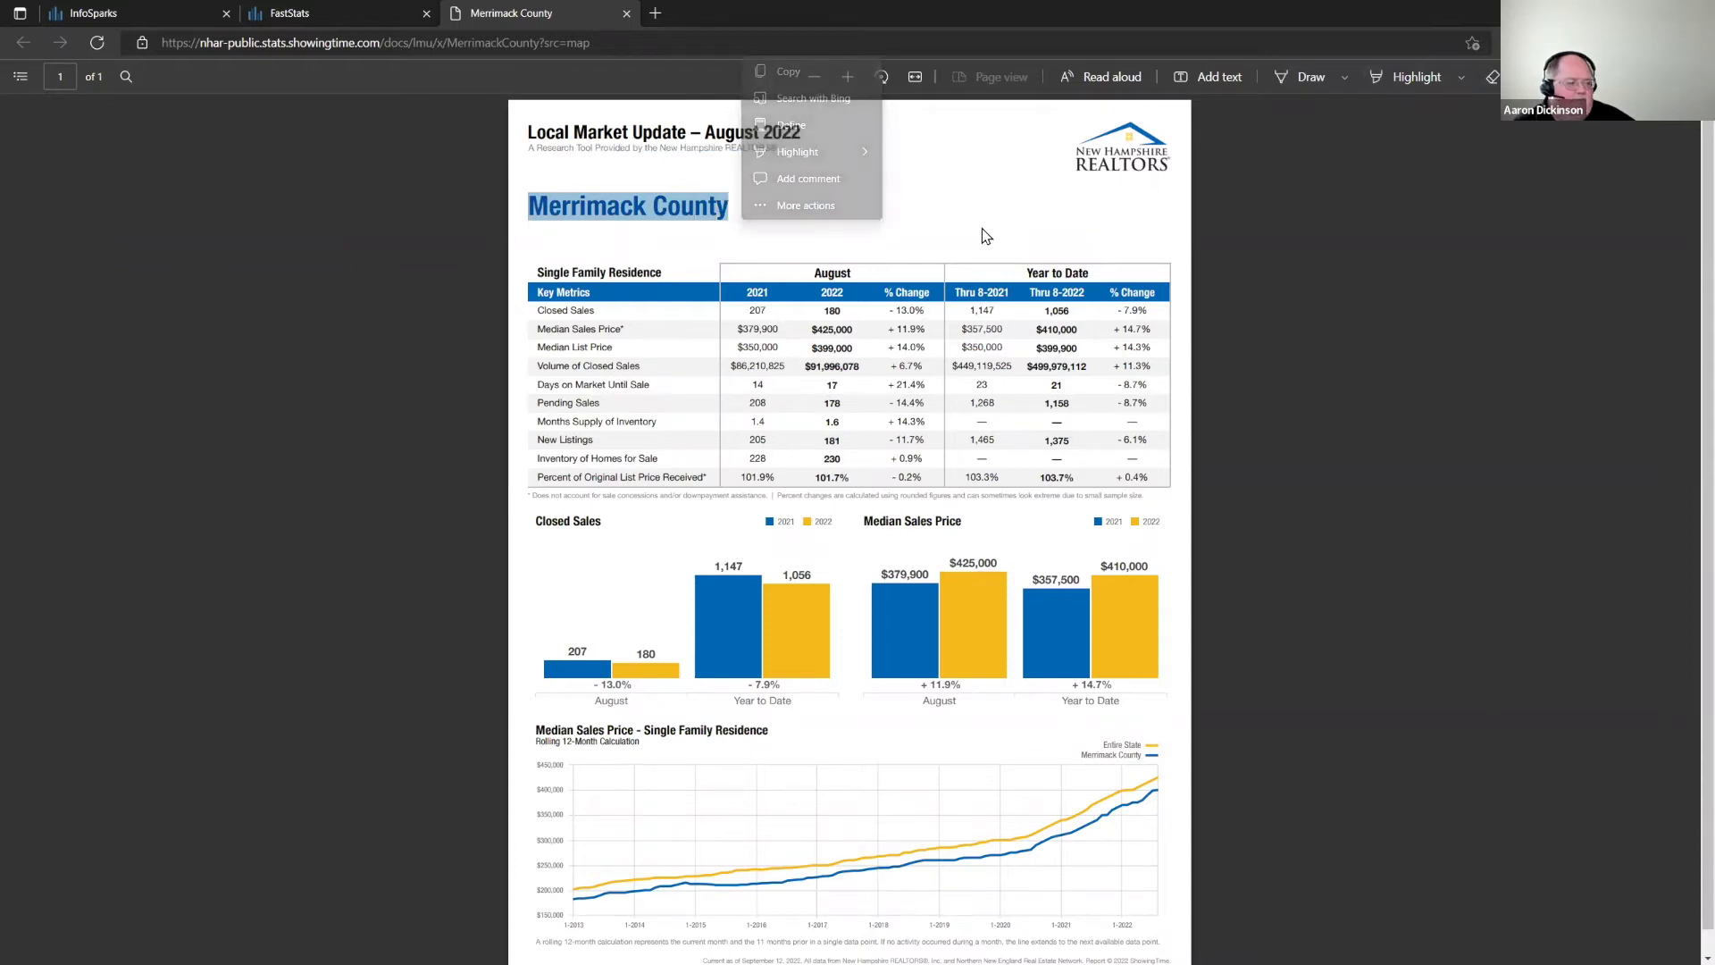
{"action": "left_click", "coordinate": [630, 14]}
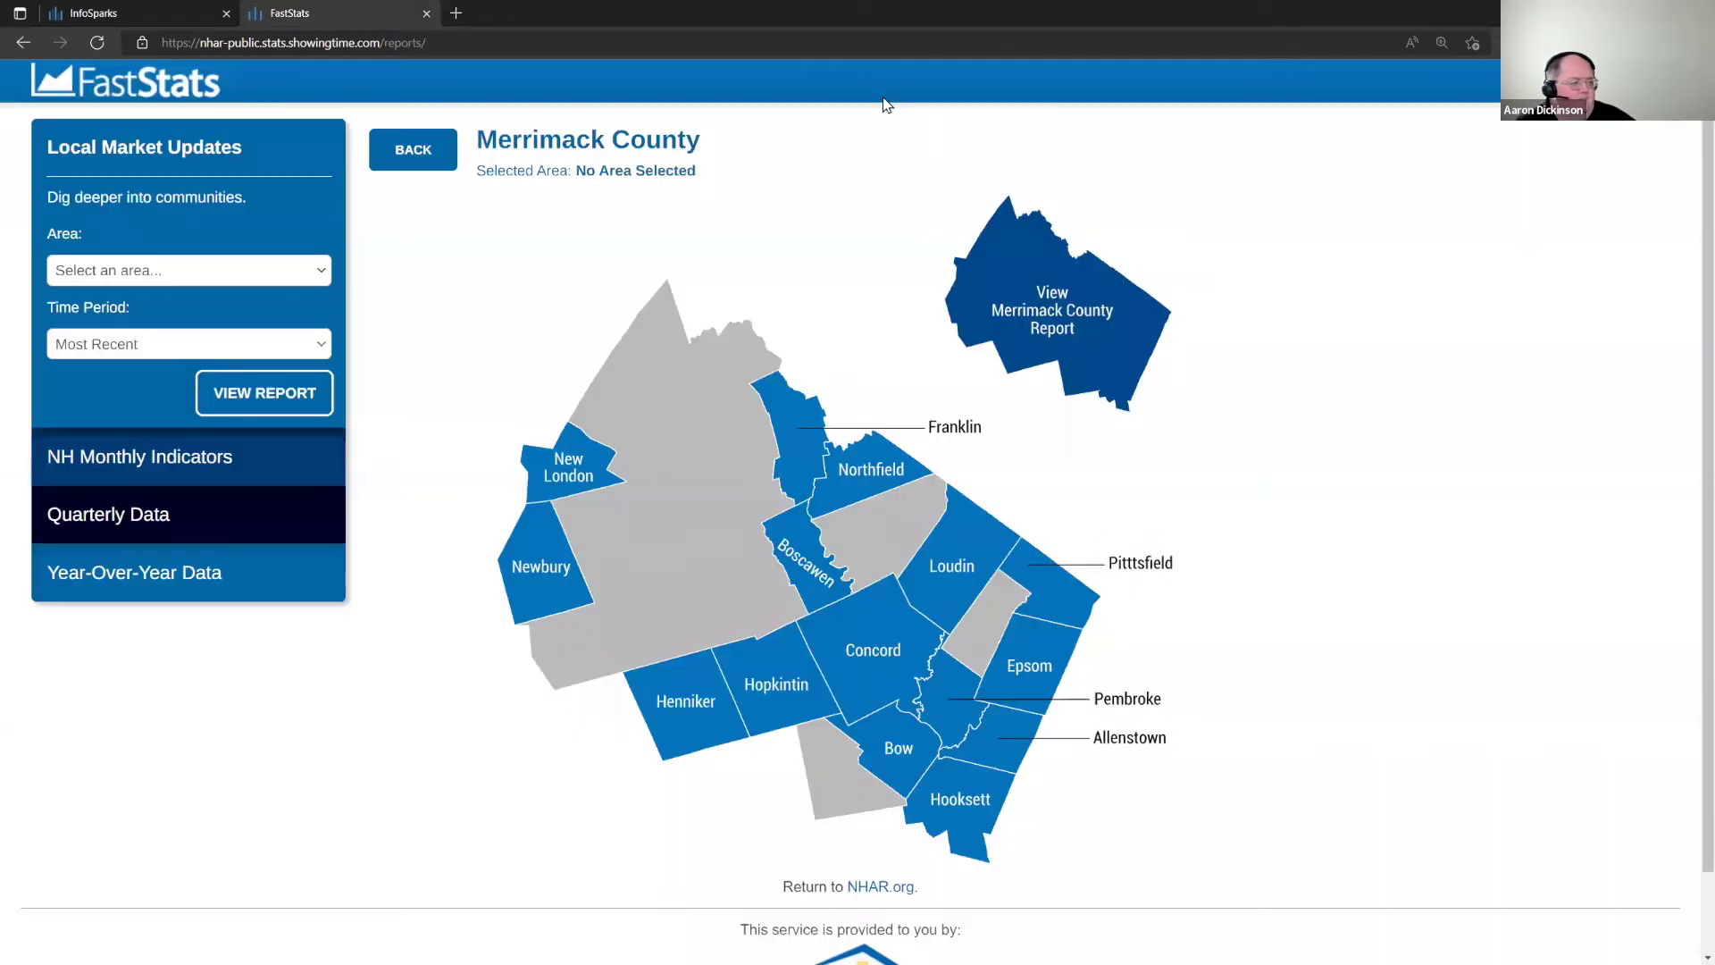
- Check the time periods offered for Local Market Updates and return to the statewide county map
{"action": "left_click", "coordinate": [250, 345]}
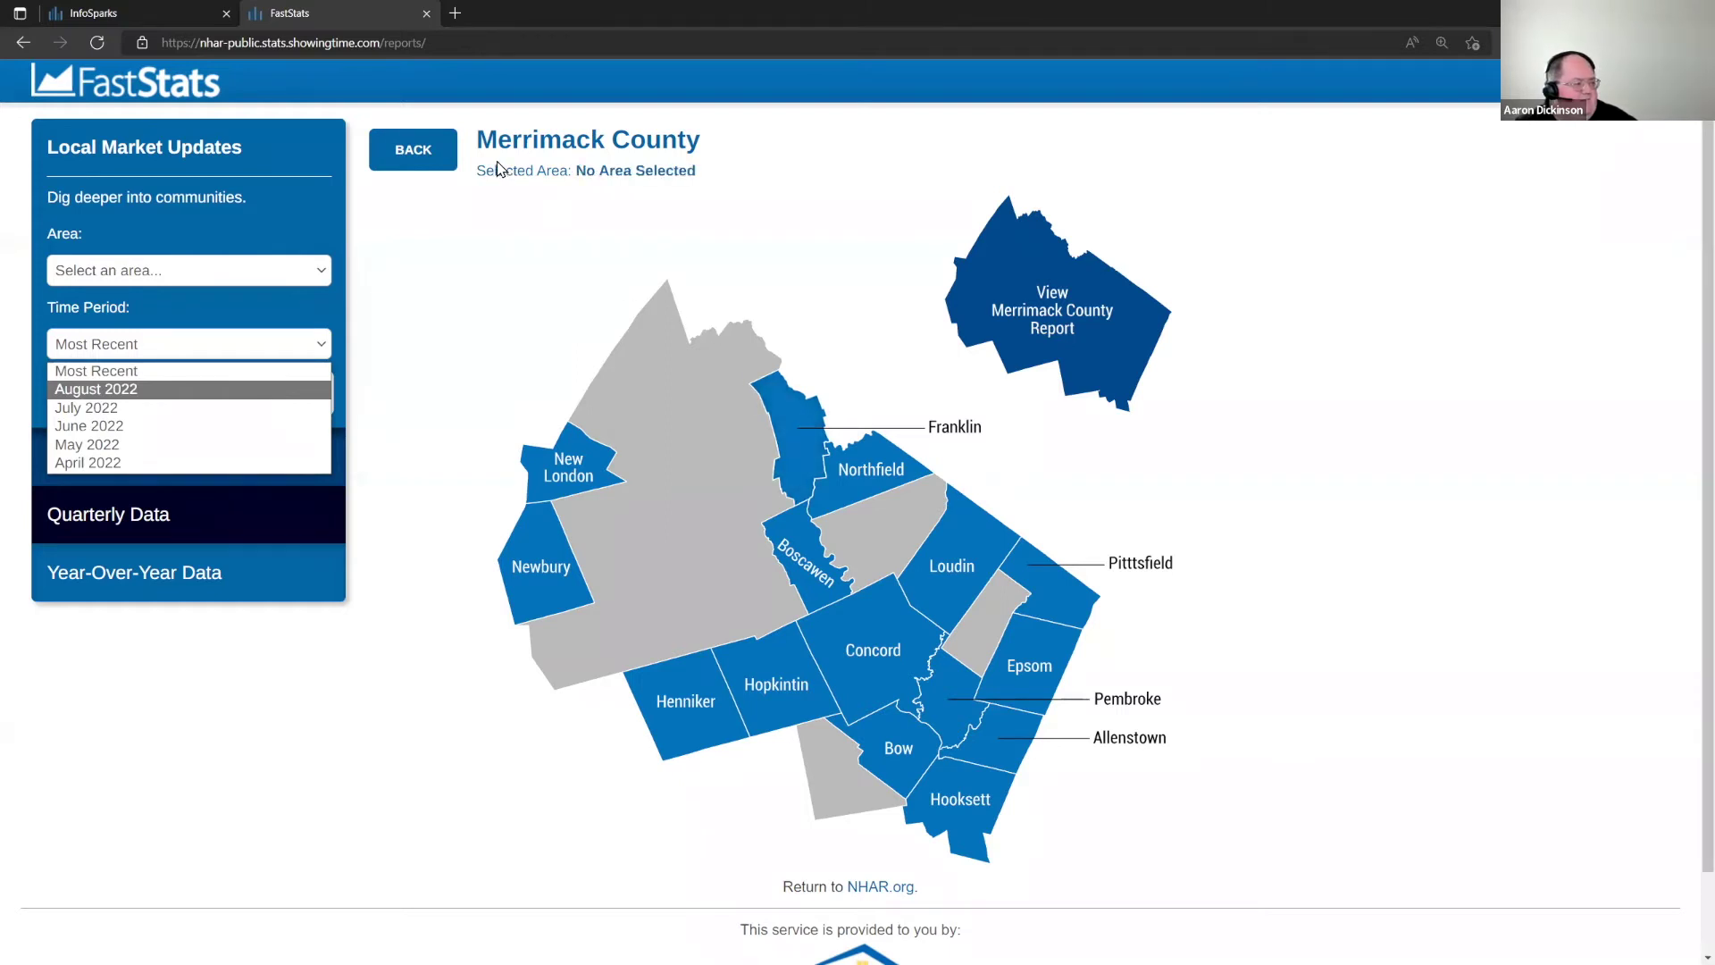
{"action": "left_click", "coordinate": [439, 158]}
{"action": "left_click", "coordinate": [439, 158]}
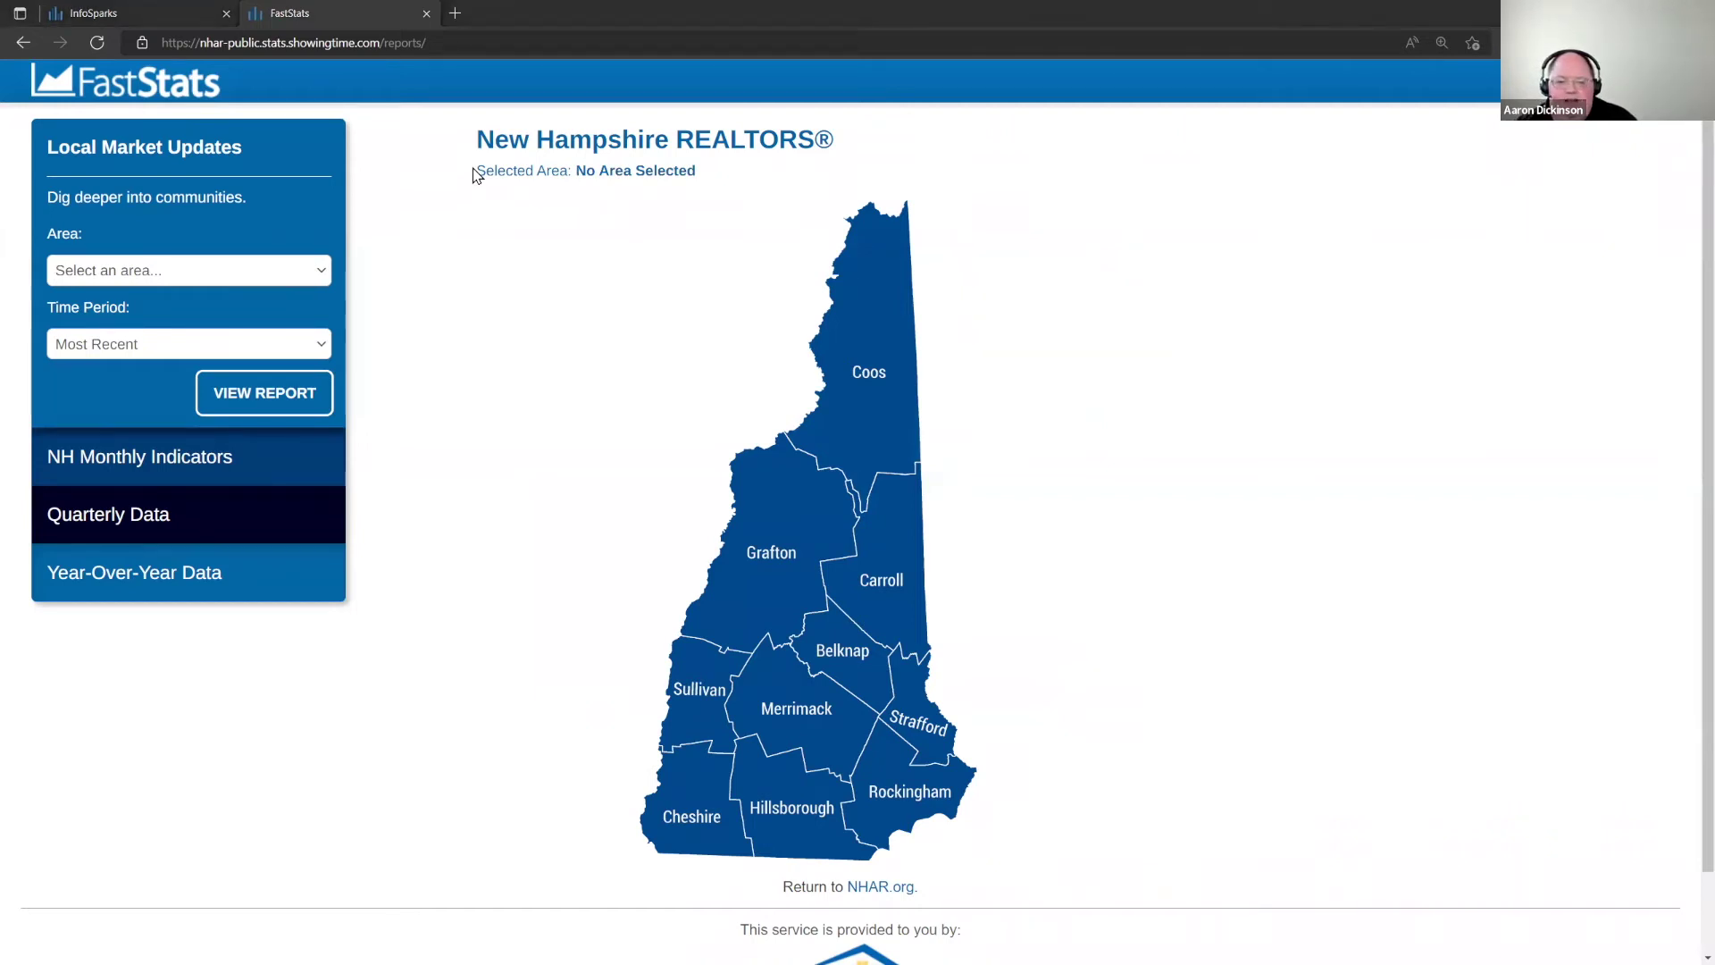
{"action": "key", "text": "alt+Tab"}
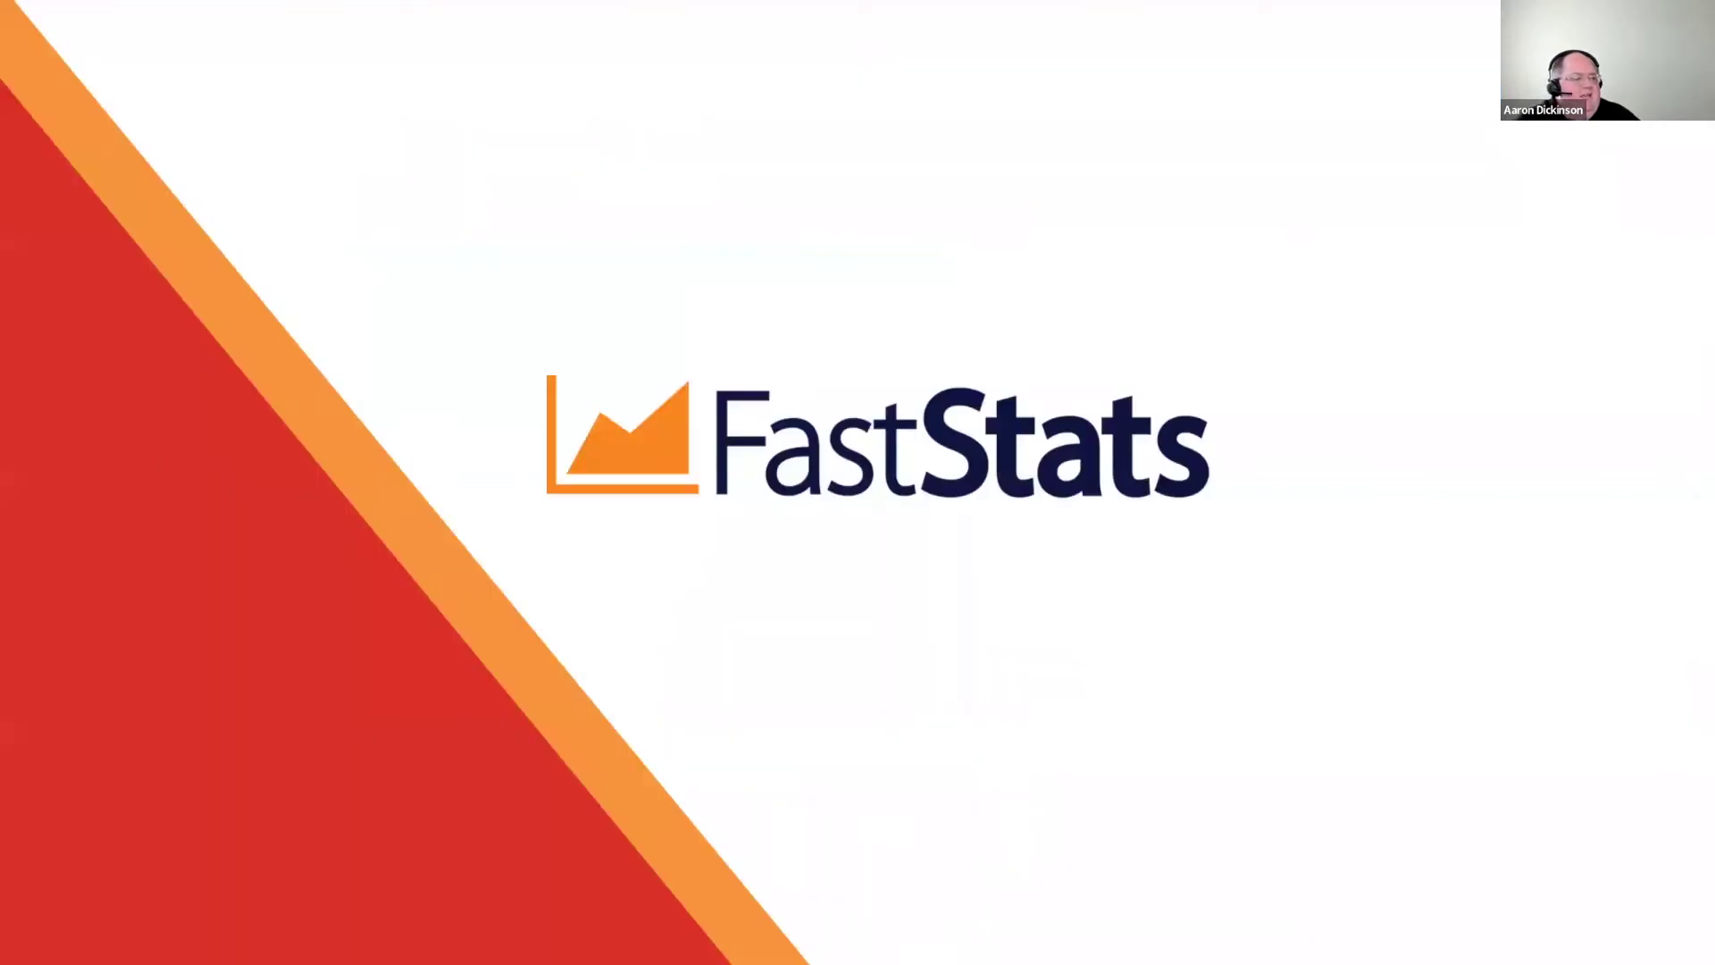
{"action": "key", "text": "Right"}
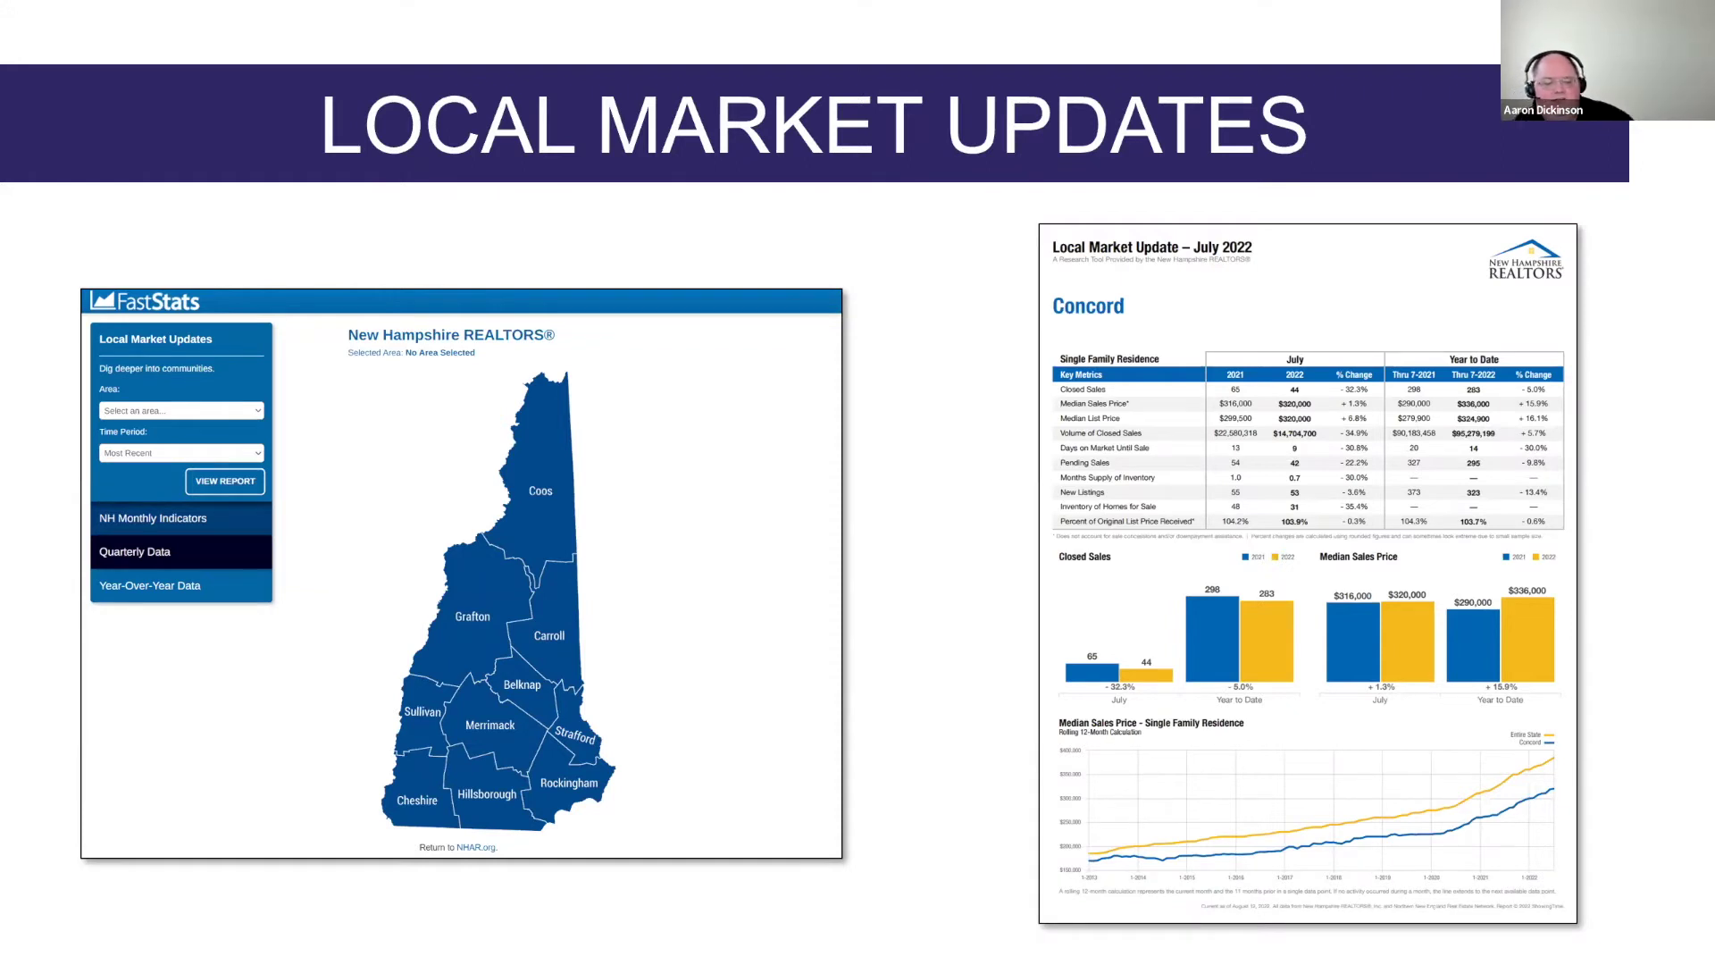
{"action": "key", "text": "Right"}
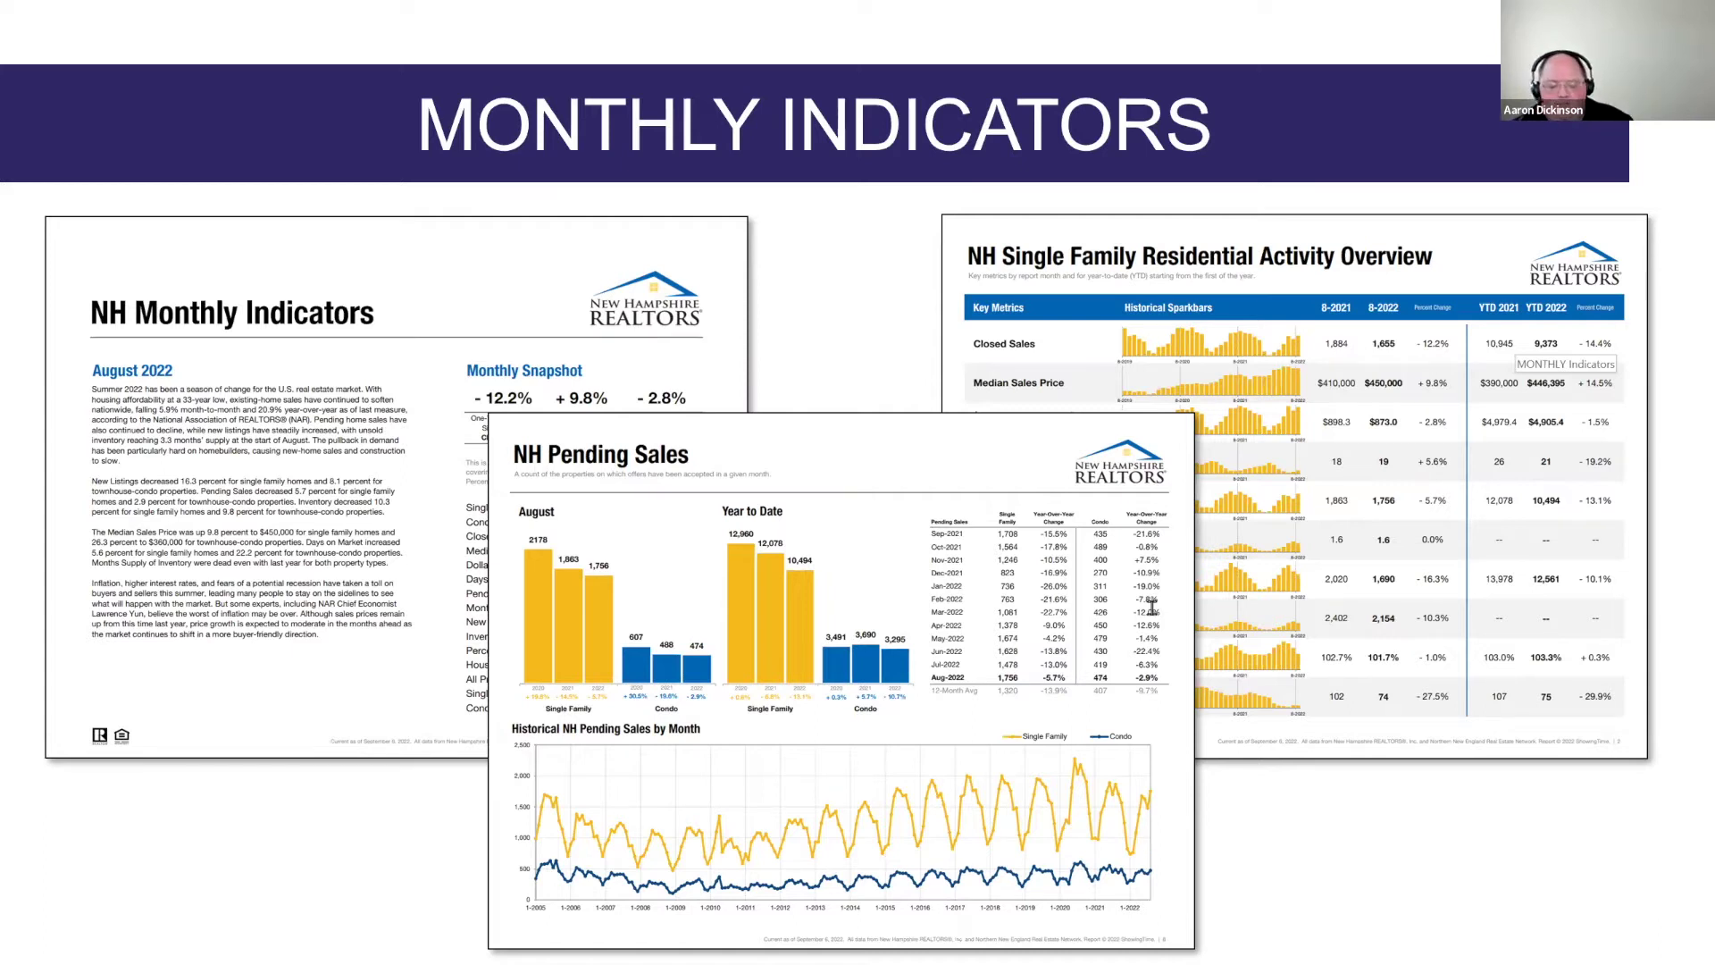
{"action": "key", "text": "Right"}
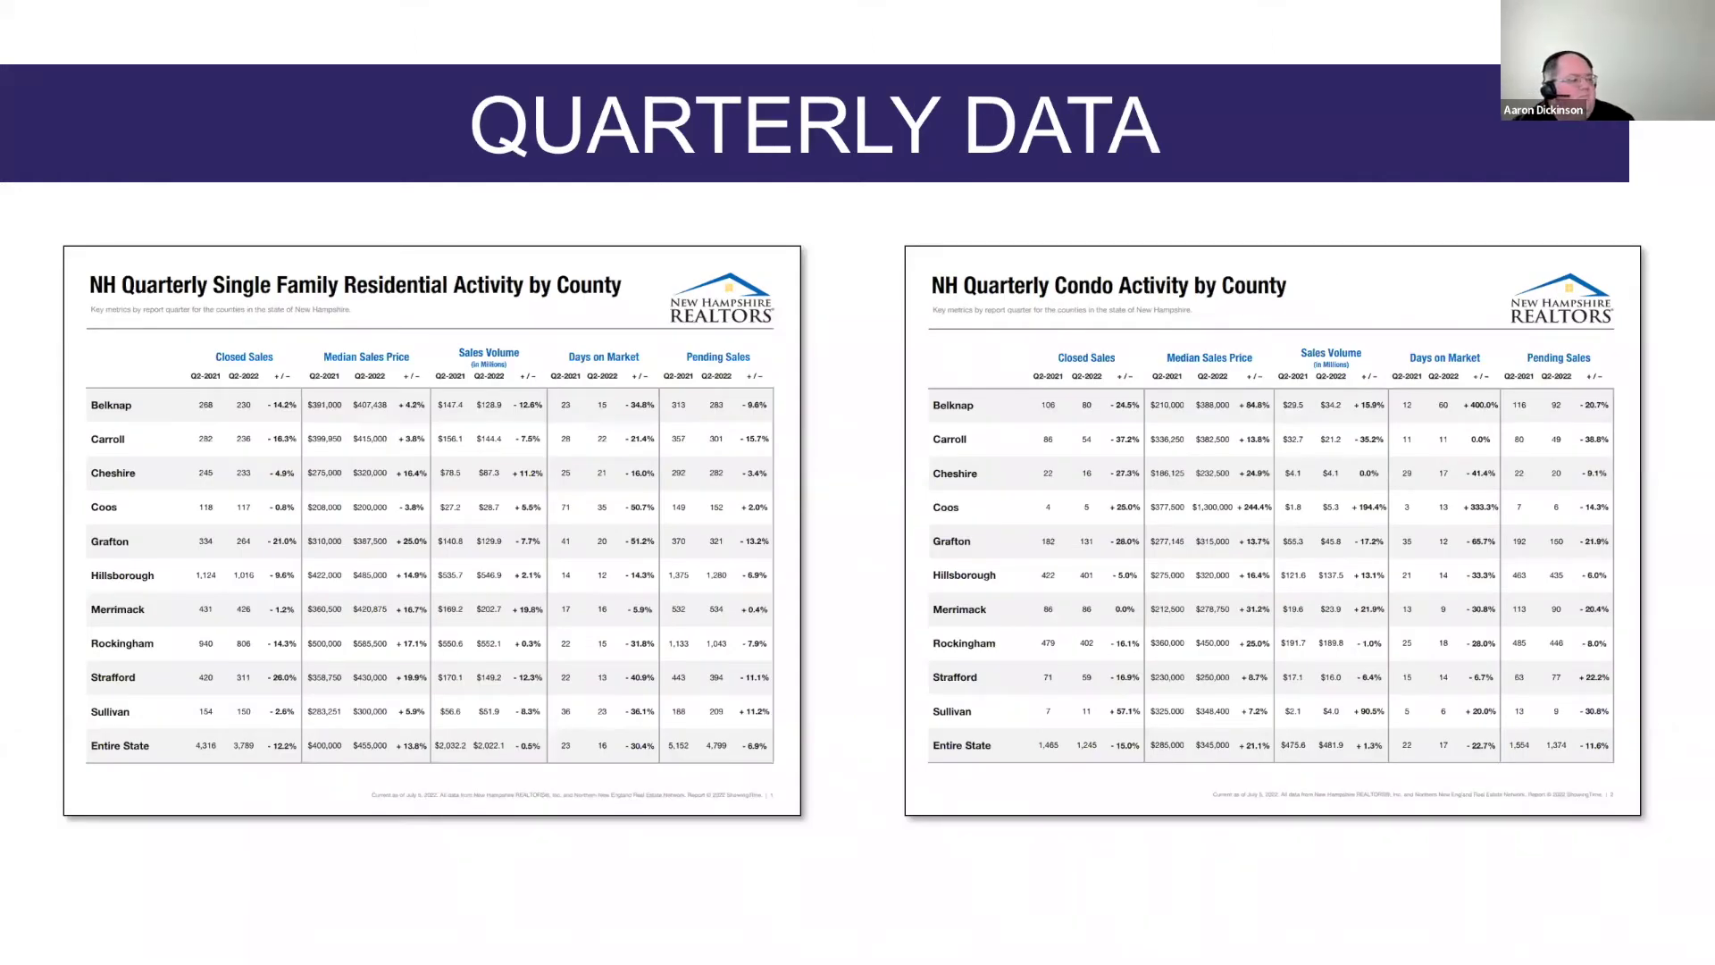
{"action": "key", "text": "Right"}
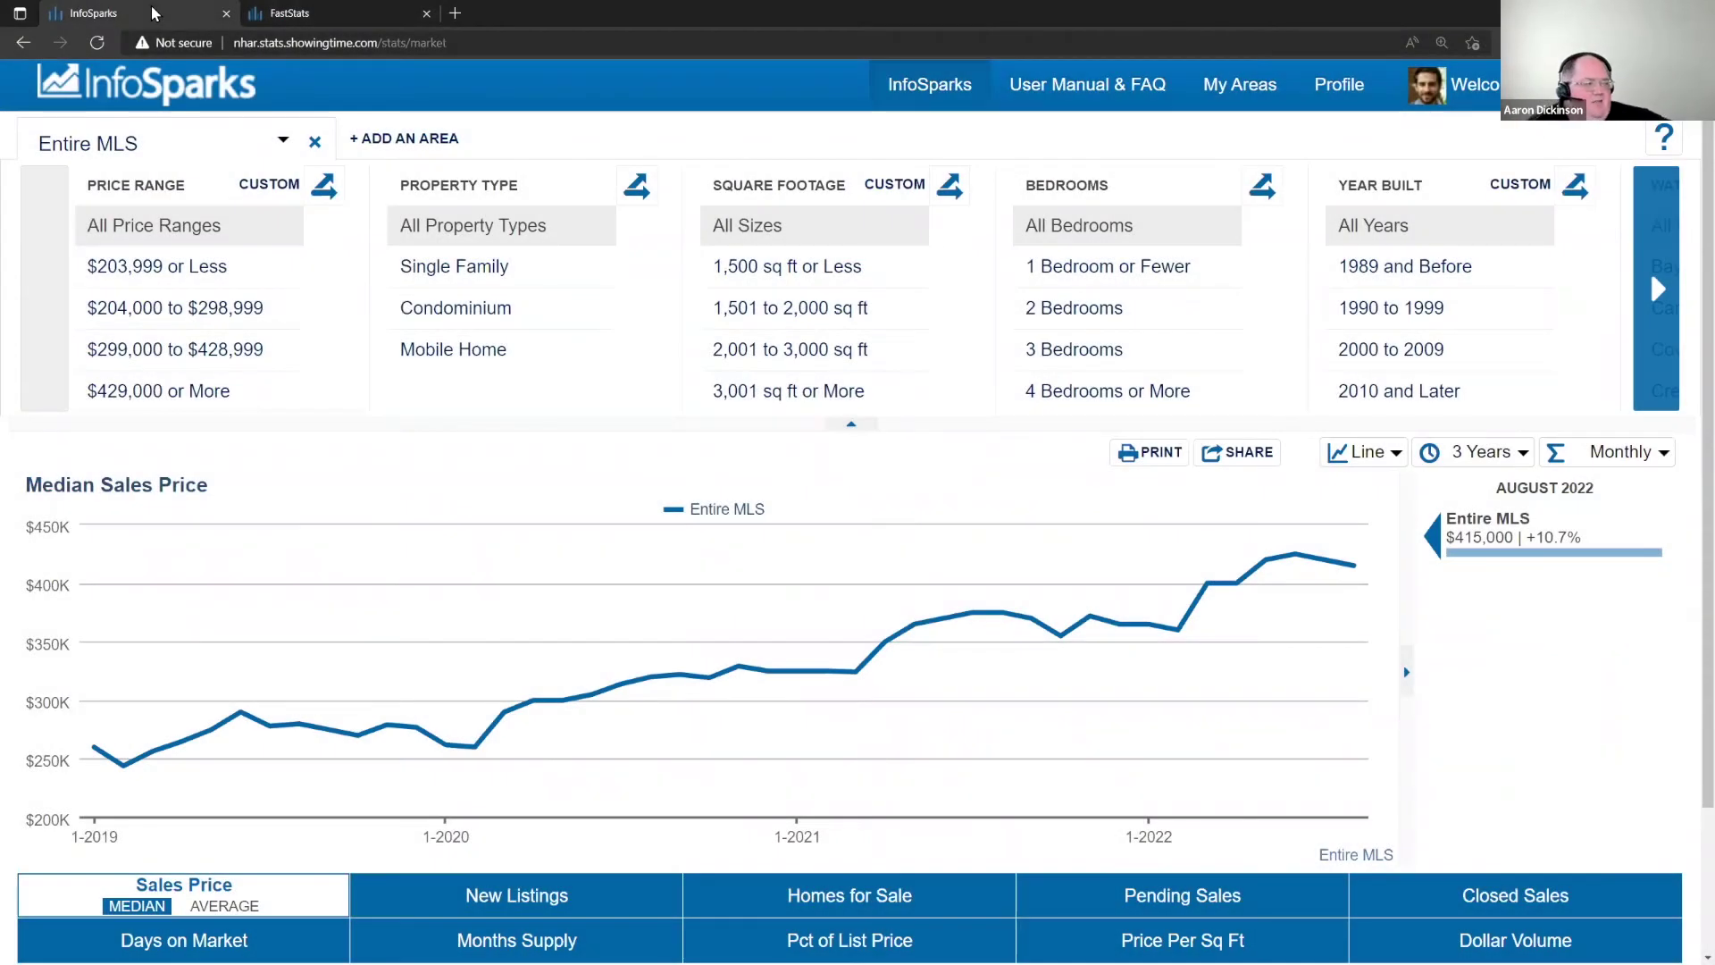
- Place InfoSparks after FastStats in the browser and browse its area choices, including the city and county lists
{"action": "left_click_drag", "start_coordinate": [153, 13], "coordinate": [319, 19]}
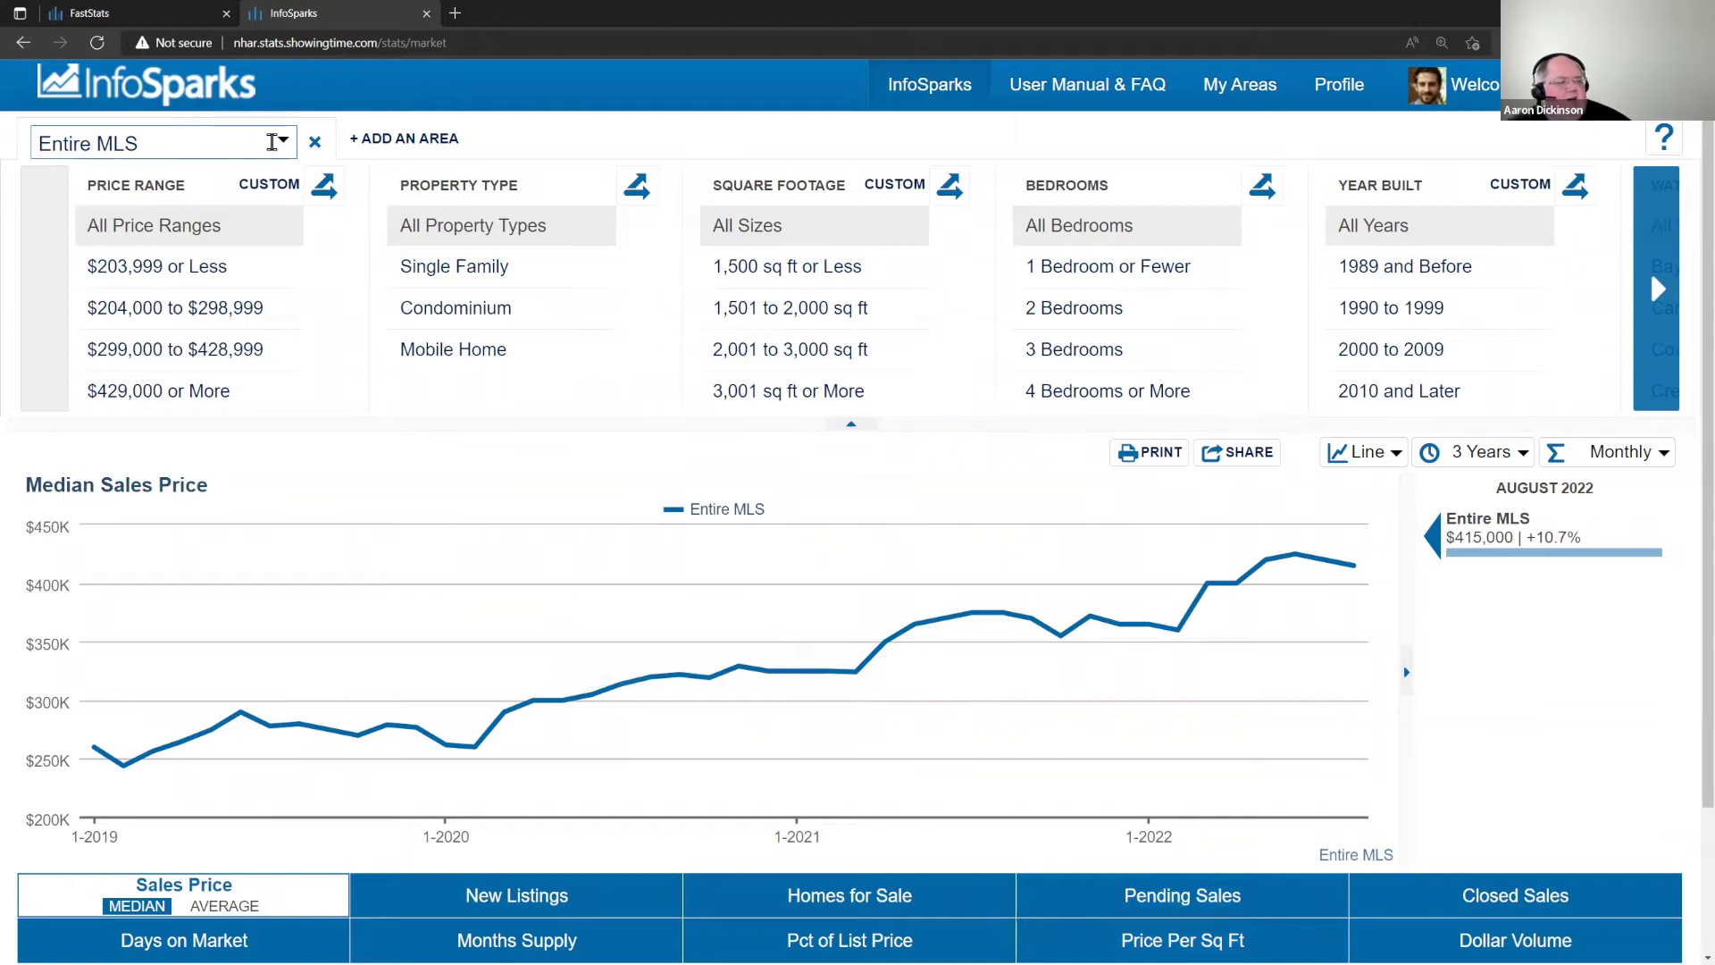
{"action": "left_click", "coordinate": [285, 147]}
{"action": "scroll", "coordinate": [284, 250], "scroll_direction": "down", "scroll_amount": 5}
{"action": "scroll", "coordinate": [284, 282], "scroll_direction": "down", "scroll_amount": 5}
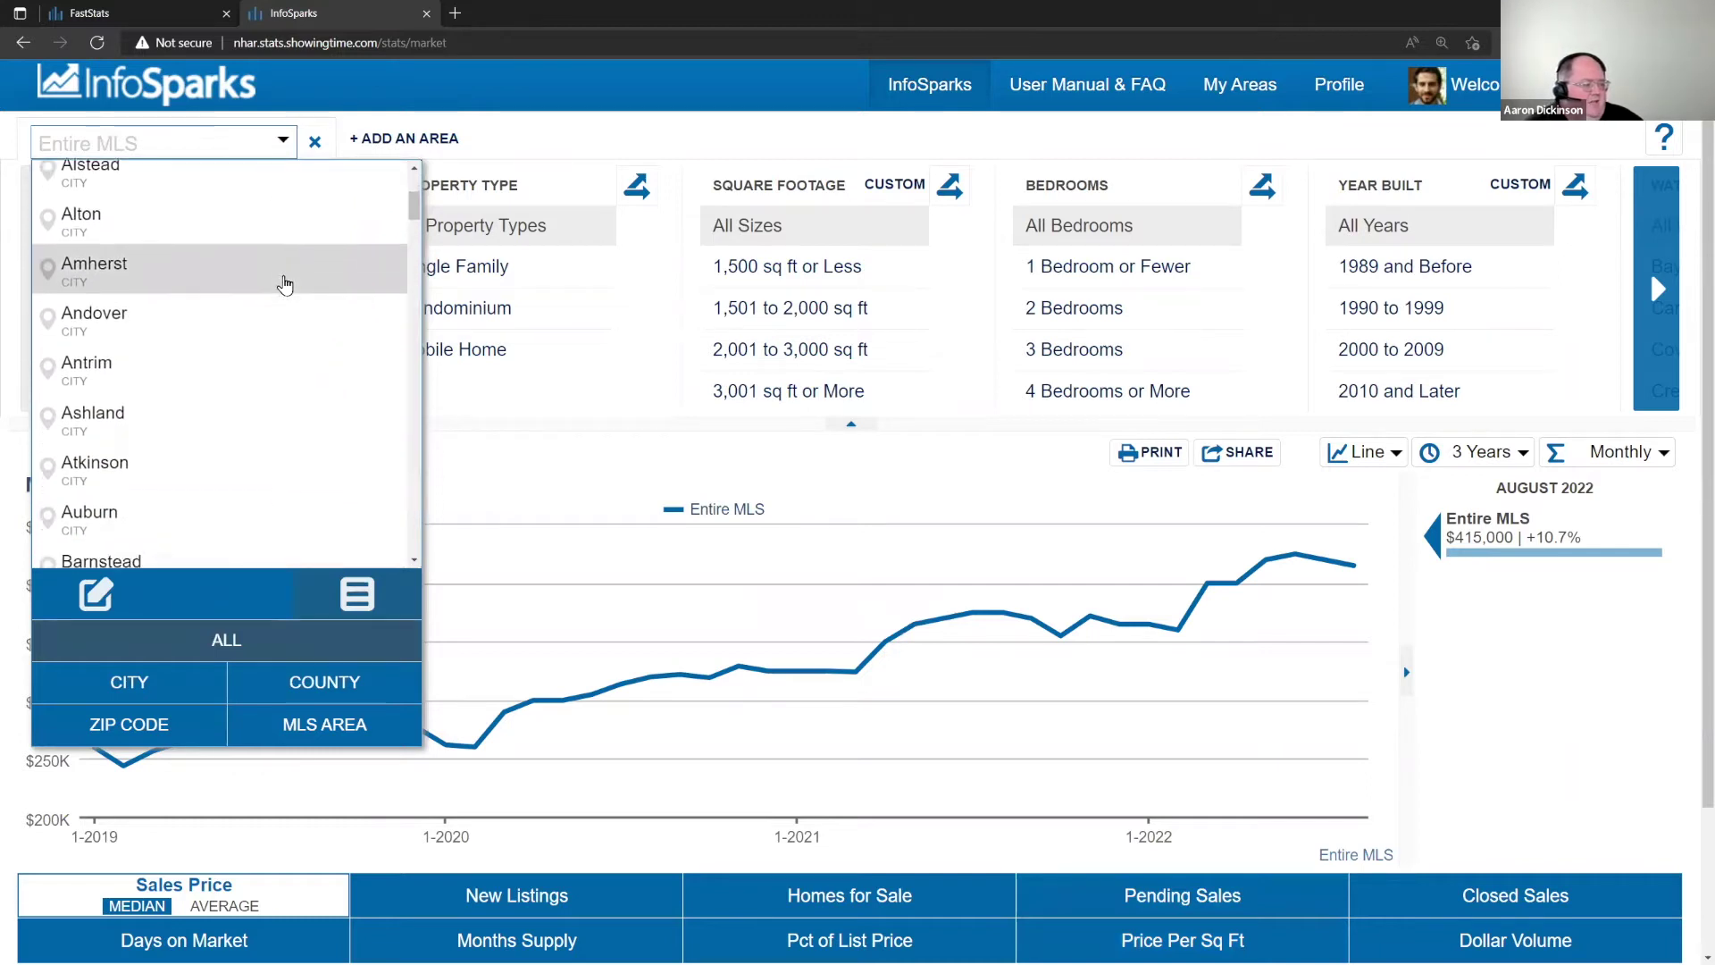
{"action": "scroll", "coordinate": [306, 330], "scroll_direction": "up", "scroll_amount": 6}
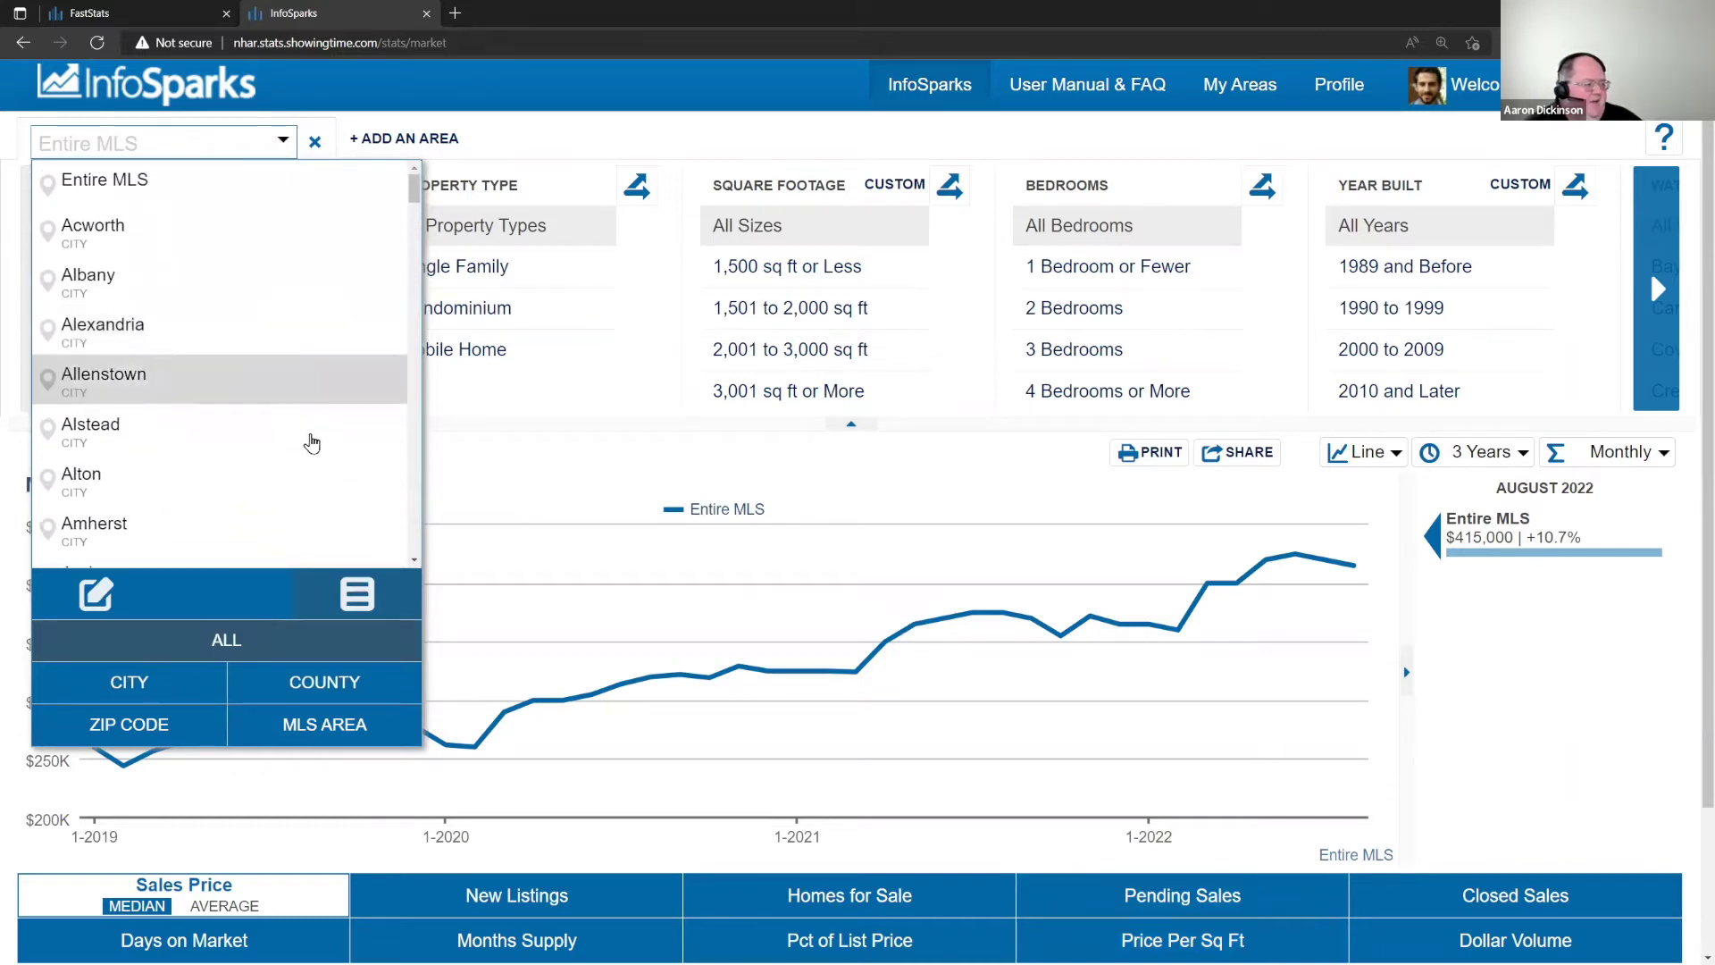
{"action": "left_click", "coordinate": [183, 684]}
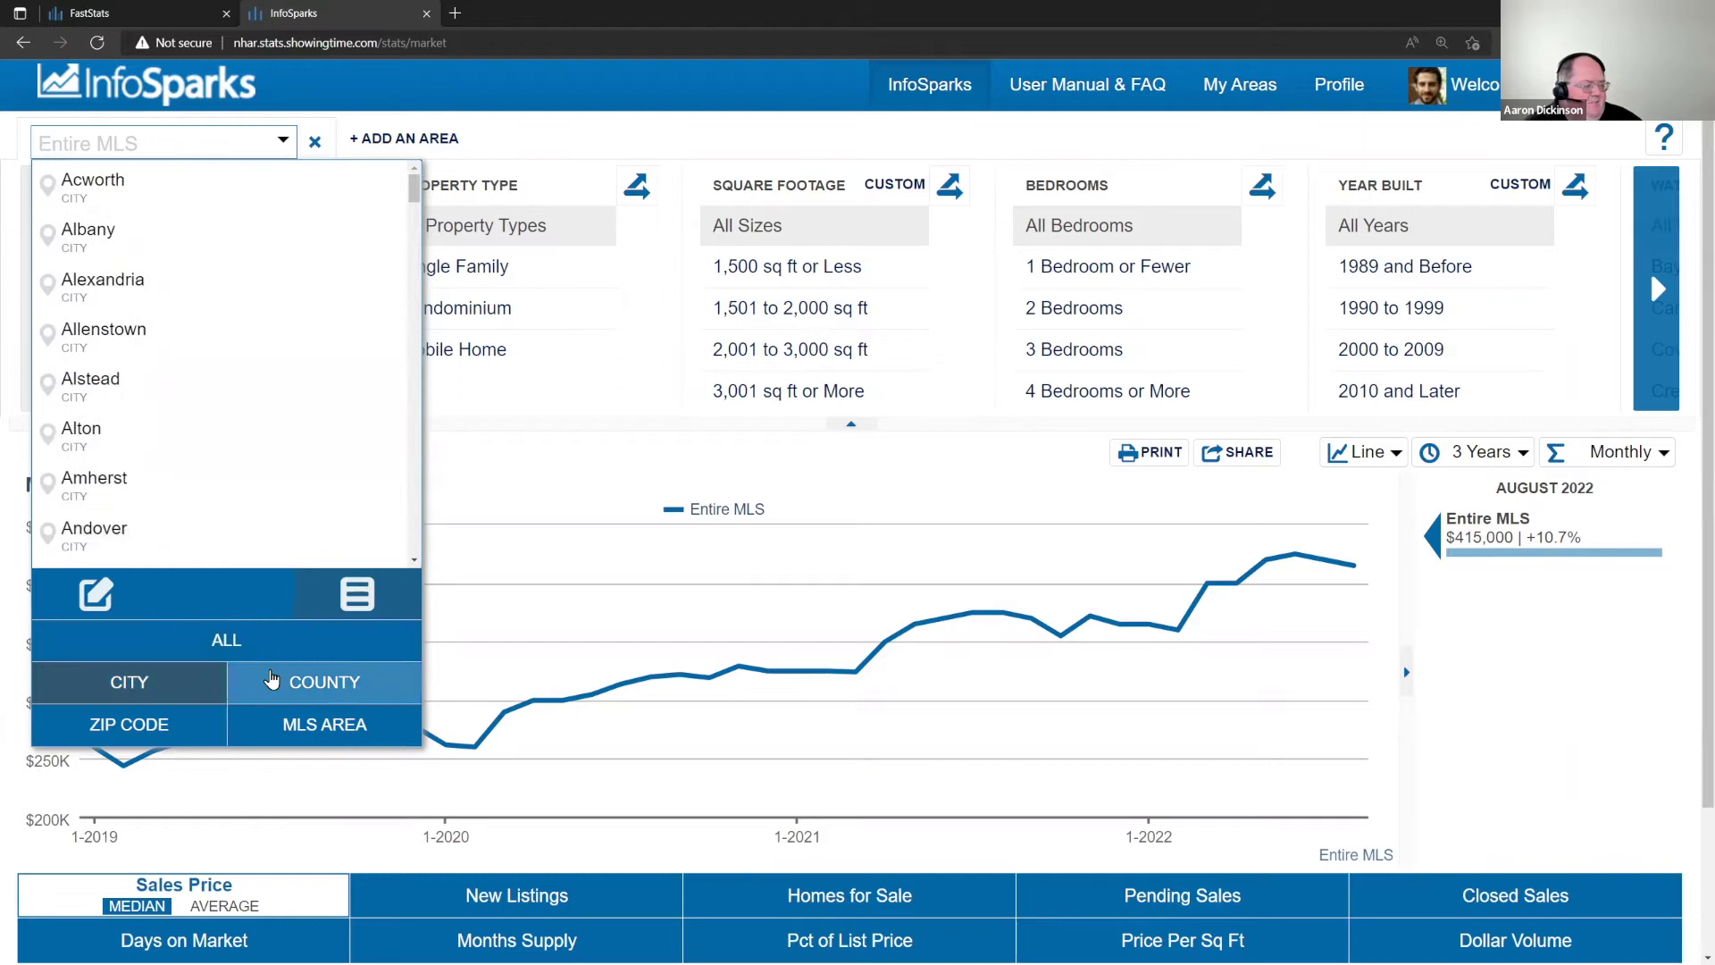
{"action": "left_click", "coordinate": [273, 680]}
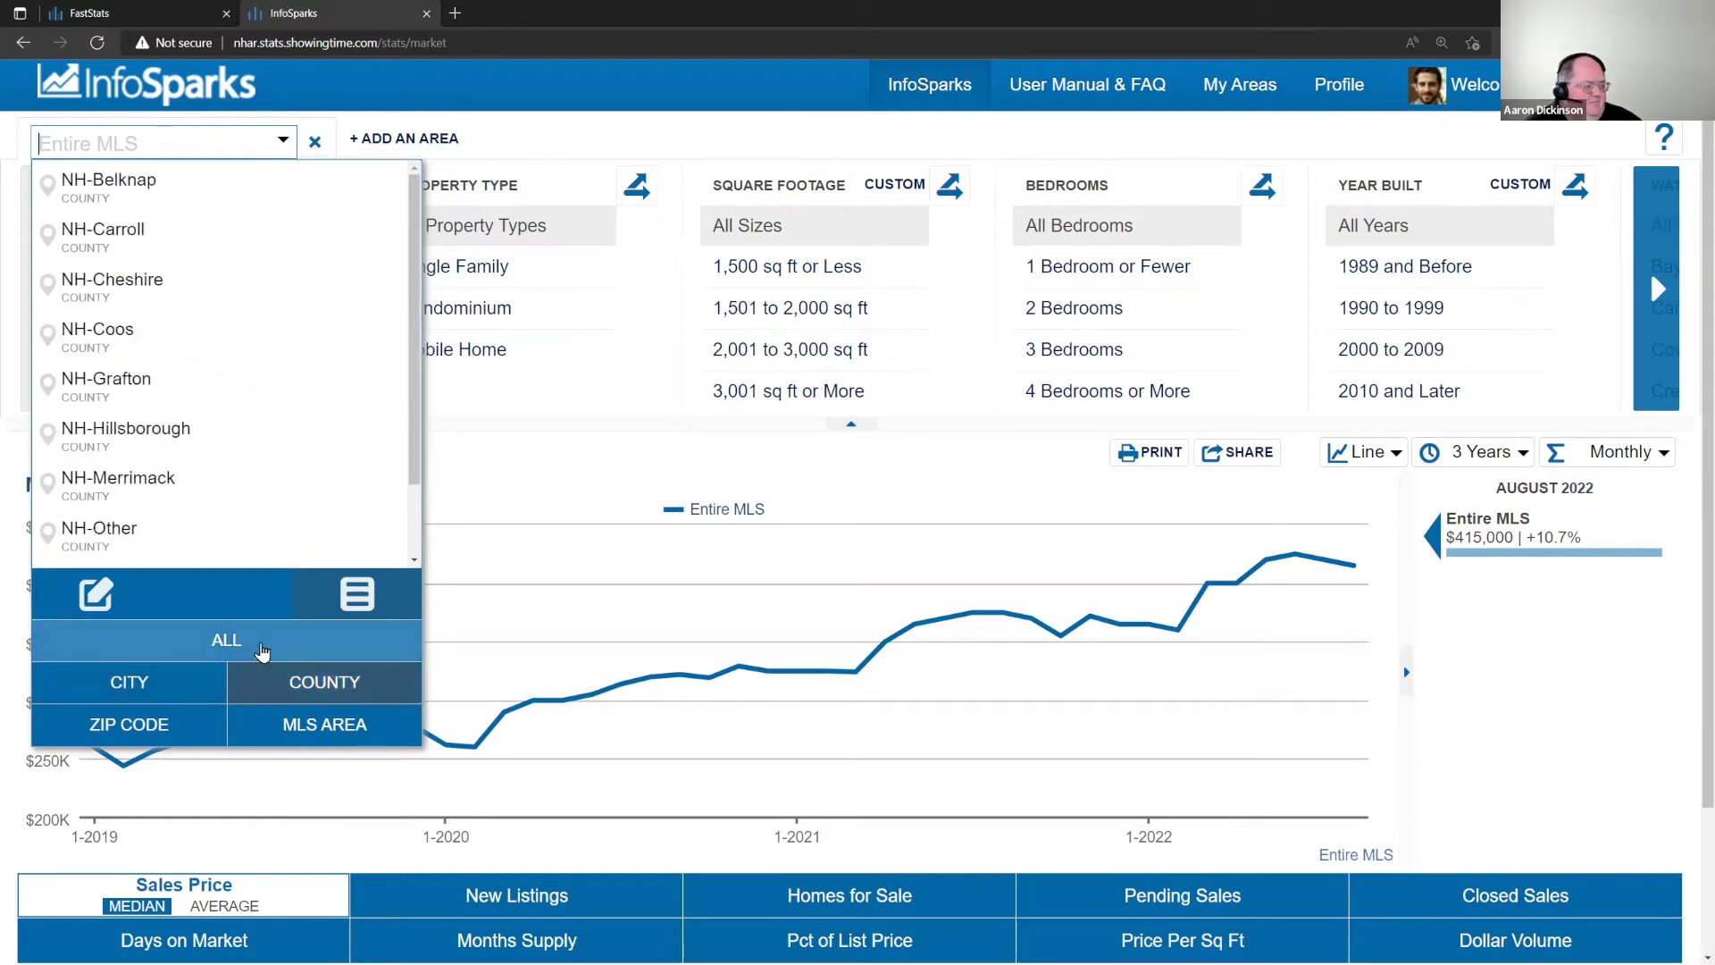
- Search all area types for Carroll and set the area to the NH-Carroll county
{"action": "left_click", "coordinate": [261, 651]}
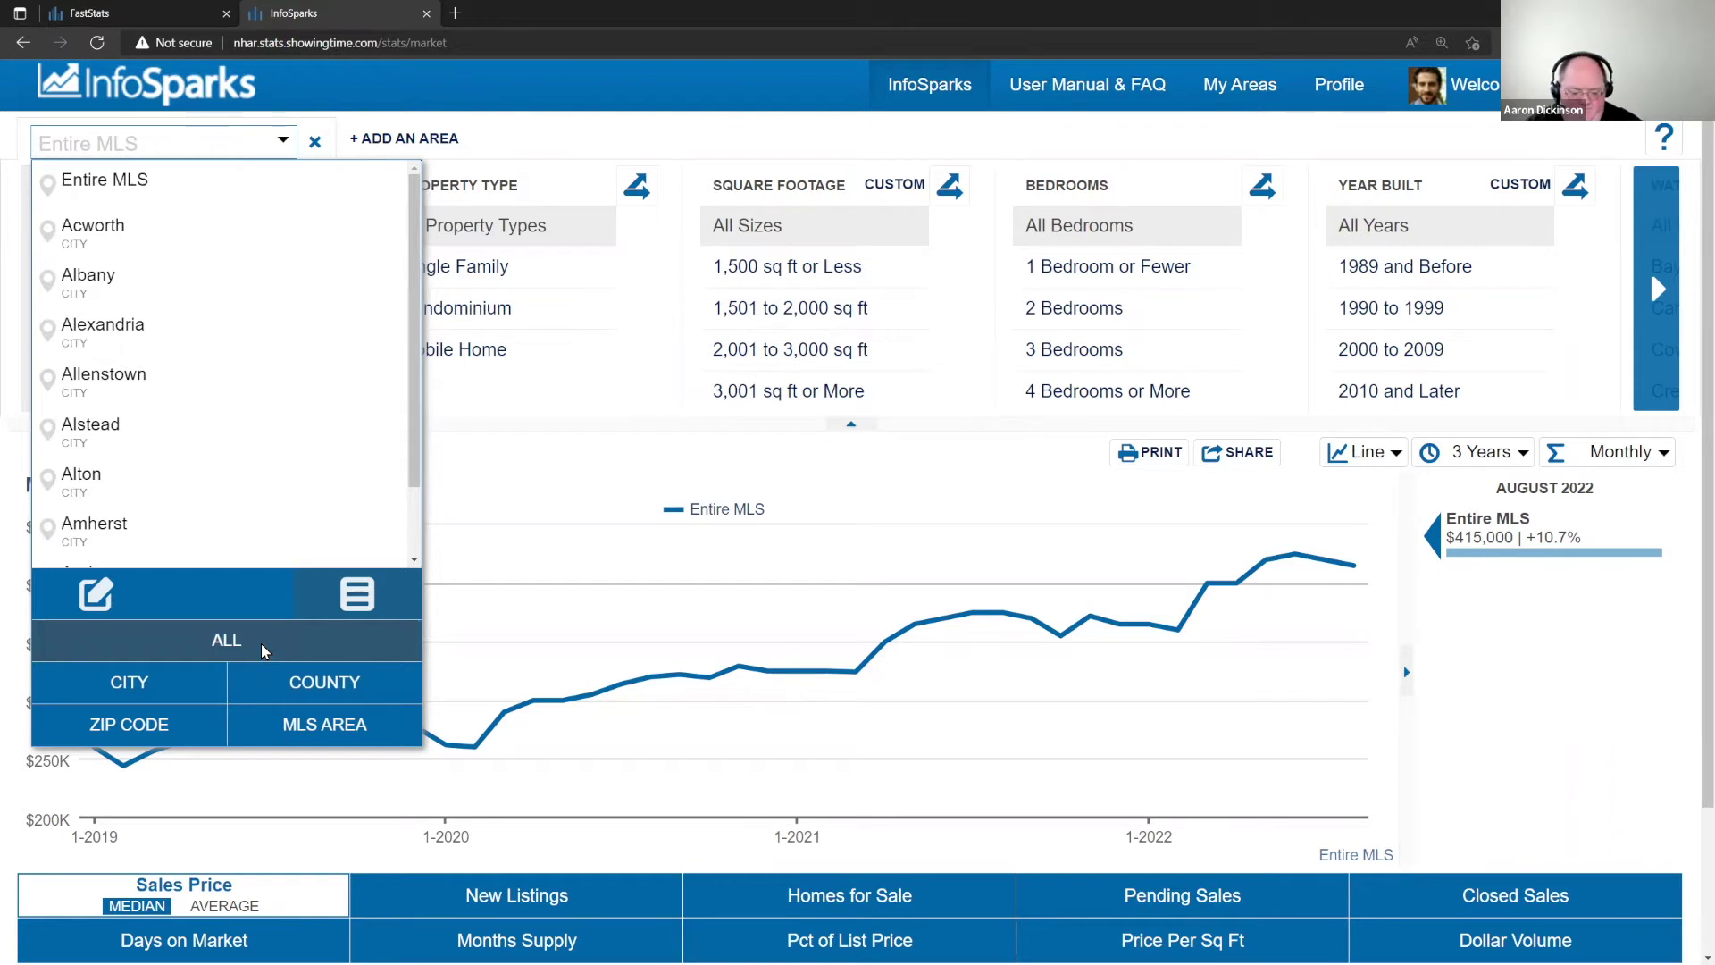
{"action": "type", "text": "Carroll"}
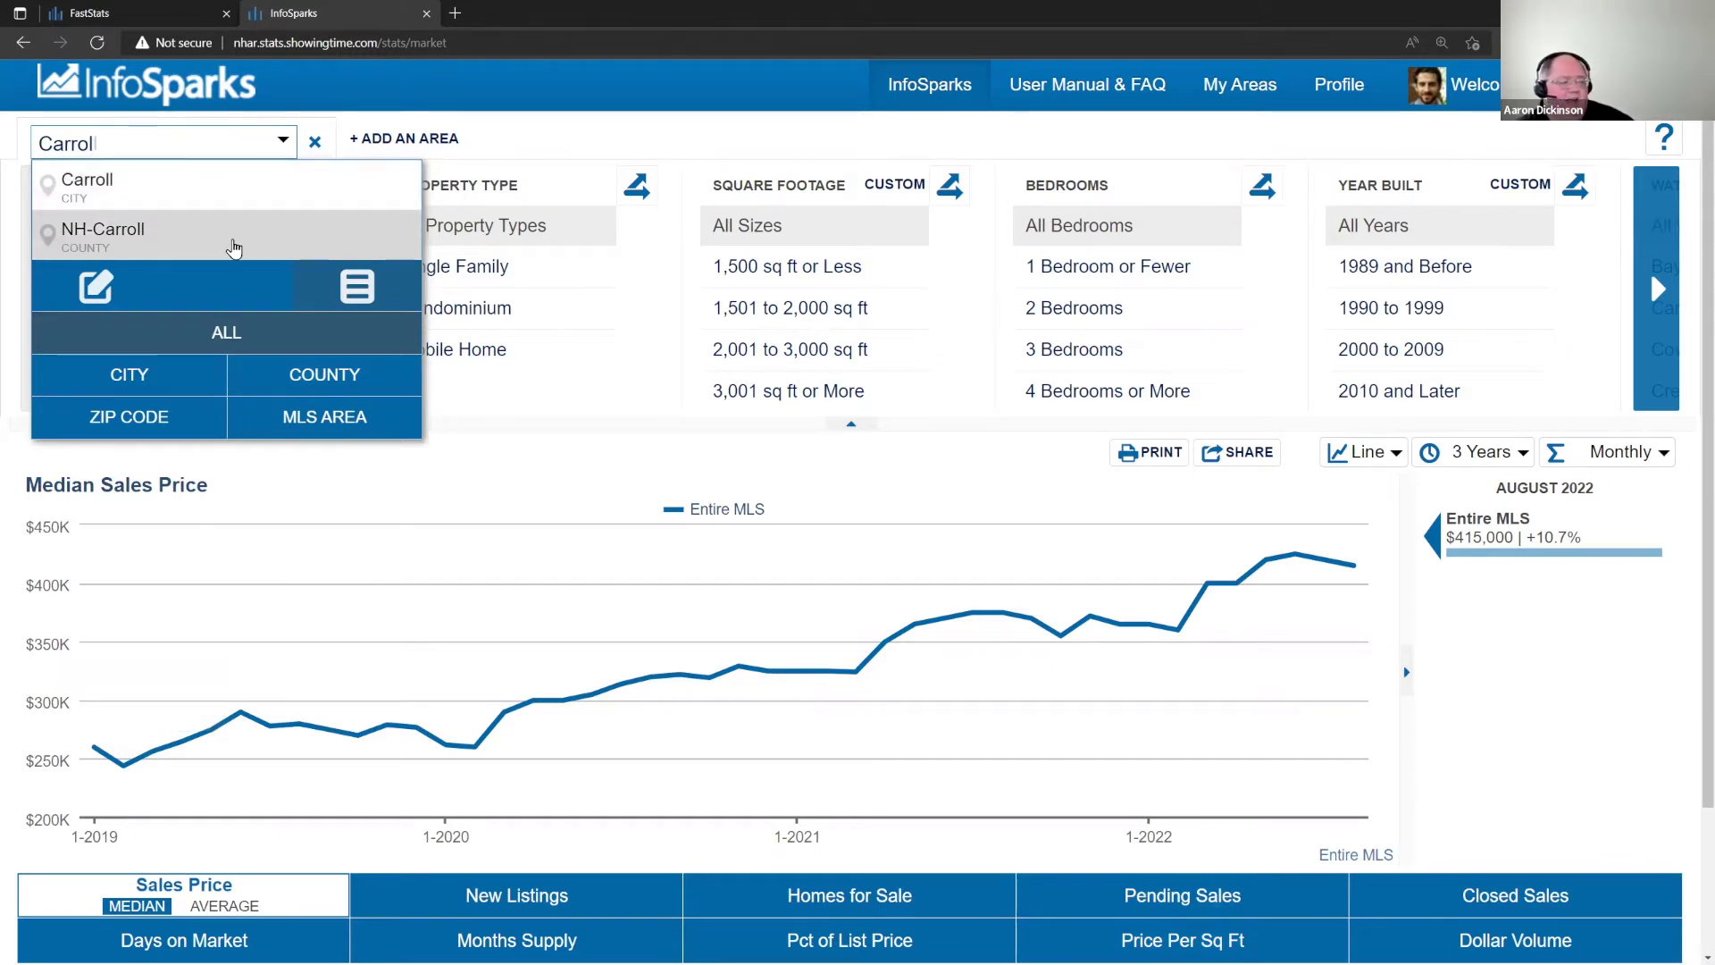
{"action": "left_click", "coordinate": [234, 234]}
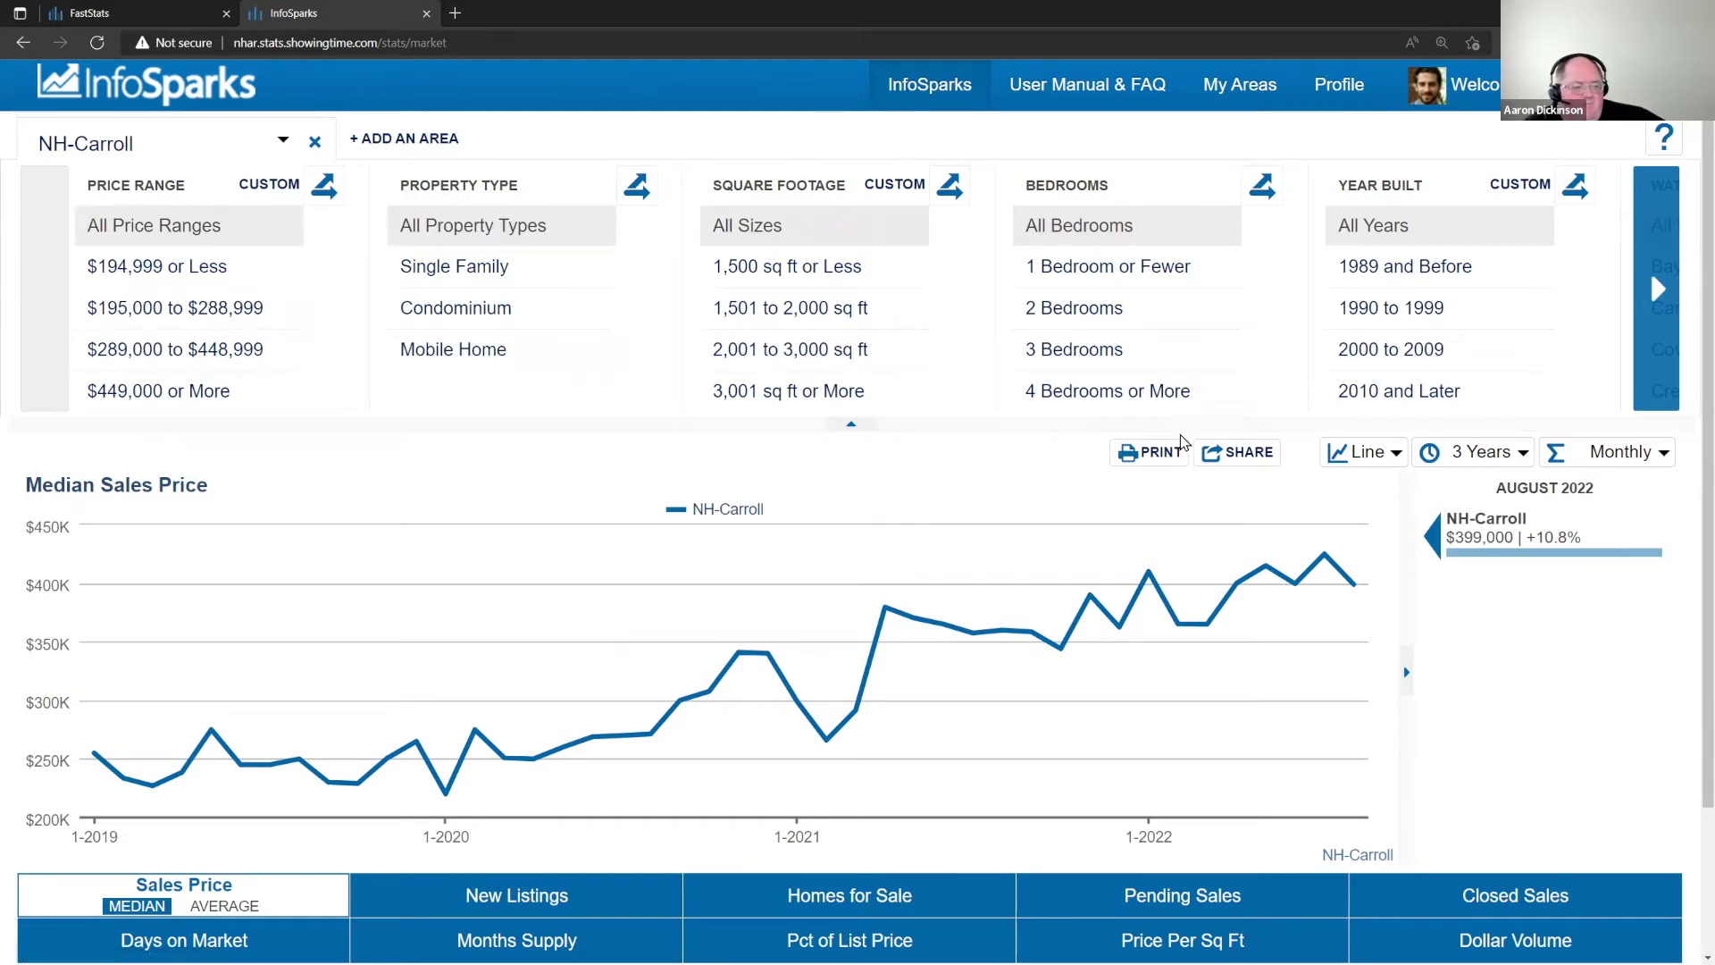
- Look through the available filter categories as far as Waterfront Rights and return to the first categories
{"action": "left_click", "coordinate": [1659, 297]}
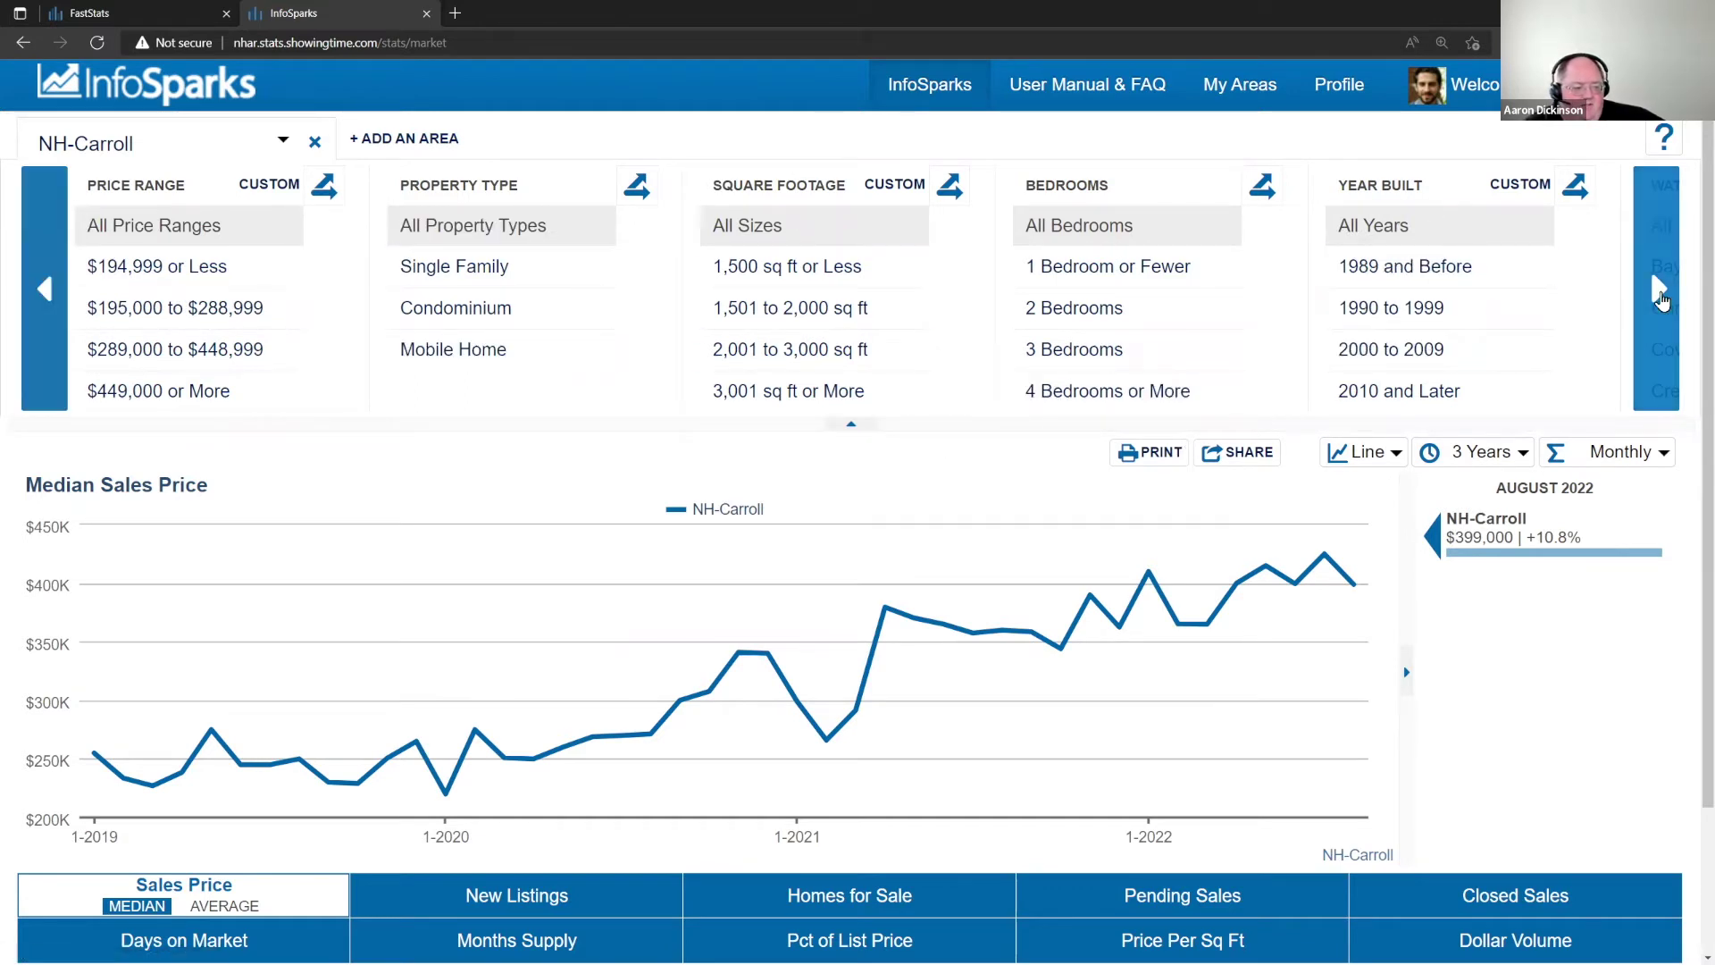
{"action": "left_click", "coordinate": [1659, 297]}
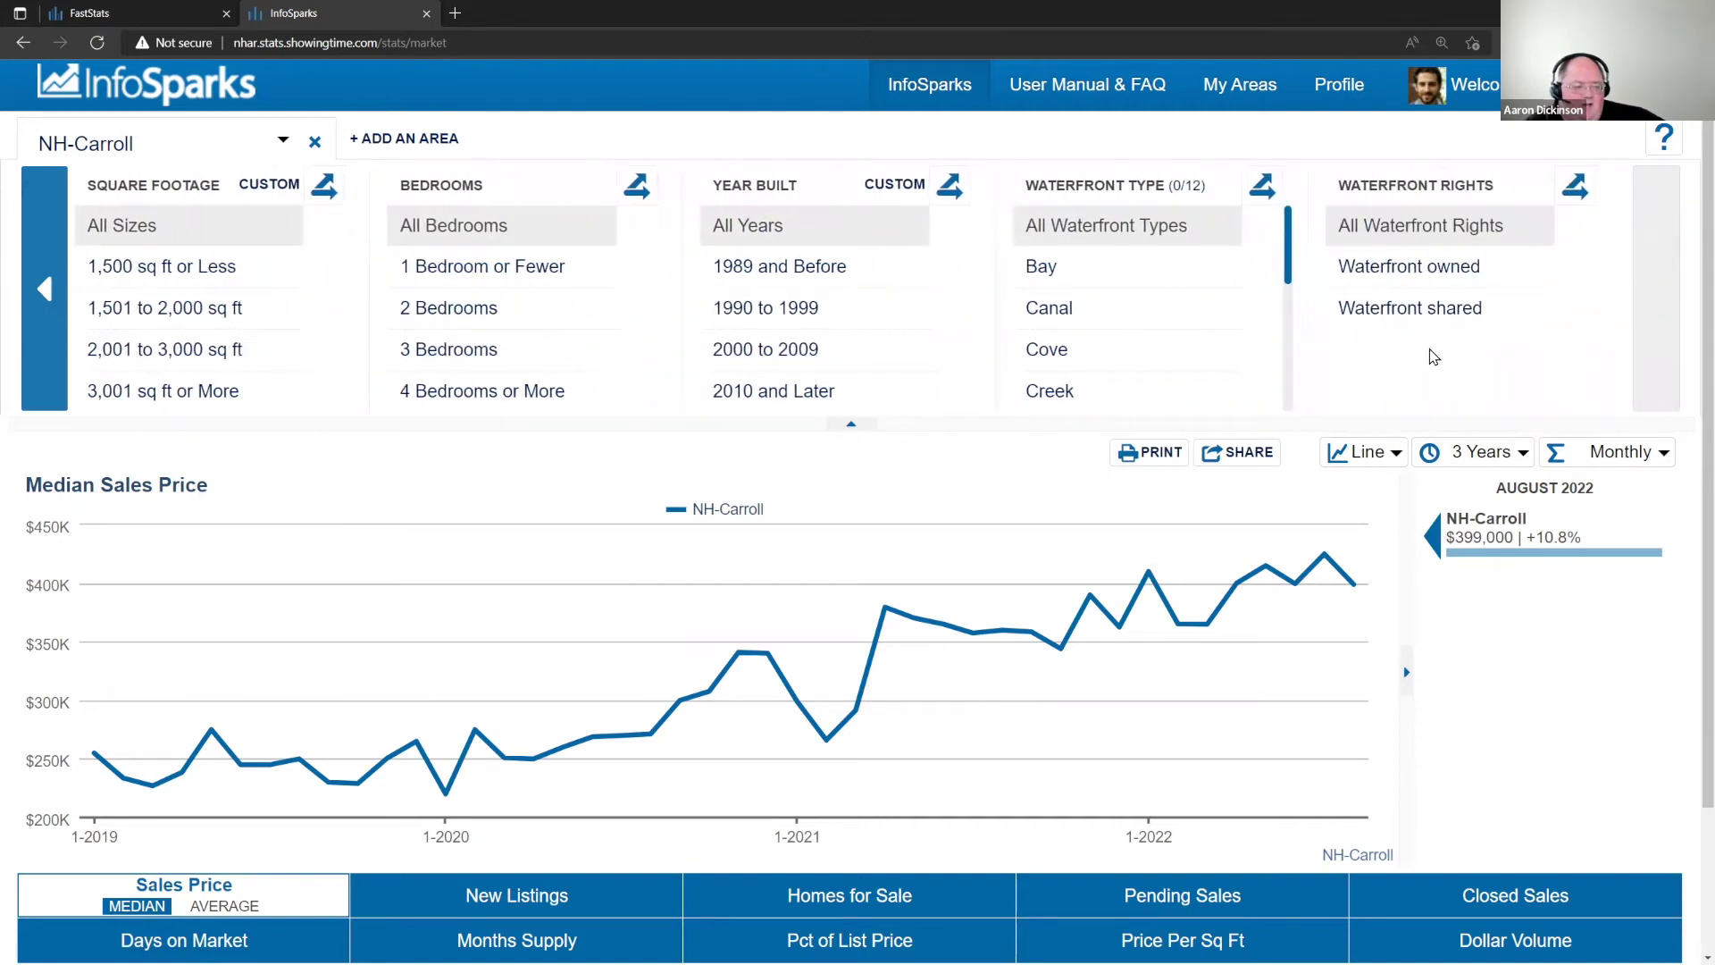
{"action": "left_click", "coordinate": [58, 332]}
{"action": "left_click", "coordinate": [57, 333]}
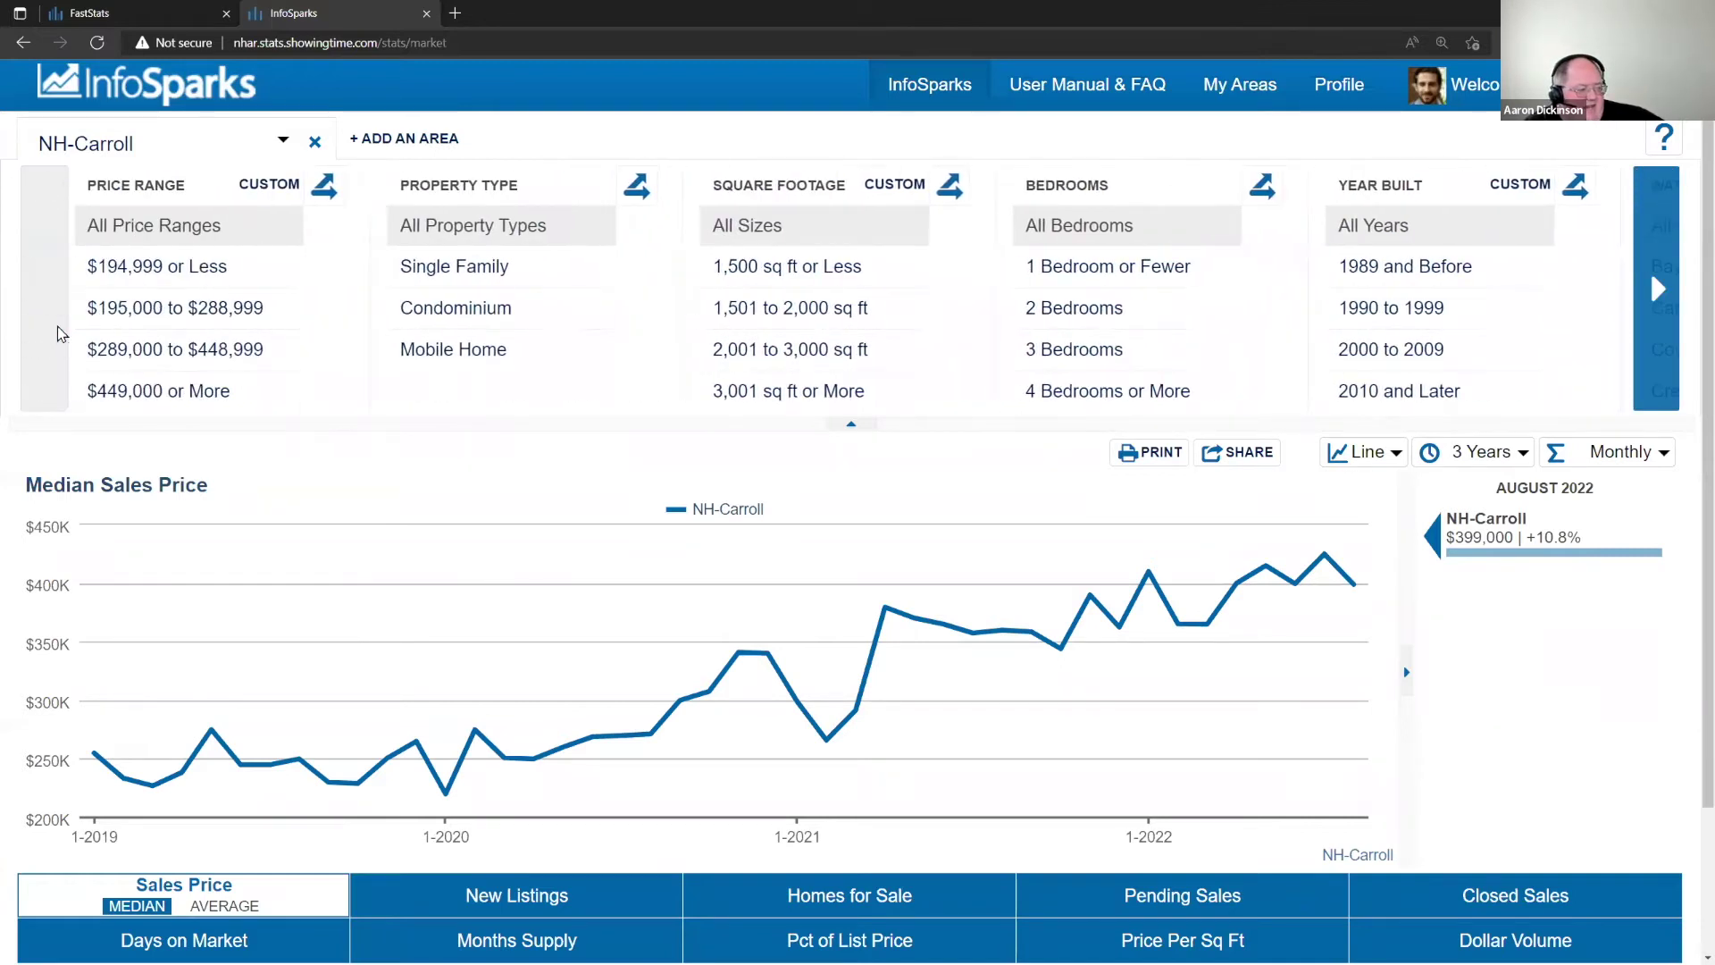
- Filter the NH-Carroll data to Single Family properties built from 2000 to 2009
{"action": "left_click", "coordinate": [465, 288]}
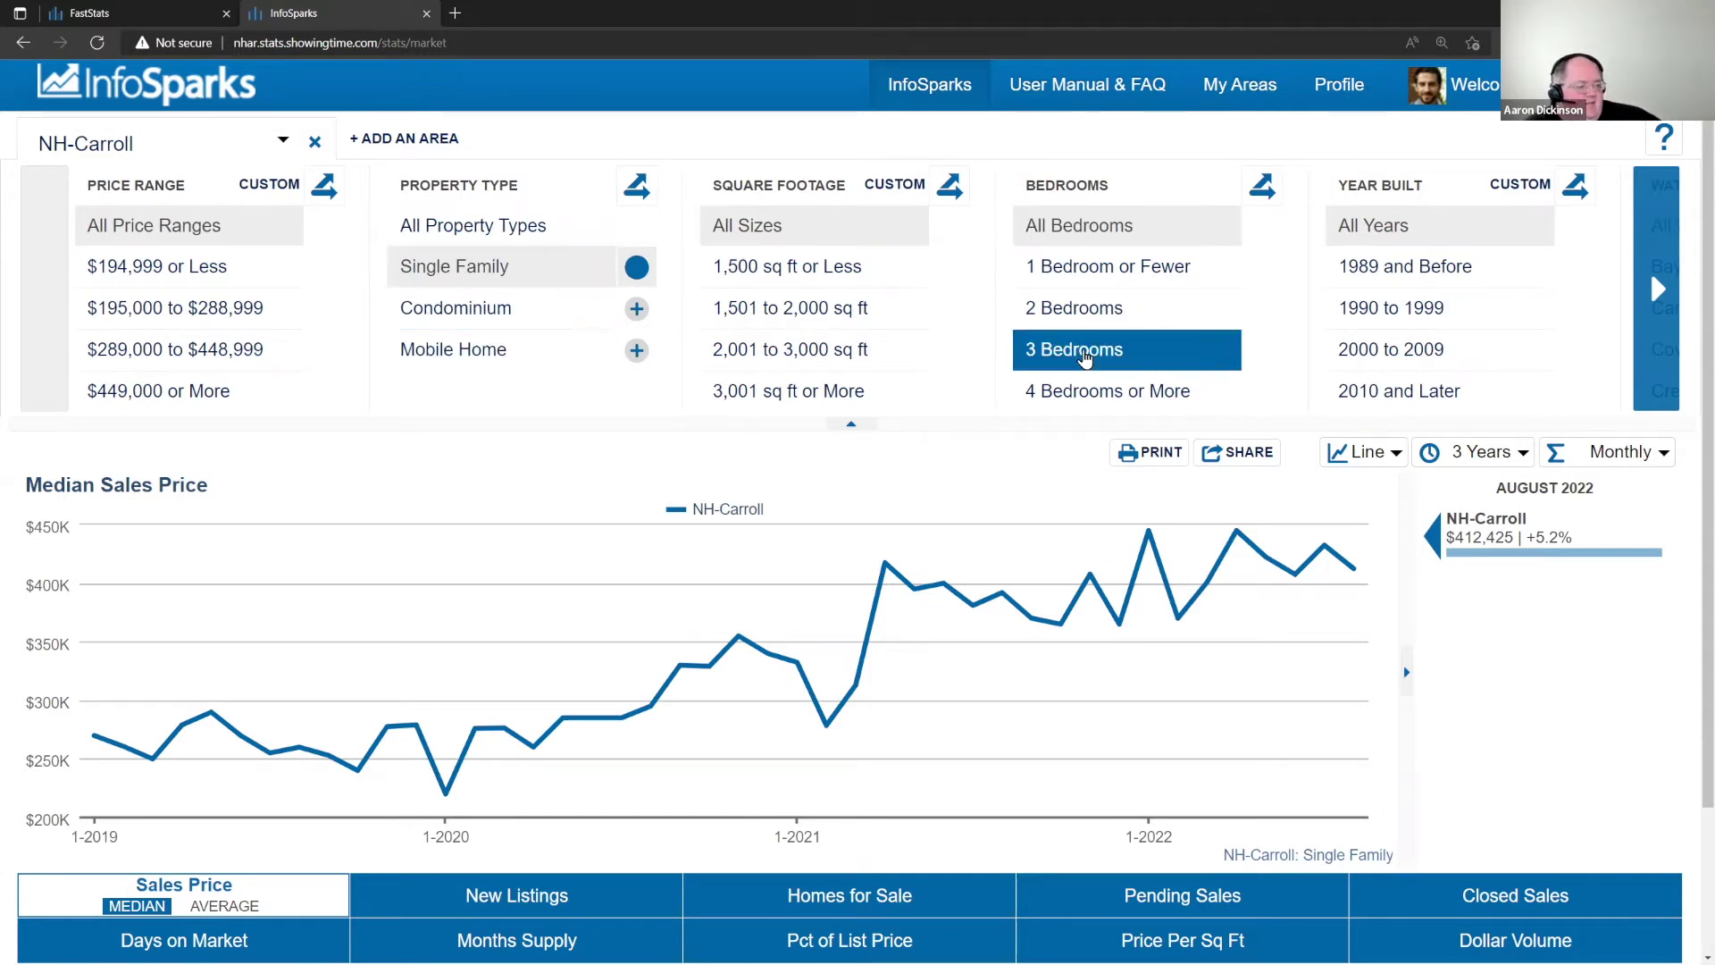
{"action": "left_click", "coordinate": [1359, 362]}
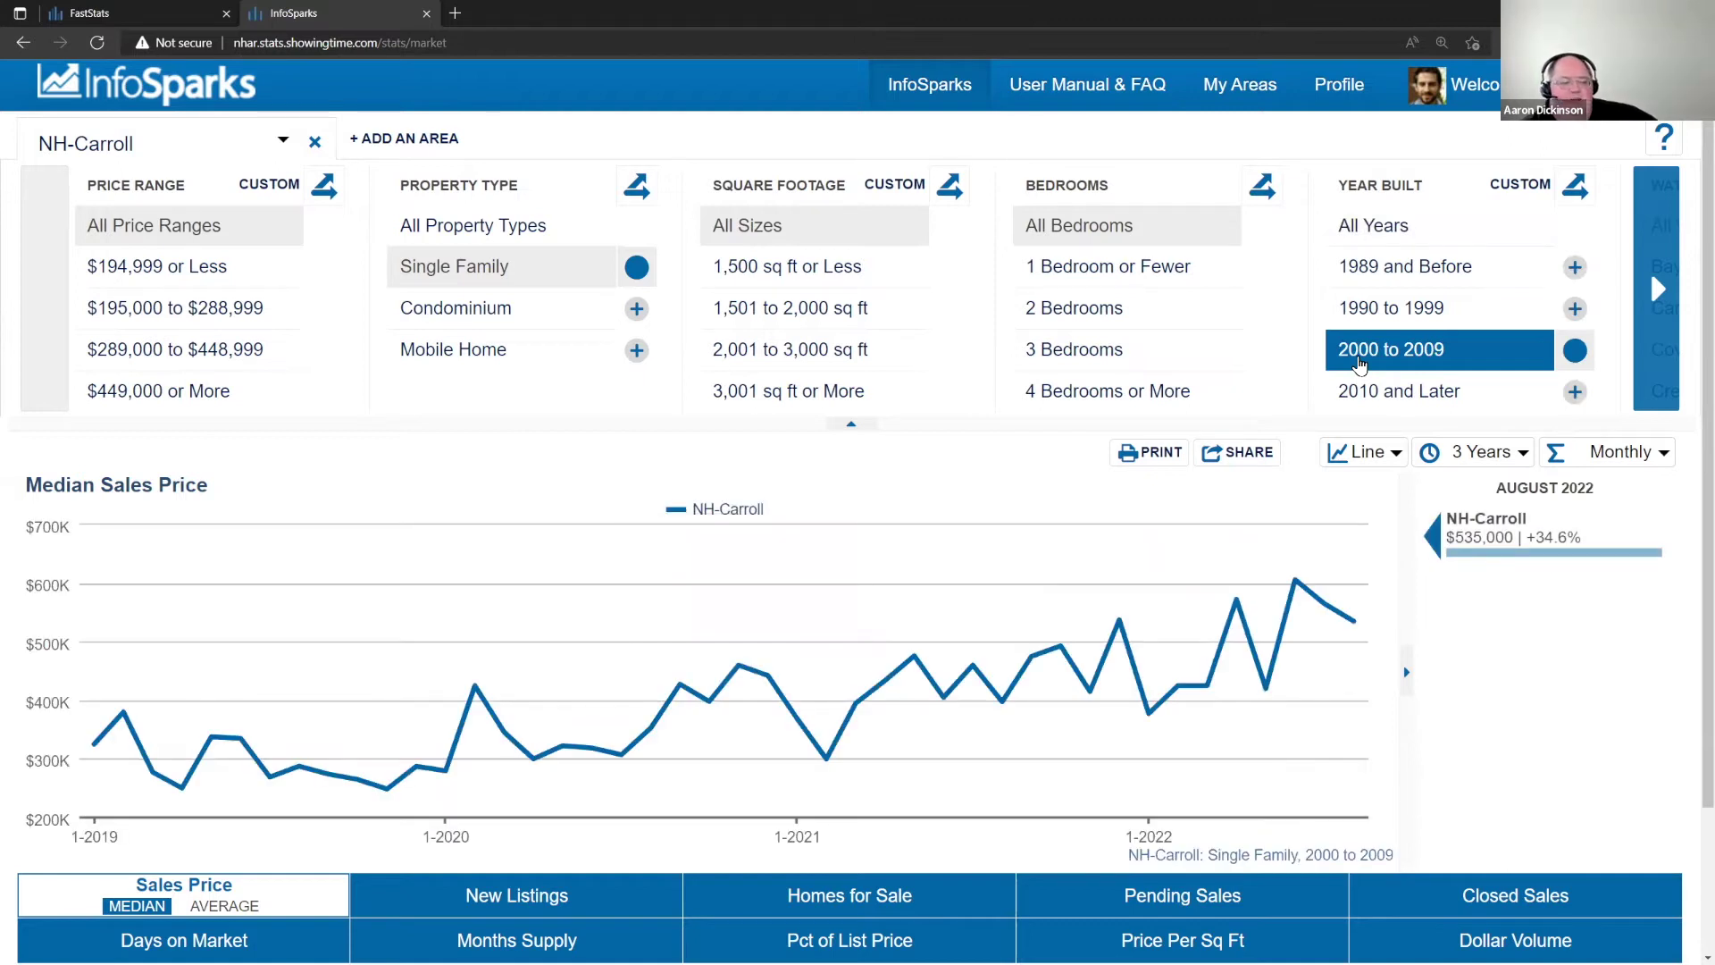
- Try the Waterfront shared filter, inspect its April 2021 chart point, and restore All Waterfront Rights
{"action": "left_click", "coordinate": [1675, 318]}
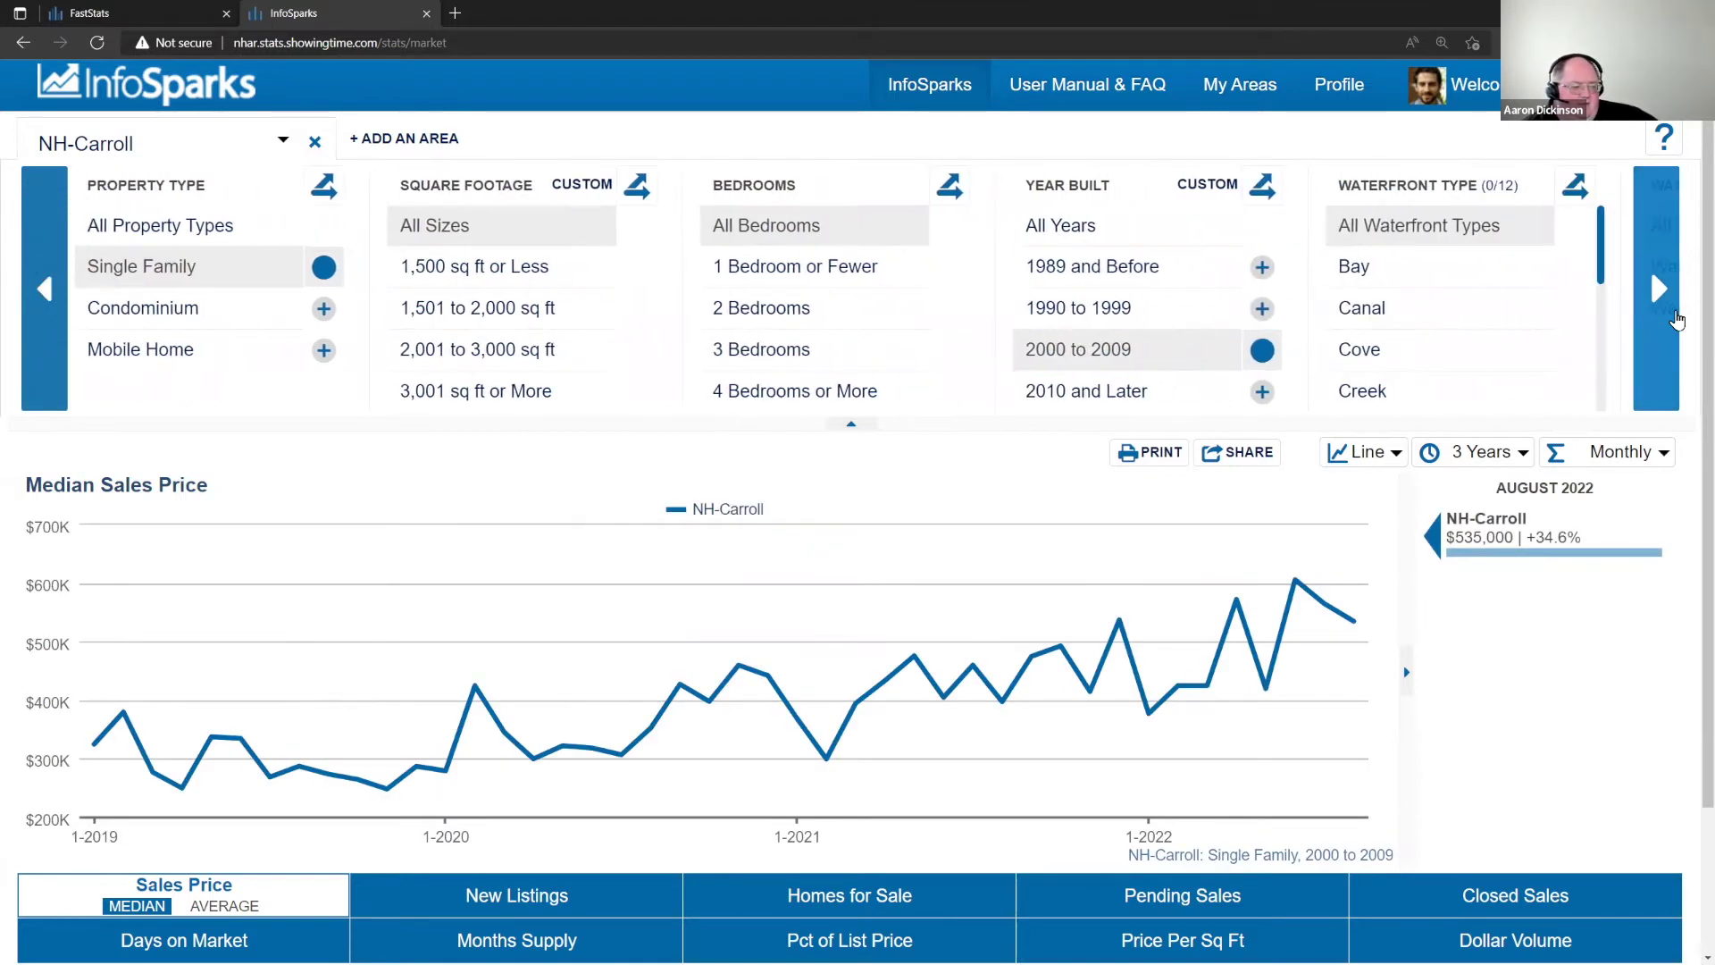
{"action": "left_click", "coordinate": [1677, 319]}
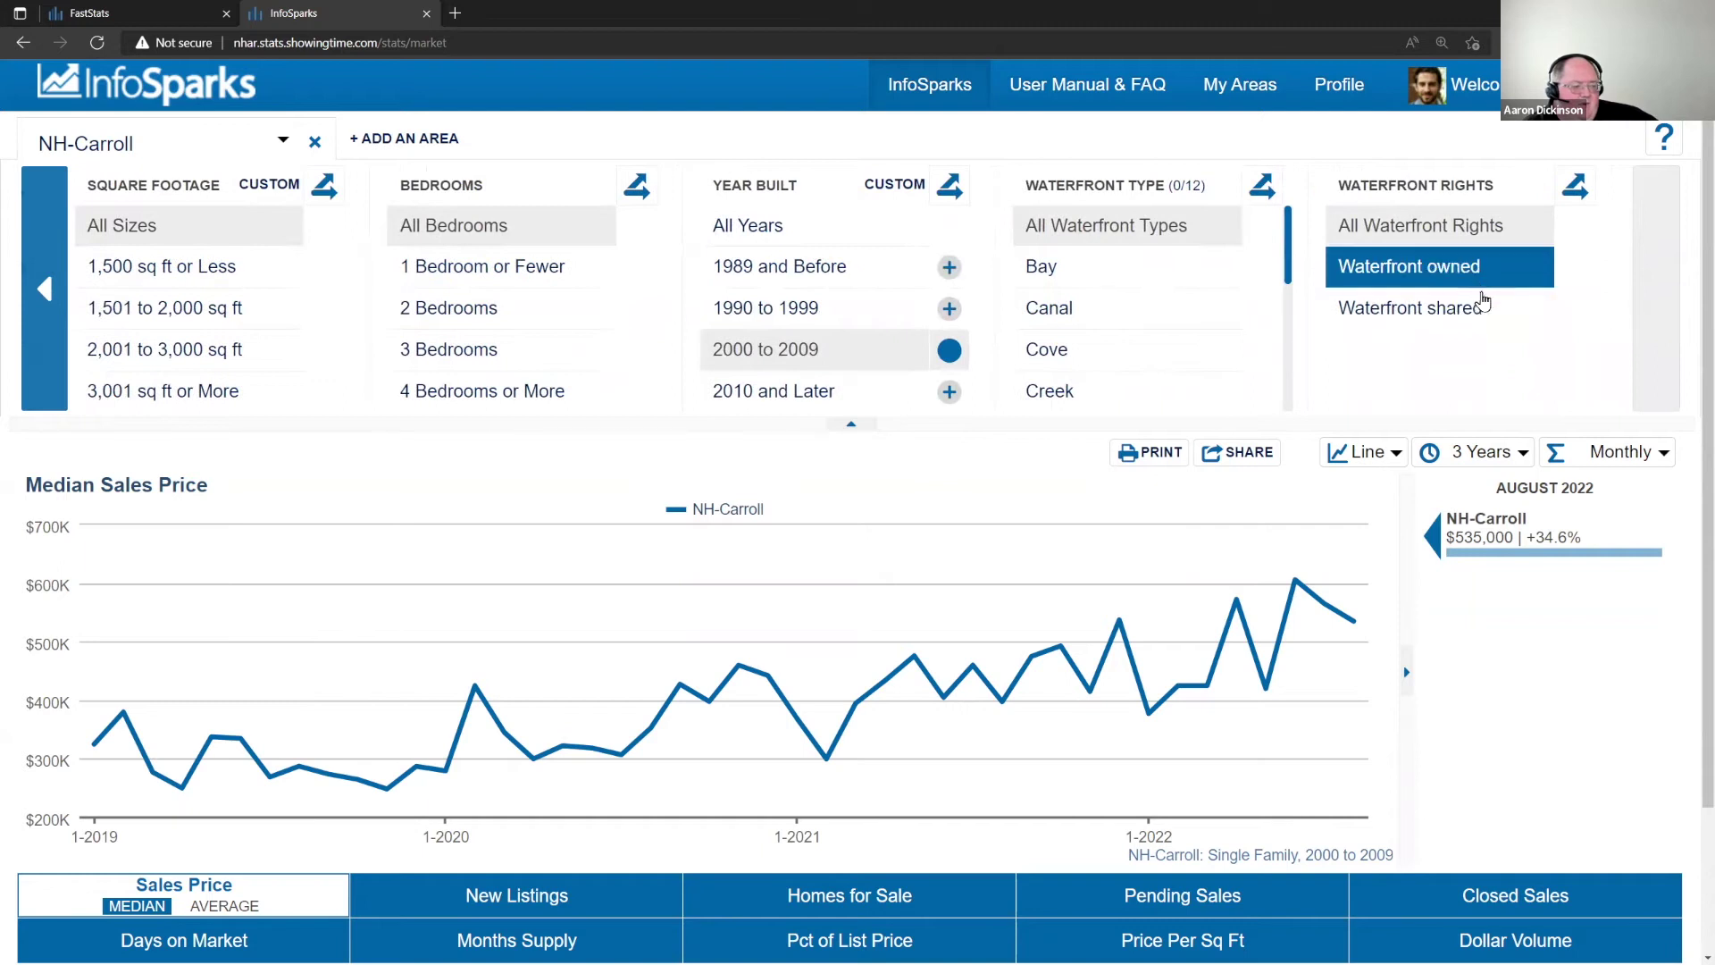
{"action": "left_click", "coordinate": [1483, 308]}
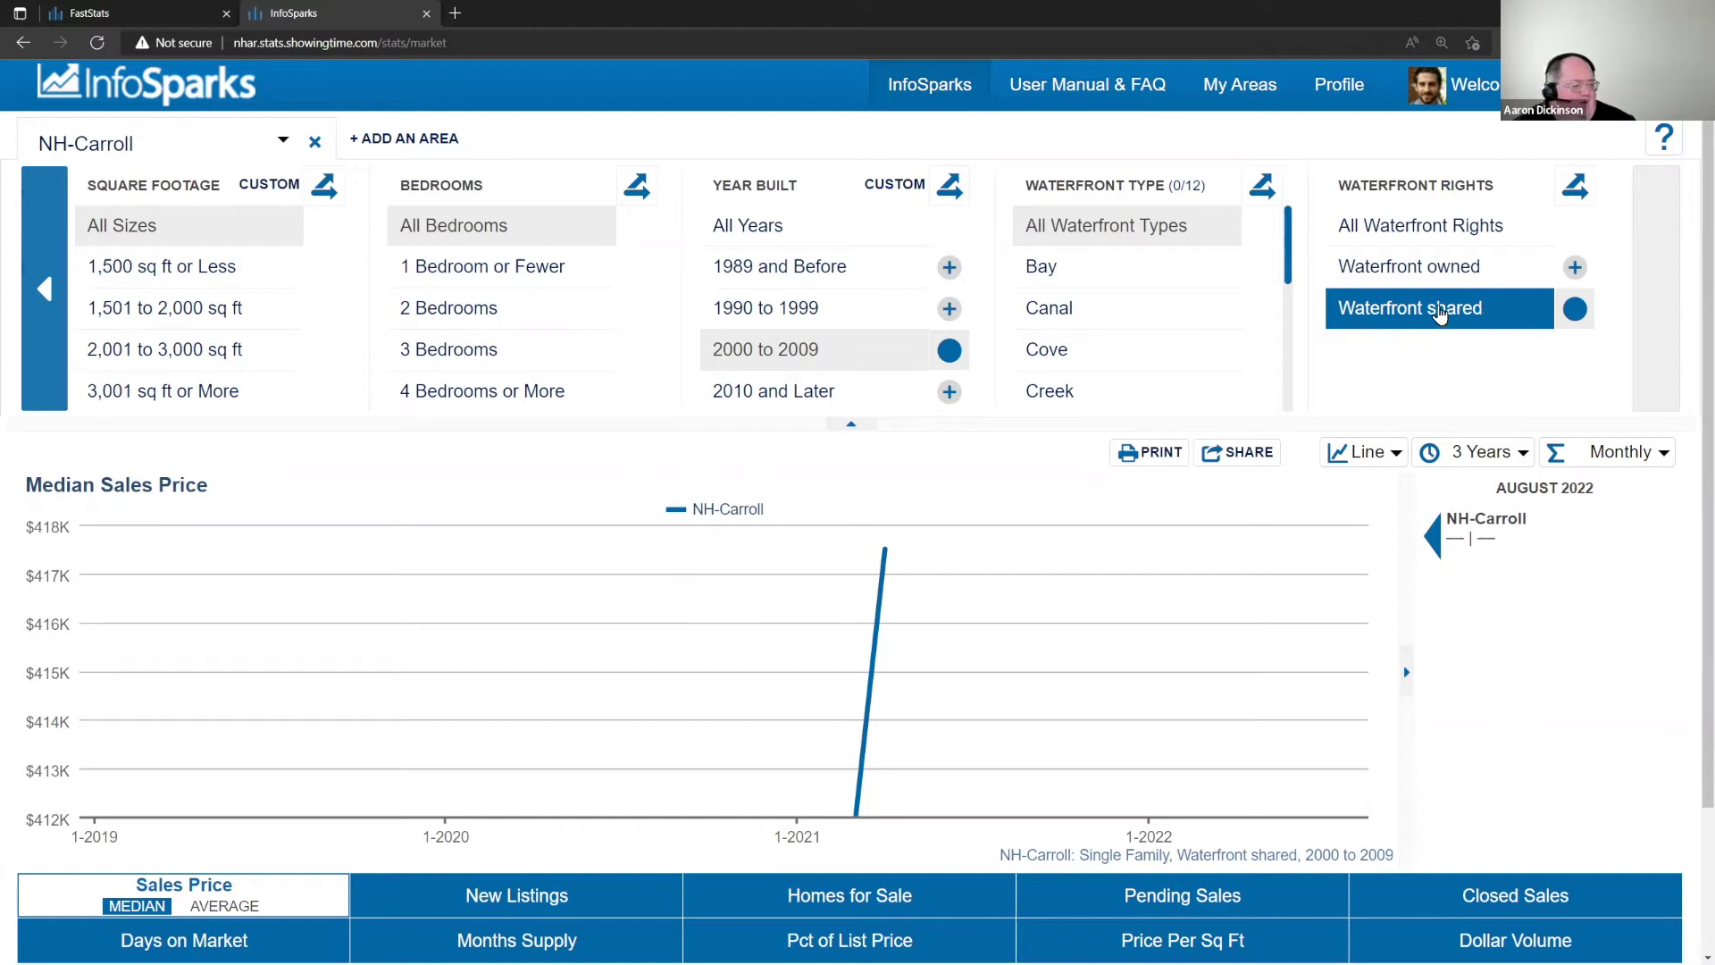
{"action": "mouse_move", "coordinate": [883, 579]}
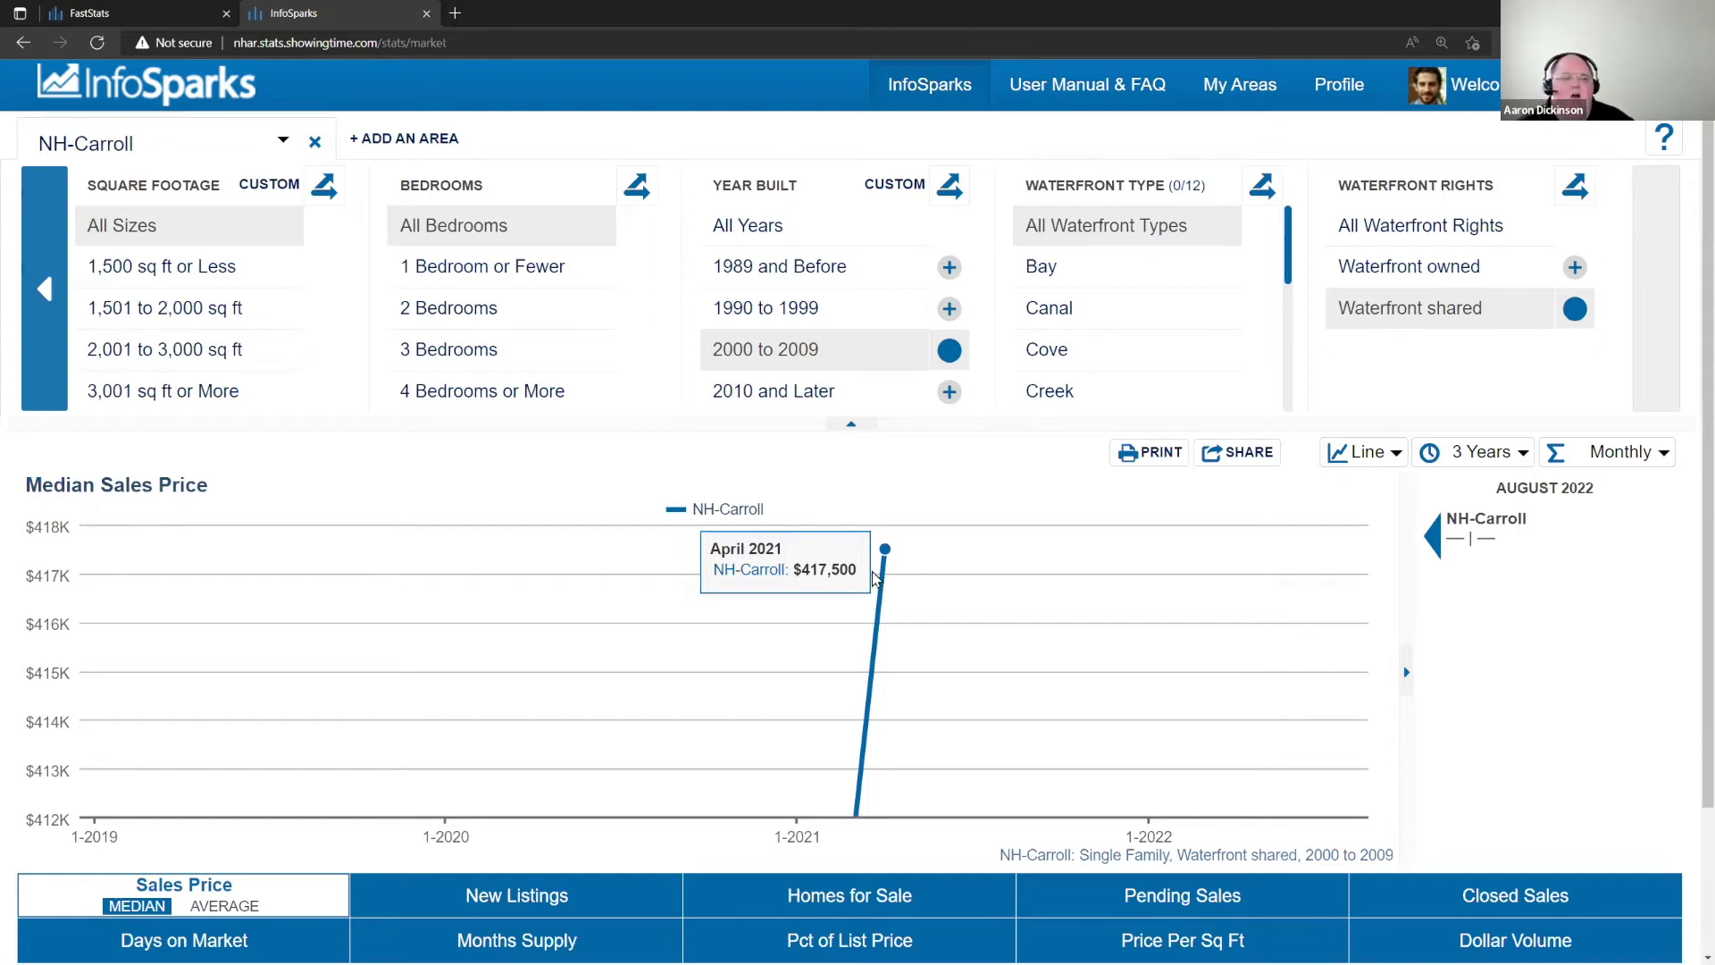
{"action": "left_click", "coordinate": [1409, 226]}
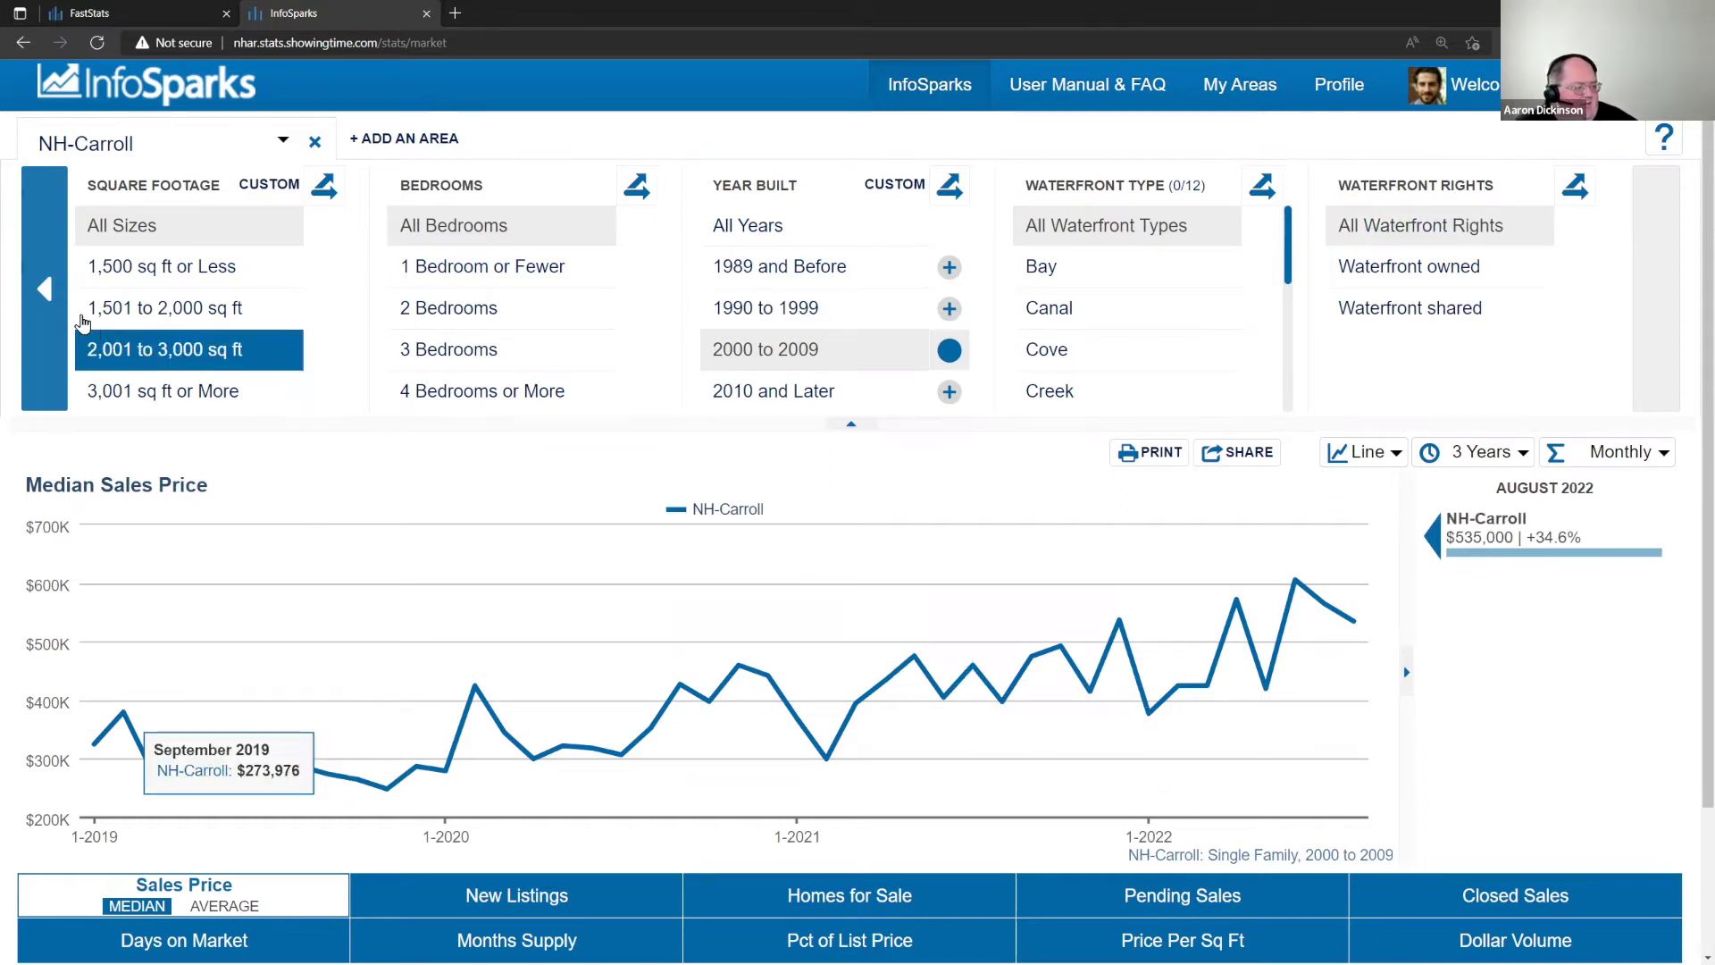
- Check the selected year-built range and inspect the May 2022 point on the Median Sales Price chart
{"action": "left_click", "coordinate": [44, 289]}
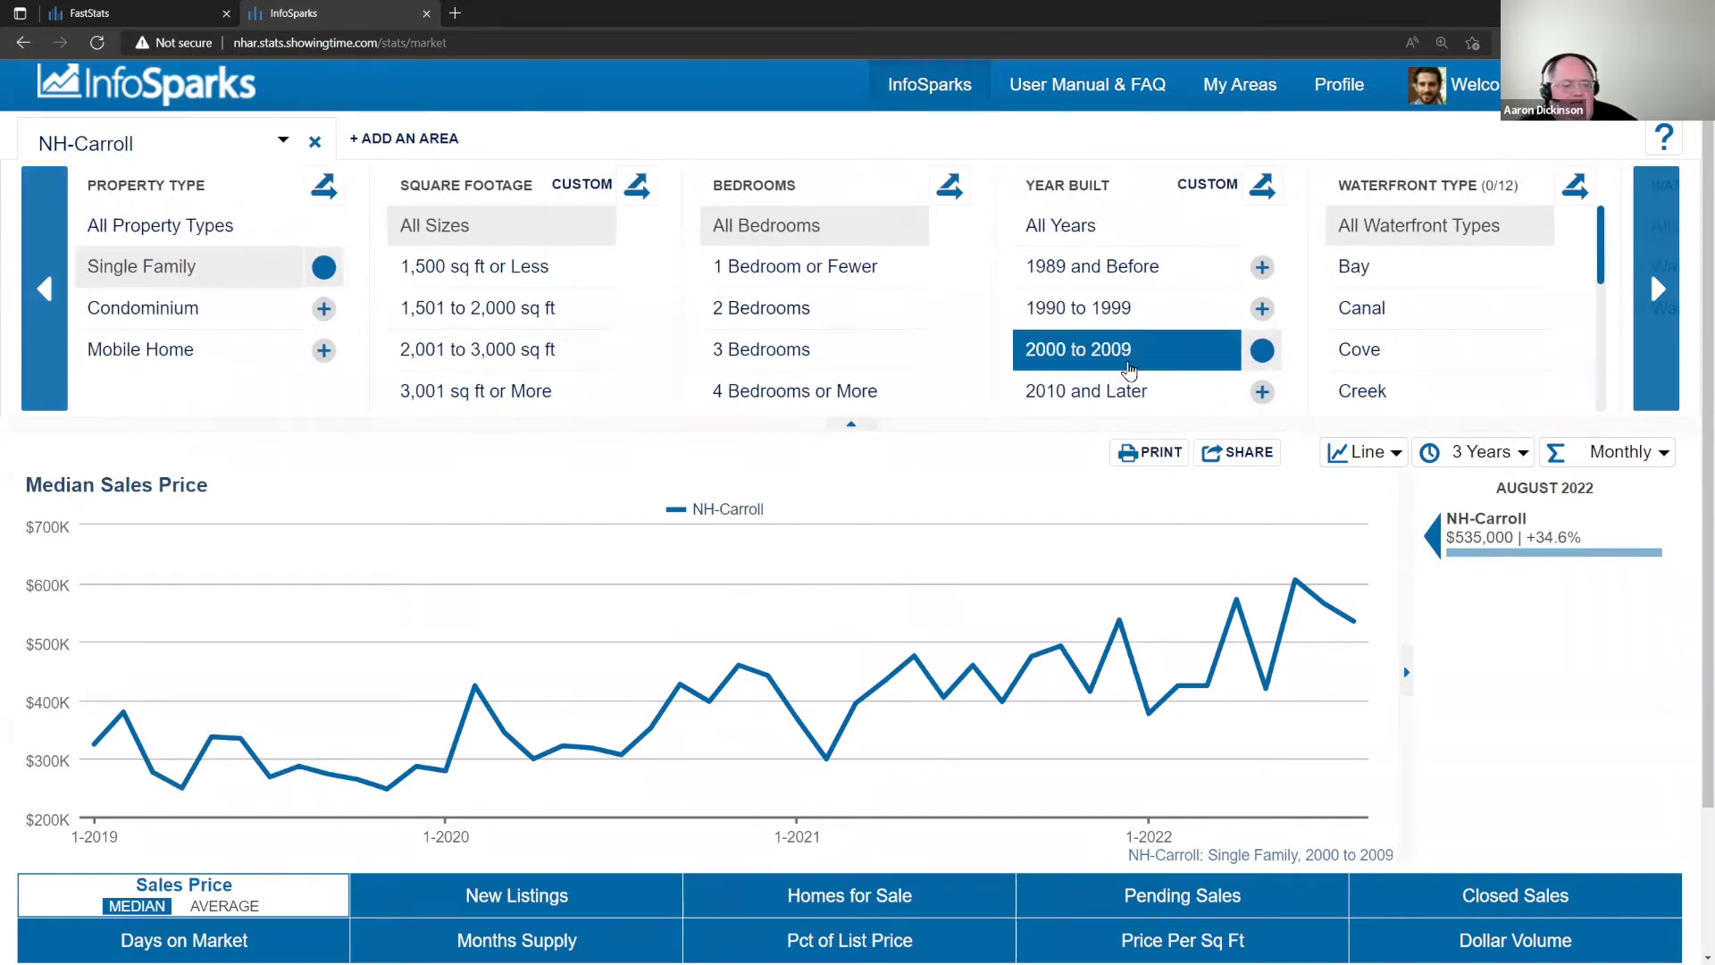
{"action": "mouse_move", "coordinate": [1264, 688]}
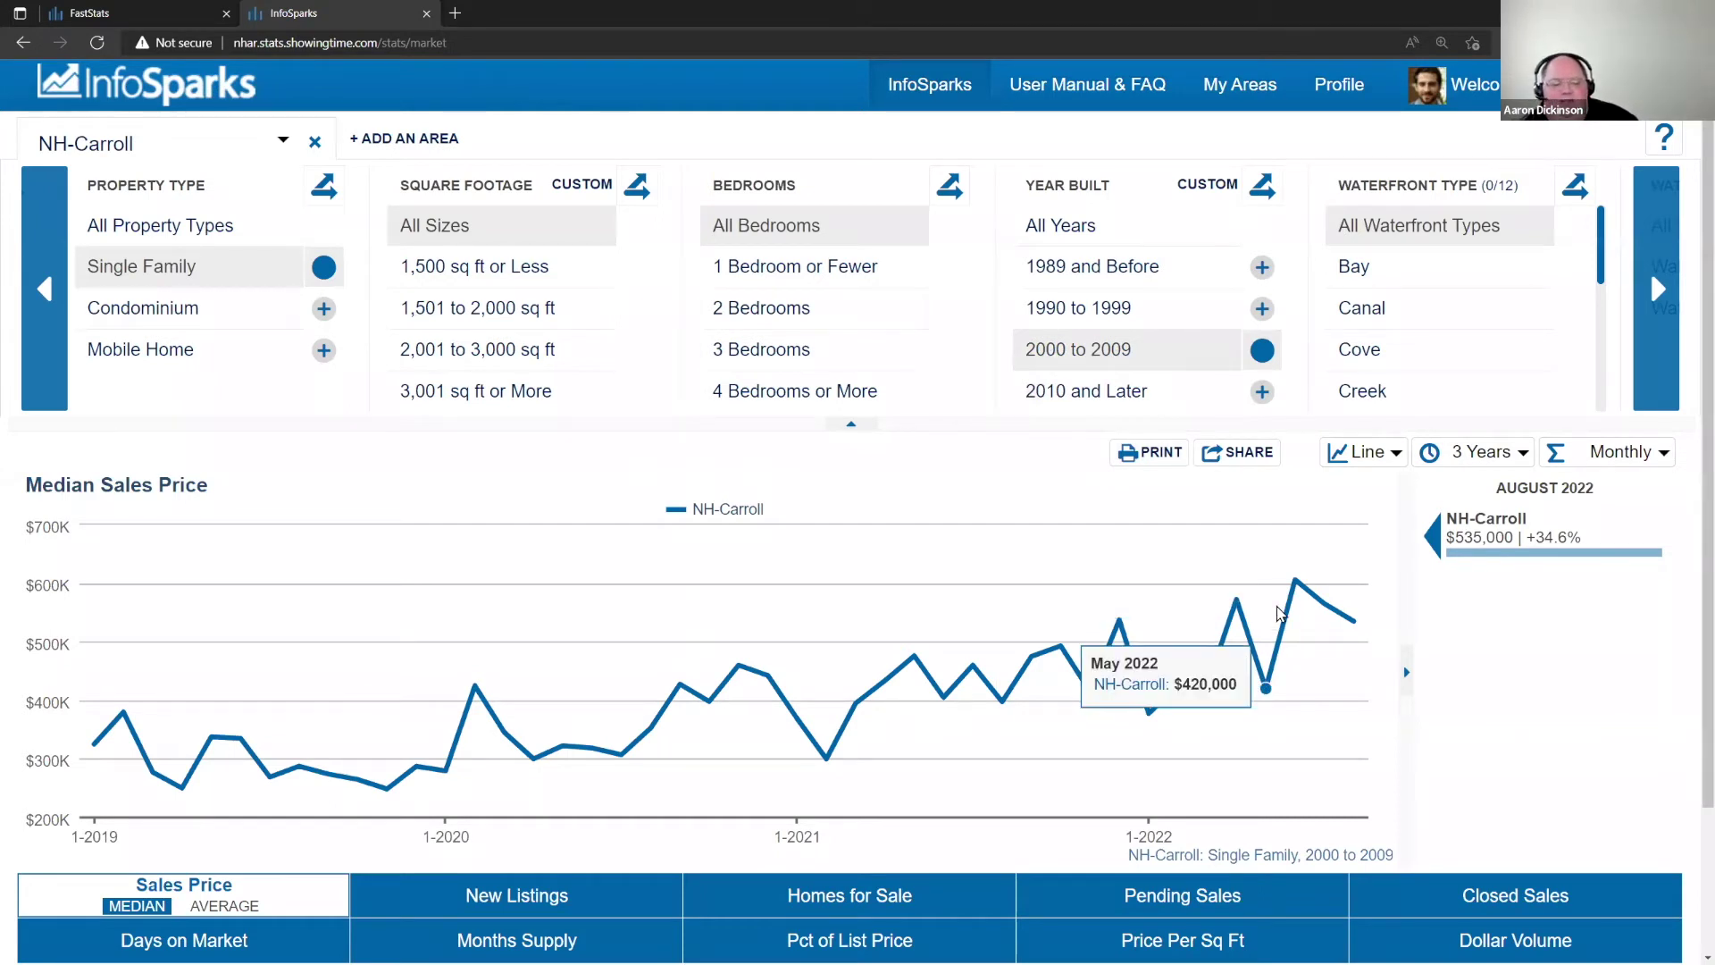
- Inspect the June 2022 point on the Median Sales Price chart and restore the All Years filter
{"action": "mouse_move", "coordinate": [1293, 628]}
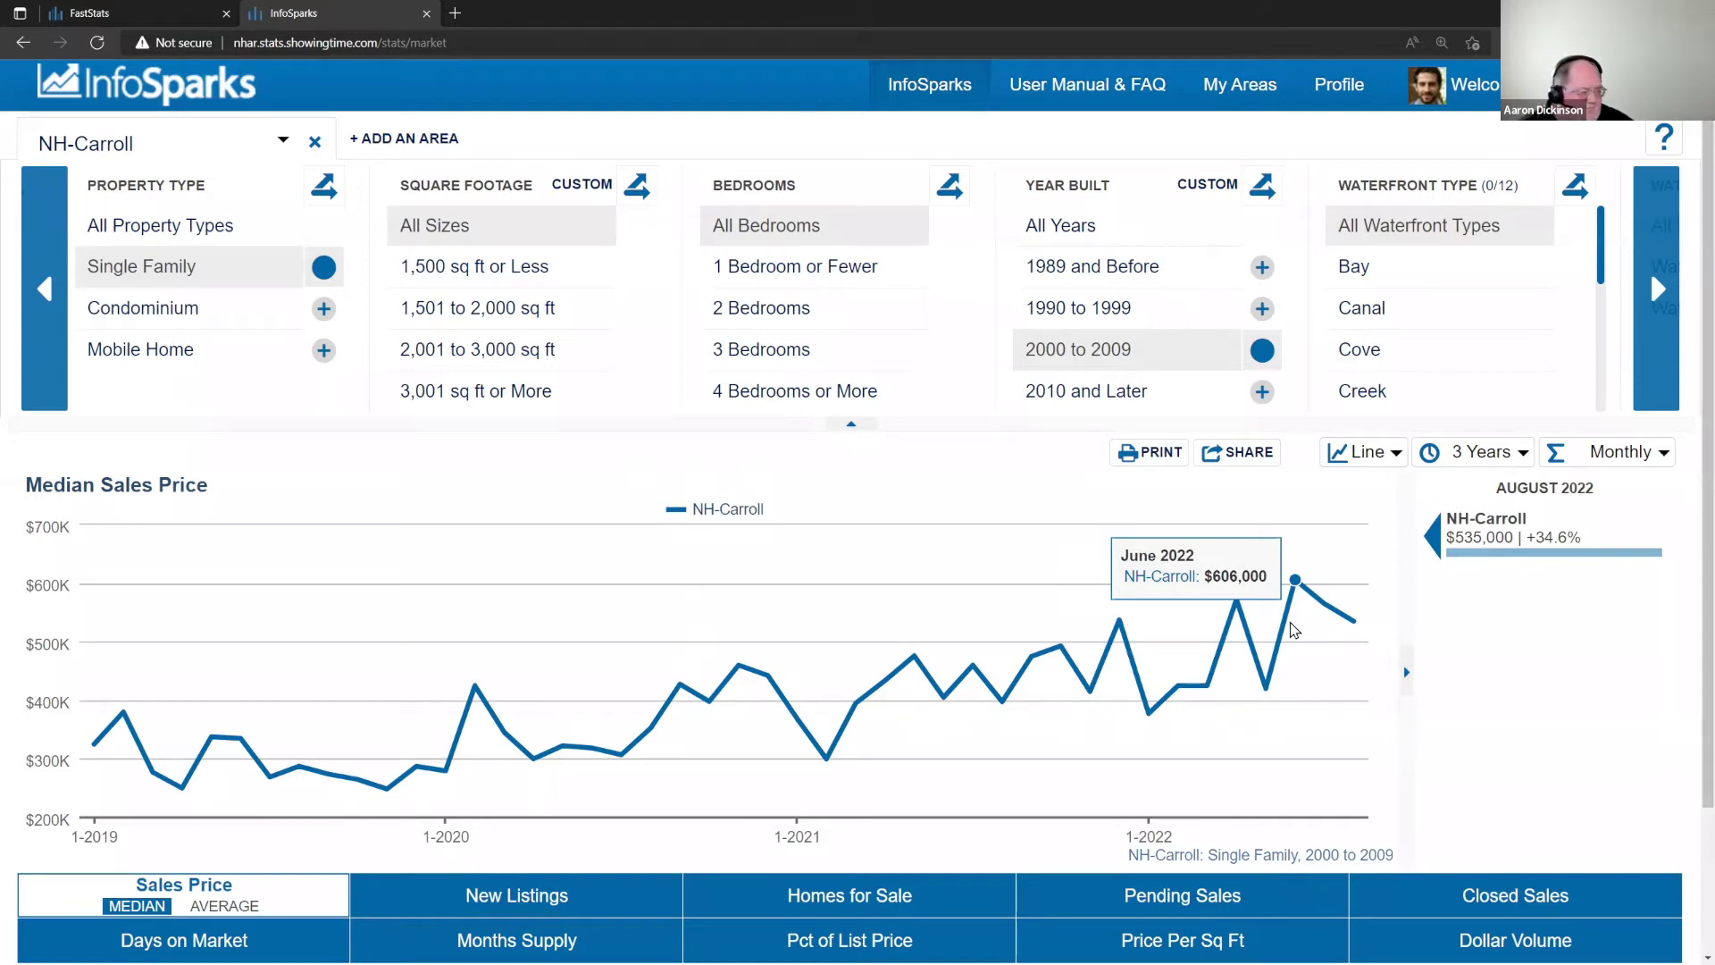
{"action": "left_click", "coordinate": [1168, 225]}
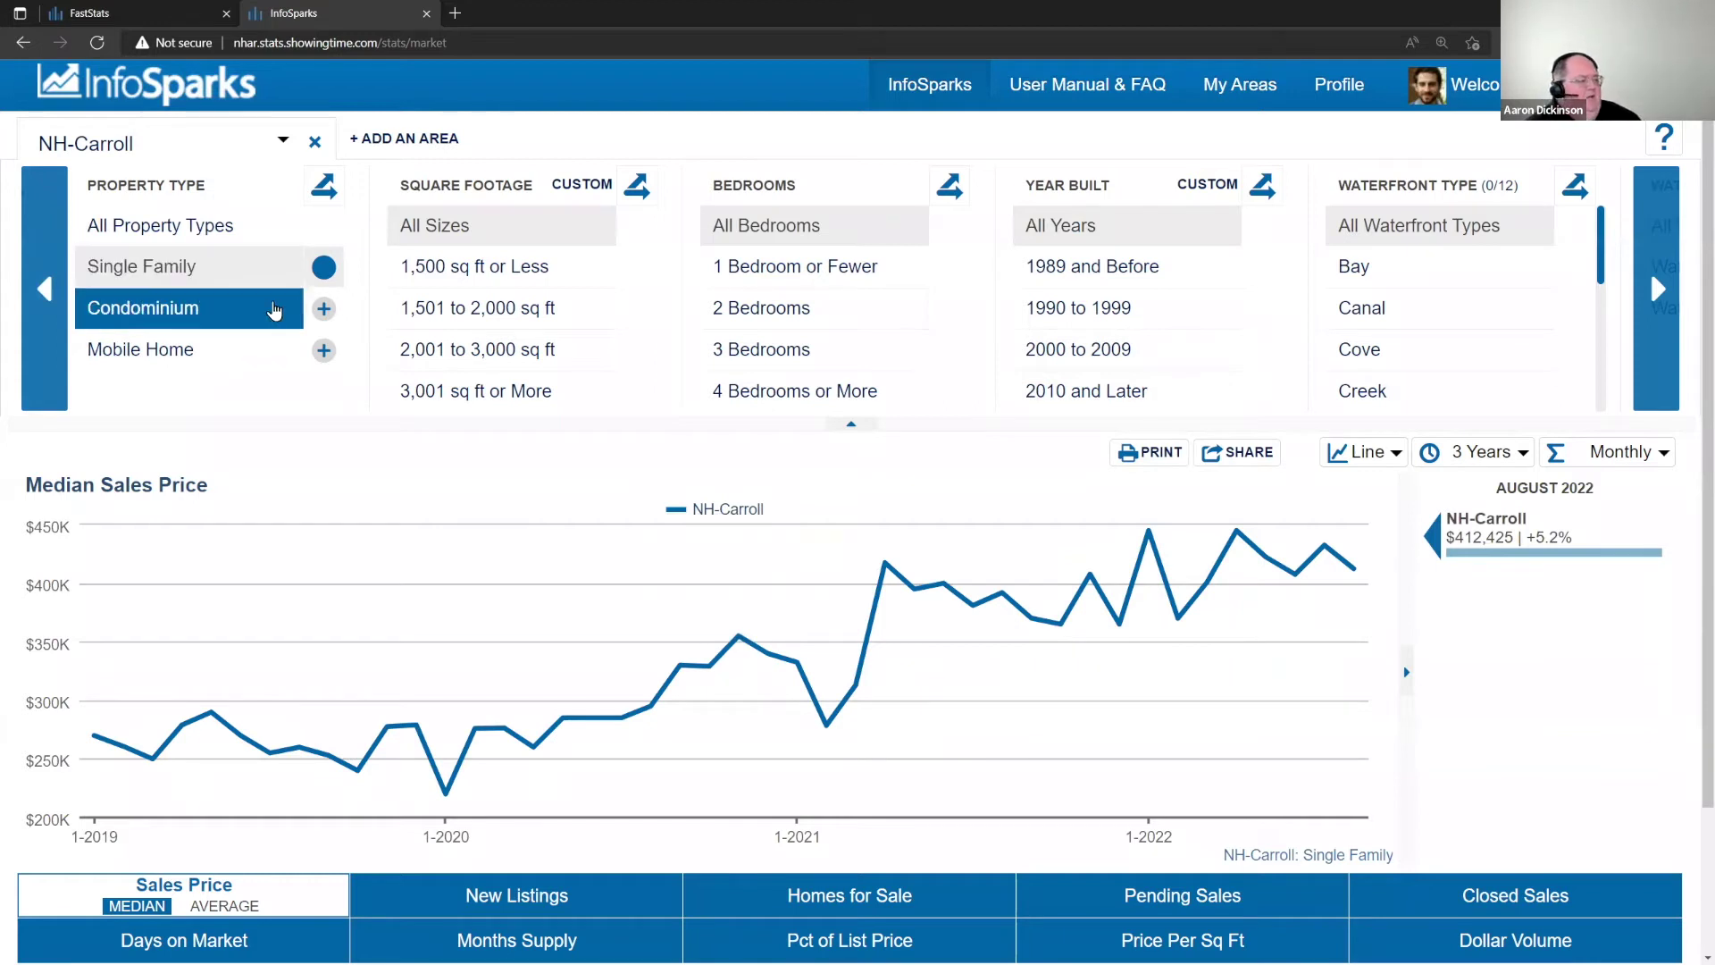
- Try adding Condominium and charting it against Single Family by property type, and return to Single Family only
{"action": "left_click", "coordinate": [320, 314]}
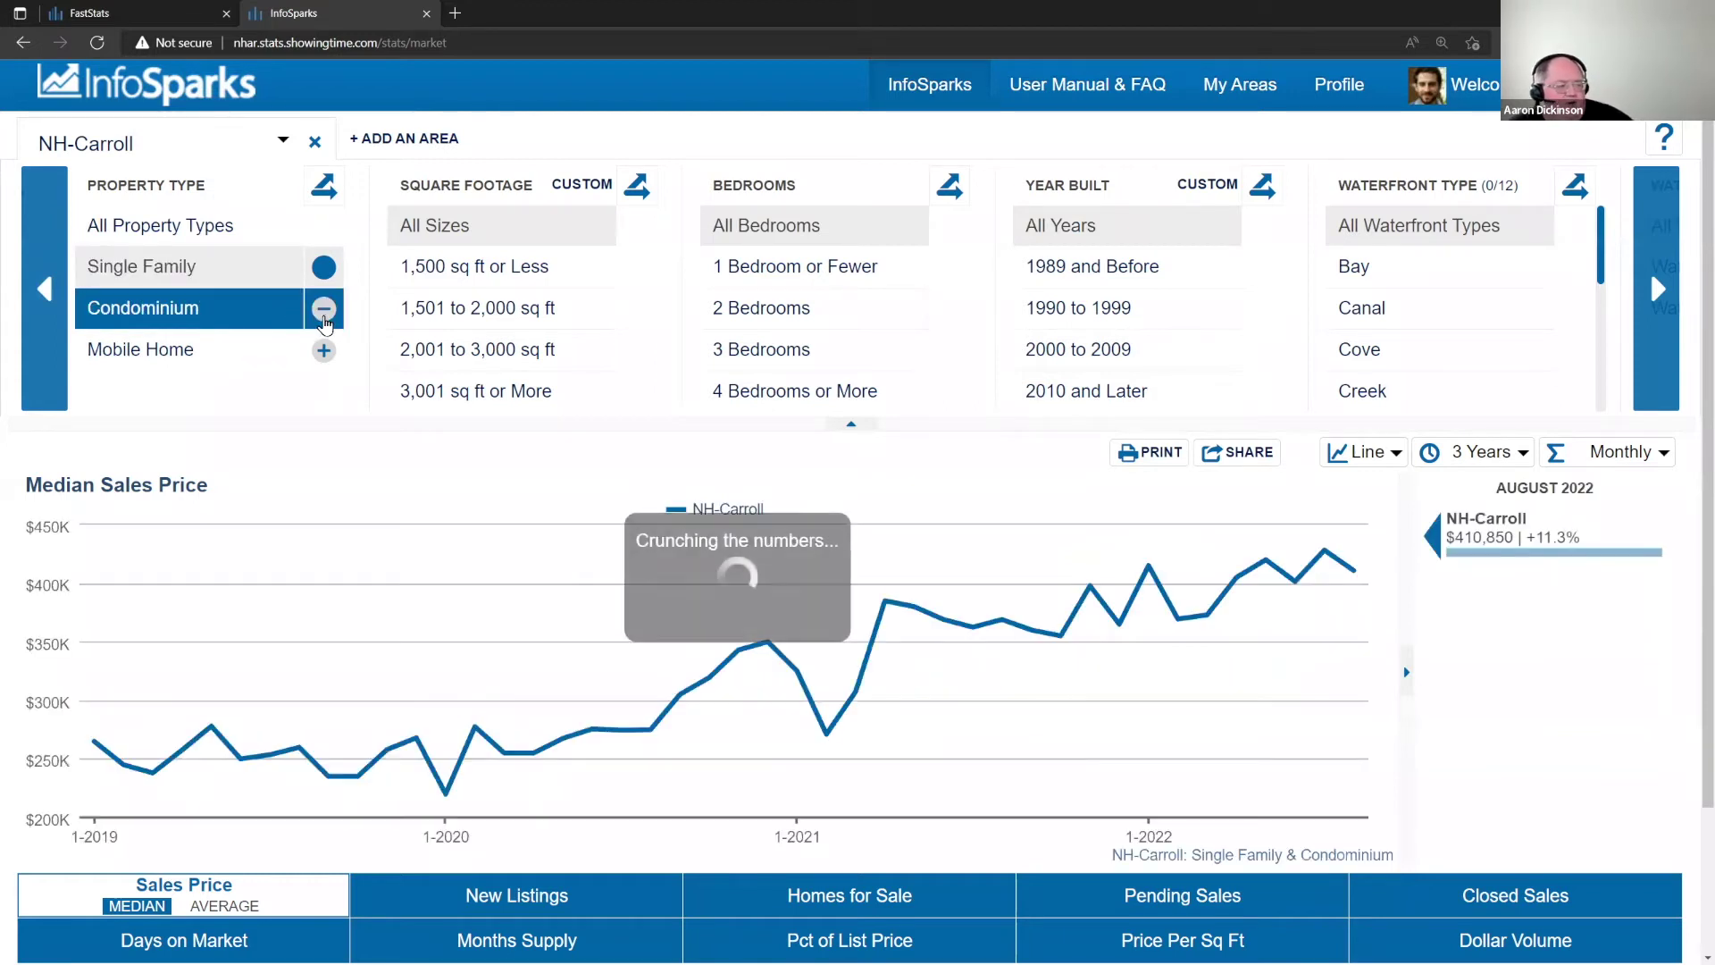
{"action": "left_click", "coordinate": [320, 318]}
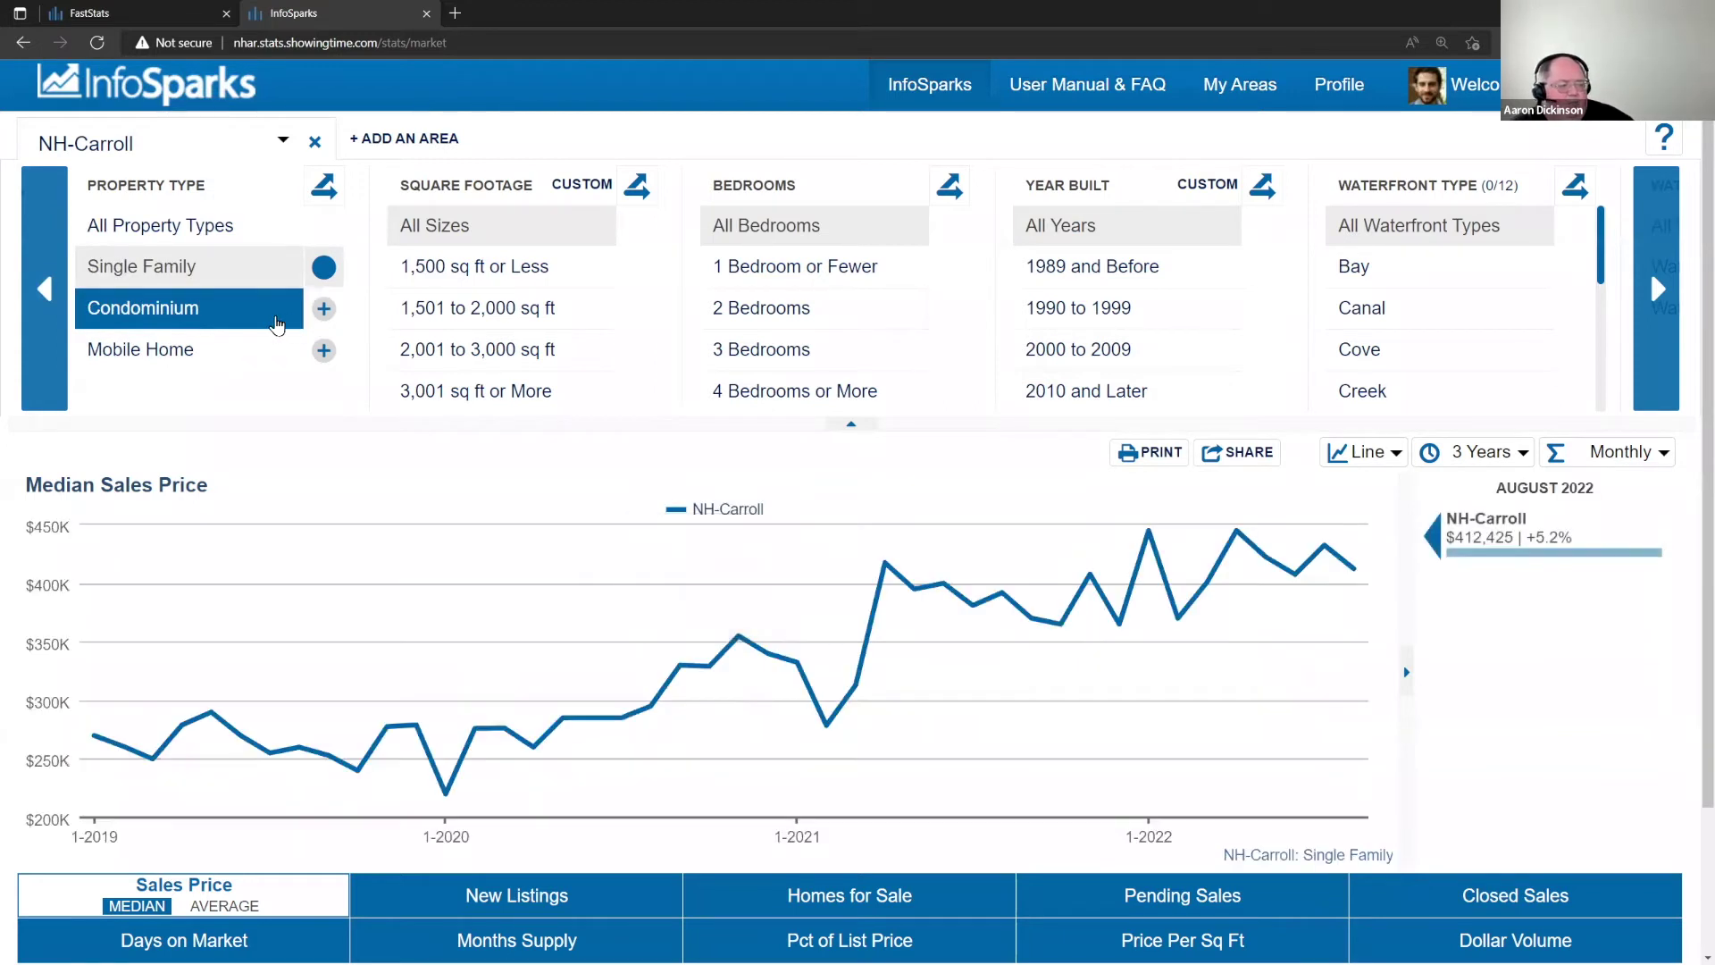
{"action": "left_click", "coordinate": [323, 309]}
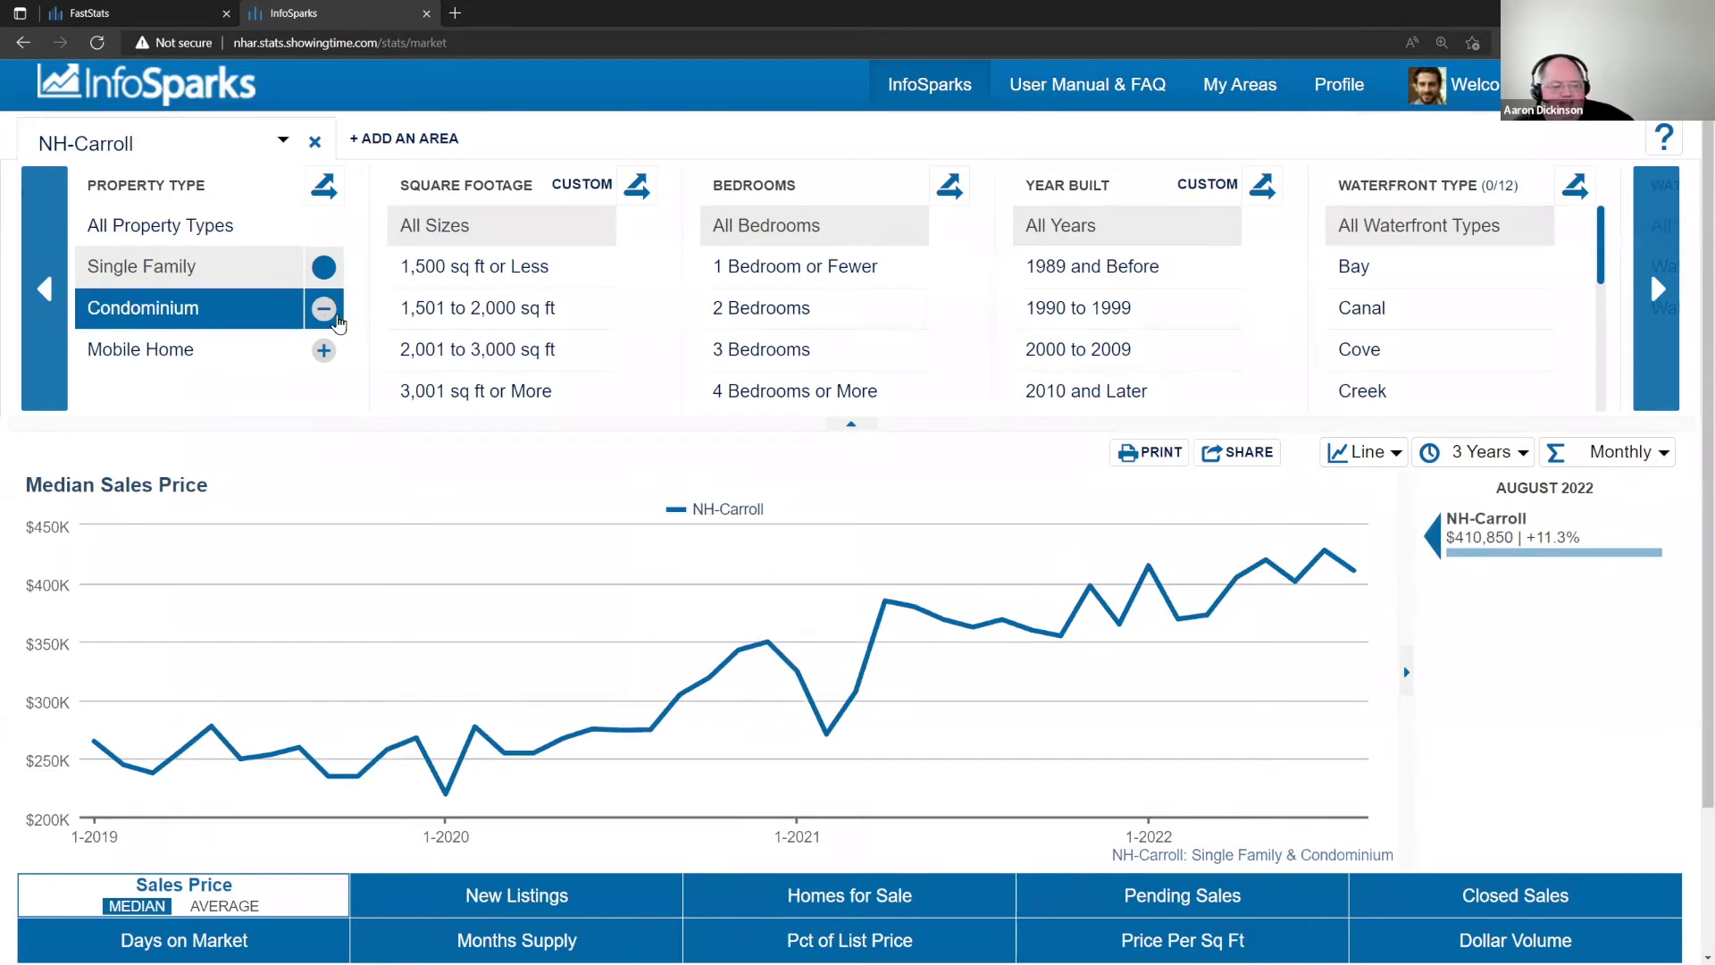
{"action": "left_click", "coordinate": [327, 196]}
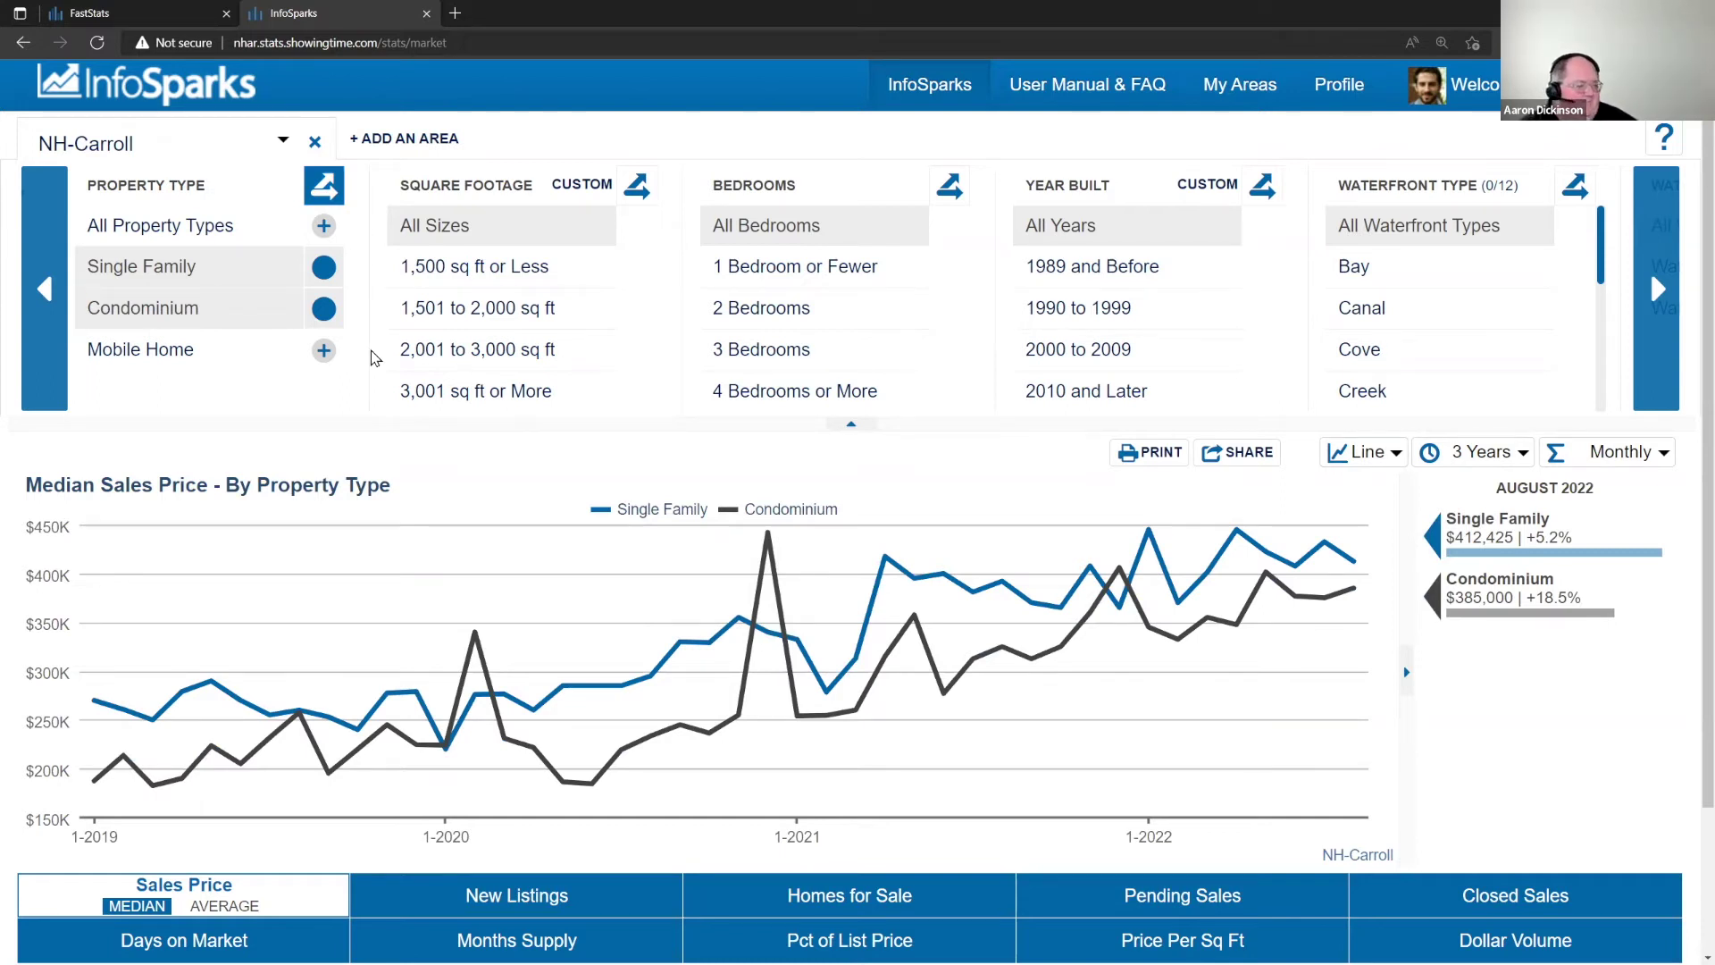
{"action": "left_click", "coordinate": [323, 186]}
{"action": "left_click", "coordinate": [324, 310]}
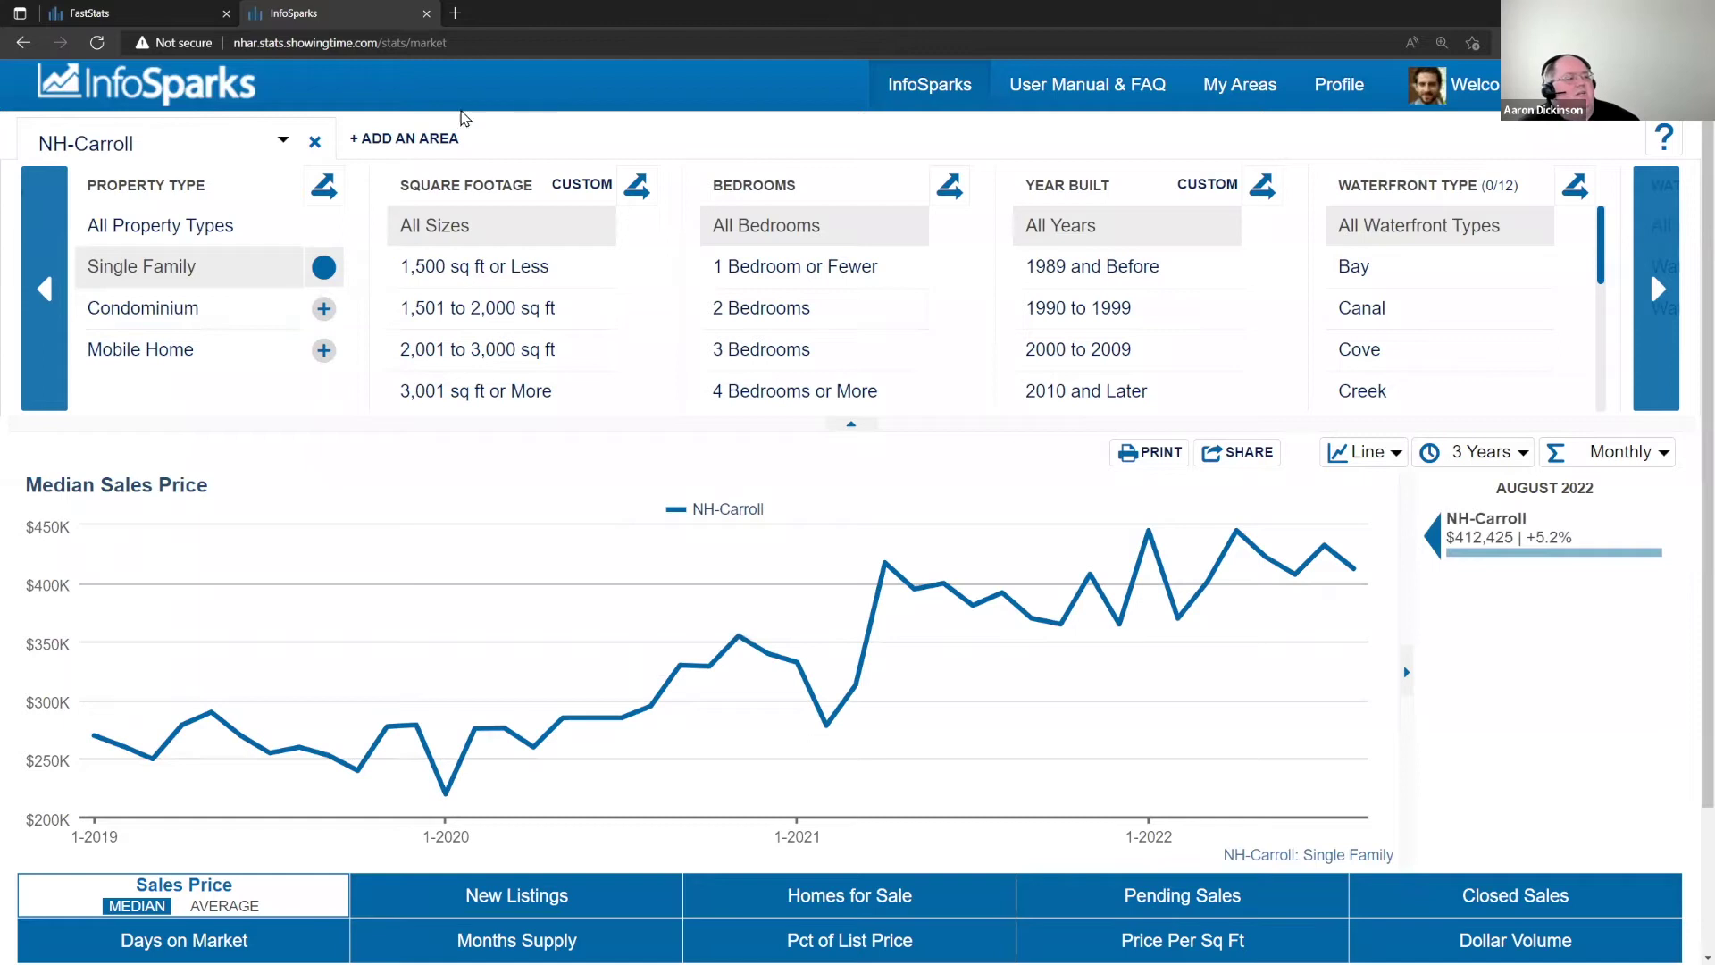
- Add three comparison areas alongside NH-Carroll and set the fourth area to Manchester
{"action": "left_click", "coordinate": [412, 141]}
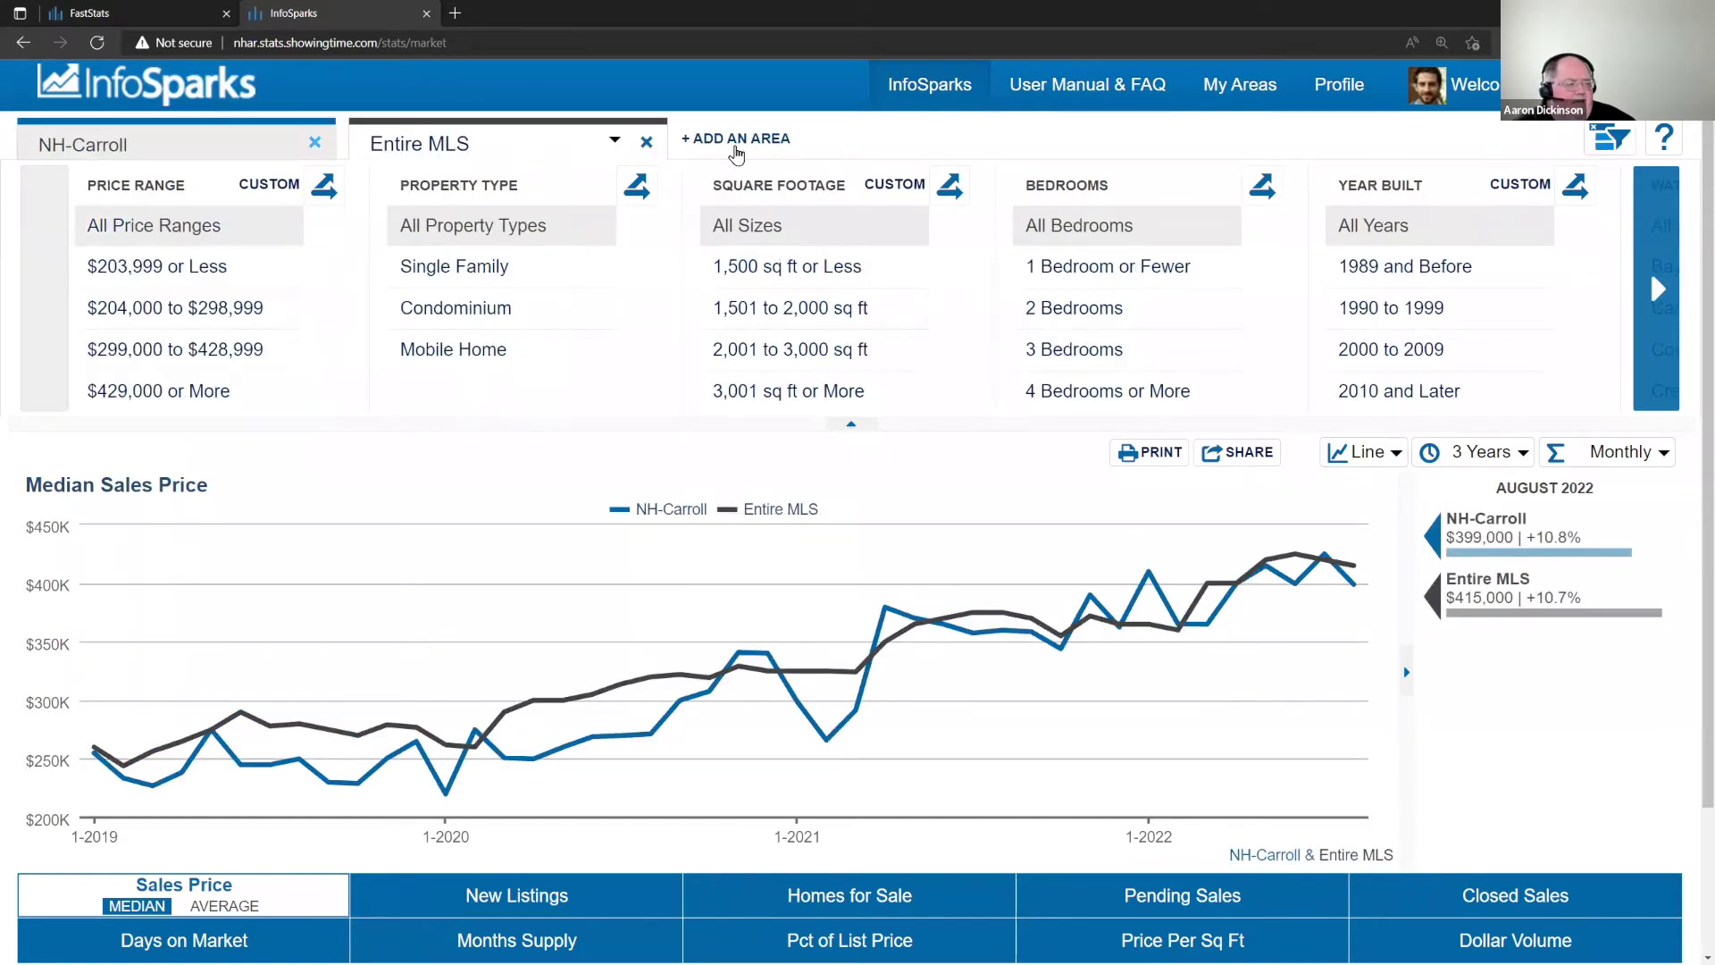
{"action": "left_click", "coordinate": [691, 143]}
{"action": "left_click", "coordinate": [1071, 140]}
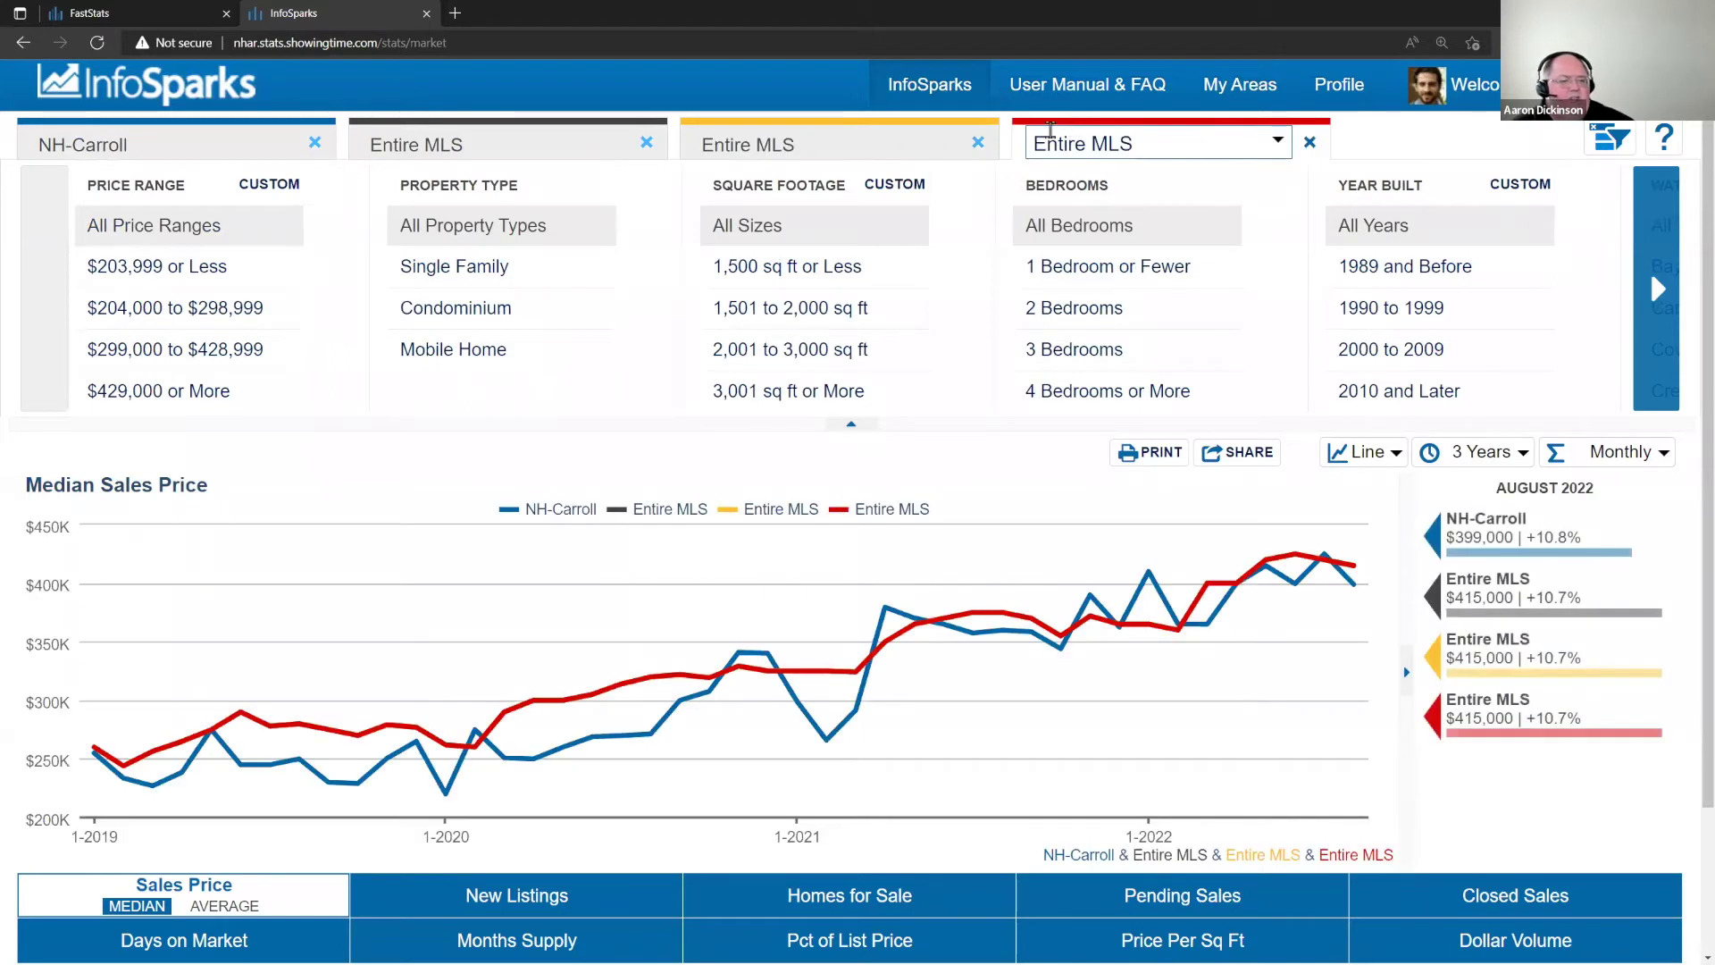
{"action": "left_click", "coordinate": [1089, 141]}
{"action": "type", "text": "Manch"}
{"action": "key", "text": "Return"}
- Set the third comparison area to the city of Wolfeboro and the second to Portsmouth
{"action": "left_click", "coordinate": [771, 138]}
{"action": "type", "text": "Wolf"}
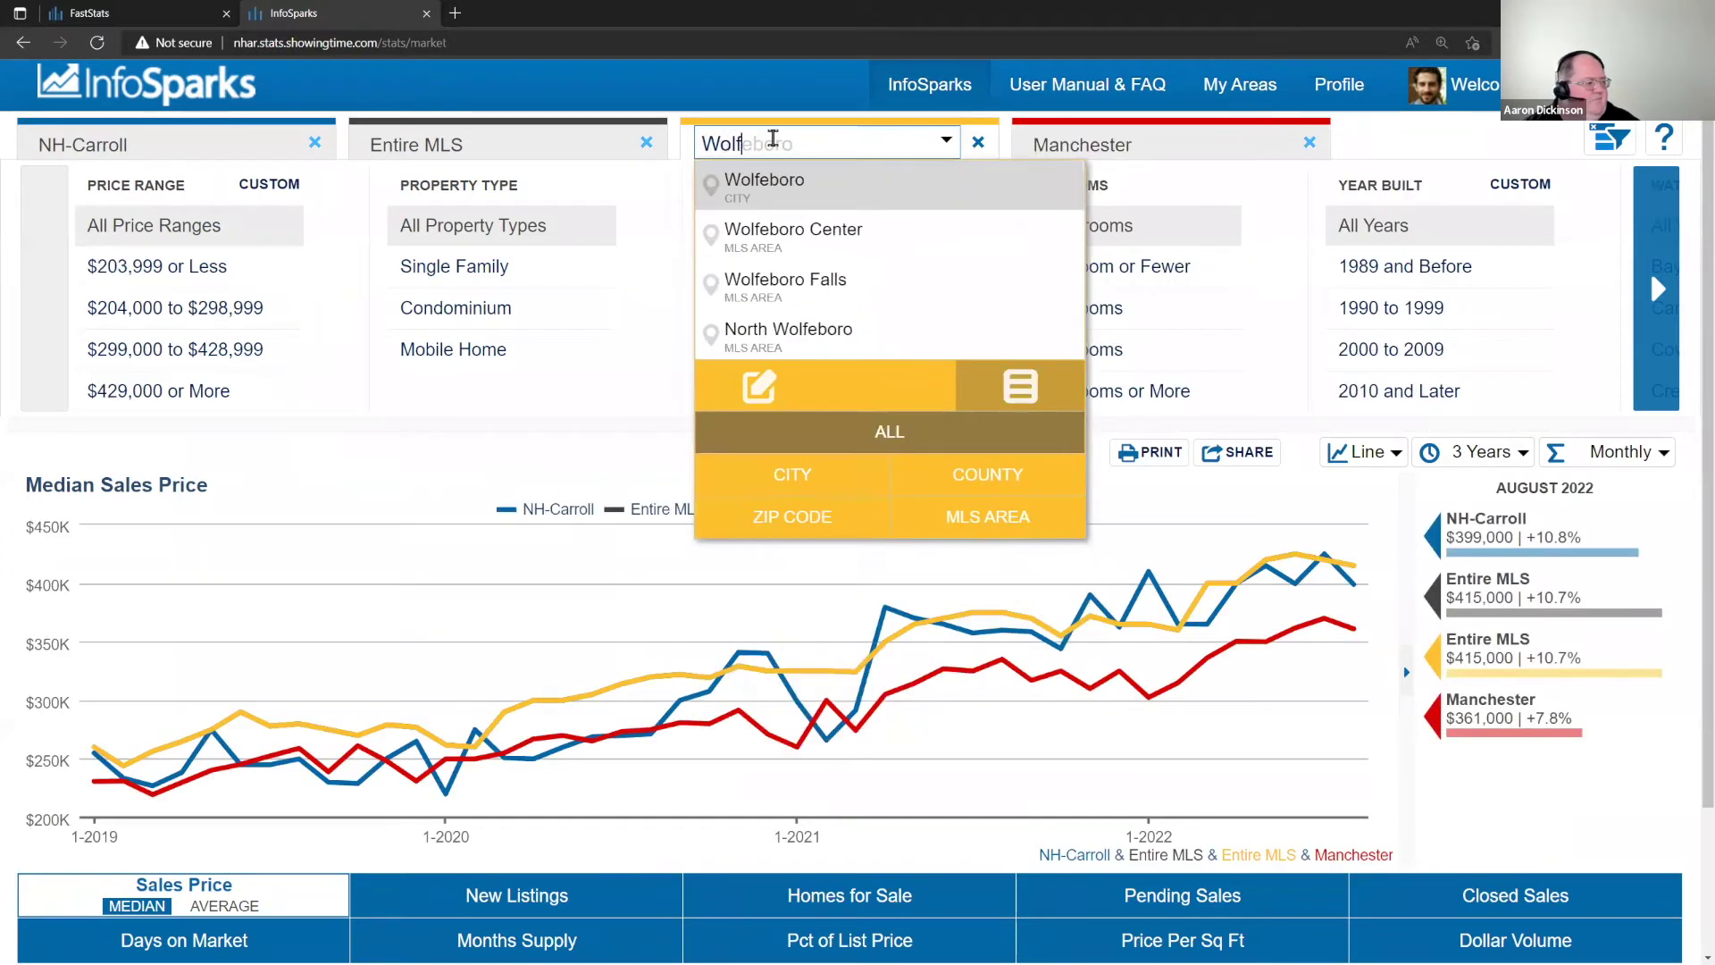
{"action": "left_click", "coordinate": [750, 190]}
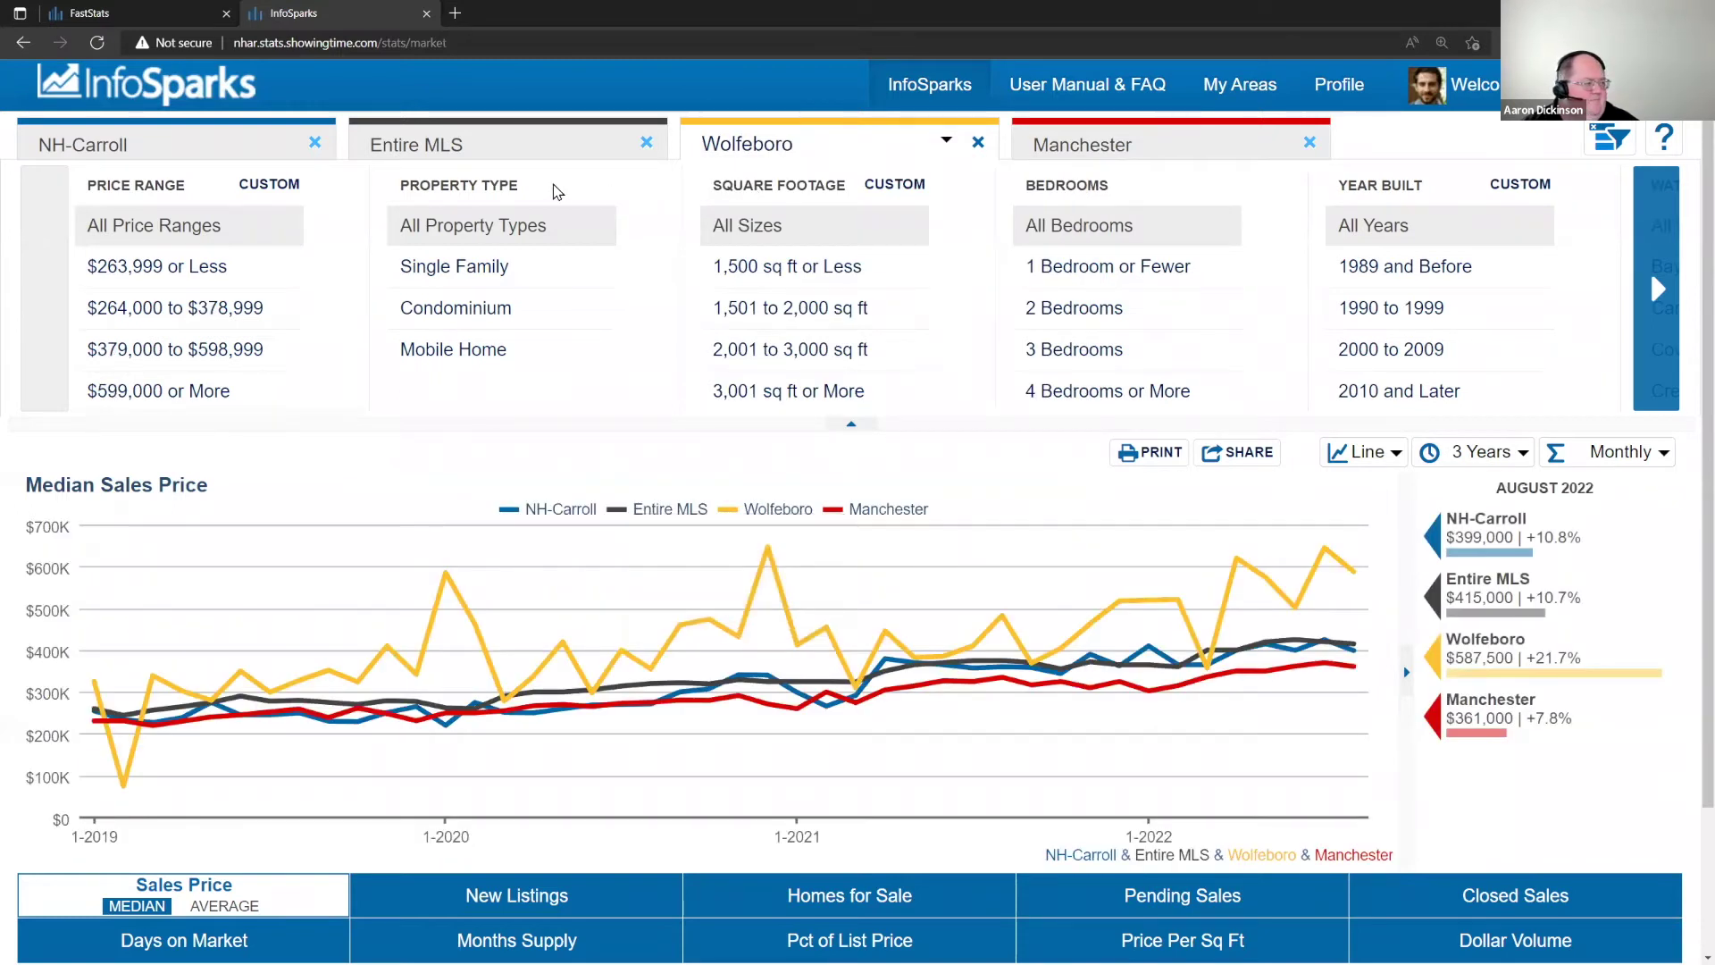
{"action": "left_click", "coordinate": [508, 147]}
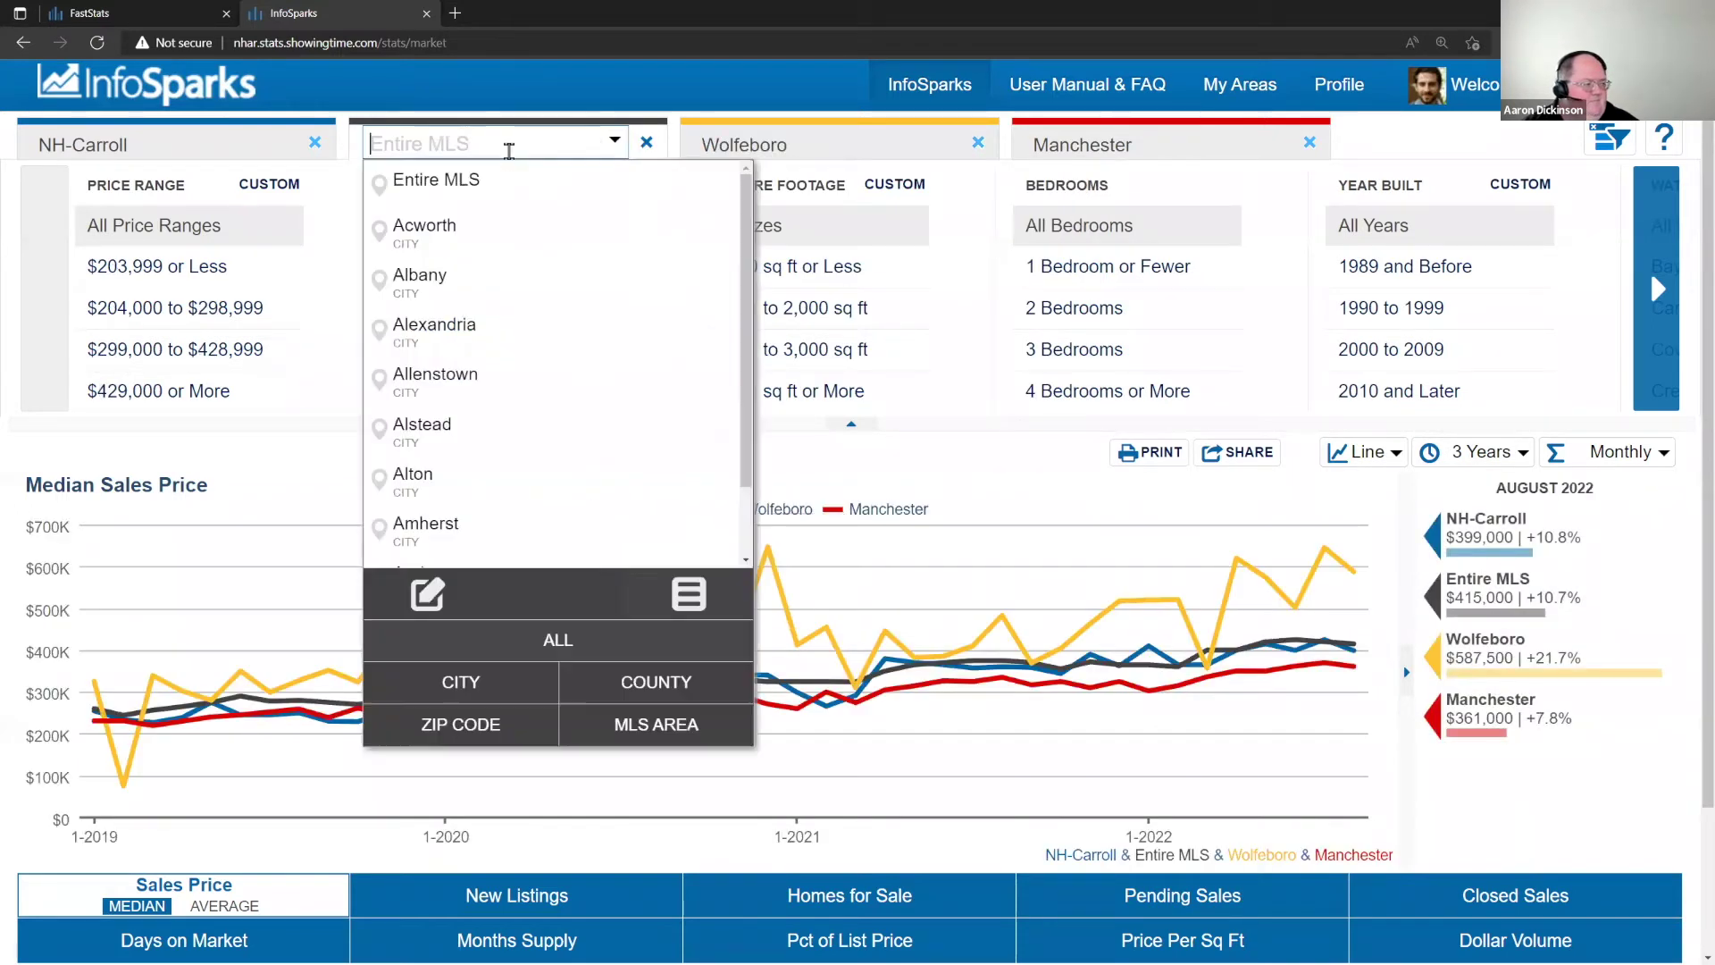
{"action": "type", "text": "Port"}
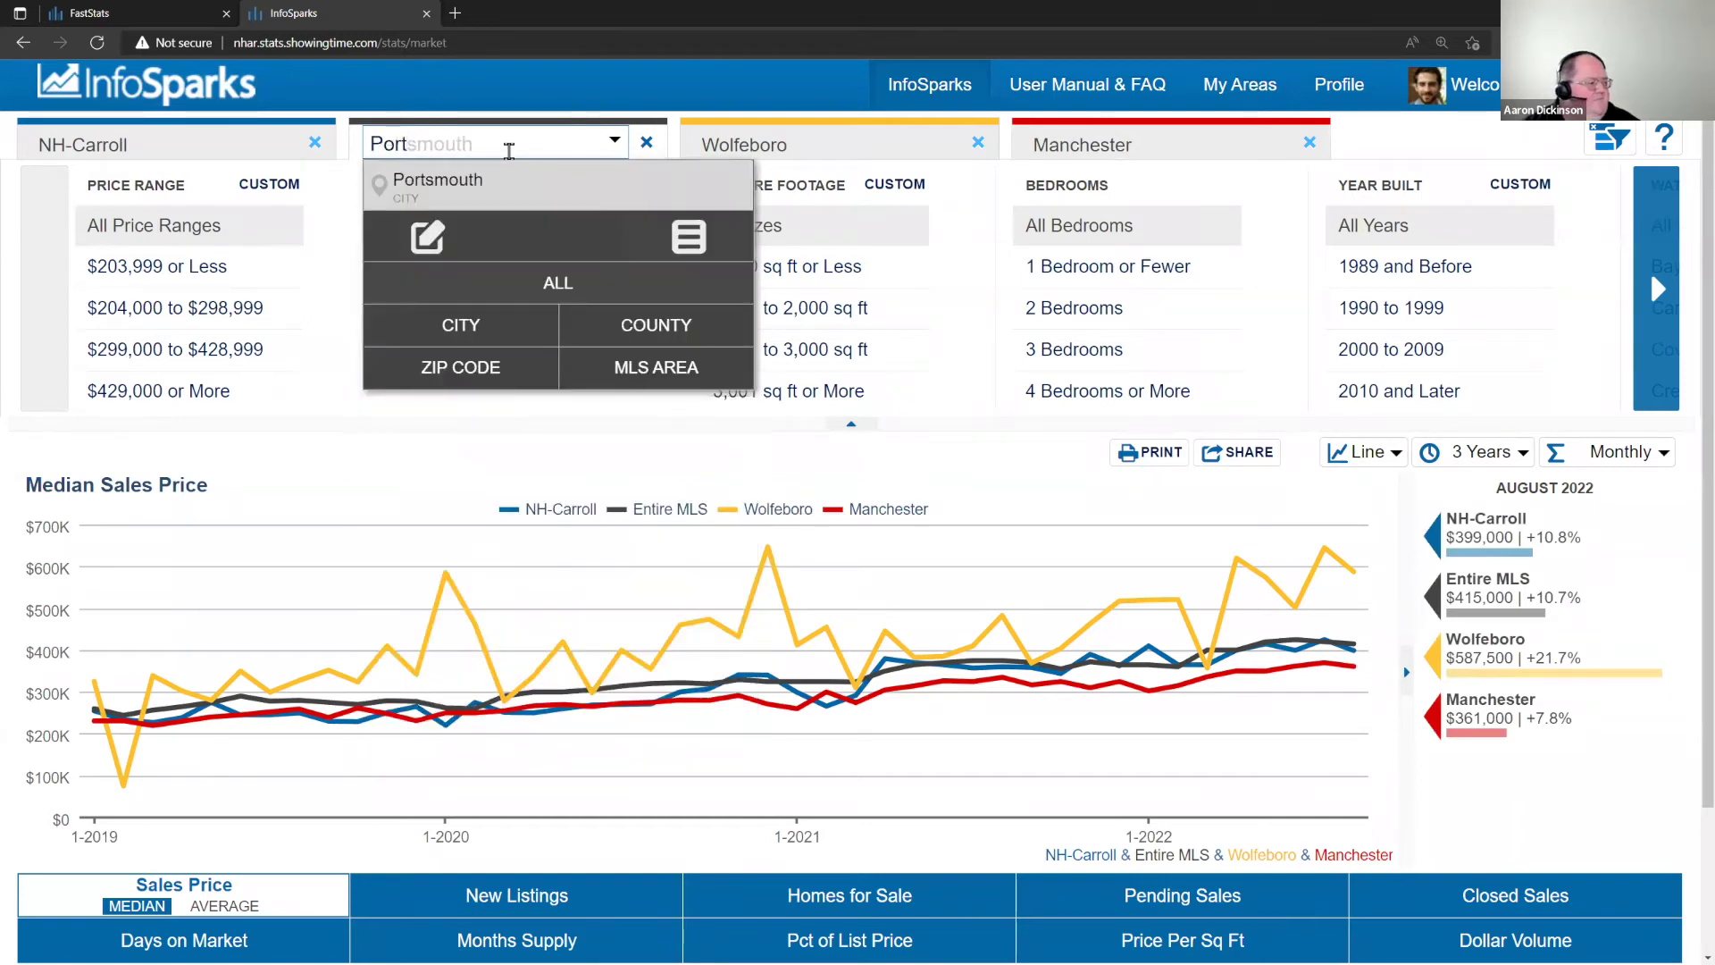
{"action": "left_click", "coordinate": [495, 178]}
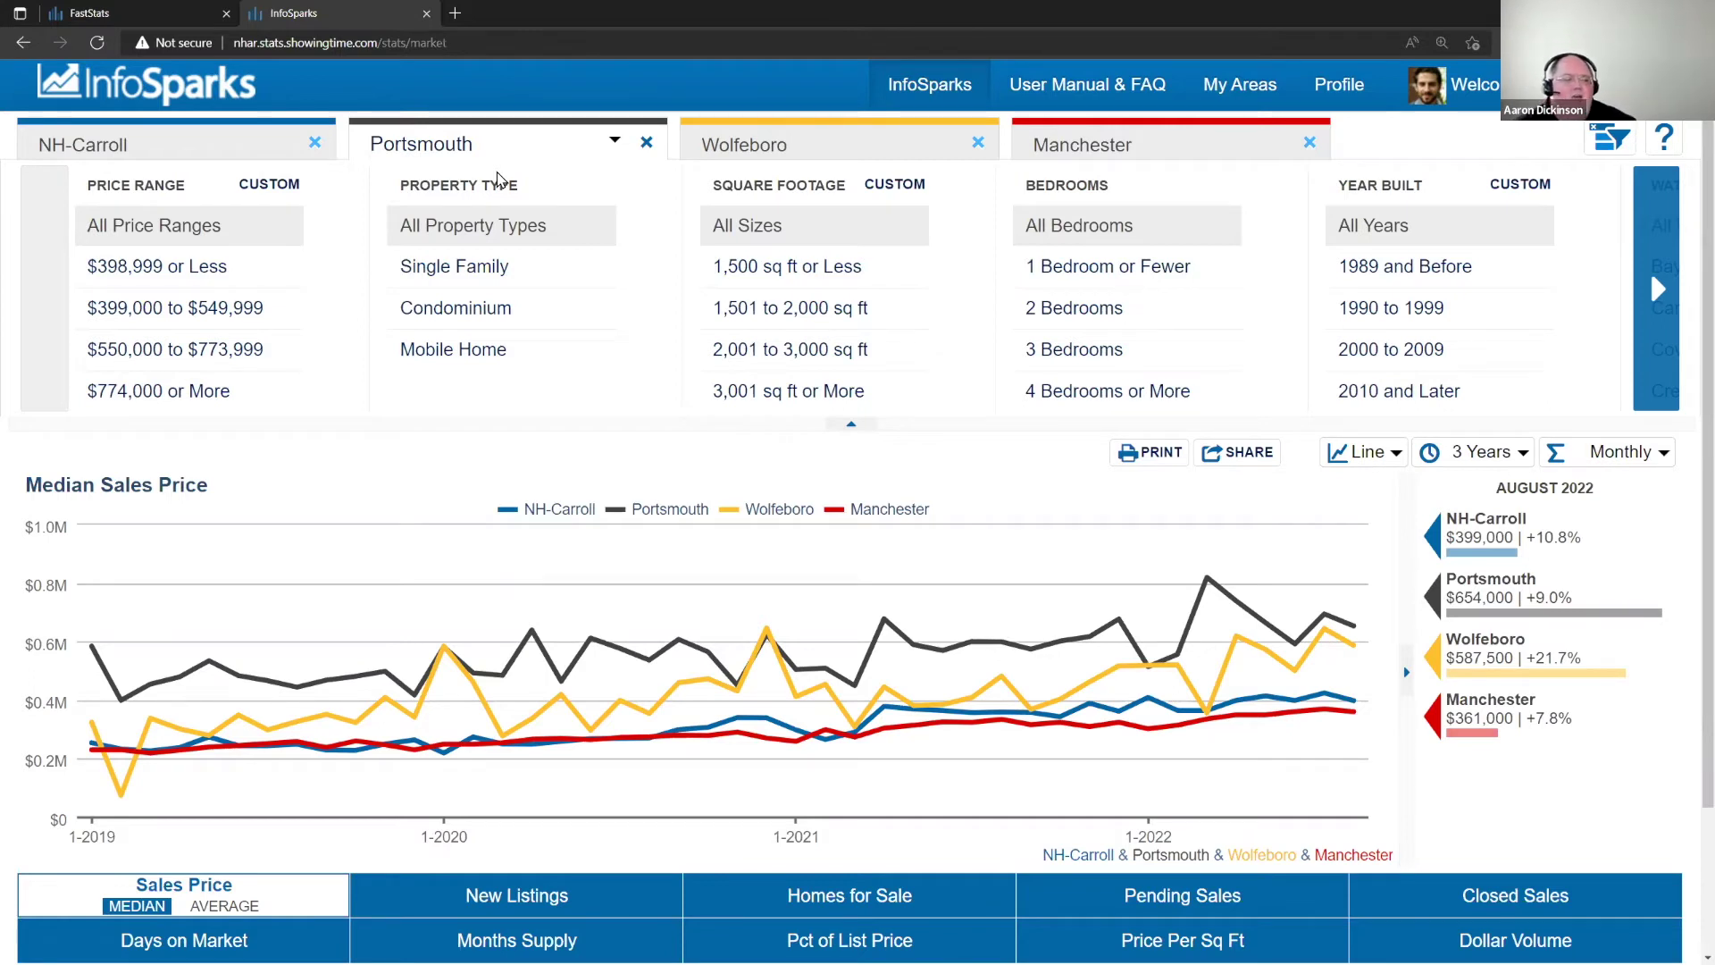
- Remove Portsmouth and Wolfeboro from the comparison and filter the remaining areas to Condominium
{"action": "left_click", "coordinate": [646, 143]}
{"action": "left_click", "coordinate": [647, 143]}
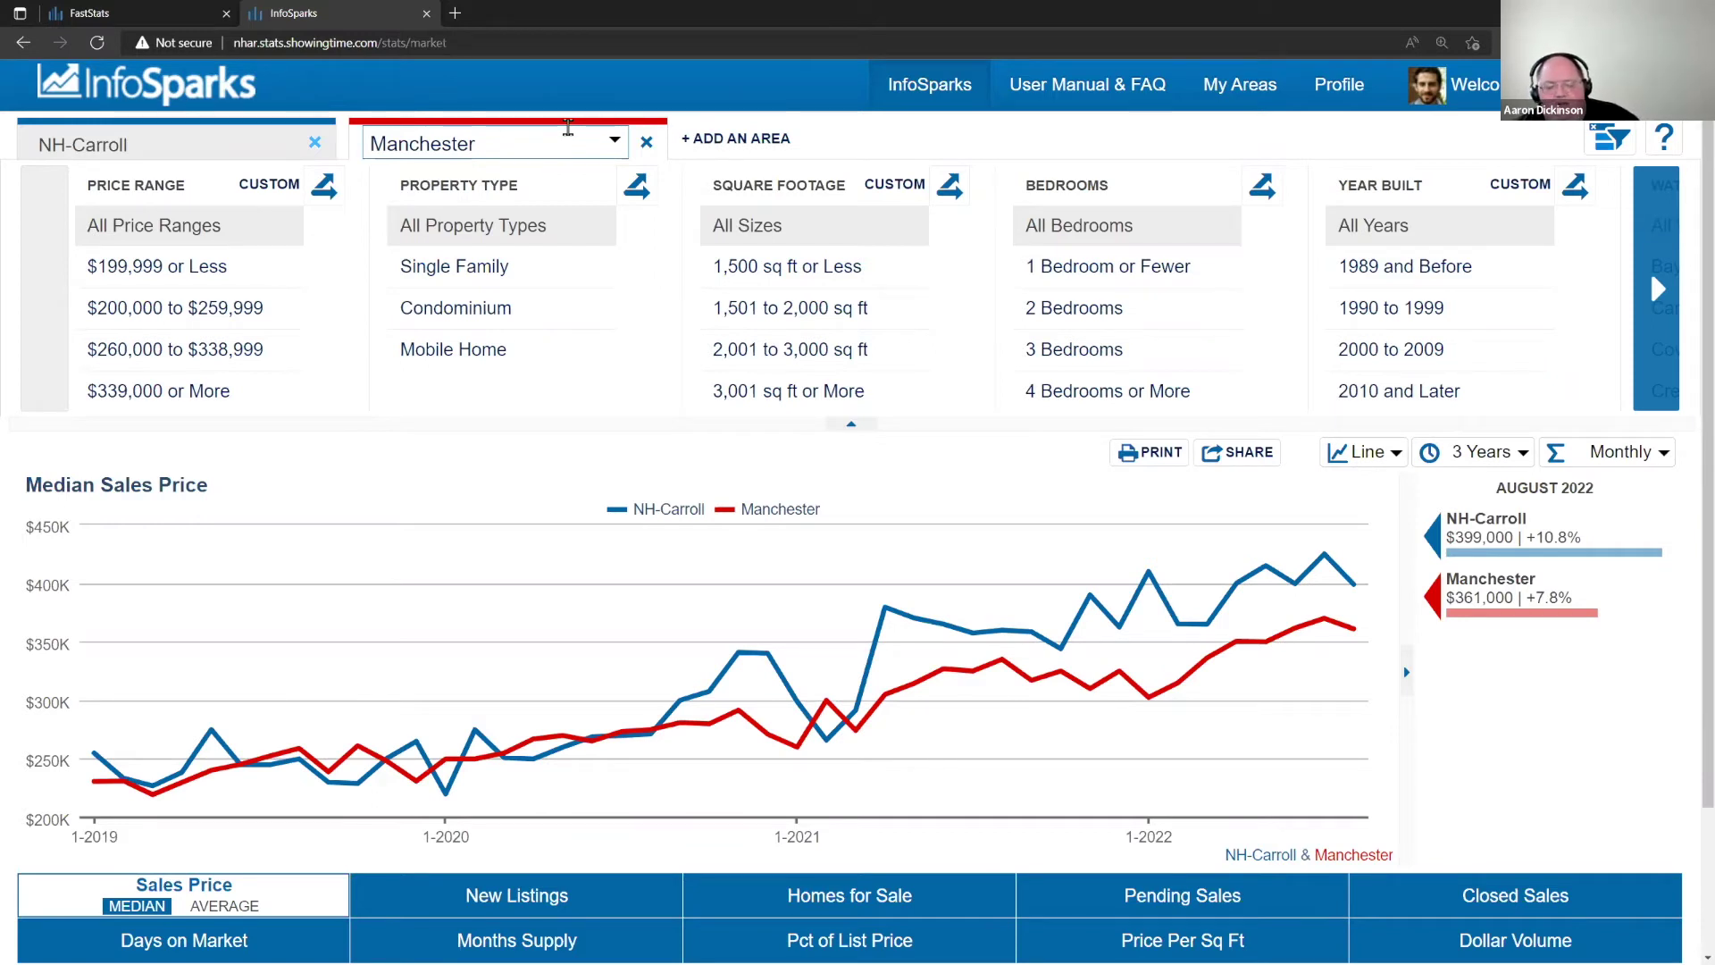
{"action": "left_click", "coordinate": [545, 311]}
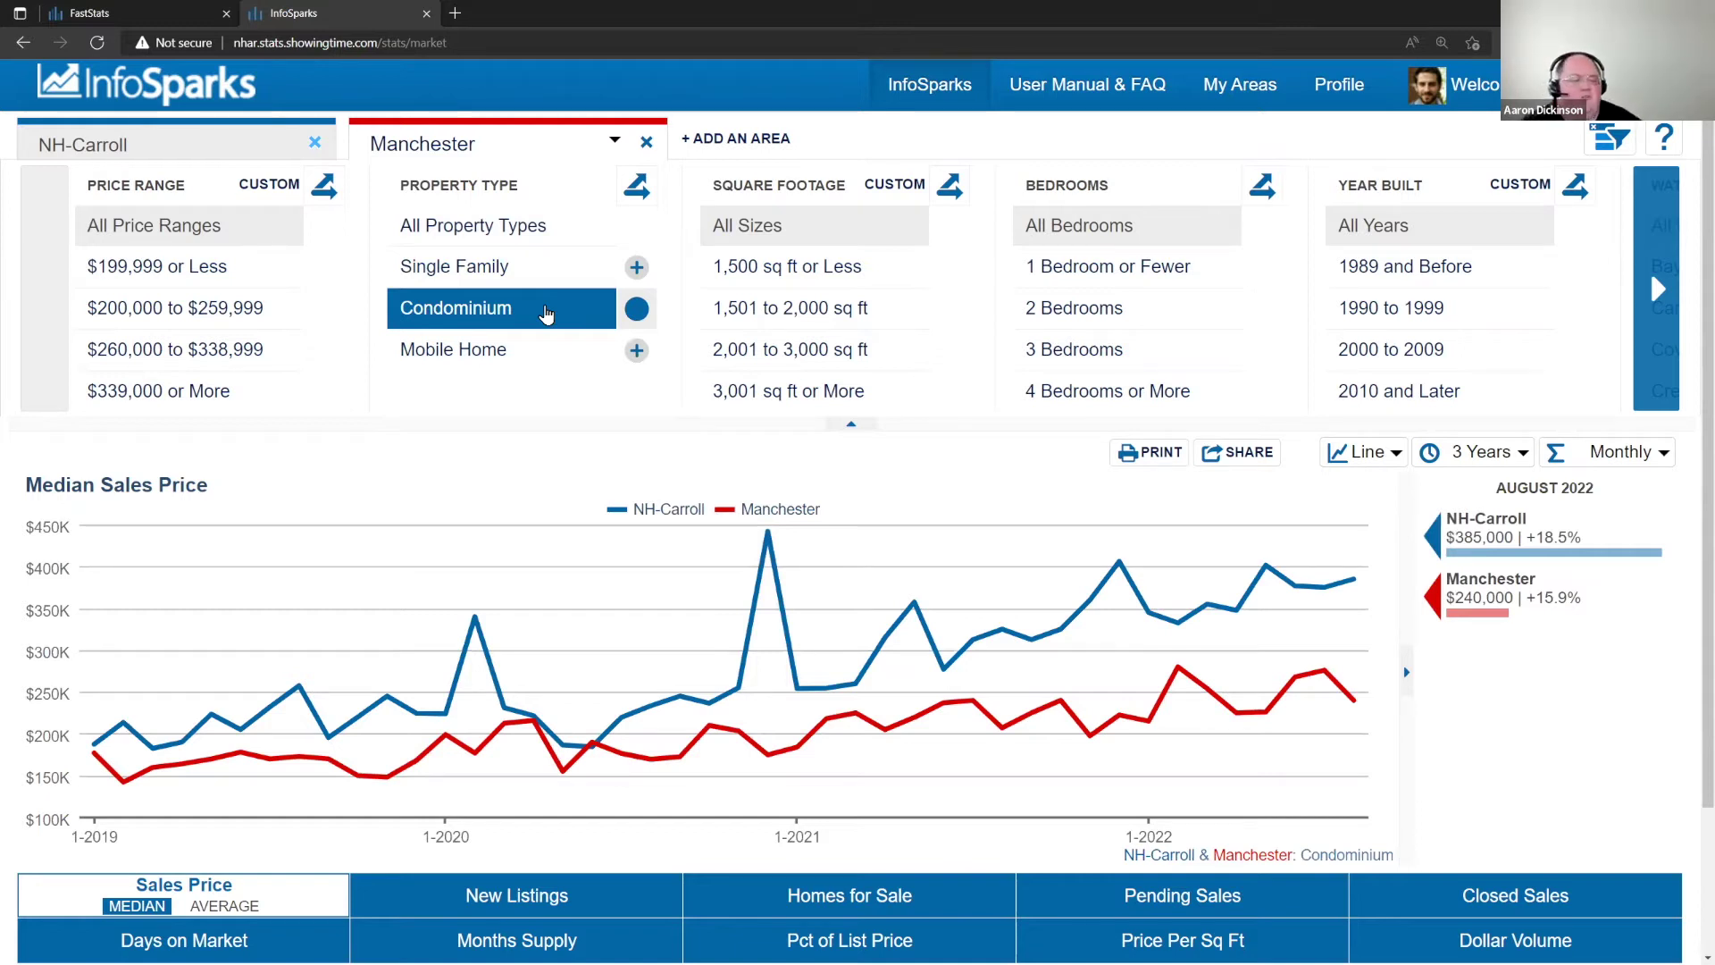
- Show the Single Family comparison from the NH-Carroll area, and remove both areas to return to Entire MLS
{"action": "left_click", "coordinate": [58, 125]}
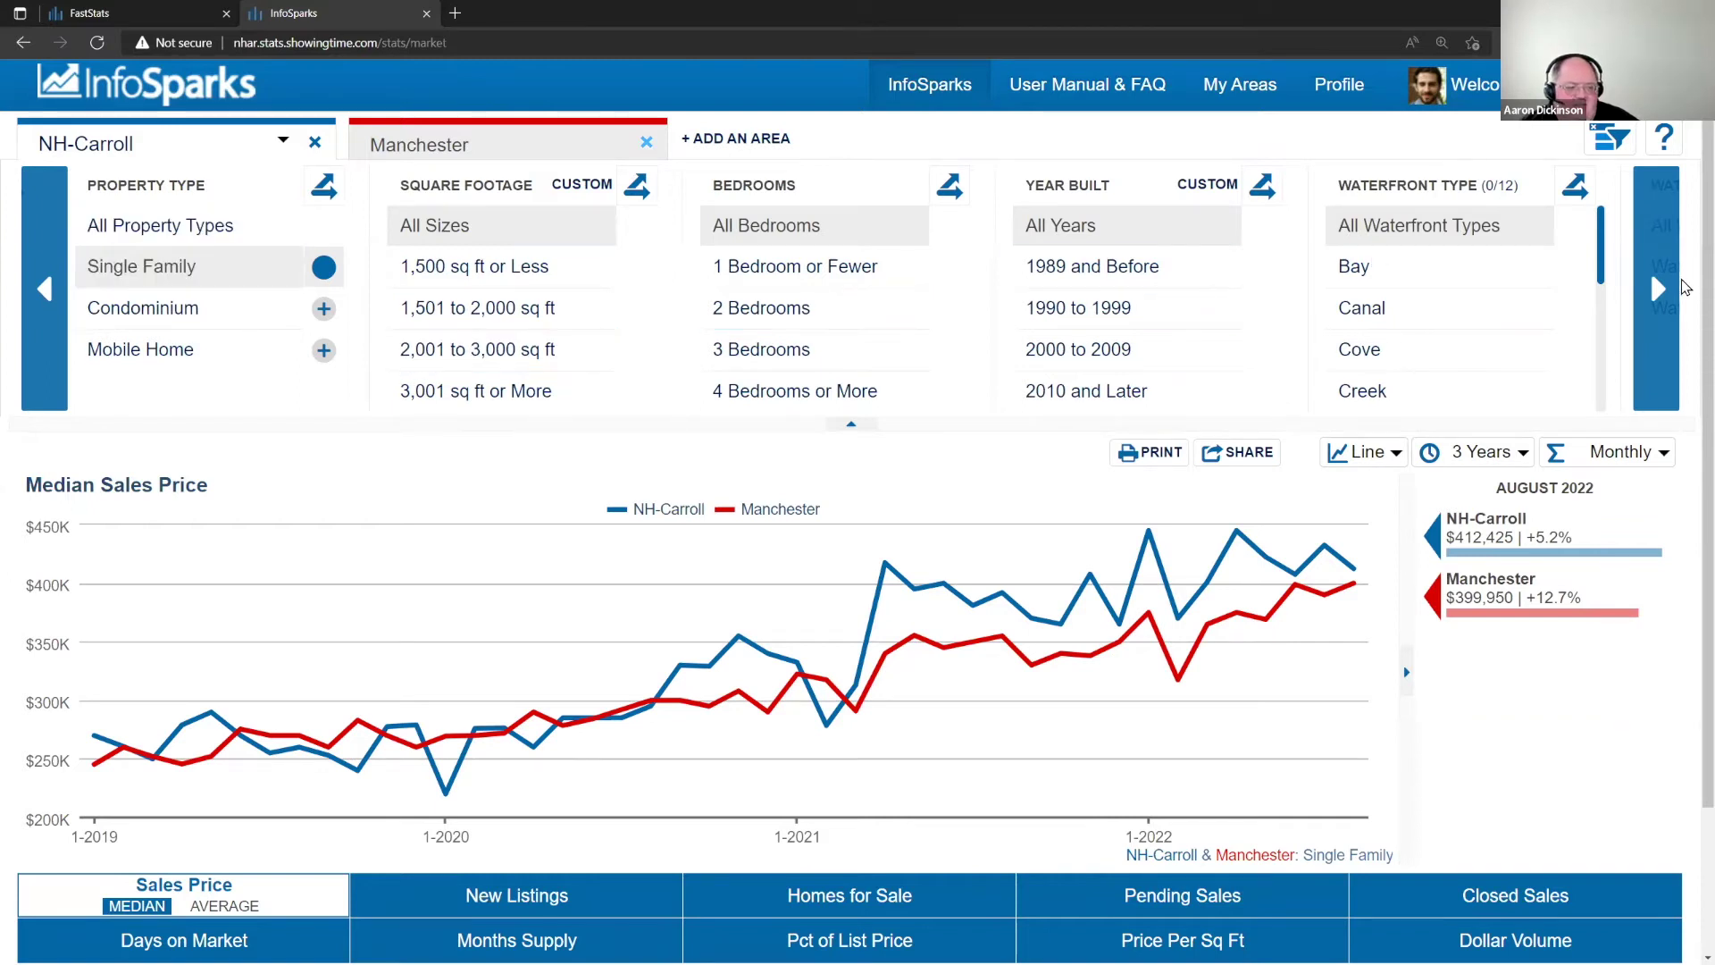
{"action": "left_click", "coordinate": [57, 298]}
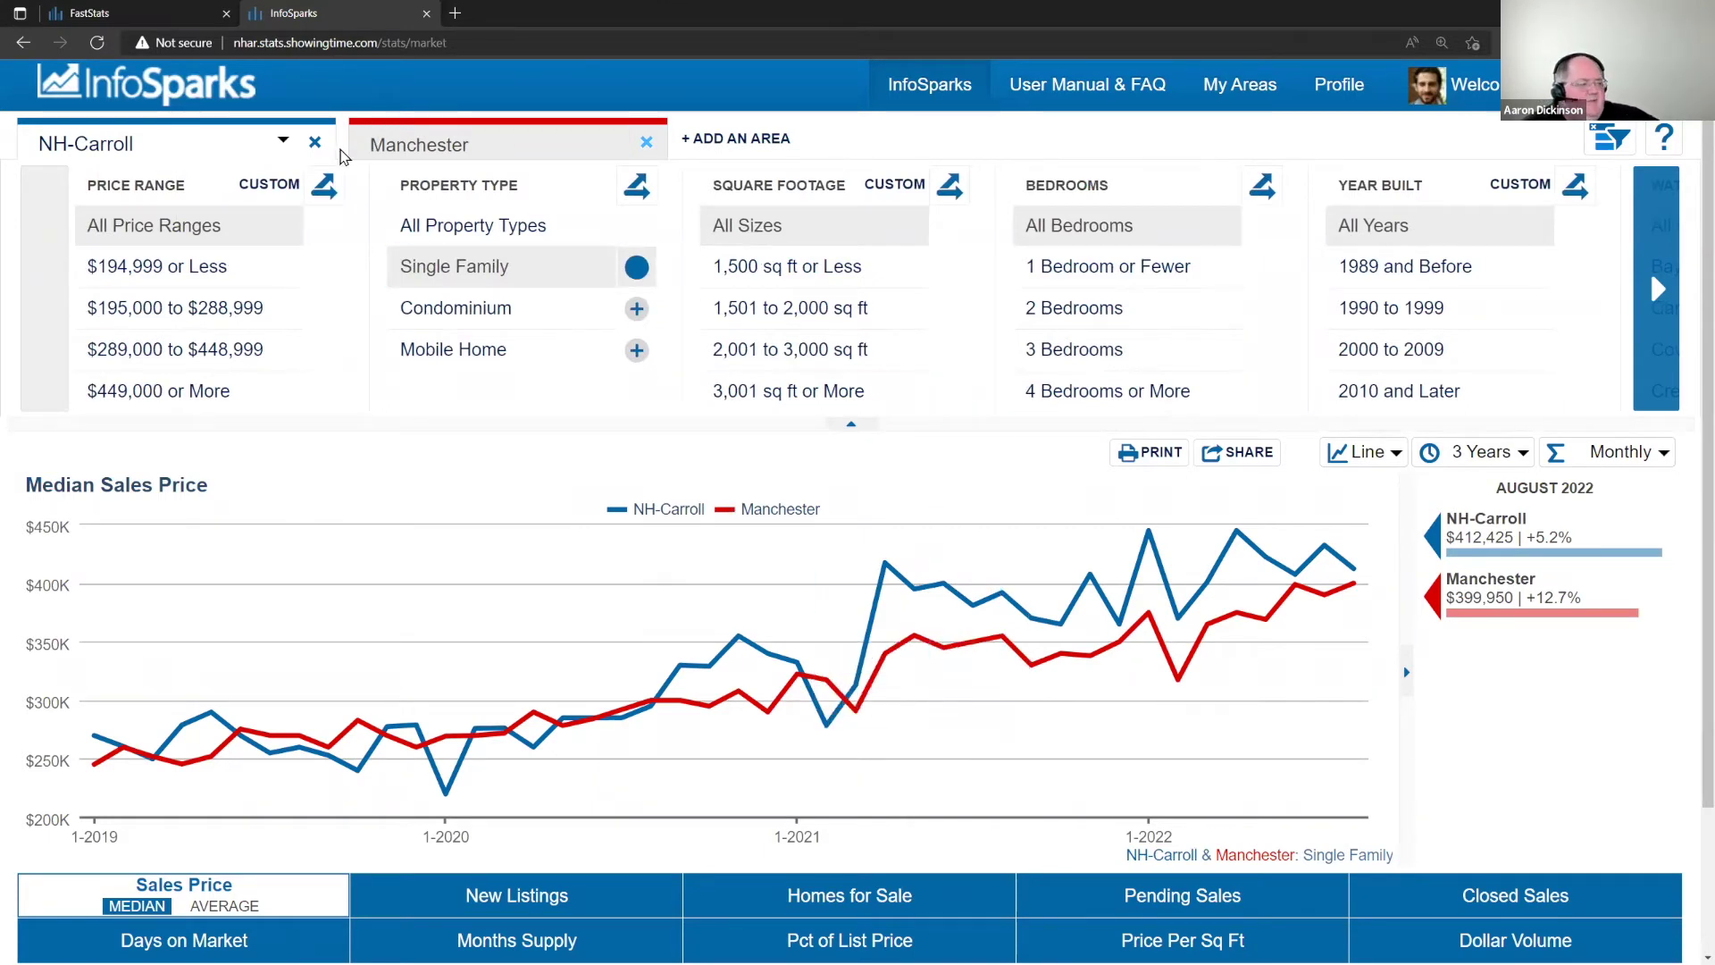
{"action": "left_click", "coordinate": [315, 143]}
{"action": "left_click", "coordinate": [314, 143]}
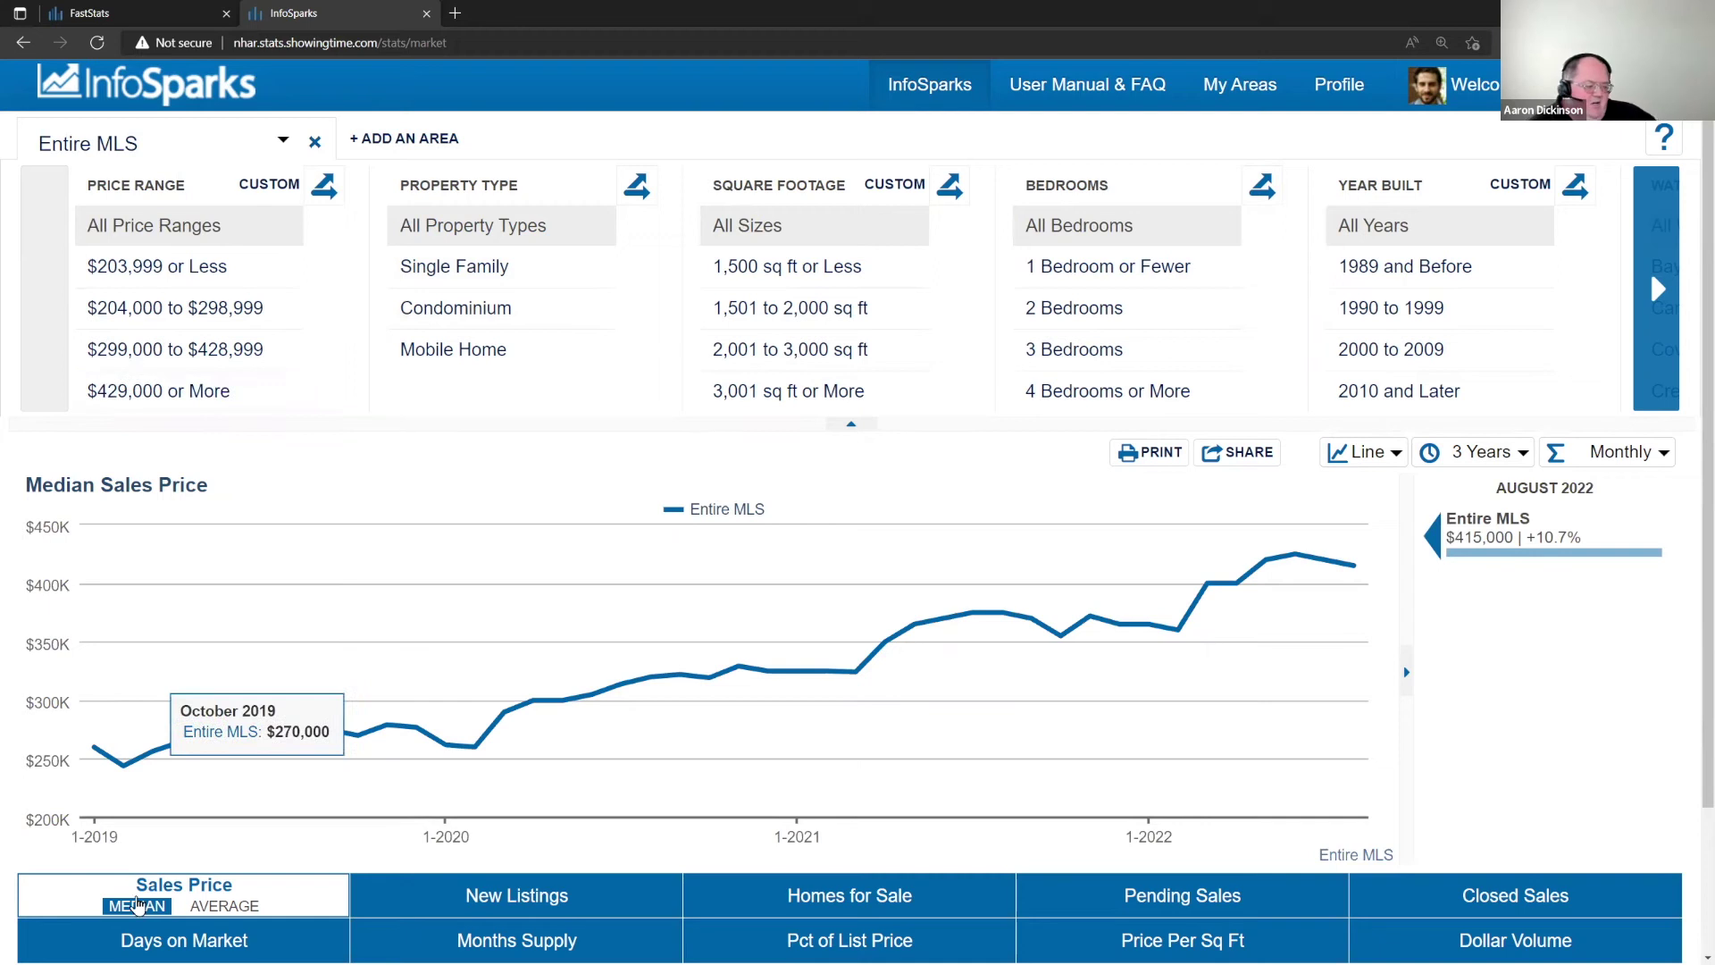
- View the average sales price for Entire MLS, filter it to Single Family, and return to the median
{"action": "left_click", "coordinate": [214, 911]}
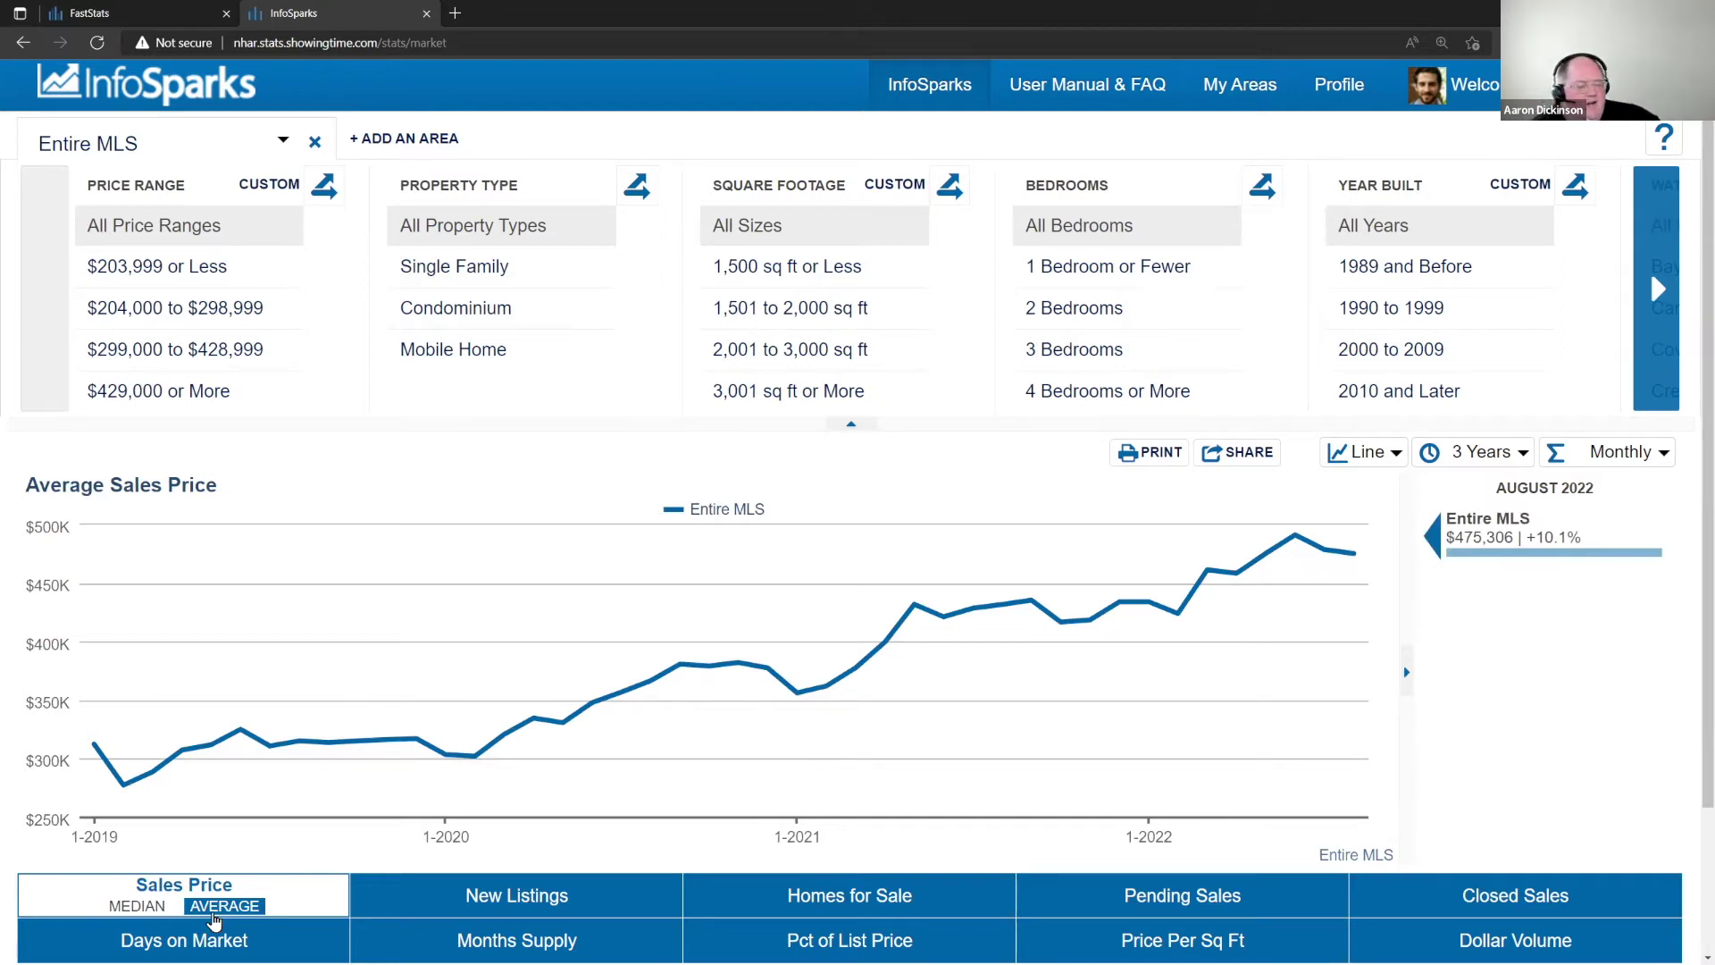
{"action": "left_click", "coordinate": [429, 268]}
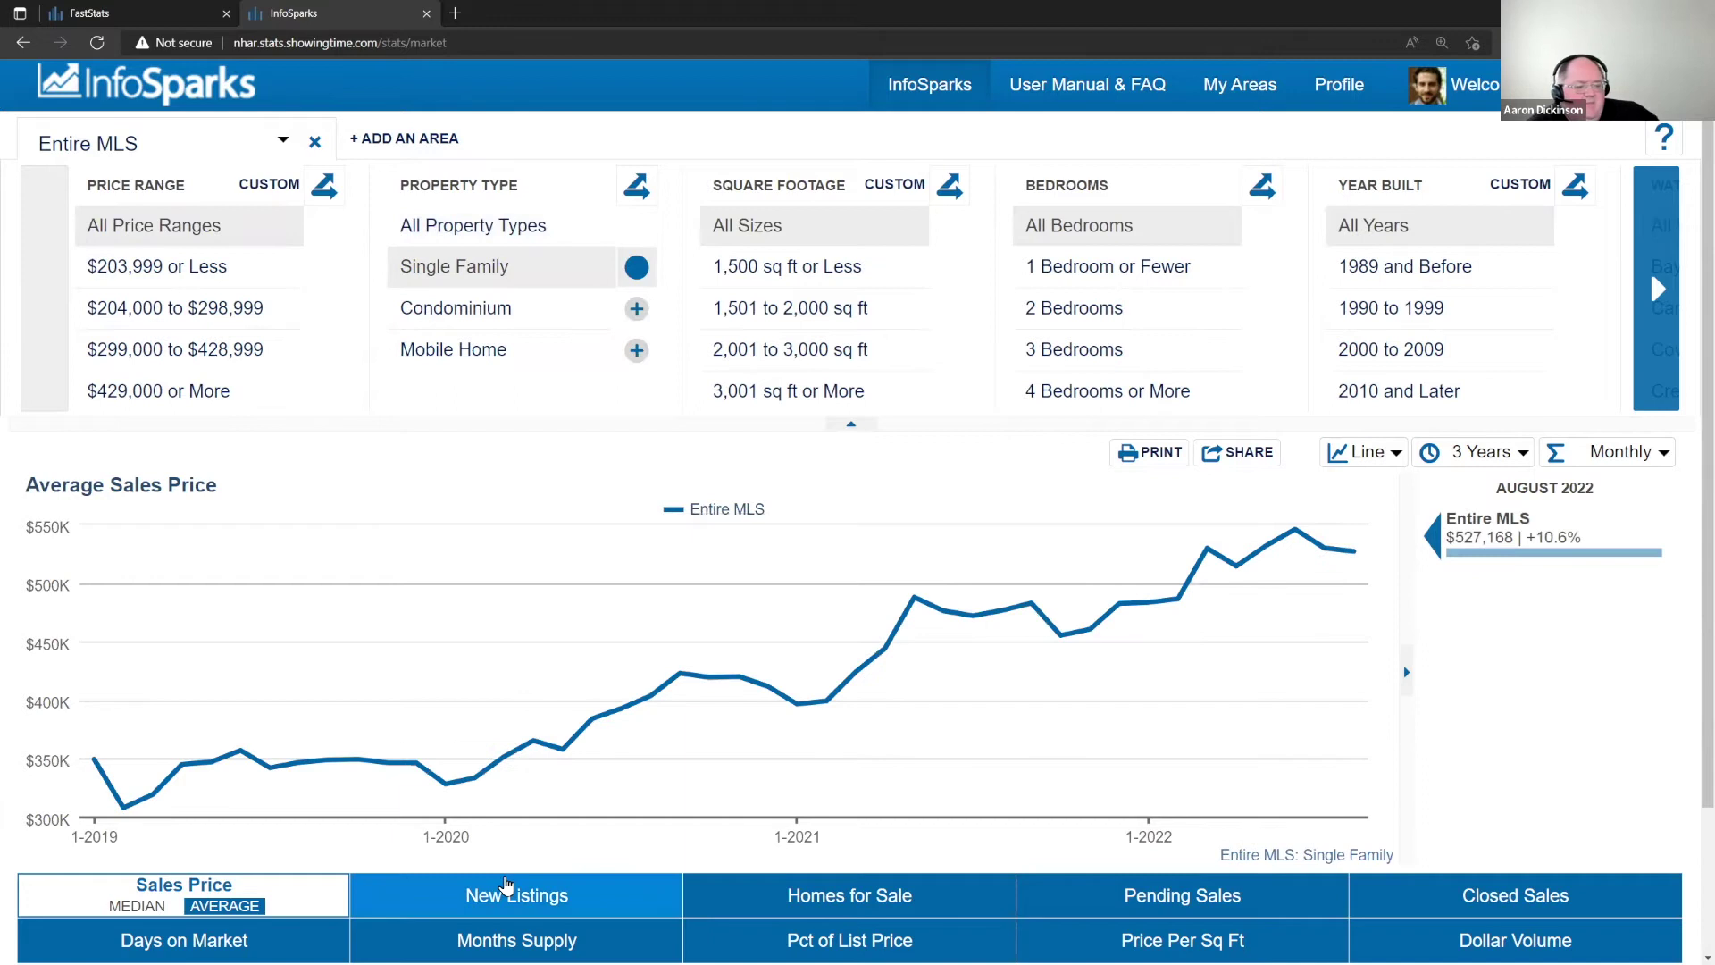
{"action": "left_click", "coordinate": [125, 911]}
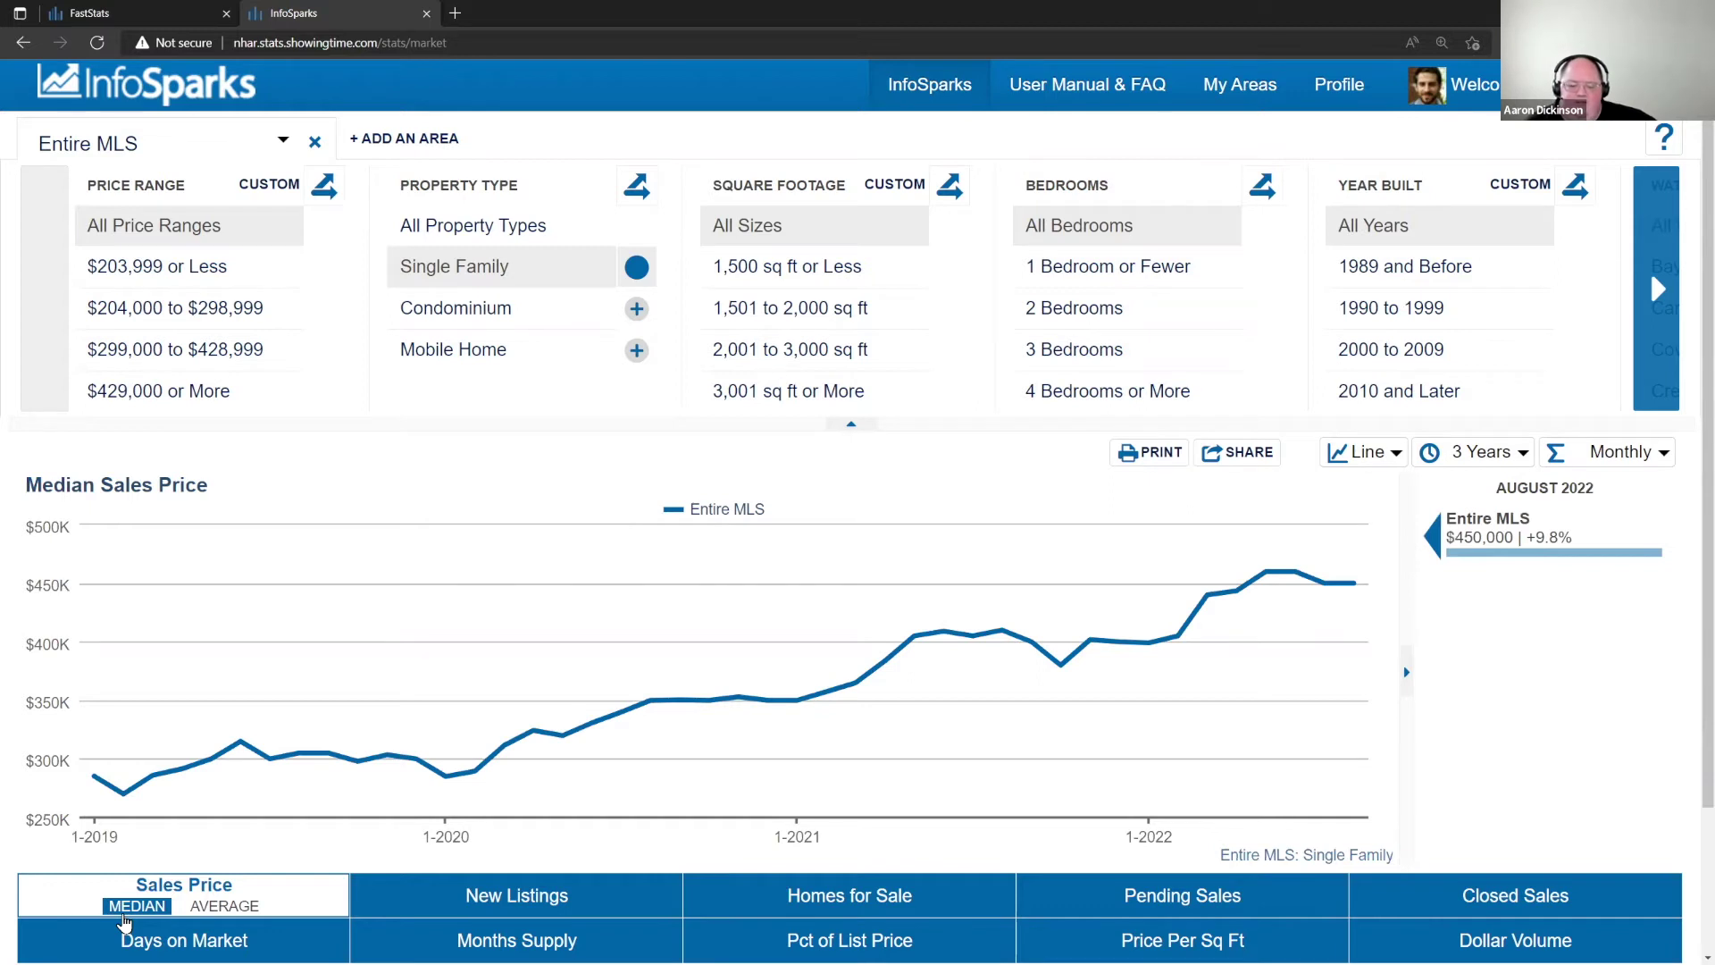
- Look at the Homes for Sale metric and switch the chart to Pending Sales
{"action": "left_click", "coordinate": [416, 905]}
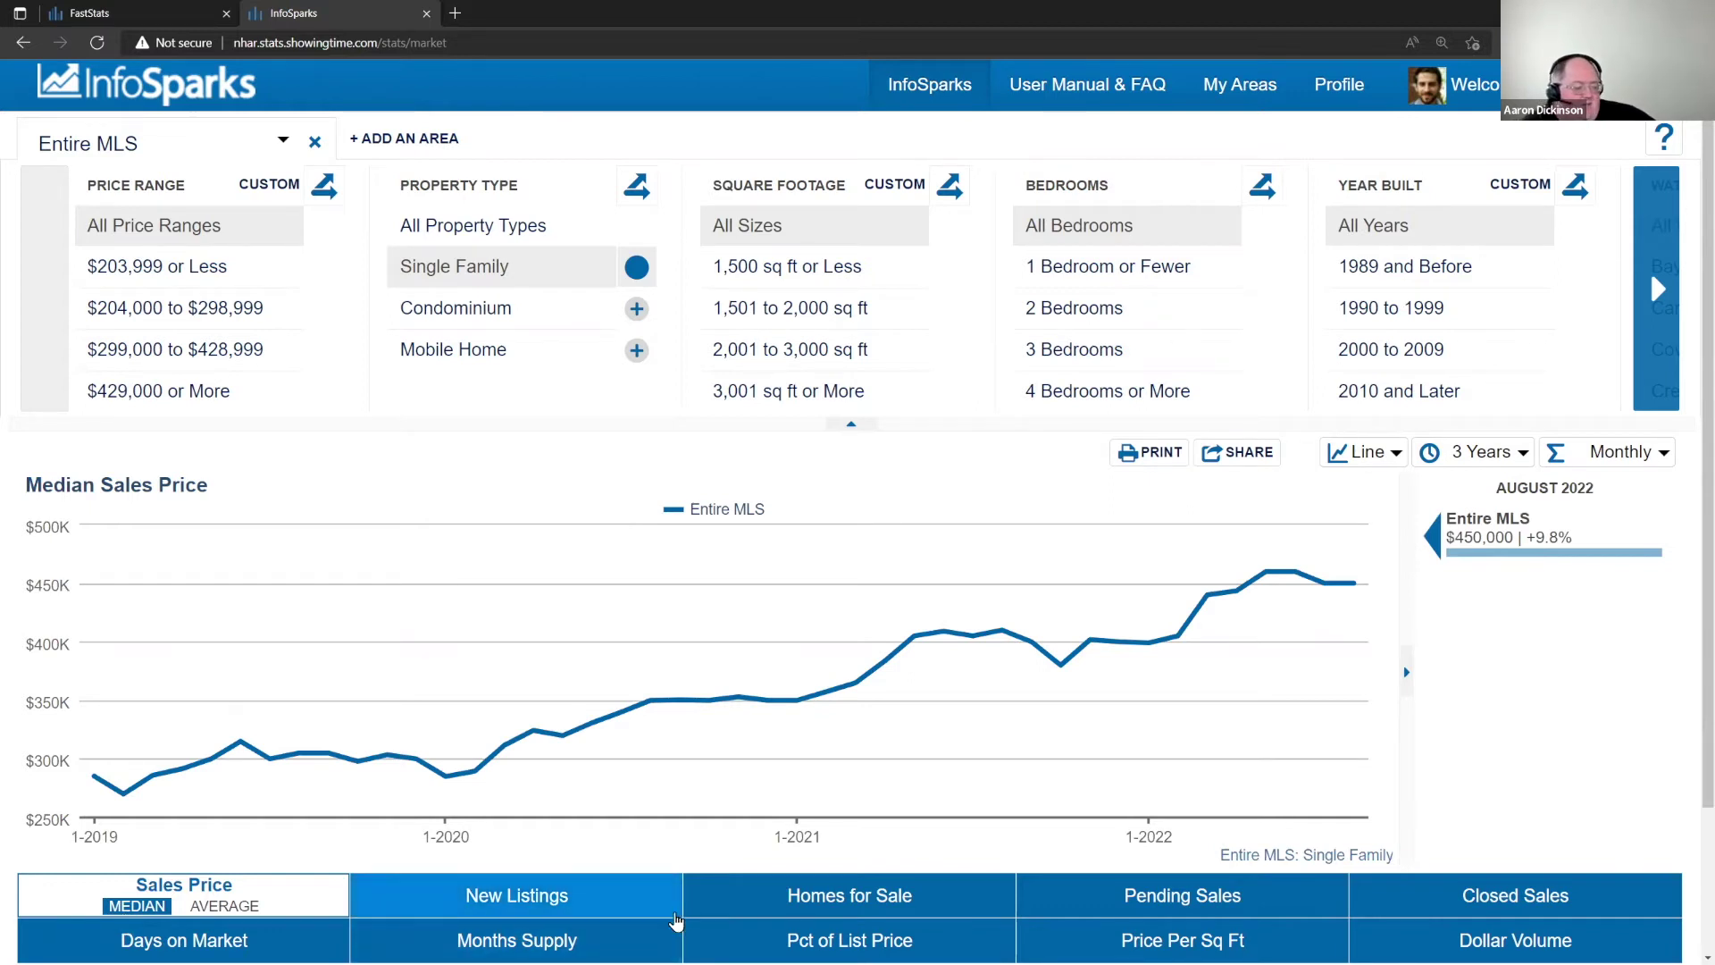
{"action": "left_click", "coordinate": [970, 911]}
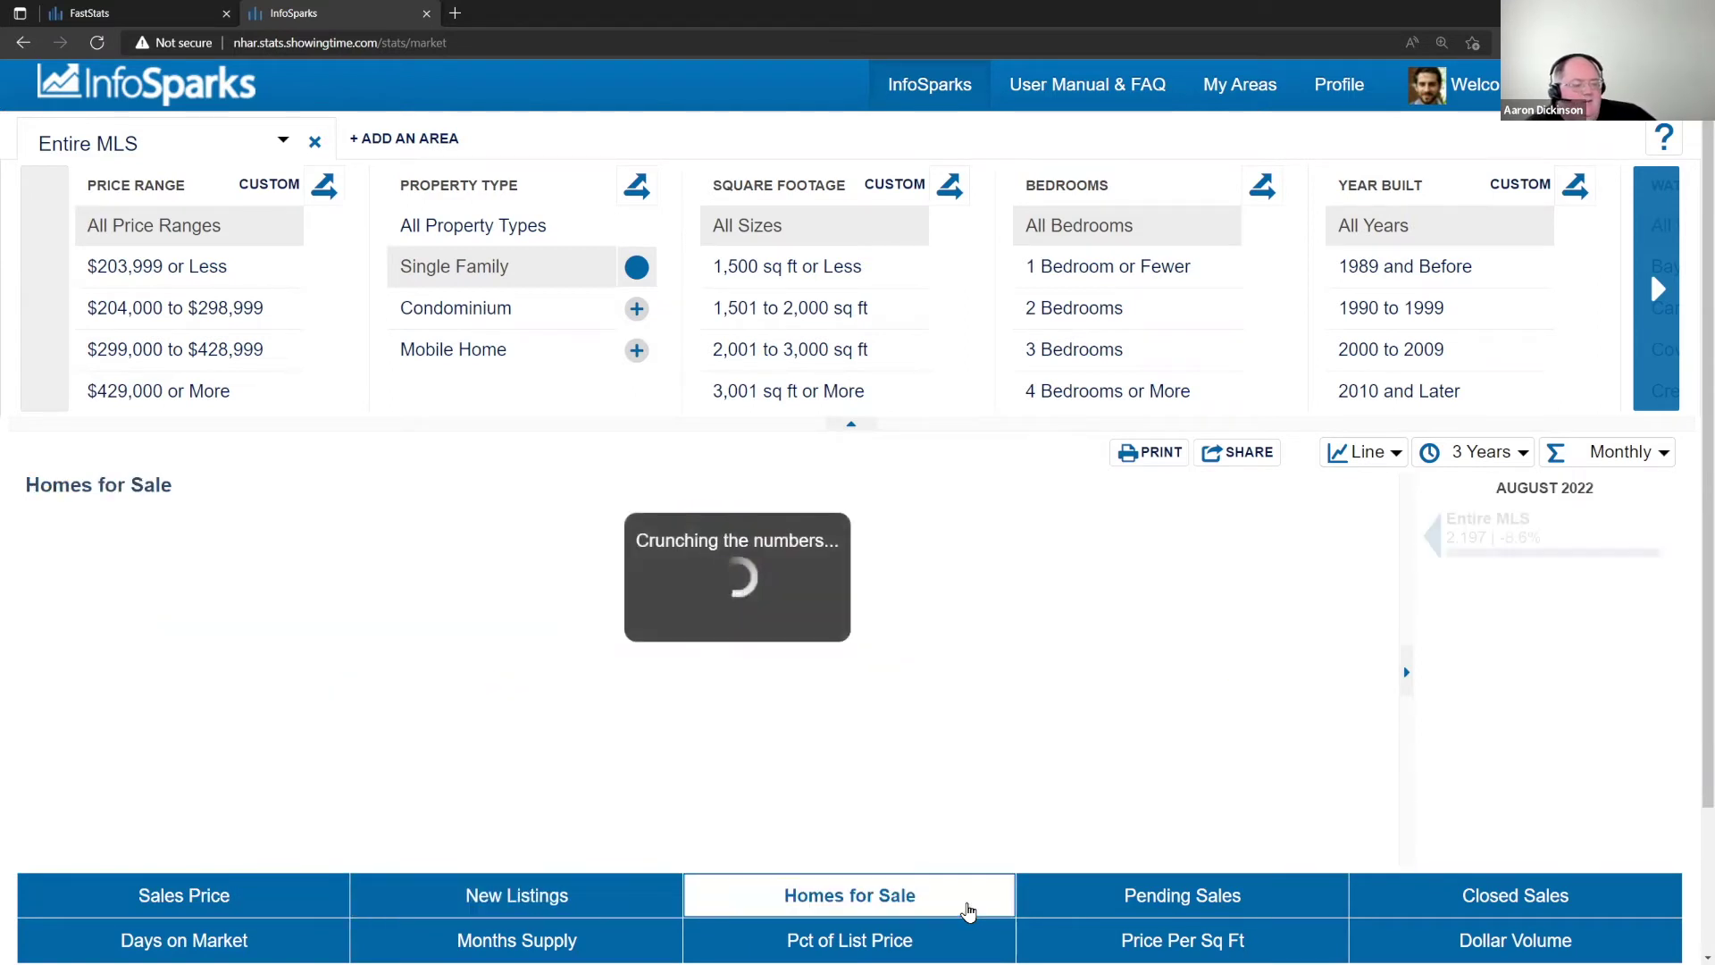
{"action": "left_click", "coordinate": [1065, 902]}
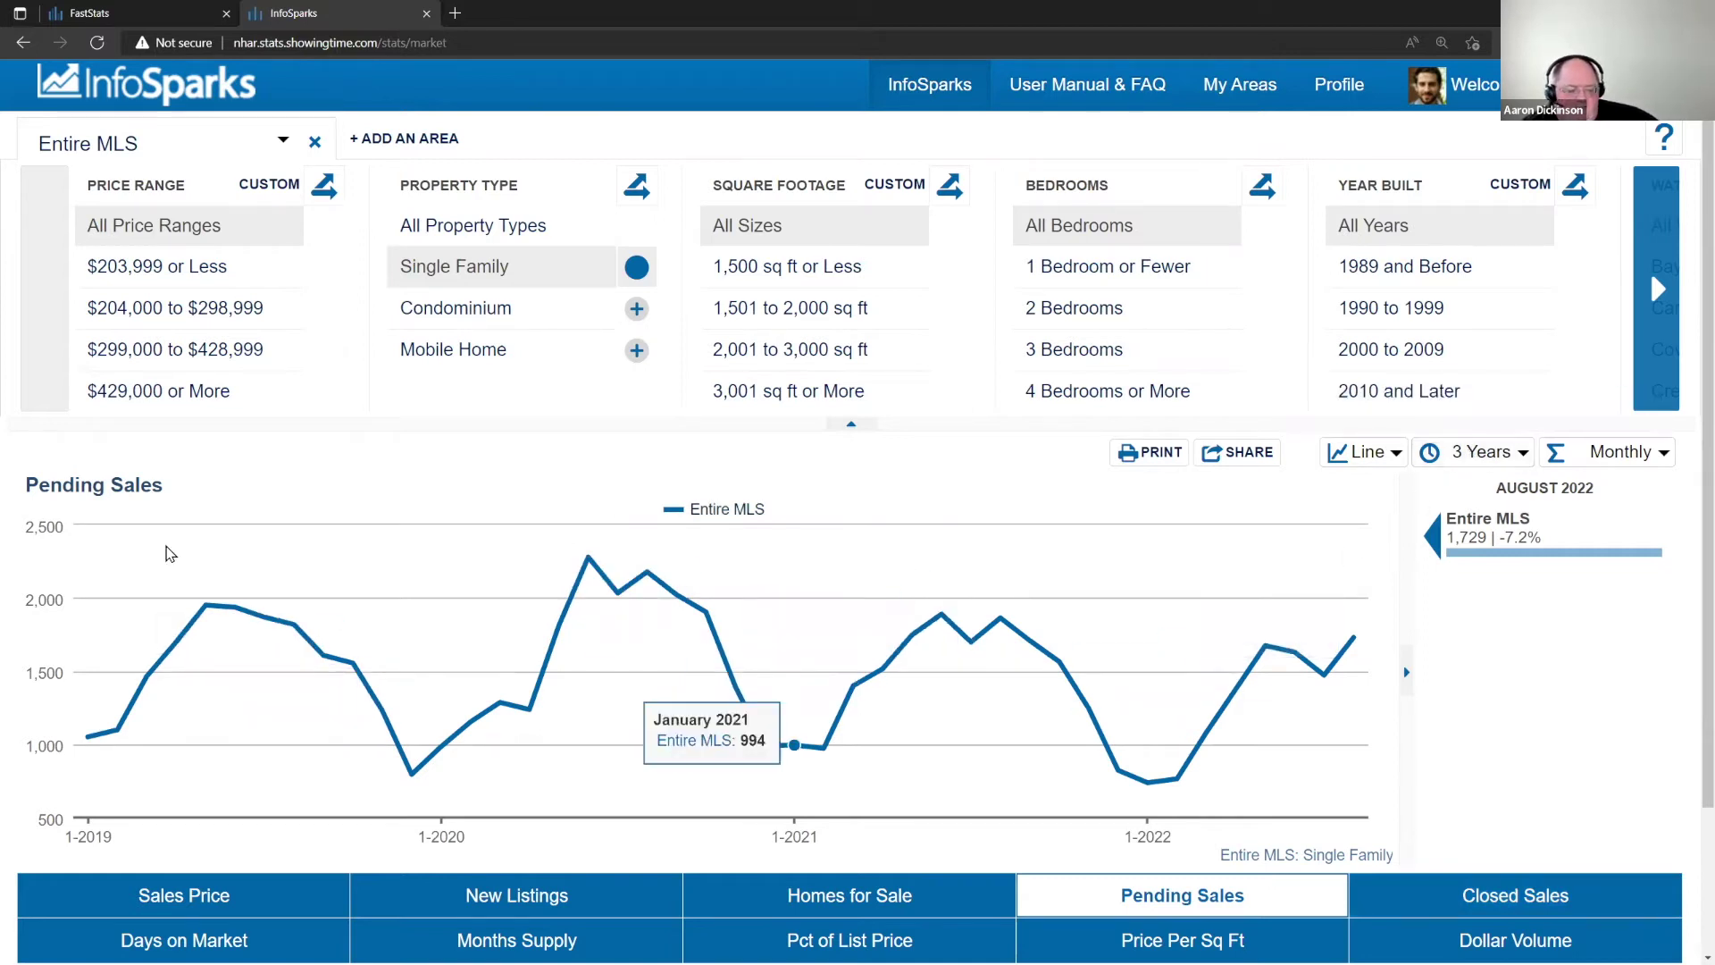
- Try the 1 Year time frame on the Pending Sales chart, and set it to Max
{"action": "left_click", "coordinate": [1519, 452]}
{"action": "left_click", "coordinate": [1531, 493]}
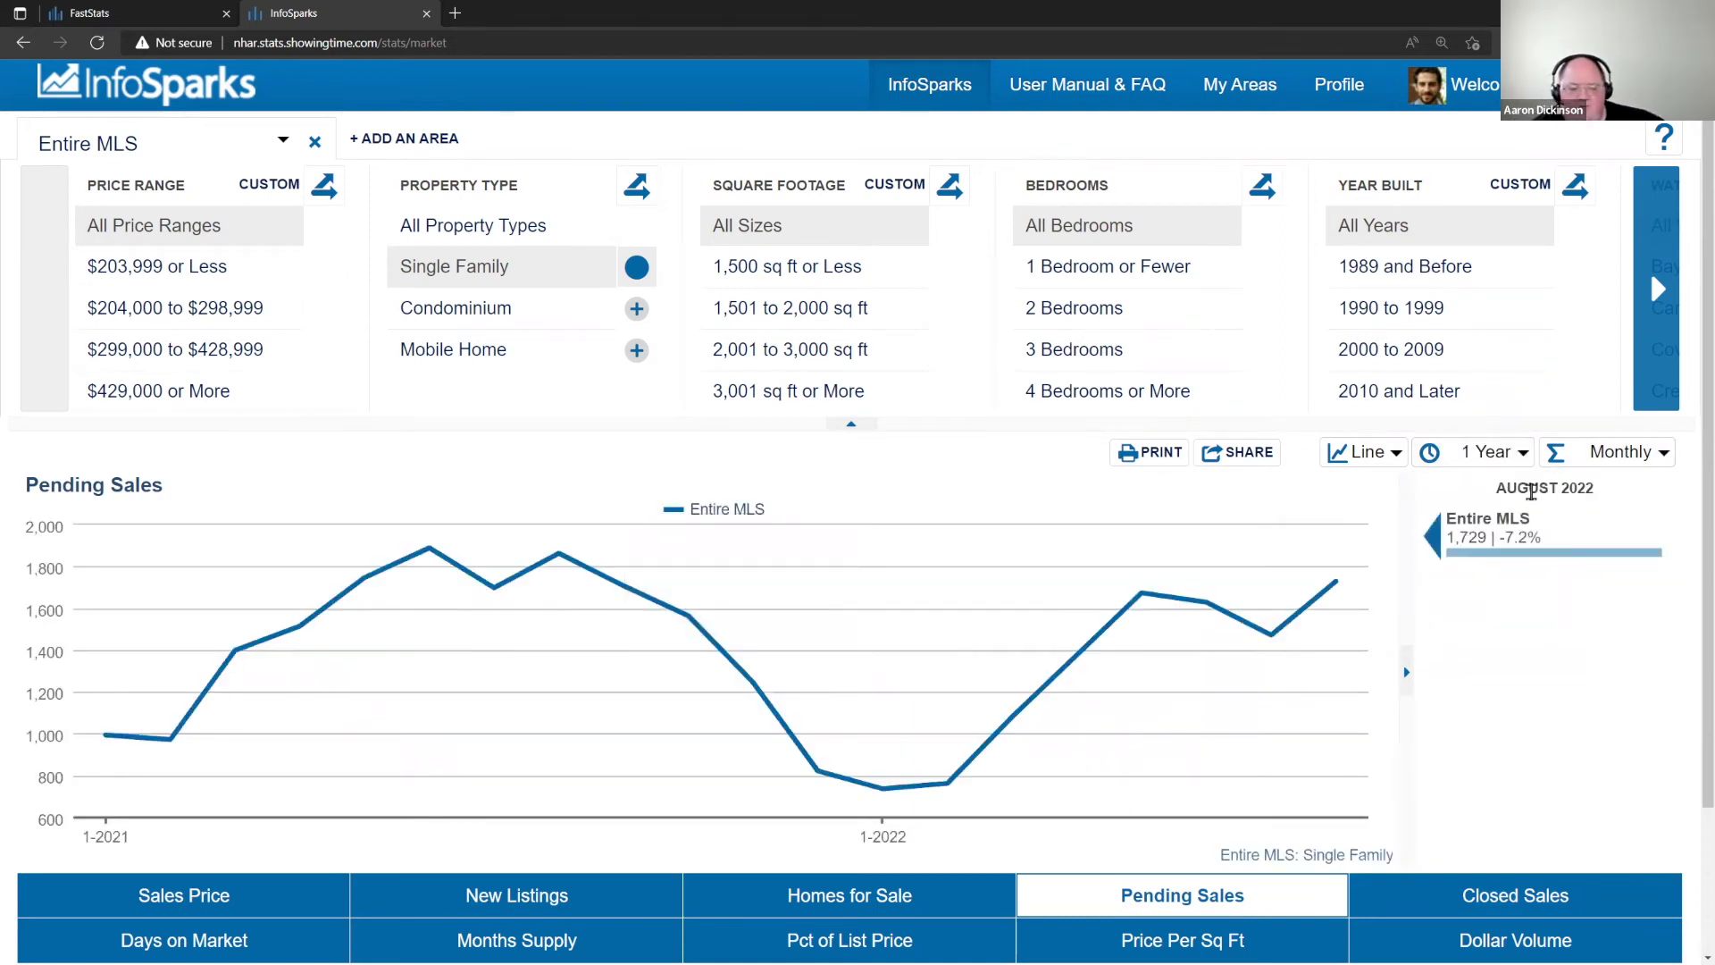
{"action": "left_click", "coordinate": [1509, 452]}
{"action": "left_click", "coordinate": [1537, 636]}
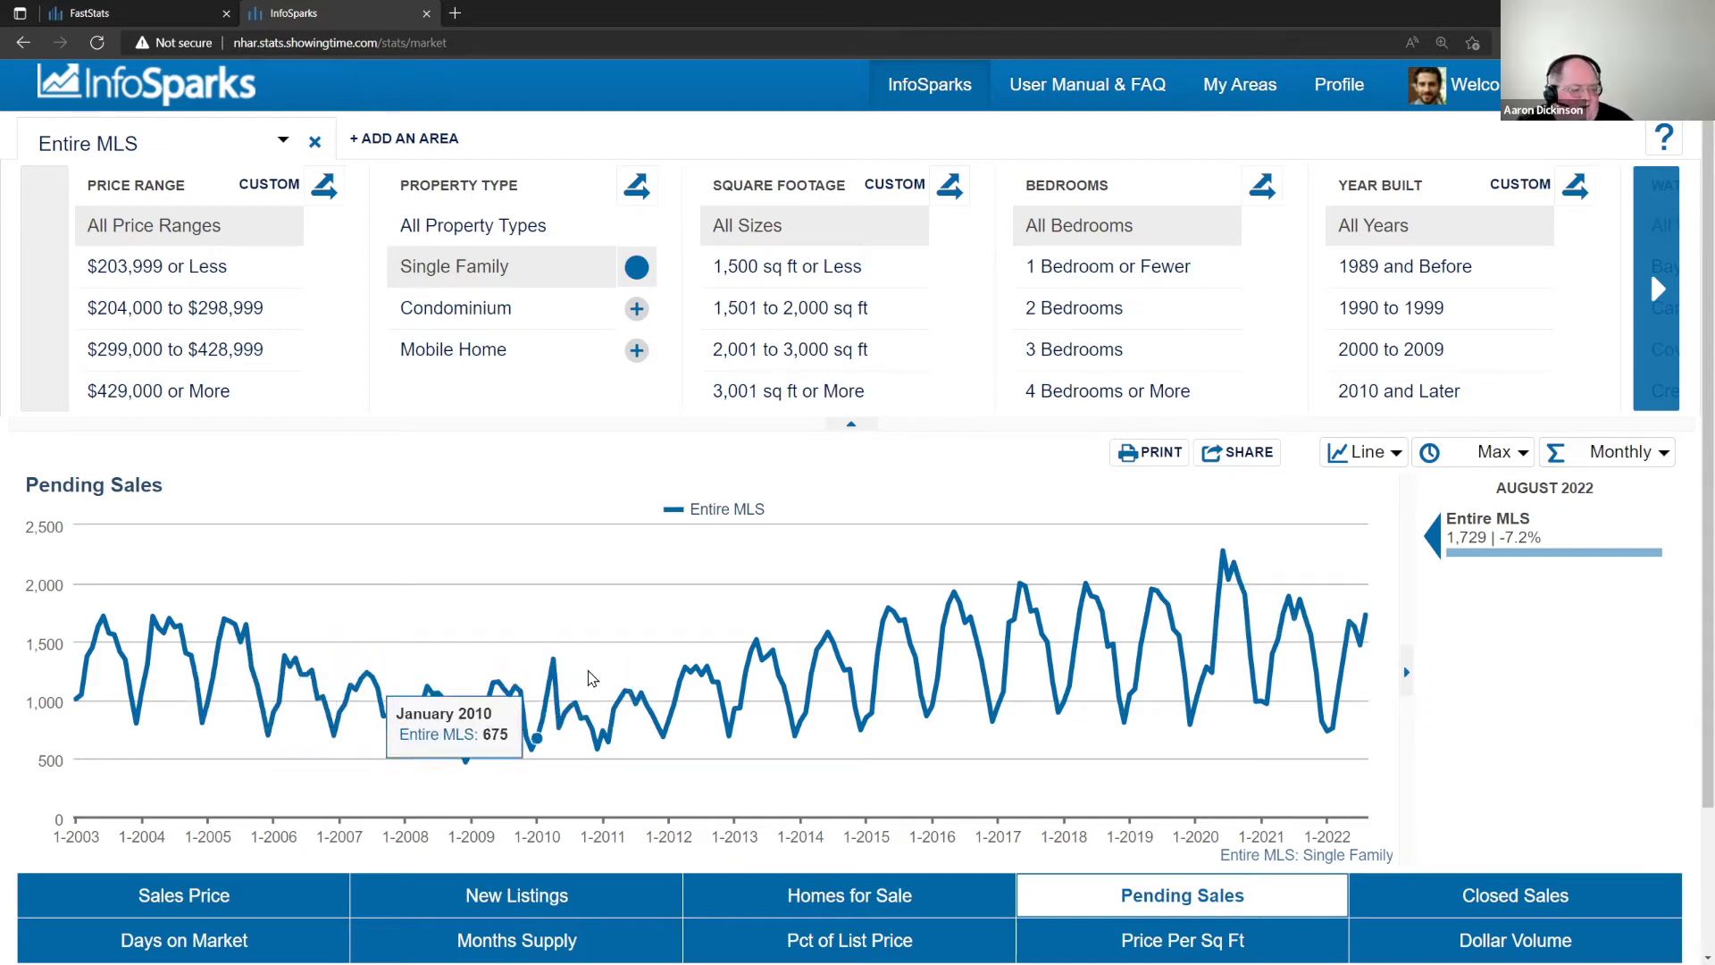
- Set the Pending Sales data points to Rolling 12 Months and inspect the June 2021 point
{"action": "left_click", "coordinate": [1664, 466]}
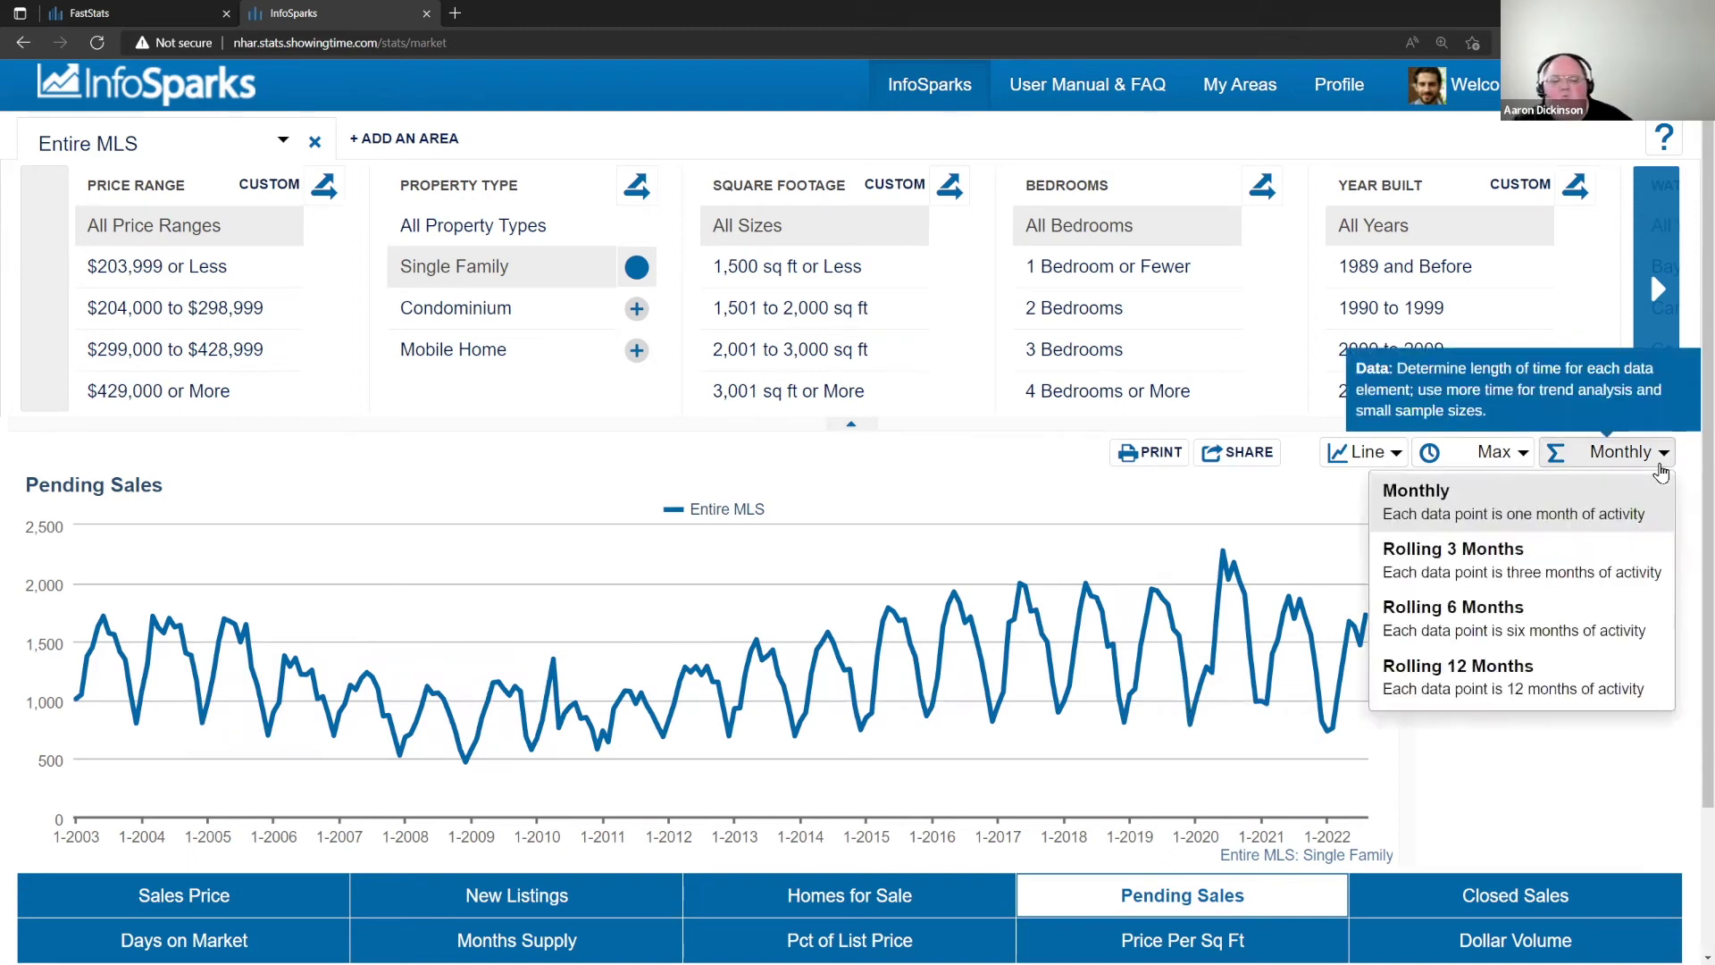
{"action": "left_click", "coordinate": [1611, 684]}
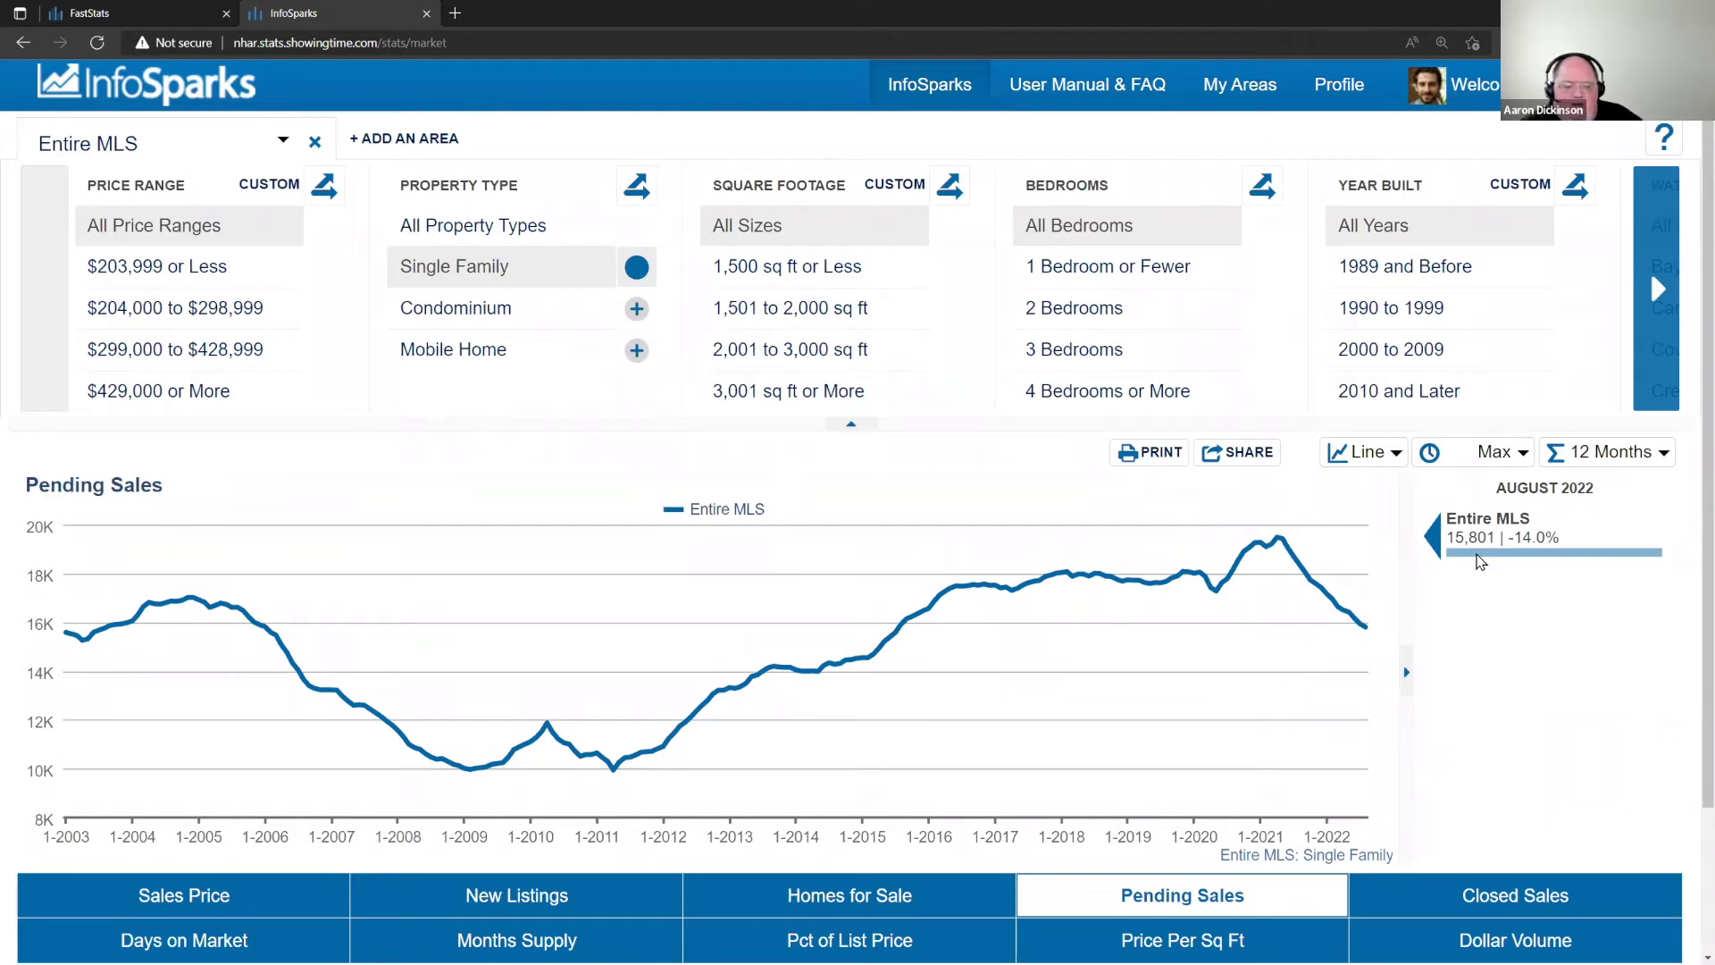
{"action": "mouse_move", "coordinate": [1367, 638]}
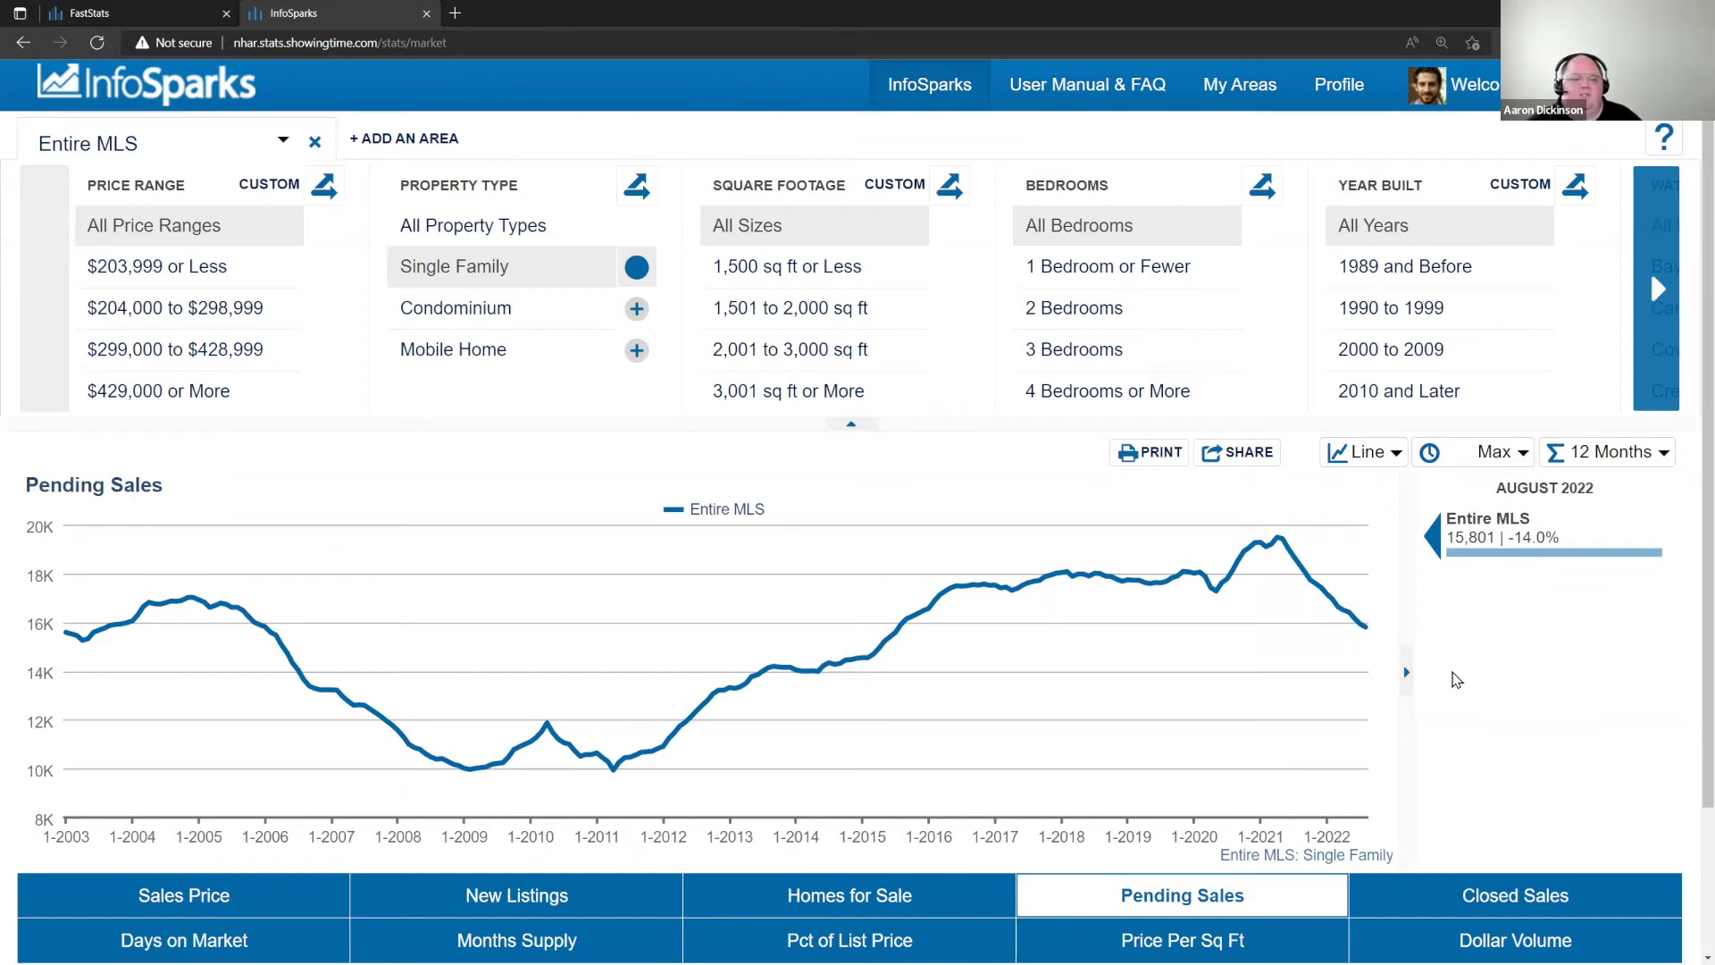
{"action": "mouse_move", "coordinate": [1248, 577]}
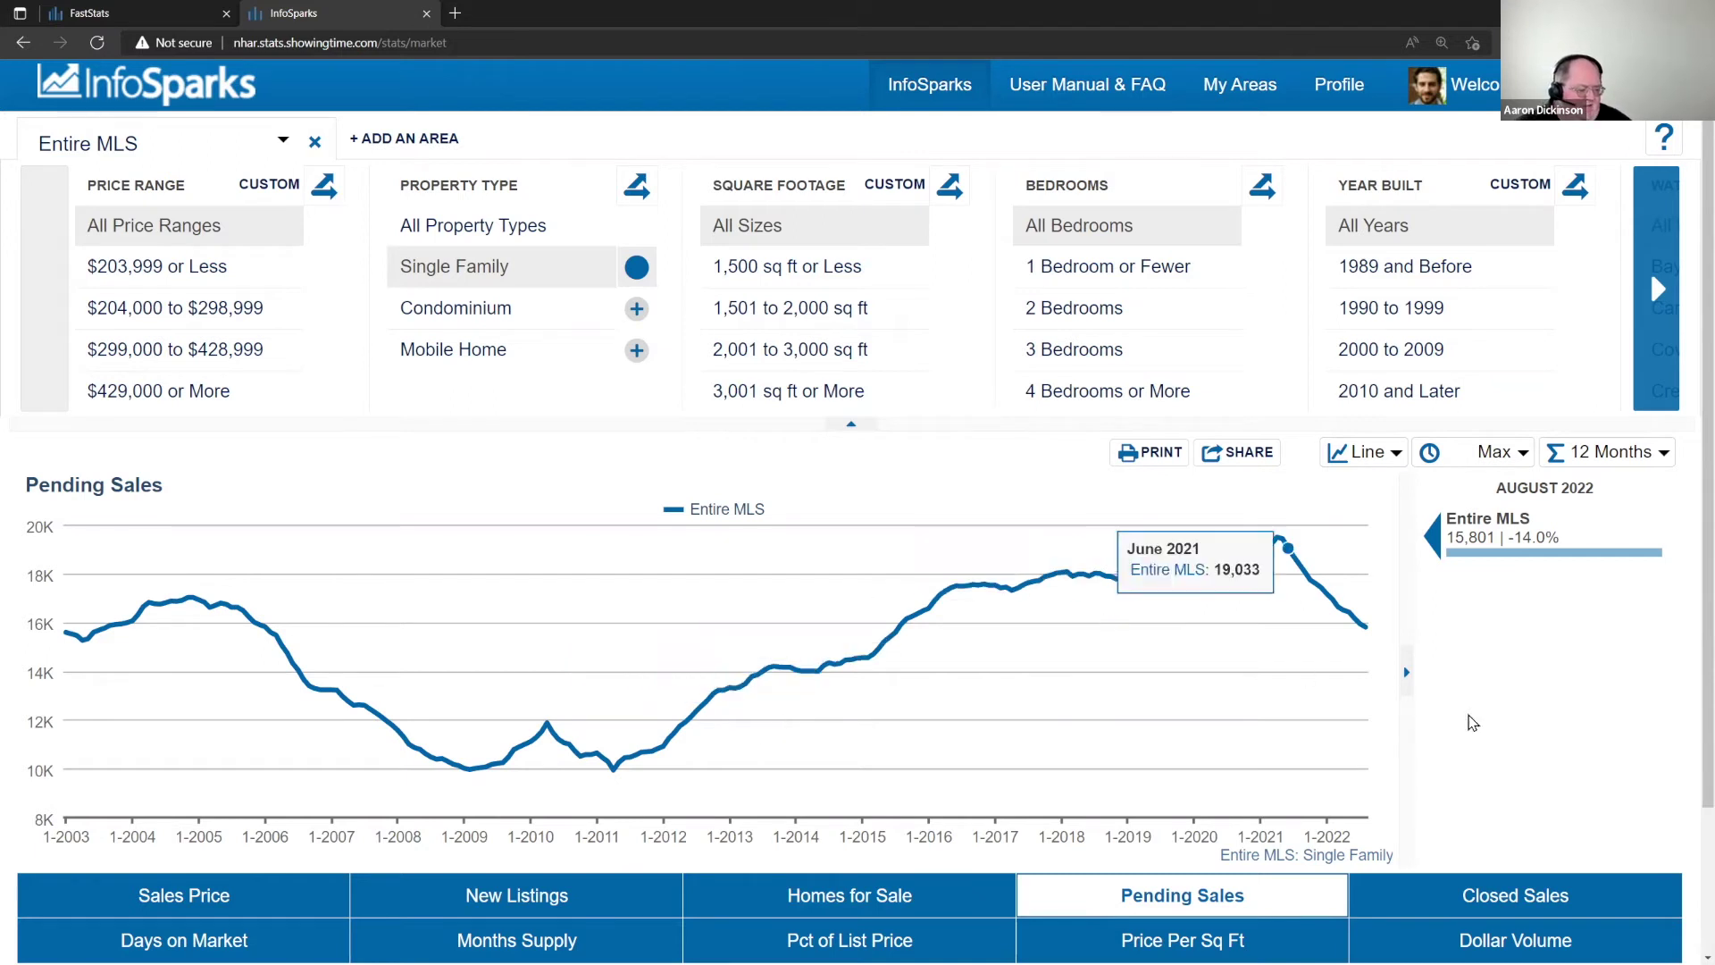
- Return the Pending Sales data points to Monthly and switch the chart to New Listings
{"action": "left_click", "coordinate": [1583, 461]}
{"action": "left_click", "coordinate": [1570, 491]}
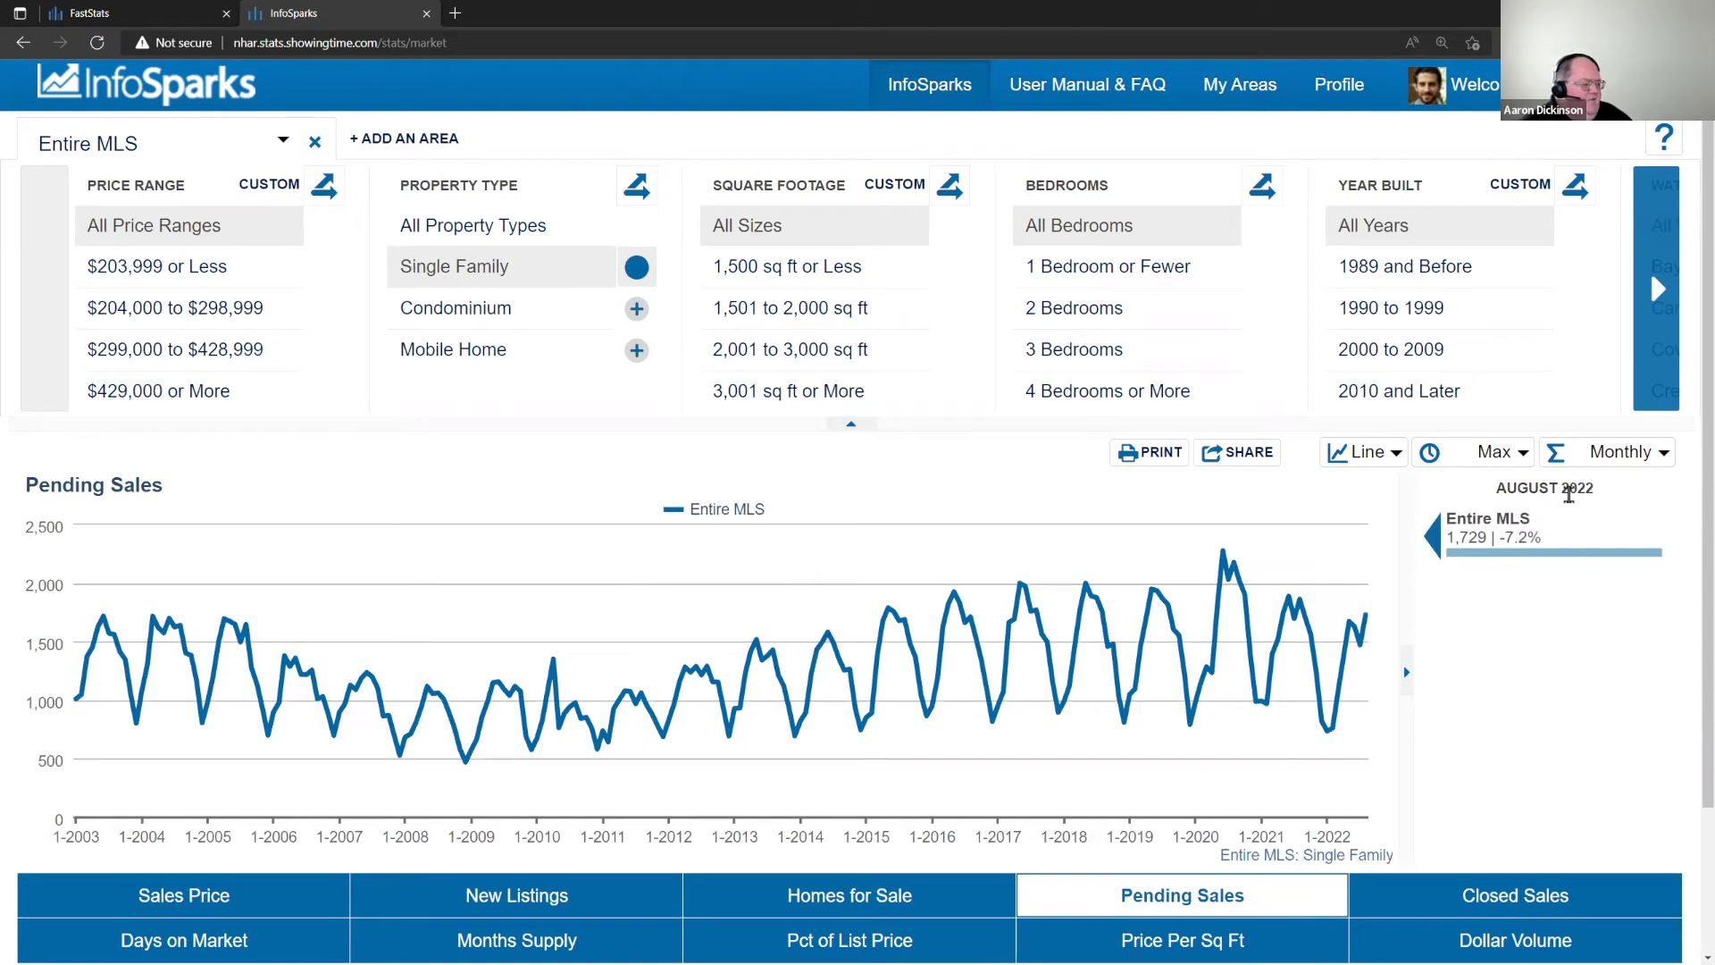
{"action": "left_click", "coordinate": [408, 911]}
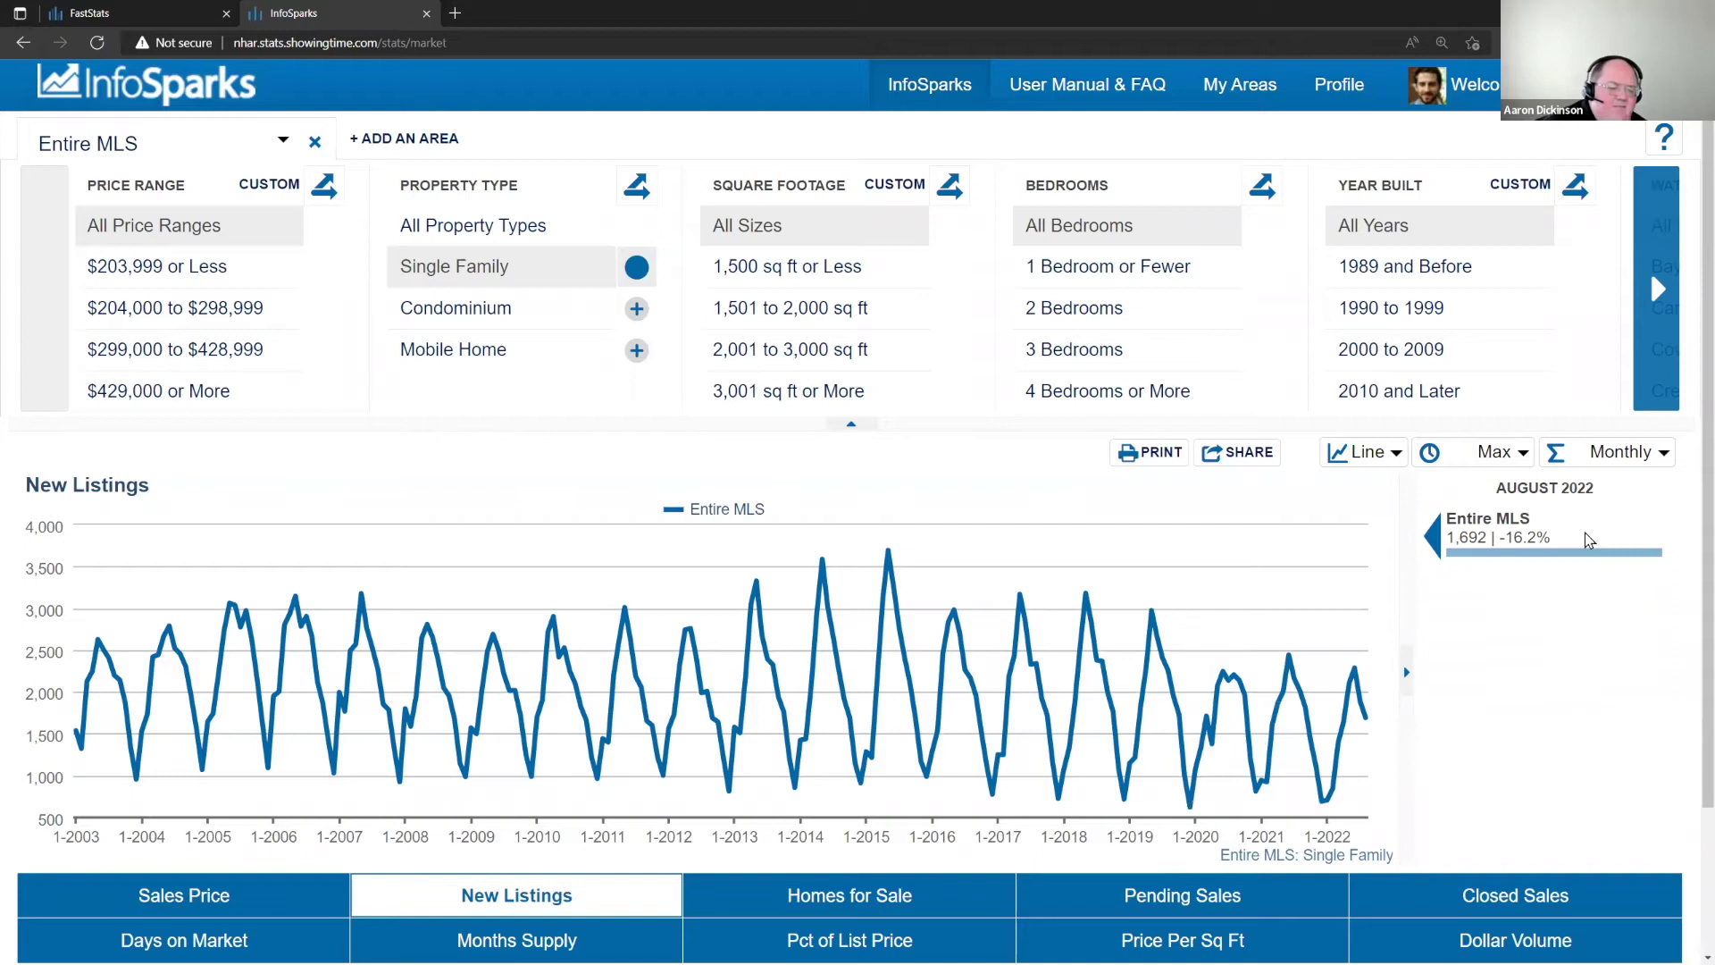
- Try Rolling 12 Months data points on the New Listings chart and return them to Monthly
{"action": "left_click", "coordinate": [1617, 467]}
{"action": "left_click", "coordinate": [1614, 689]}
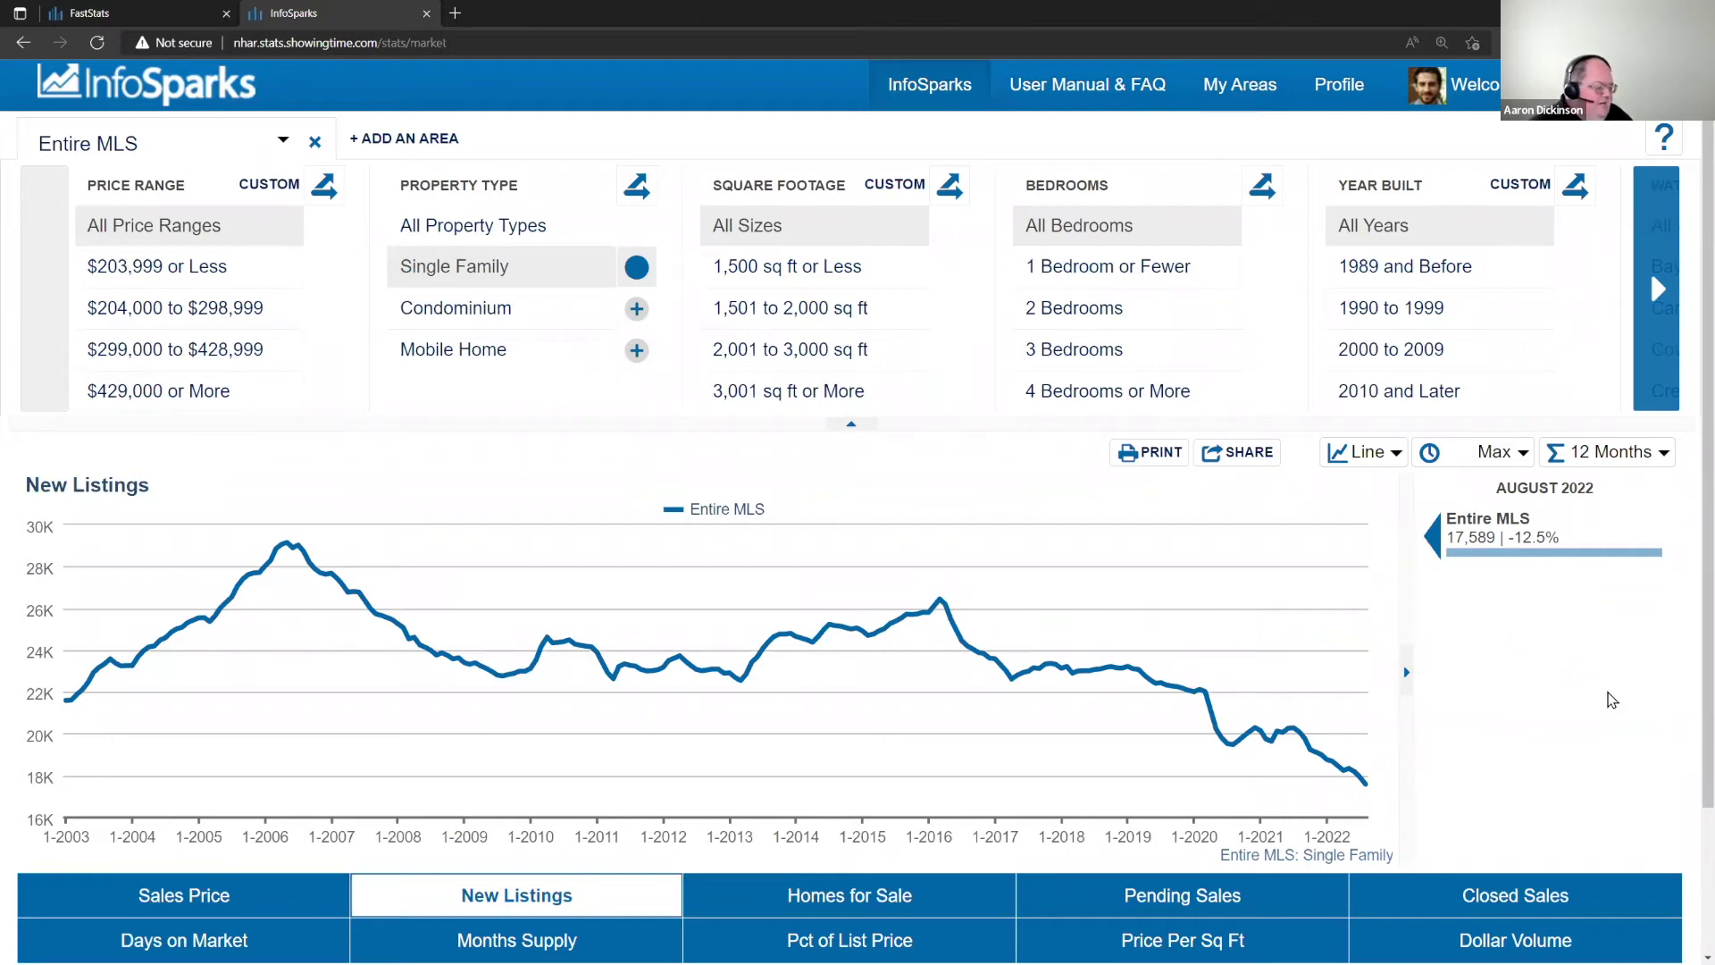
{"action": "left_click", "coordinate": [1599, 452]}
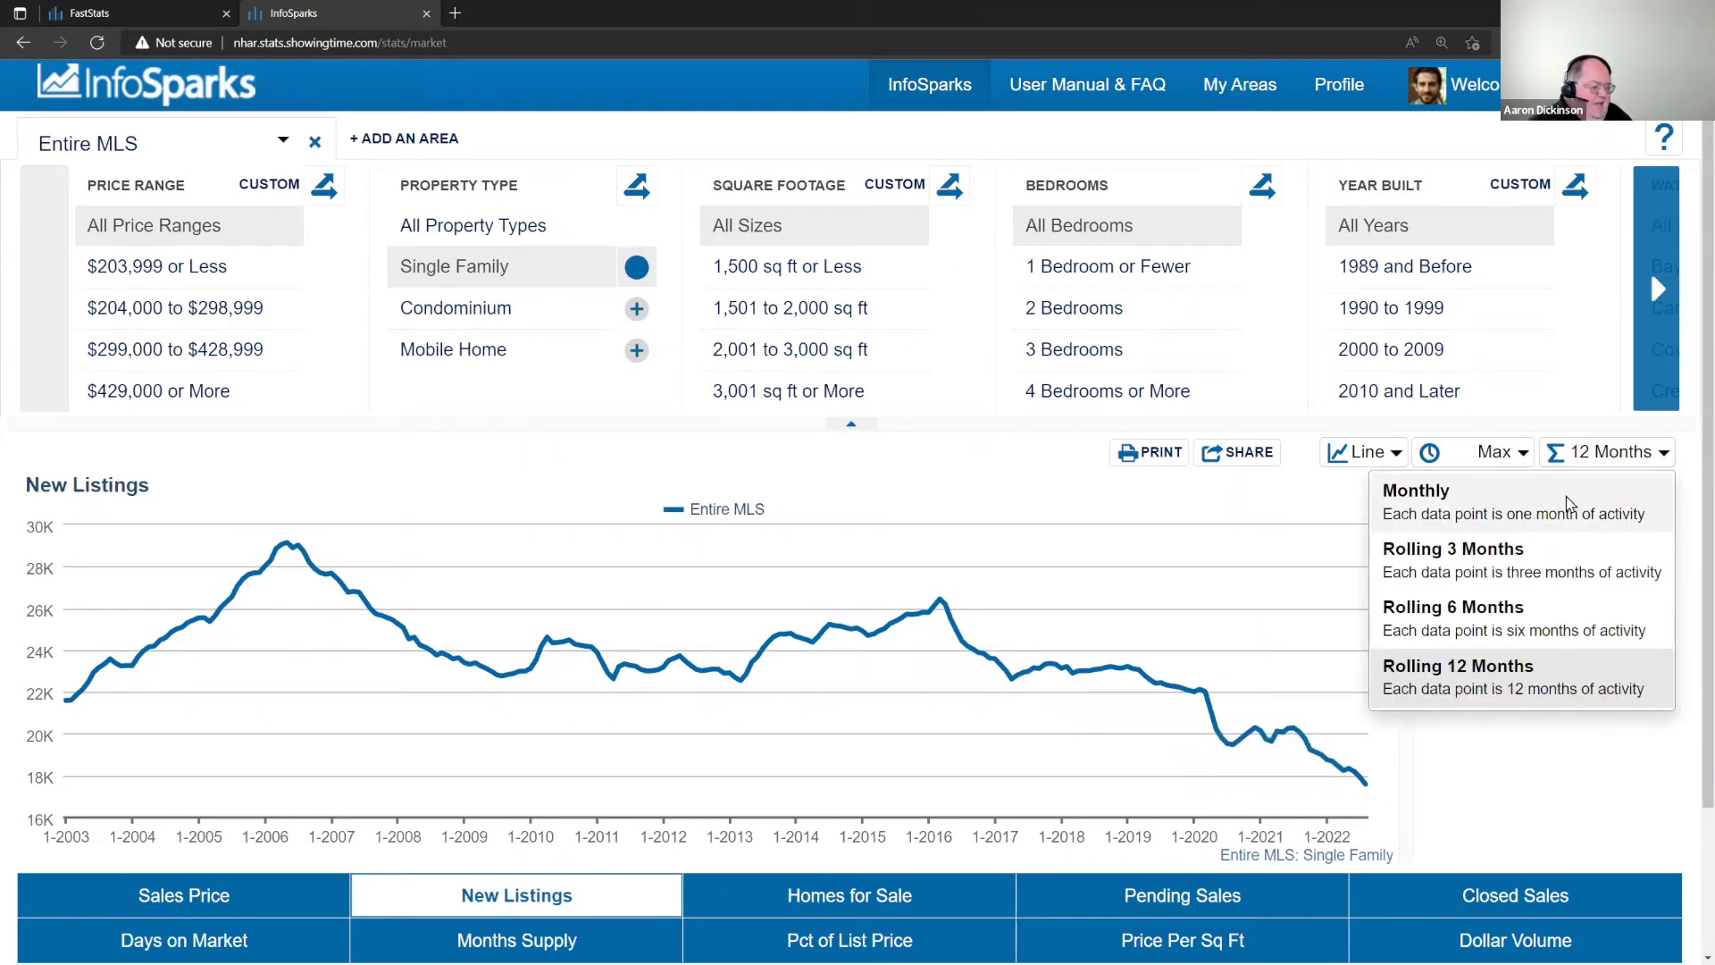
{"action": "left_click", "coordinate": [1569, 505]}
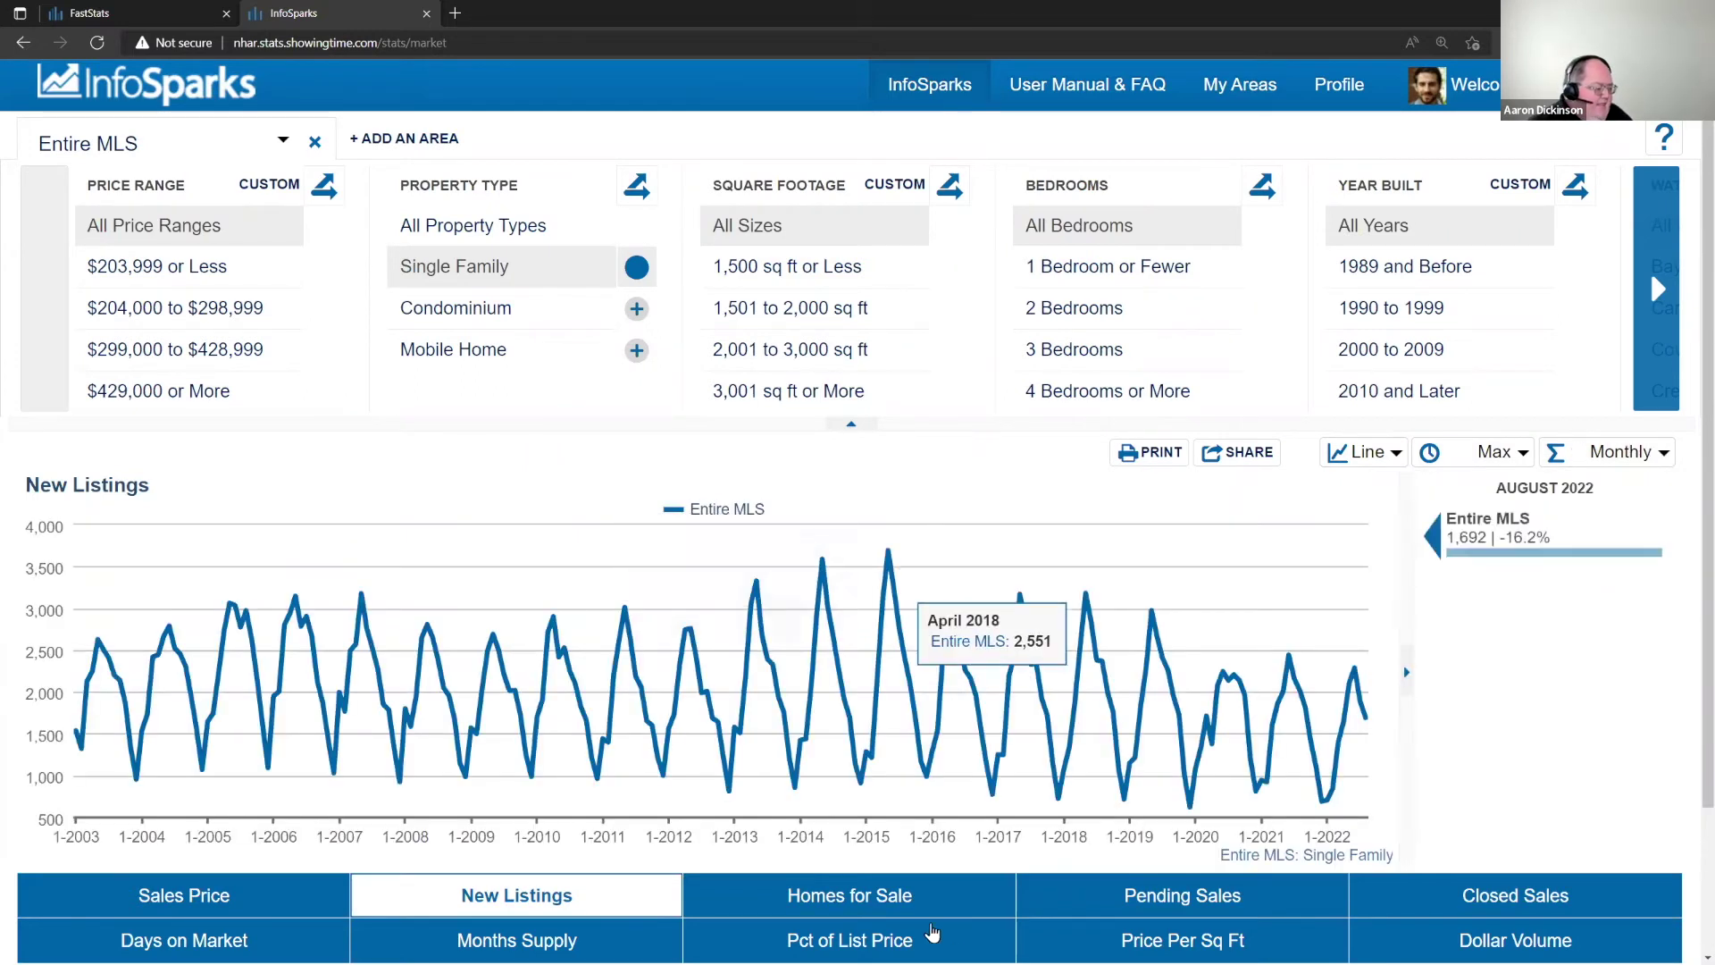
- Look at the Months Supply and Homes for Sale metrics, and switch the chart to median Sales Price
{"action": "left_click", "coordinate": [408, 942]}
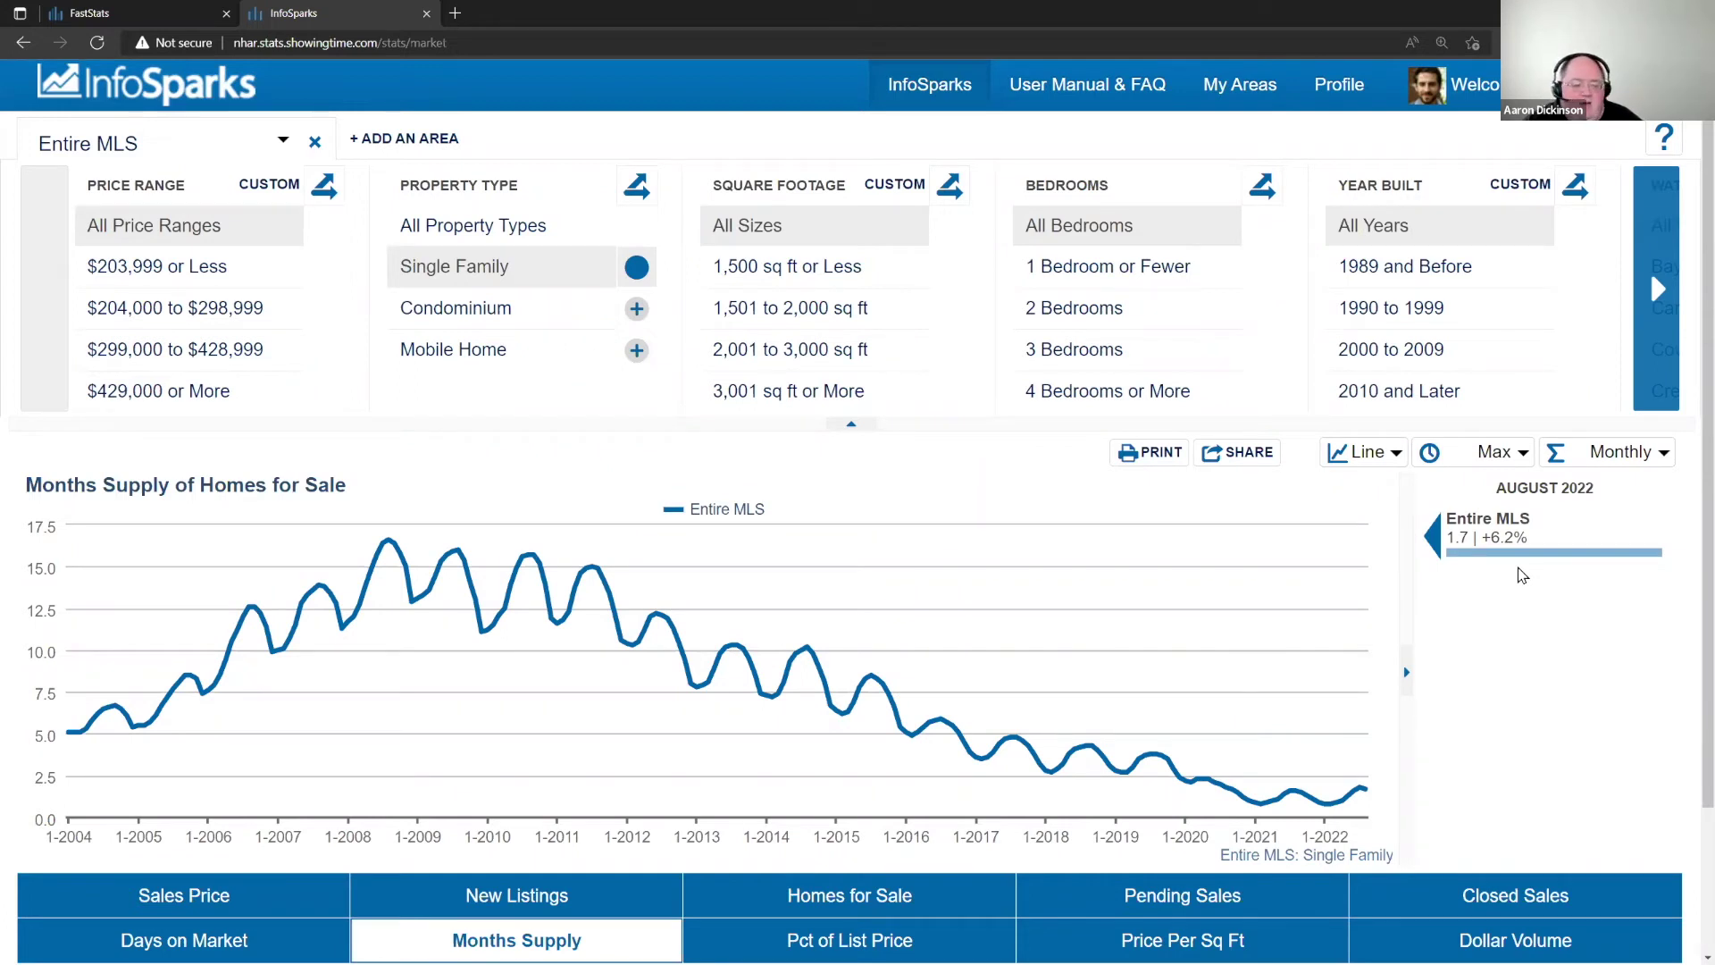
{"action": "left_click", "coordinate": [917, 910]}
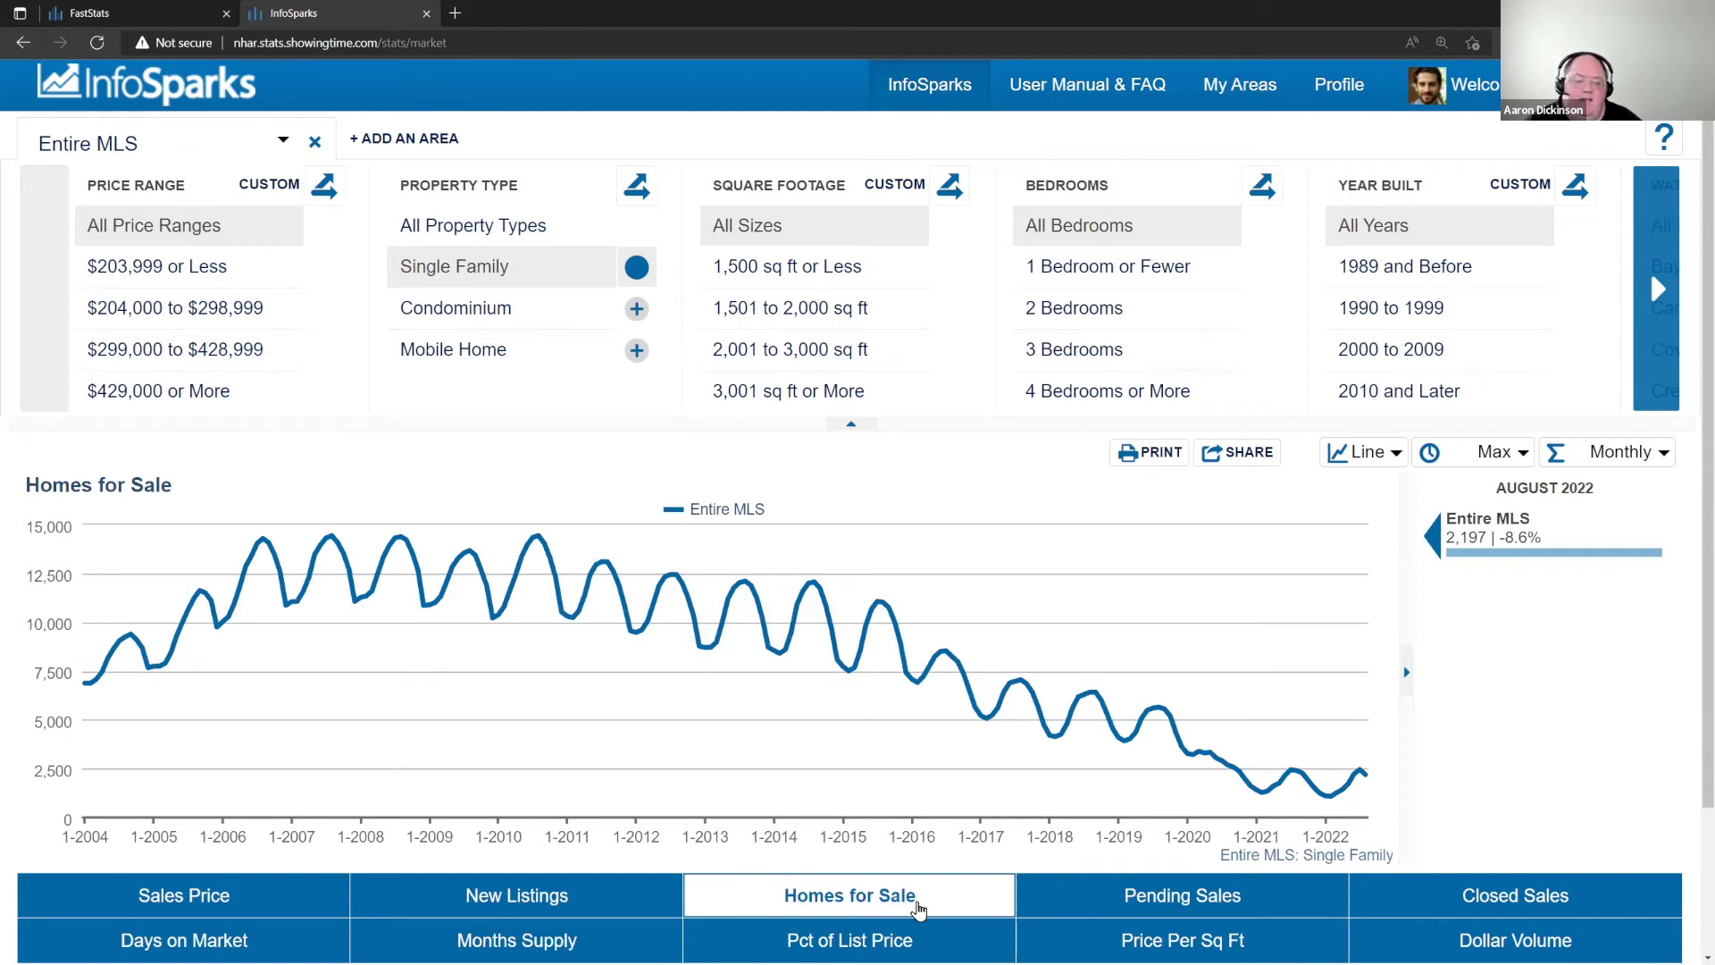
{"action": "left_click", "coordinate": [269, 895]}
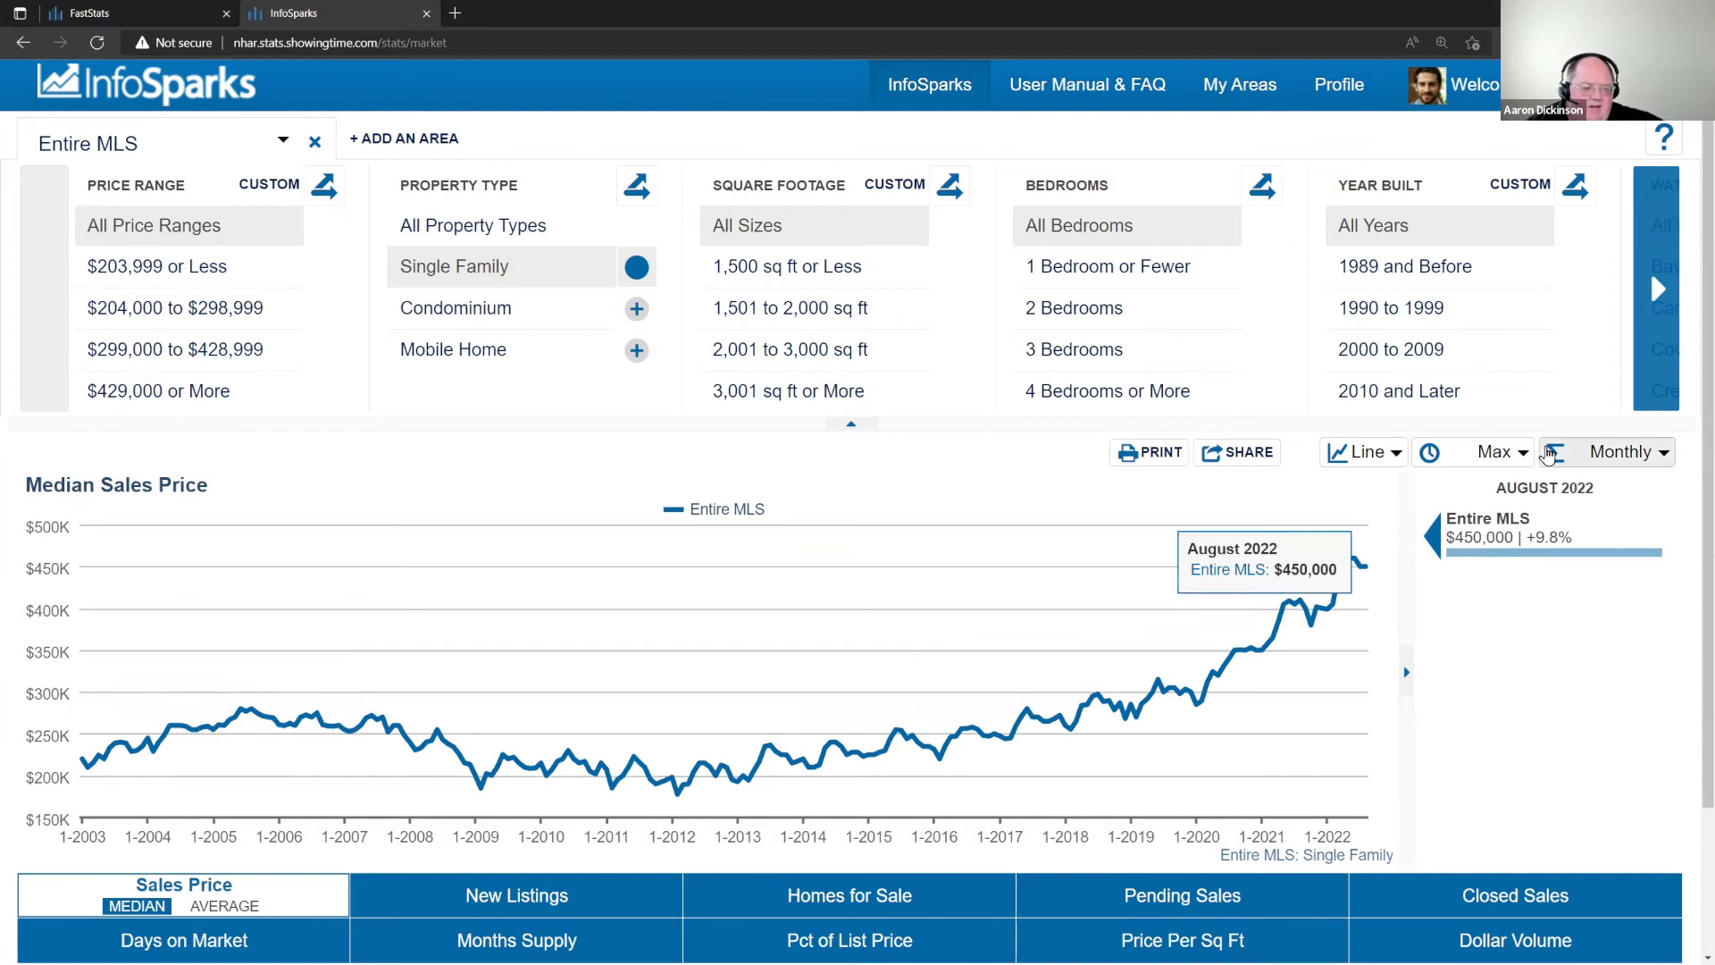
- Change the Median Sales Price chart from a line to a bar graph and look at the yearly bars
{"action": "left_click", "coordinate": [1376, 453]}
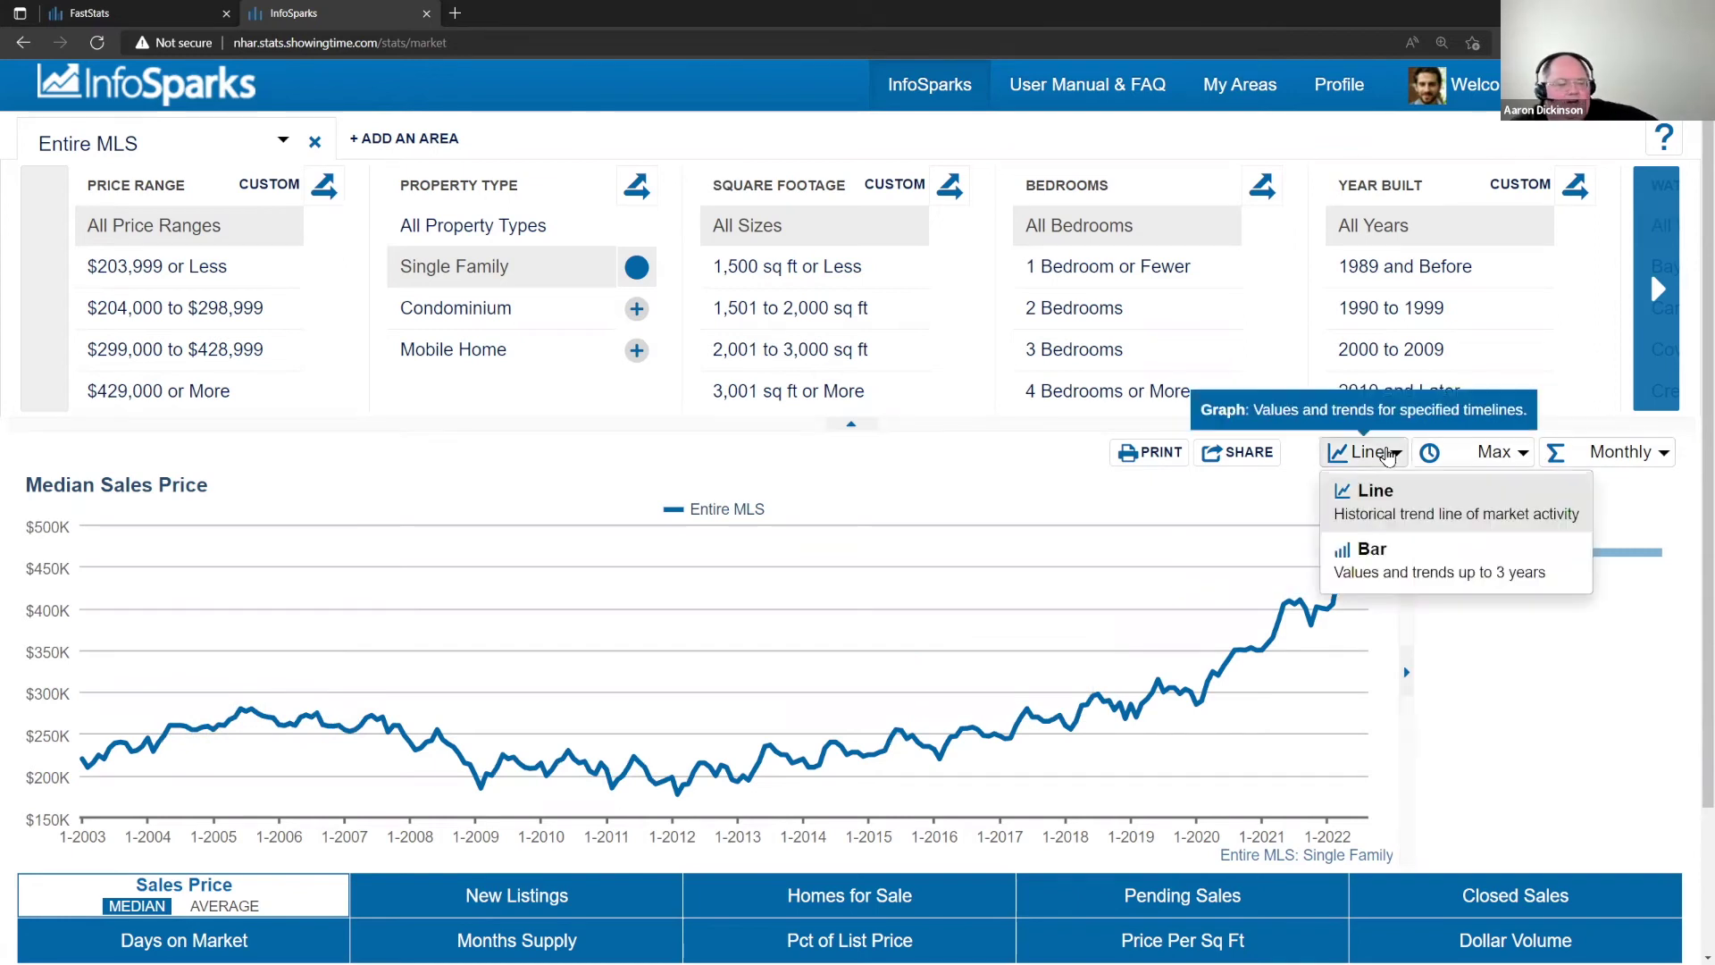
{"action": "left_click", "coordinate": [1508, 559]}
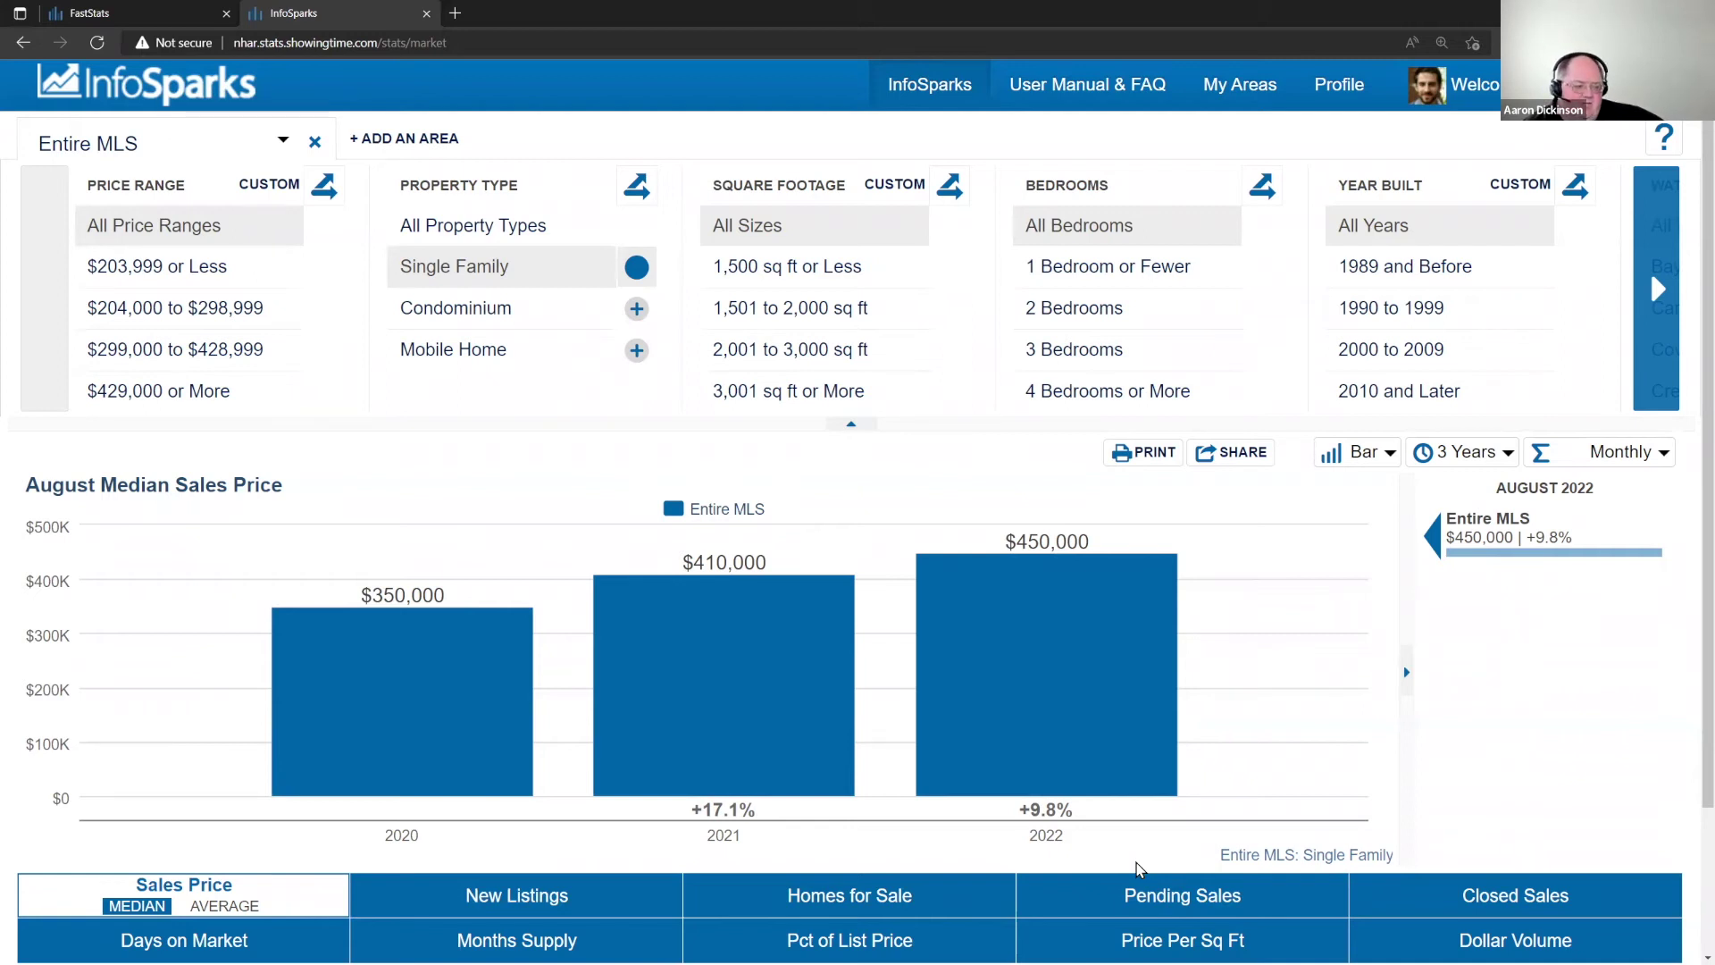
{"action": "mouse_move", "coordinate": [803, 780]}
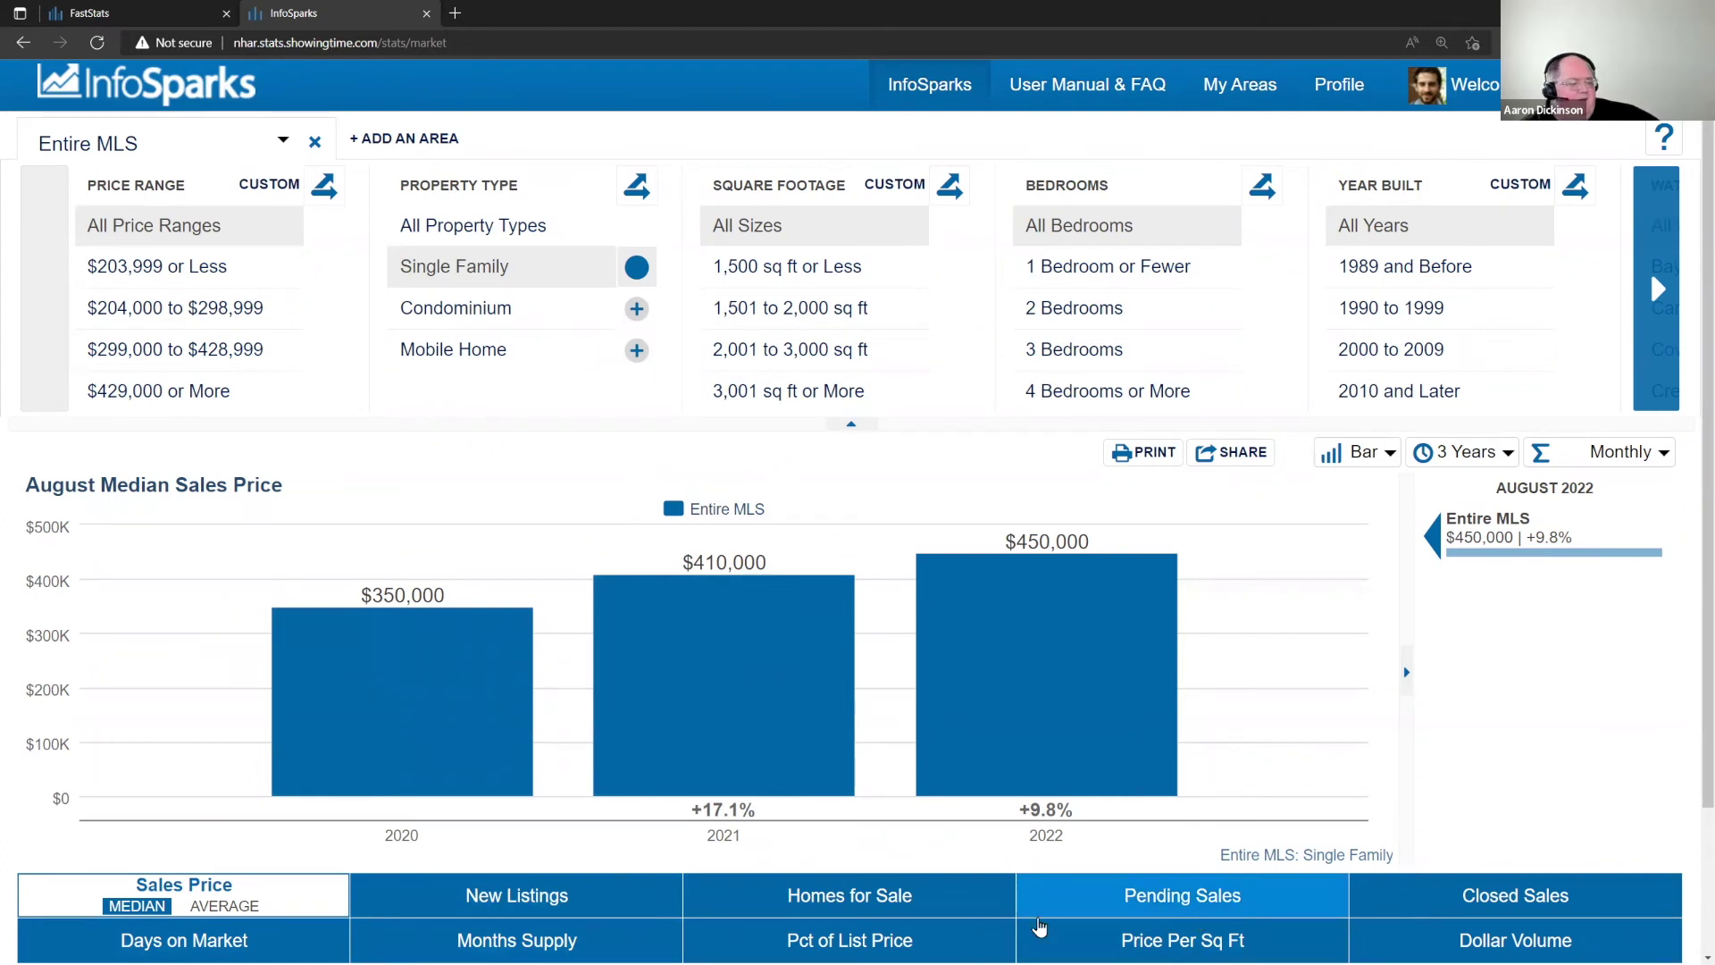
- View the Homes for Sale and Pct of List Price bar charts, and switch the metric to Price Per Sq Ft
{"action": "left_click", "coordinate": [935, 904]}
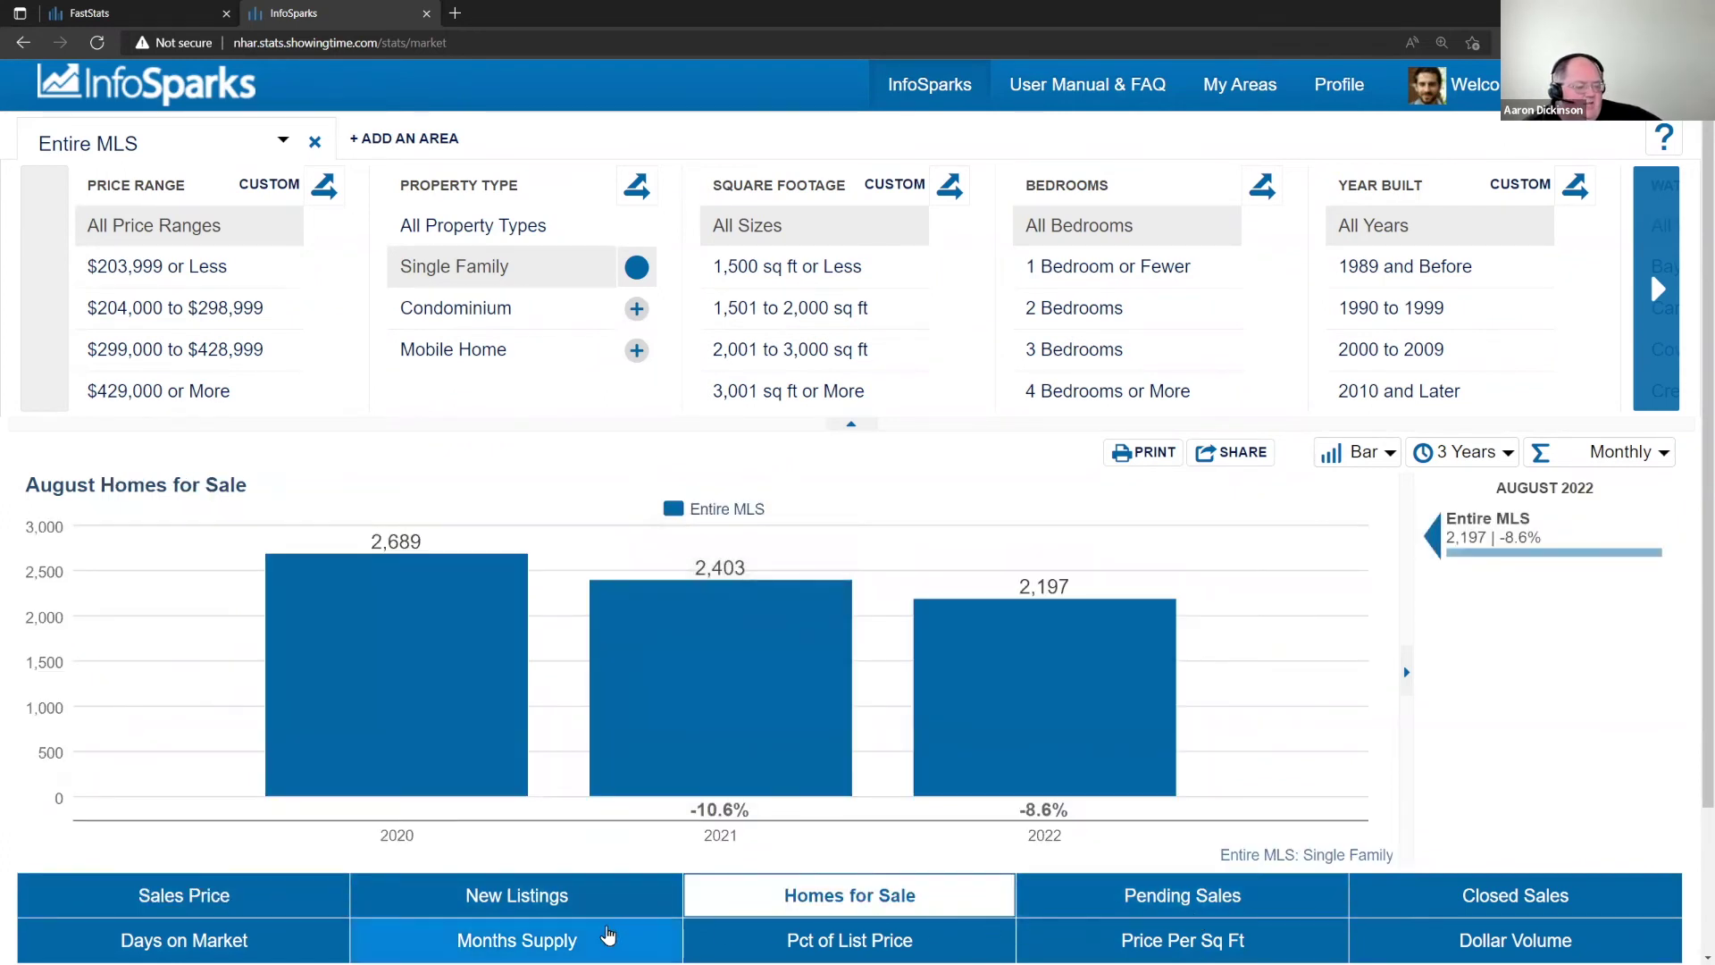
{"action": "left_click", "coordinate": [773, 940]}
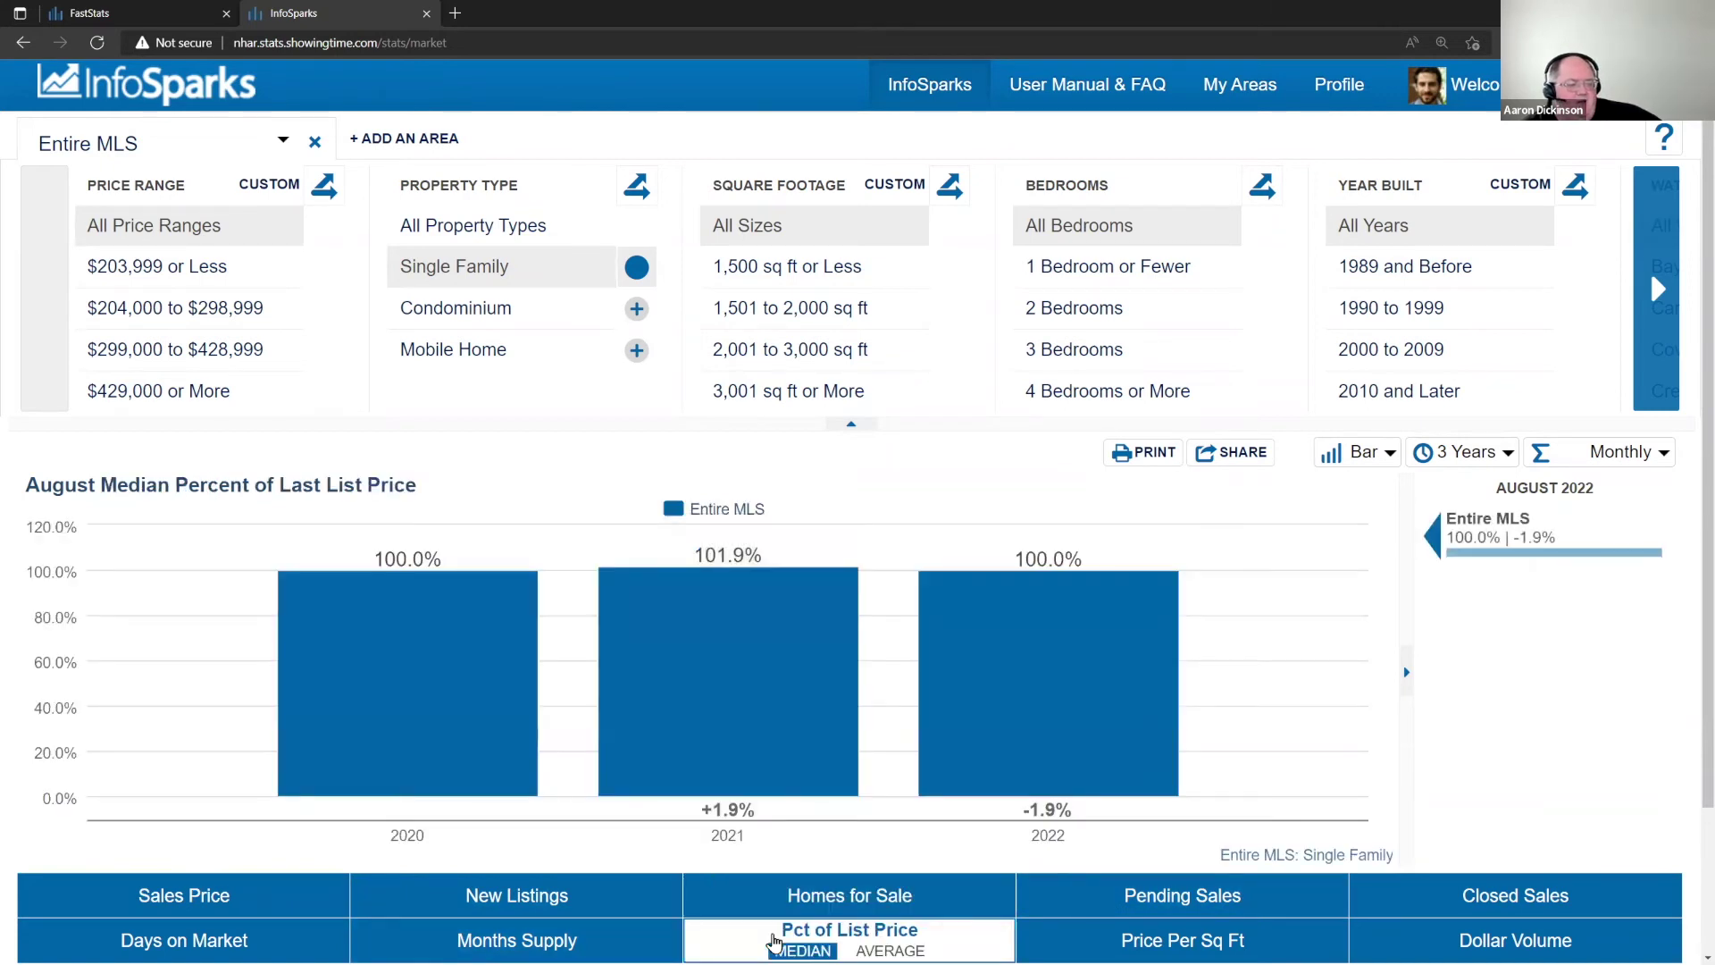
{"action": "left_click", "coordinate": [1078, 942]}
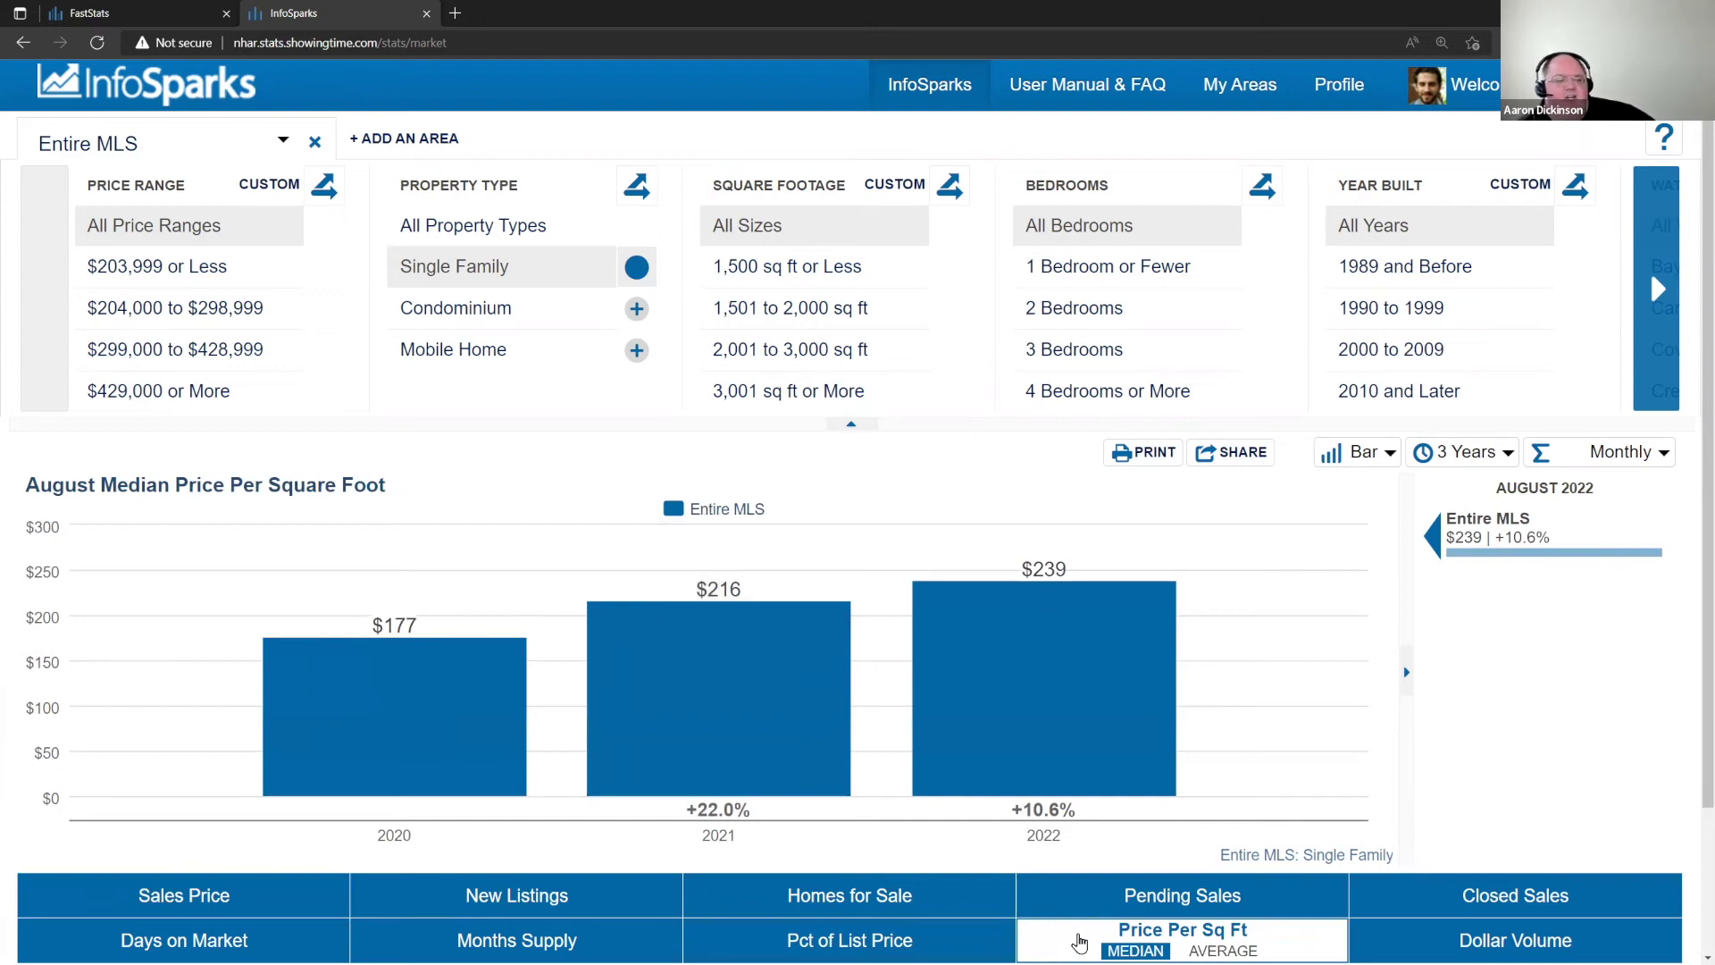
- Change the Median Price Per Square Foot chart back to a line graph and open its printable PDF
{"action": "left_click", "coordinate": [1358, 452]}
{"action": "left_click", "coordinate": [1360, 504]}
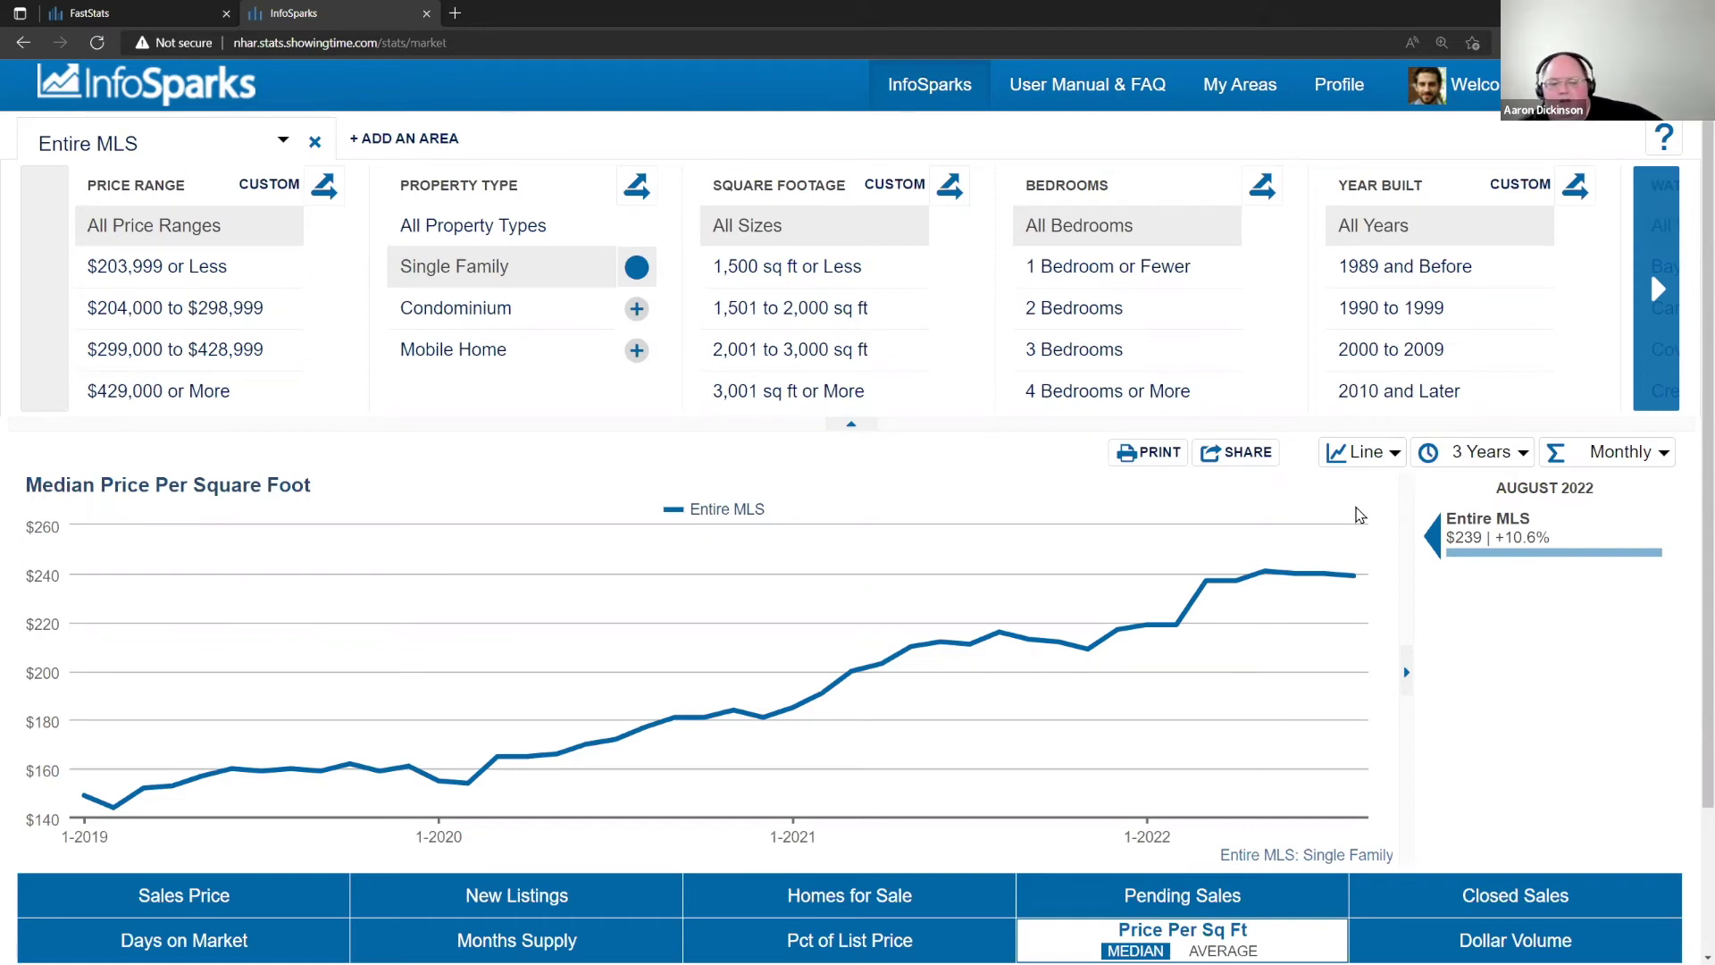
{"action": "left_click", "coordinate": [1152, 453]}
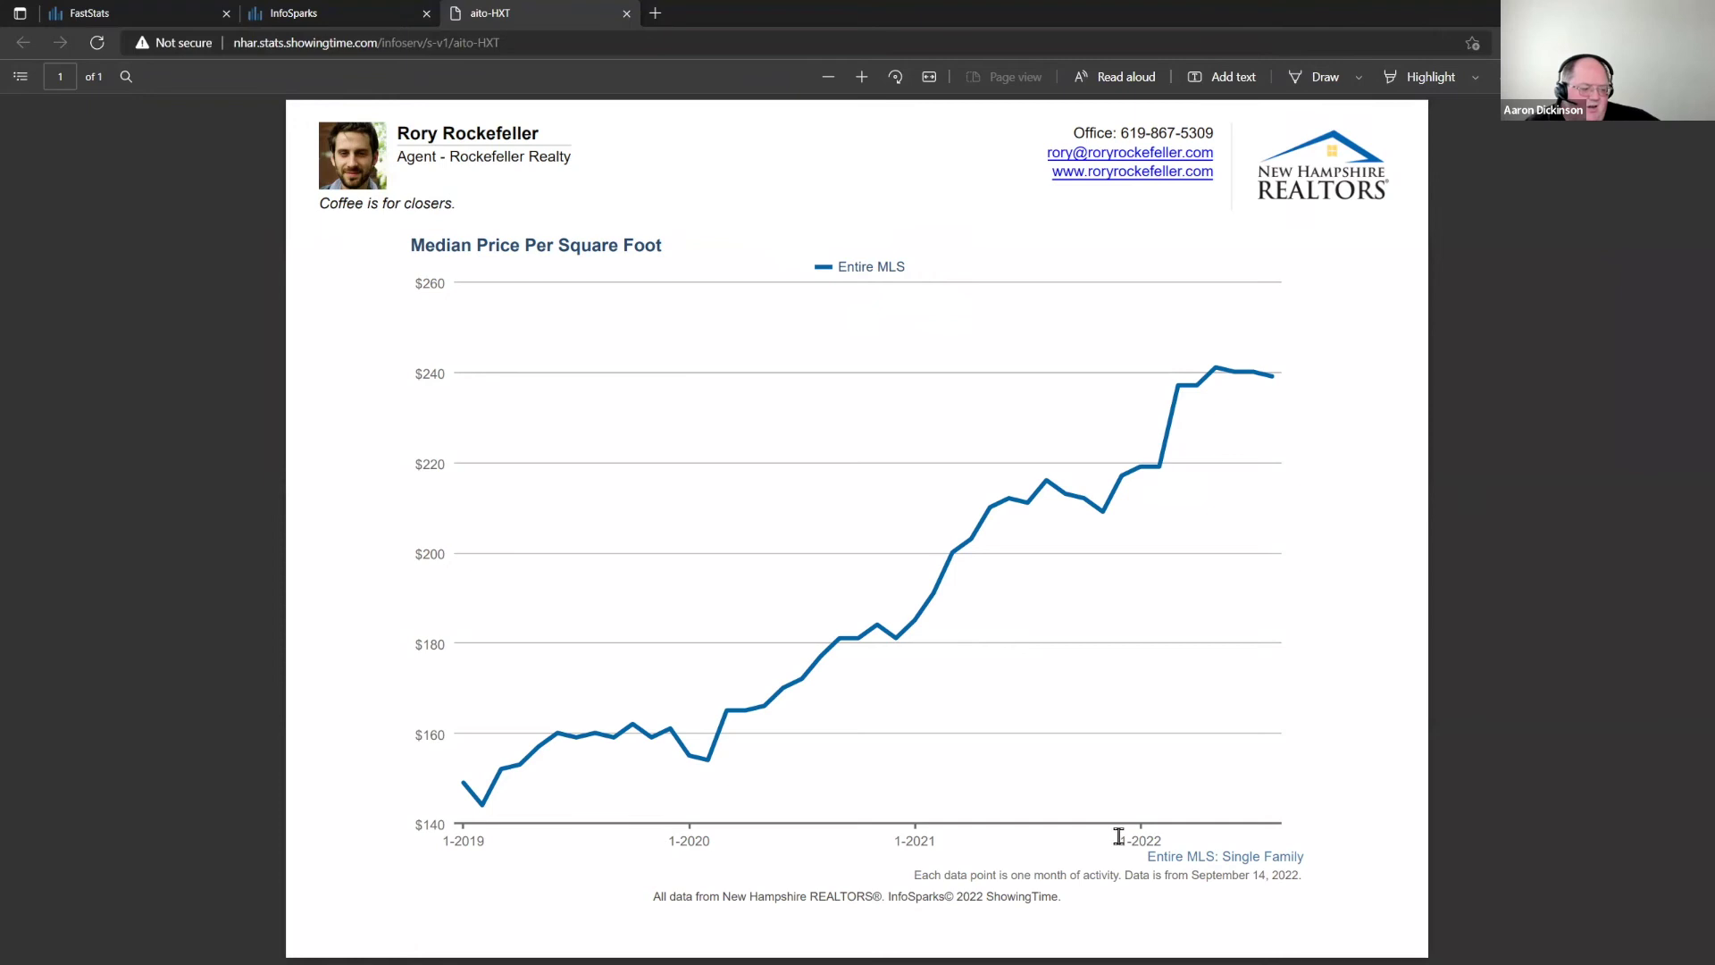
- Examine the filter, data date and source notes beneath the chart in the PDF, and close the PDF and share options
{"action": "left_click_drag", "start_coordinate": [1144, 856], "coordinate": [1302, 853]}
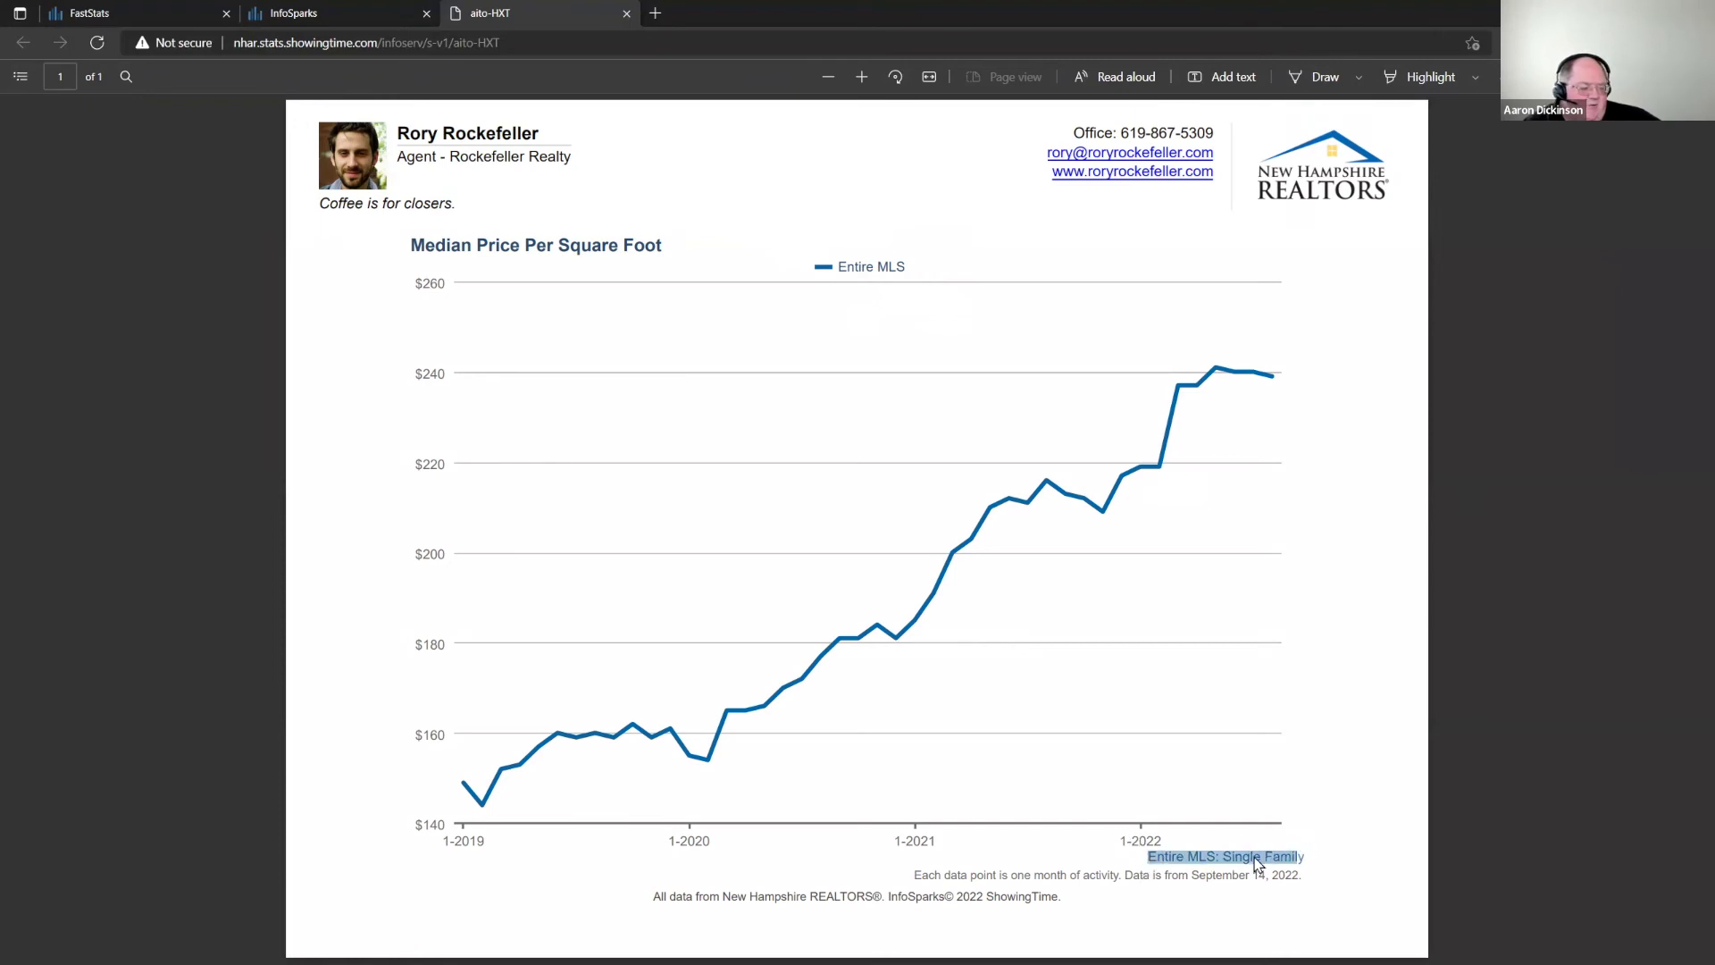
{"action": "left_click_drag", "start_coordinate": [913, 875], "coordinate": [1302, 879]}
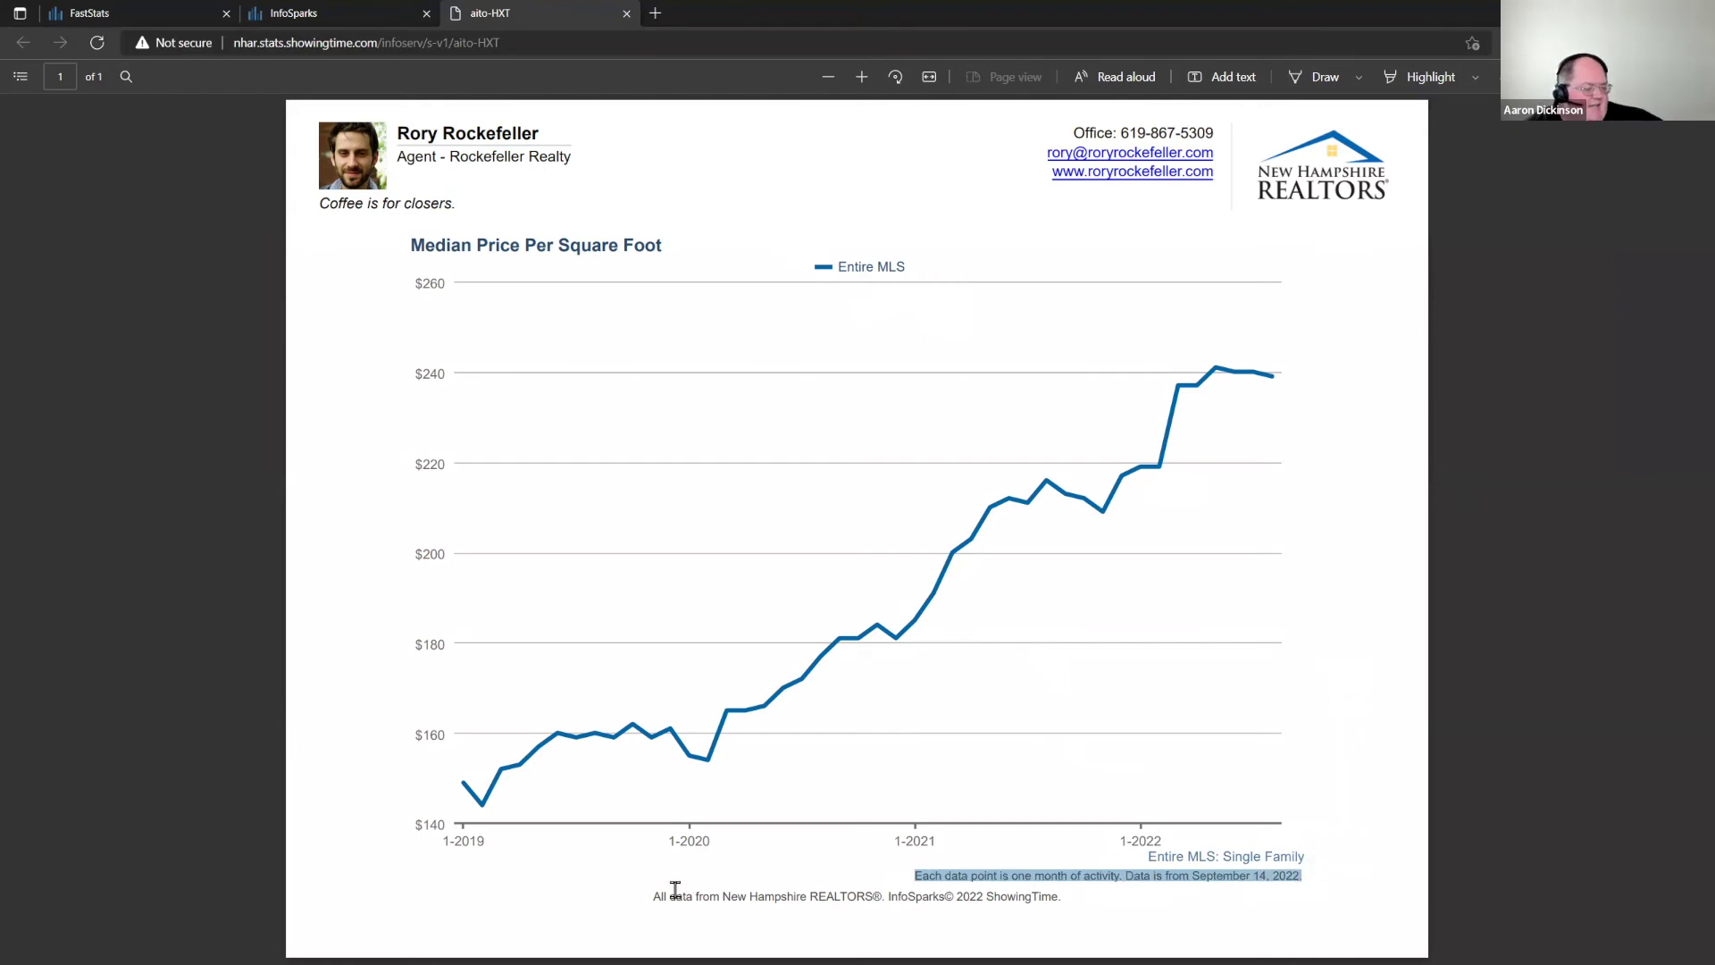
{"action": "left_click_drag", "start_coordinate": [653, 896], "coordinate": [1105, 929]}
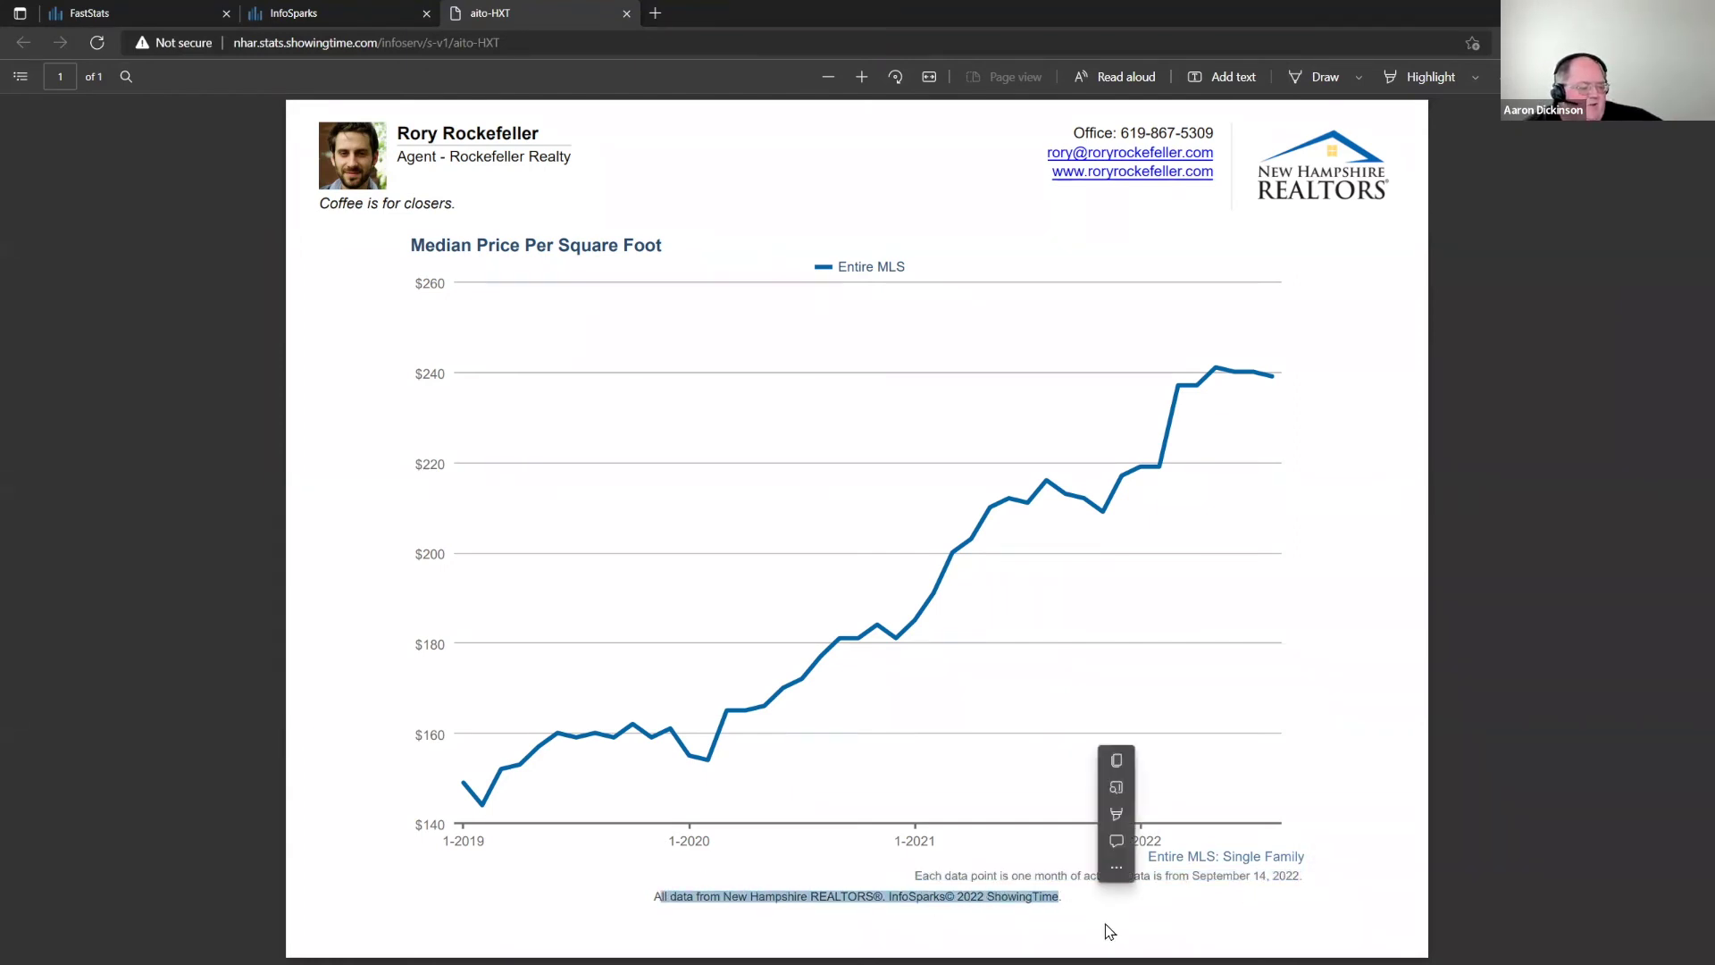
{"action": "left_click", "coordinate": [1108, 941]}
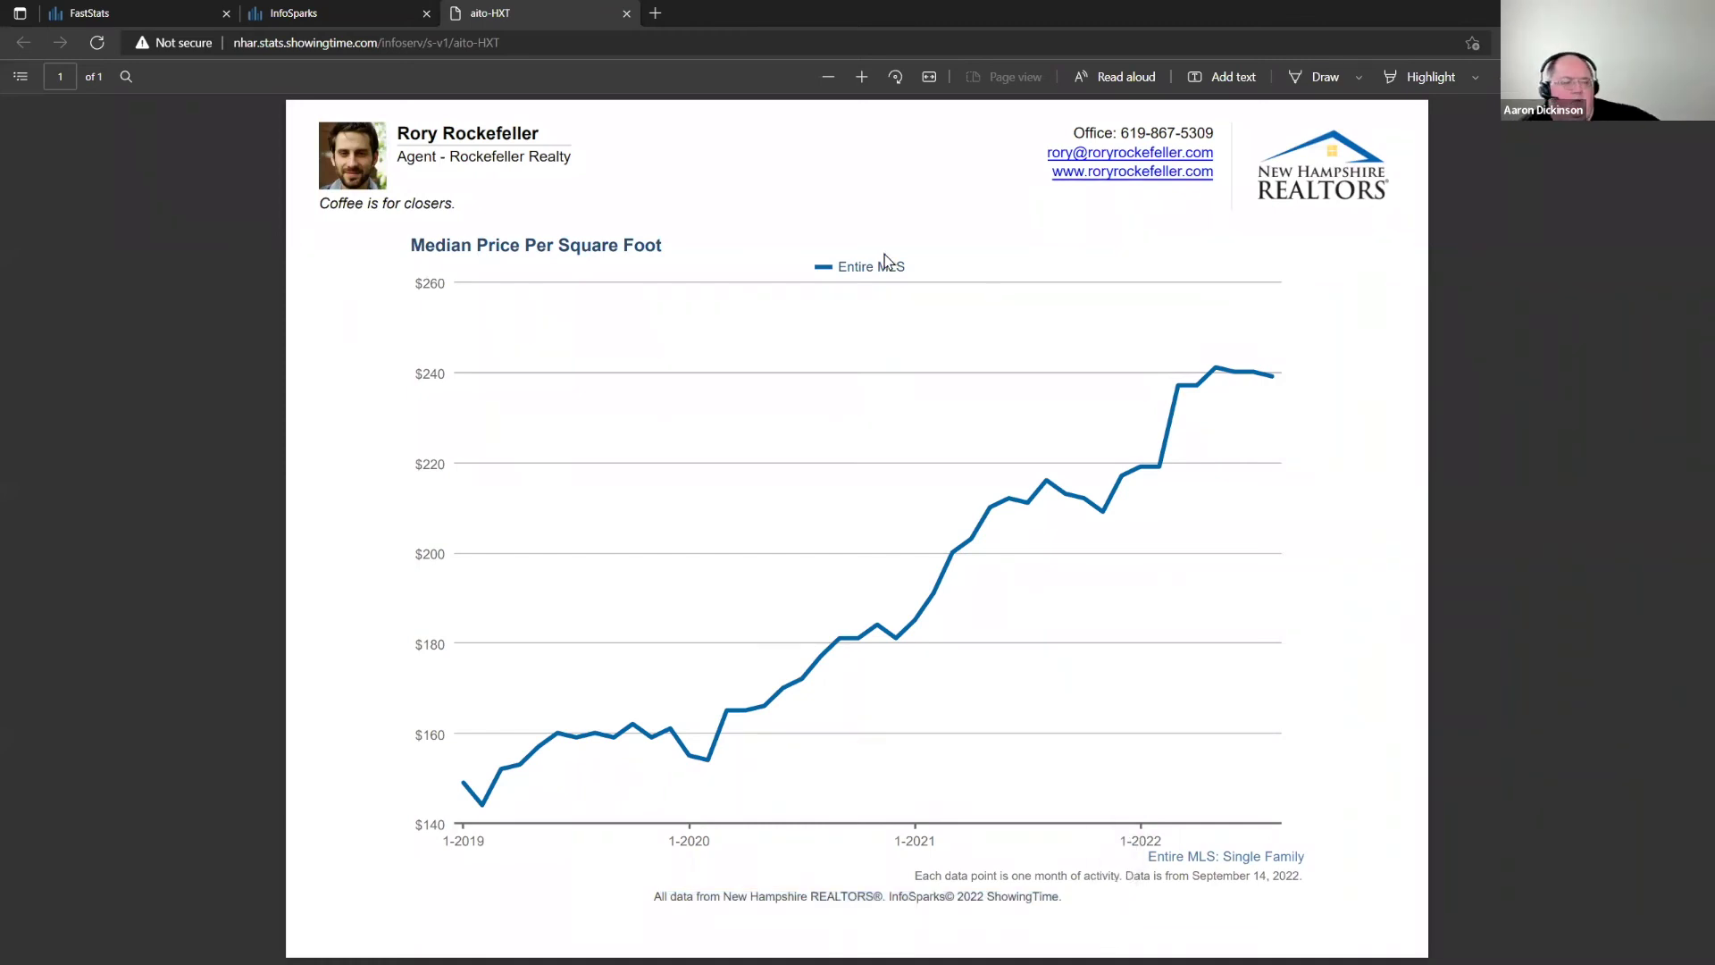
{"action": "left_click", "coordinate": [627, 15]}
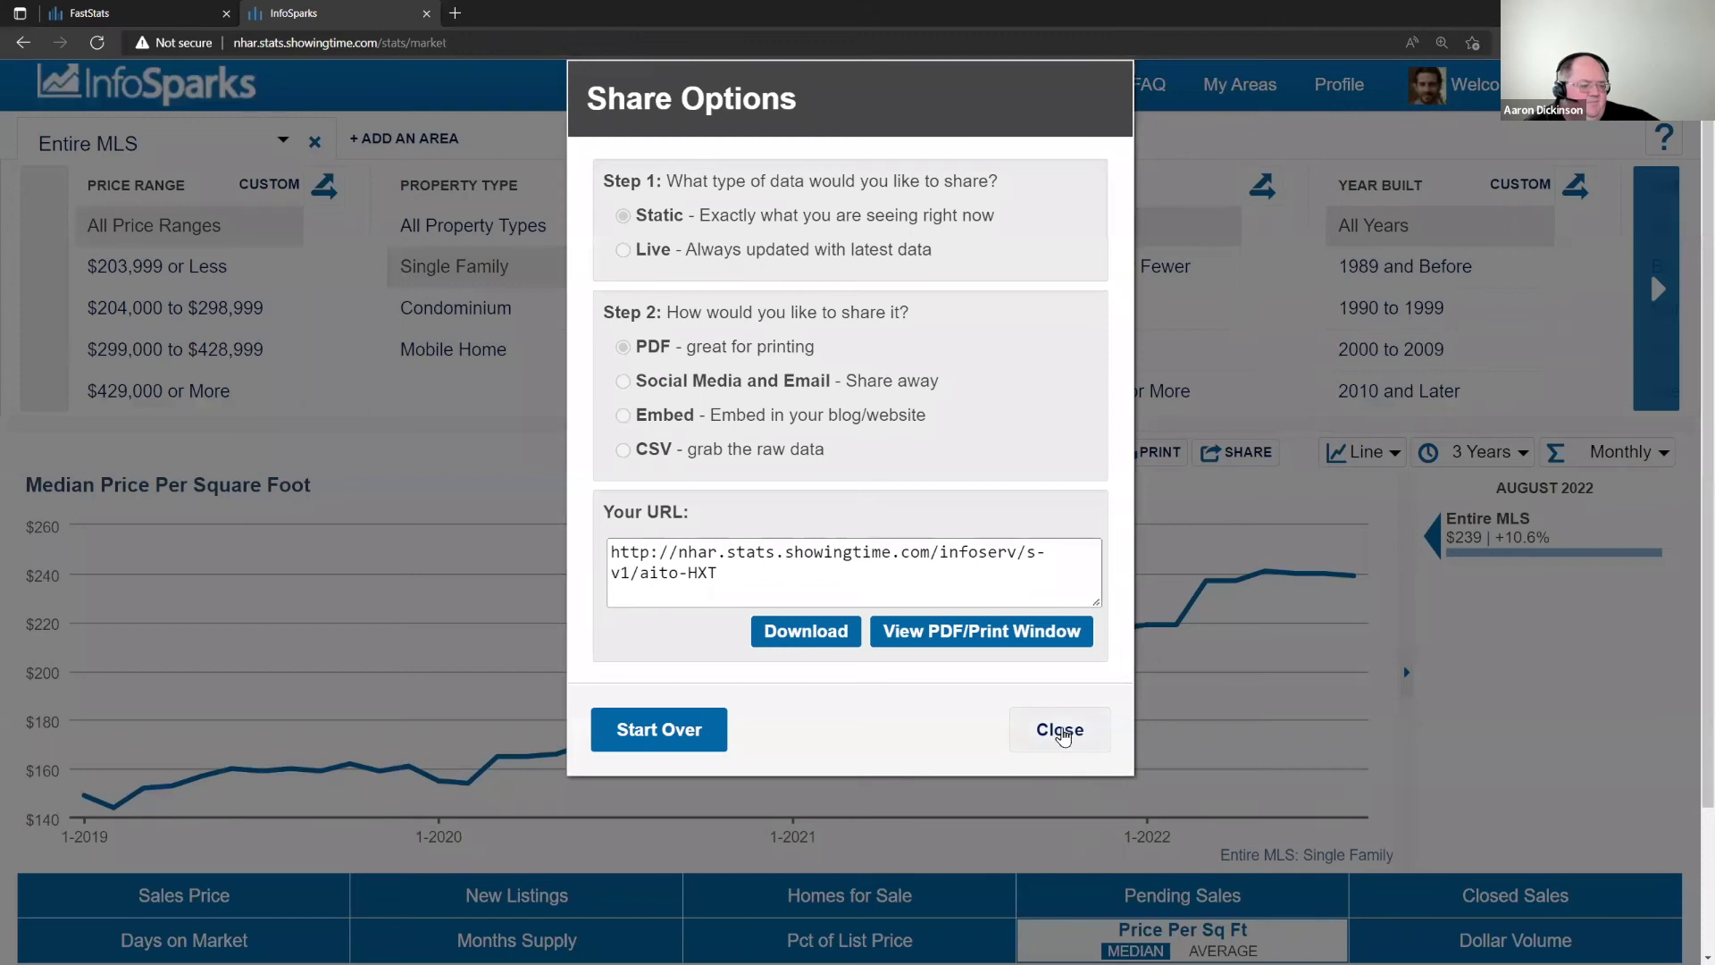
{"action": "left_click", "coordinate": [1063, 731]}
- Create a Live share link for the chart using Social Media and Email, and open the shared page in a new window
{"action": "left_click", "coordinate": [1244, 460]}
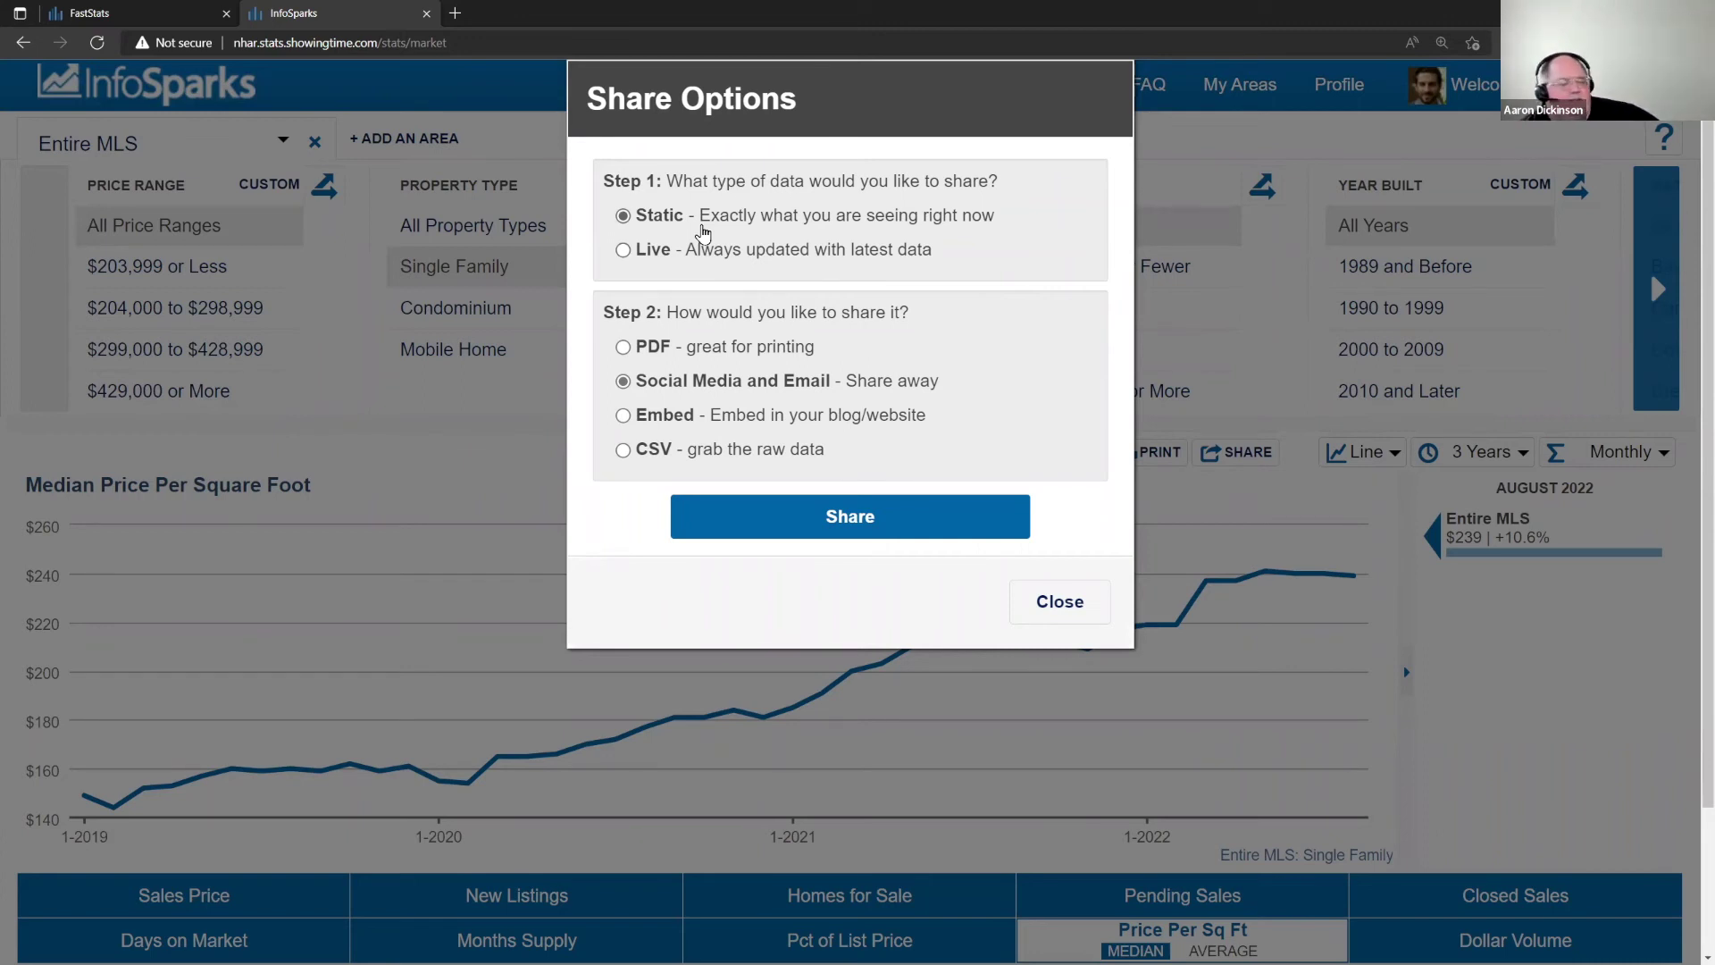
{"action": "left_click", "coordinate": [677, 249]}
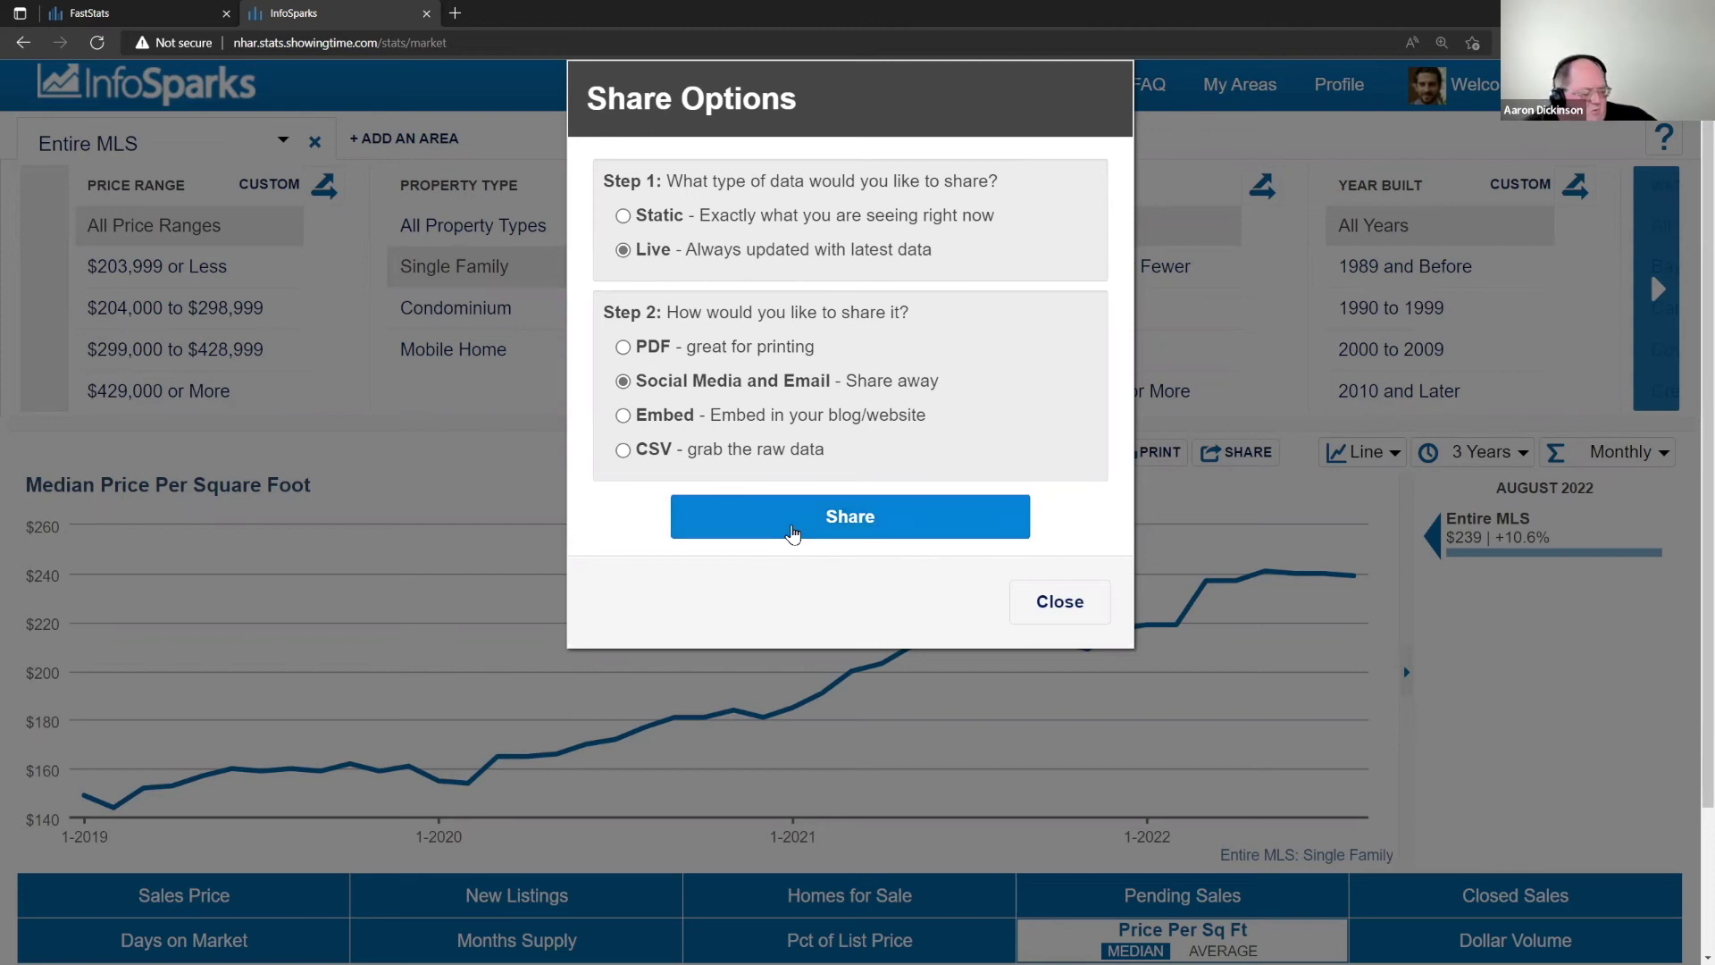
{"action": "left_click", "coordinate": [792, 533]}
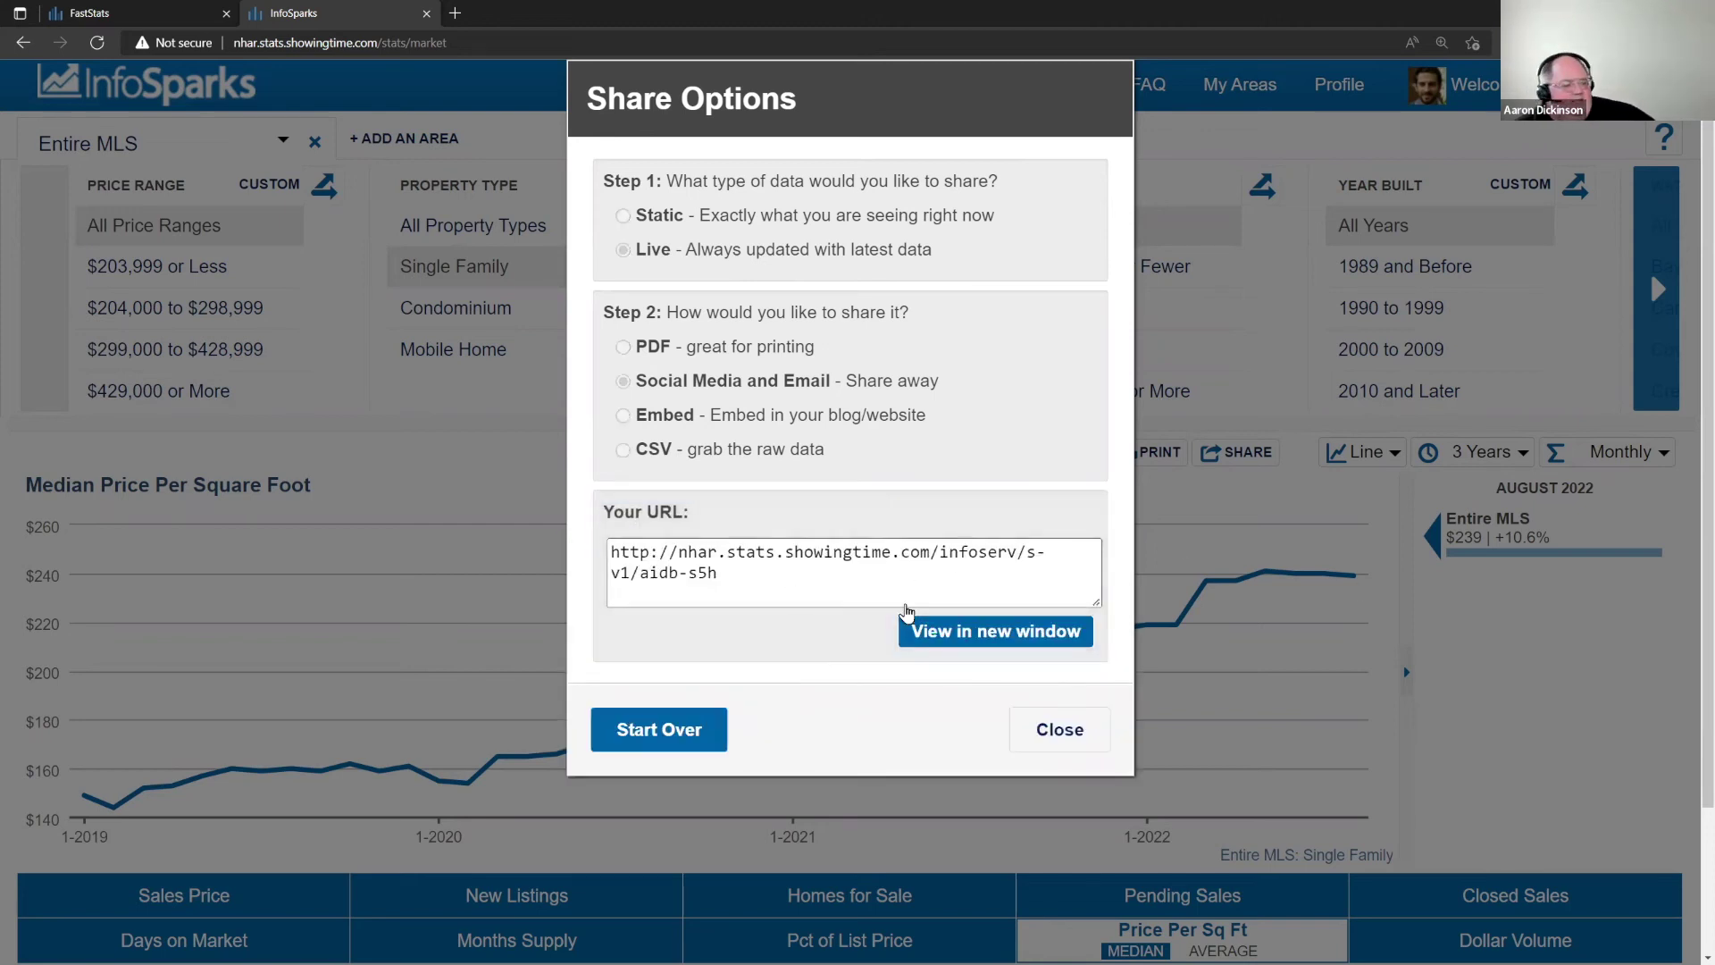
{"action": "left_click", "coordinate": [927, 632]}
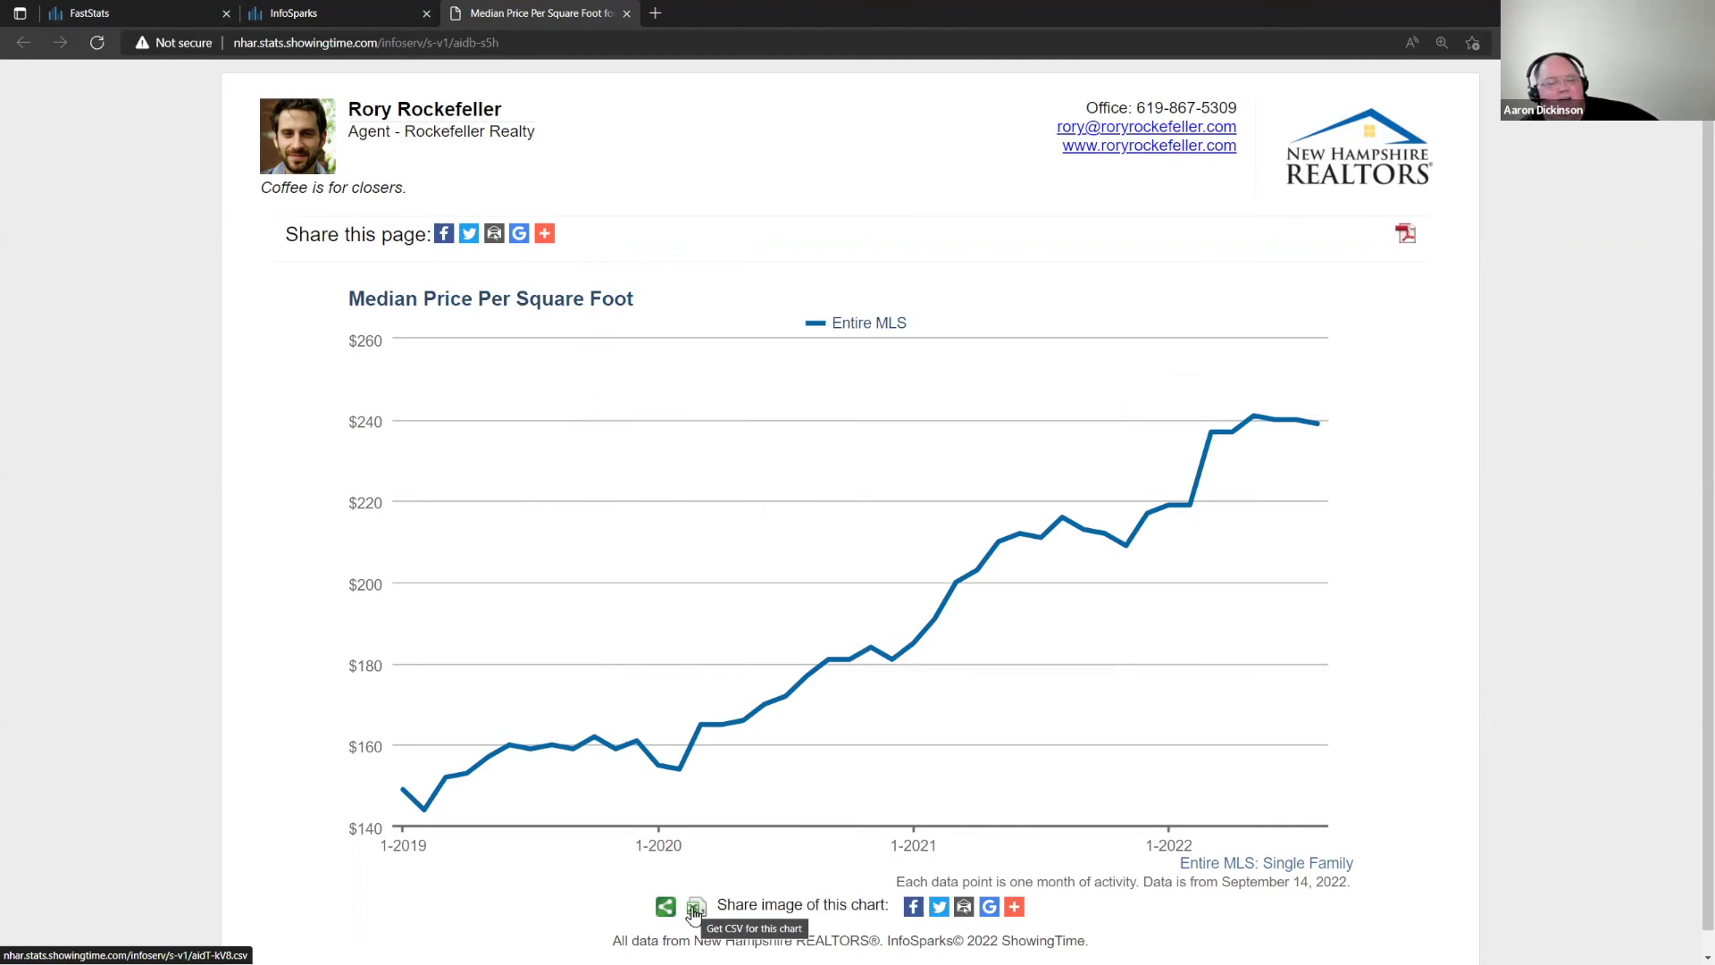
- Highlight the shared page's web address, and close the page and the share options
{"action": "left_click", "coordinate": [764, 44]}
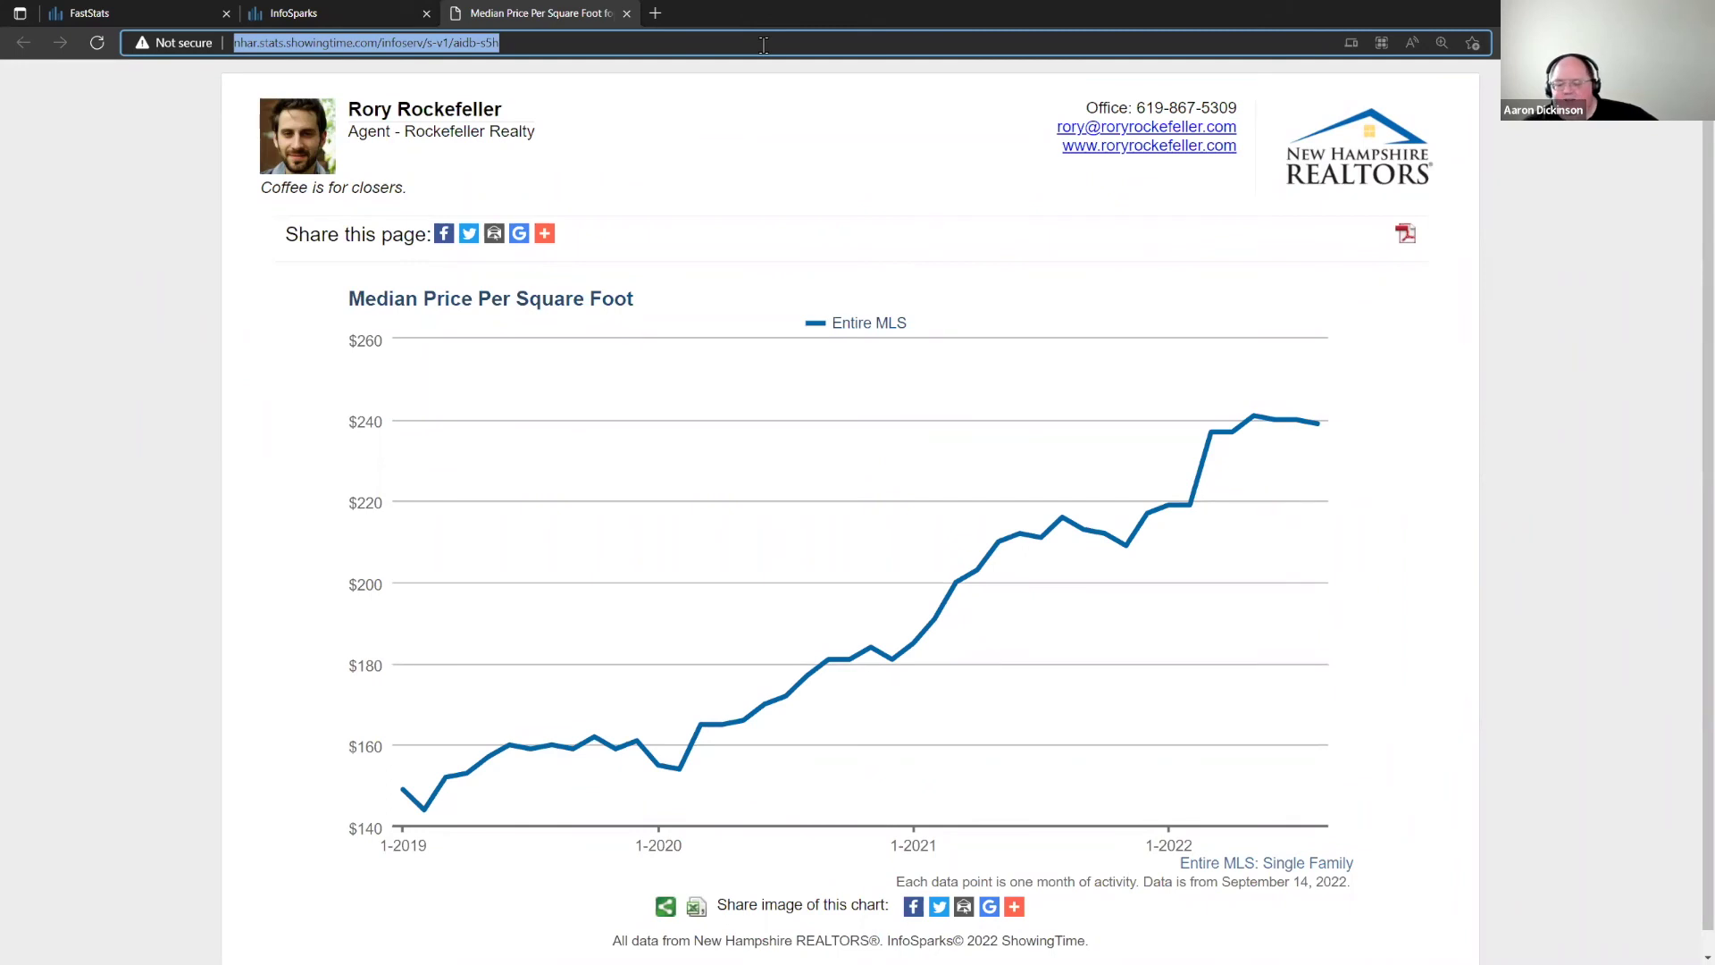
{"action": "left_click", "coordinate": [628, 14]}
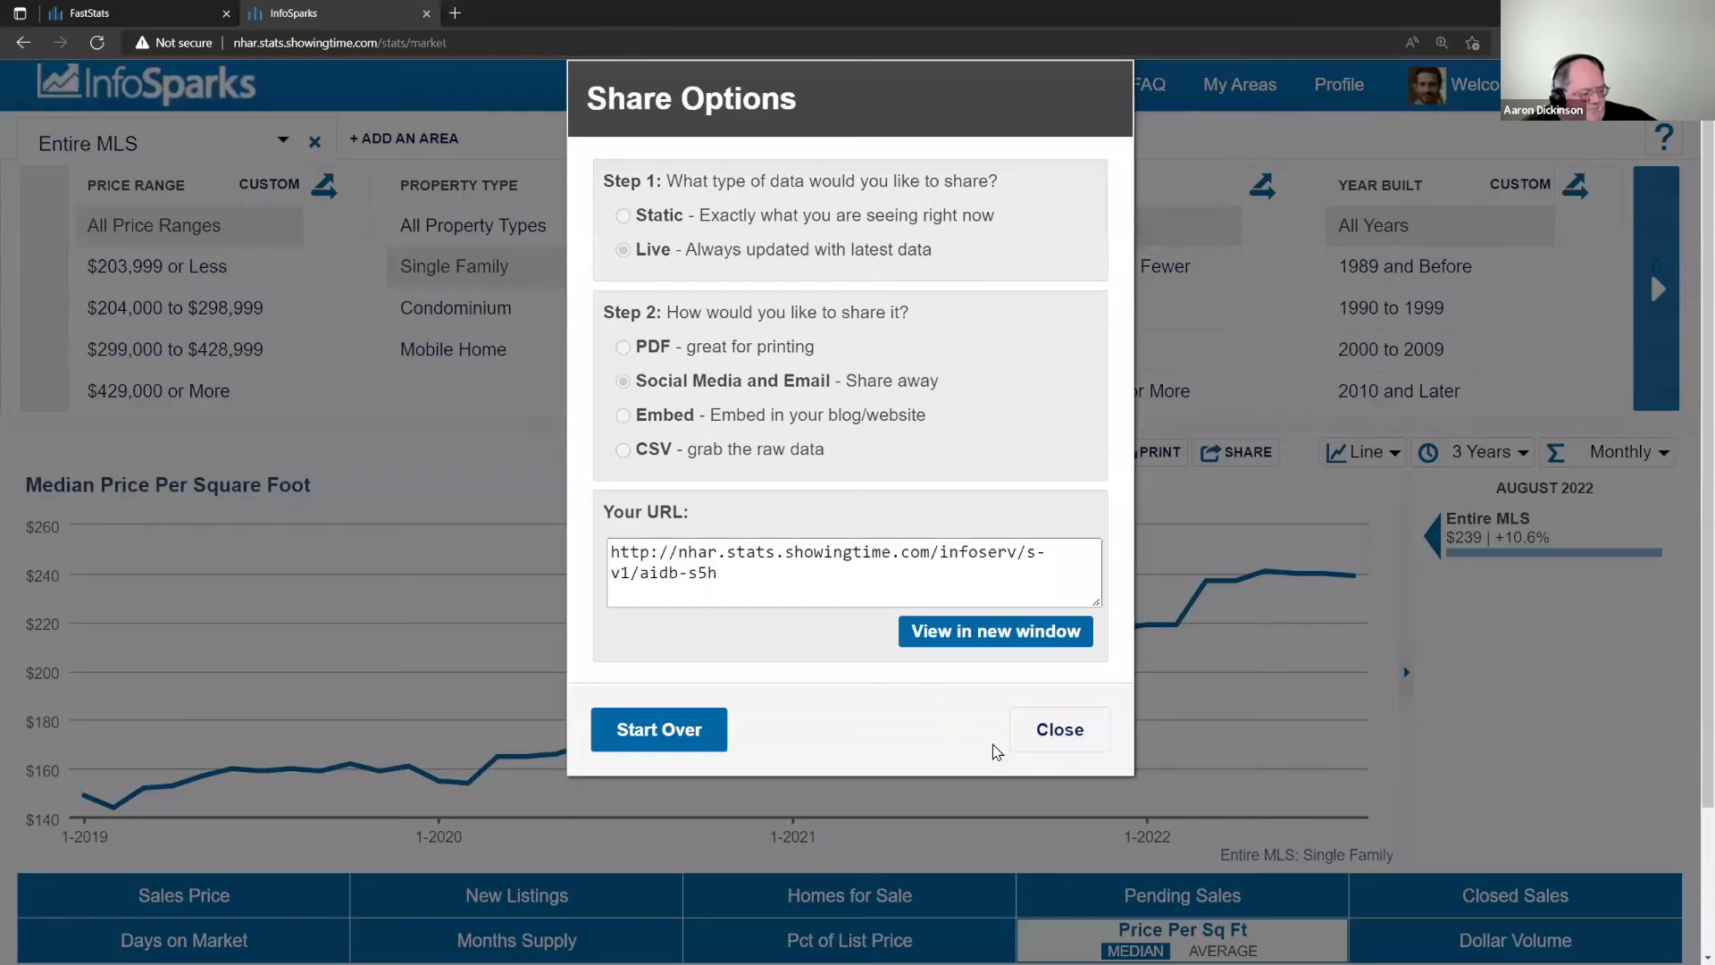
{"action": "left_click", "coordinate": [1057, 723]}
- Generate Live embed code for the chart as Interactive (IFRAME) at Medium (640x480) size
{"action": "left_click", "coordinate": [1244, 456]}
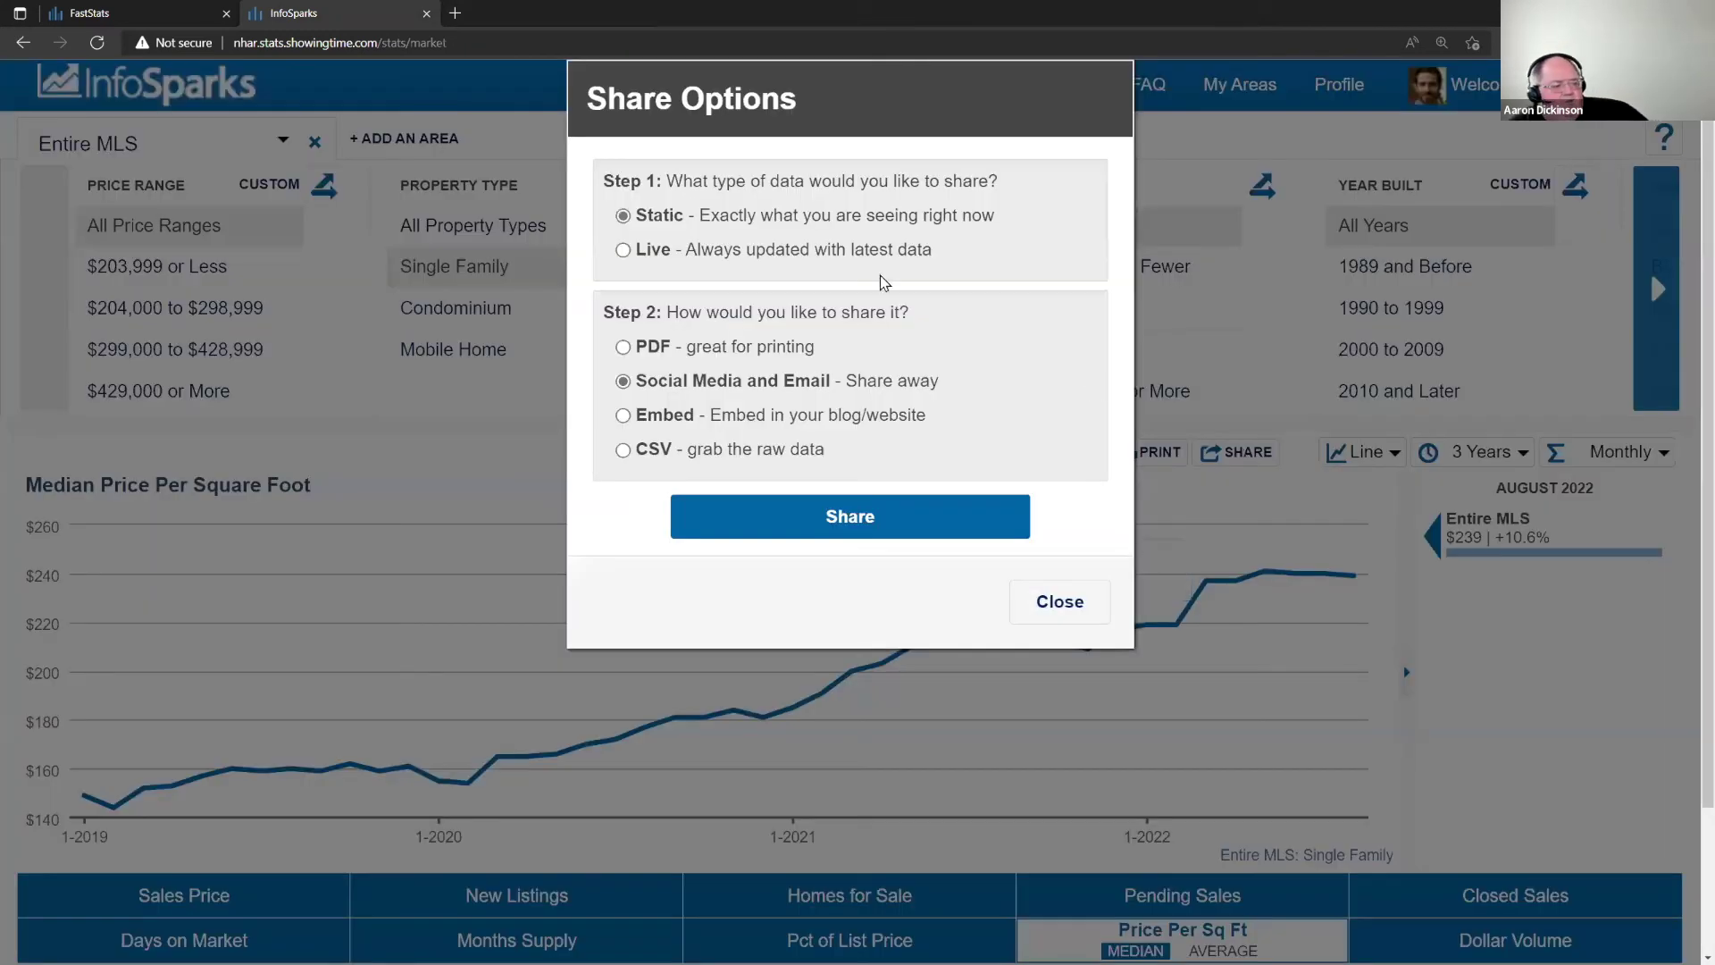
{"action": "left_click", "coordinate": [804, 259]}
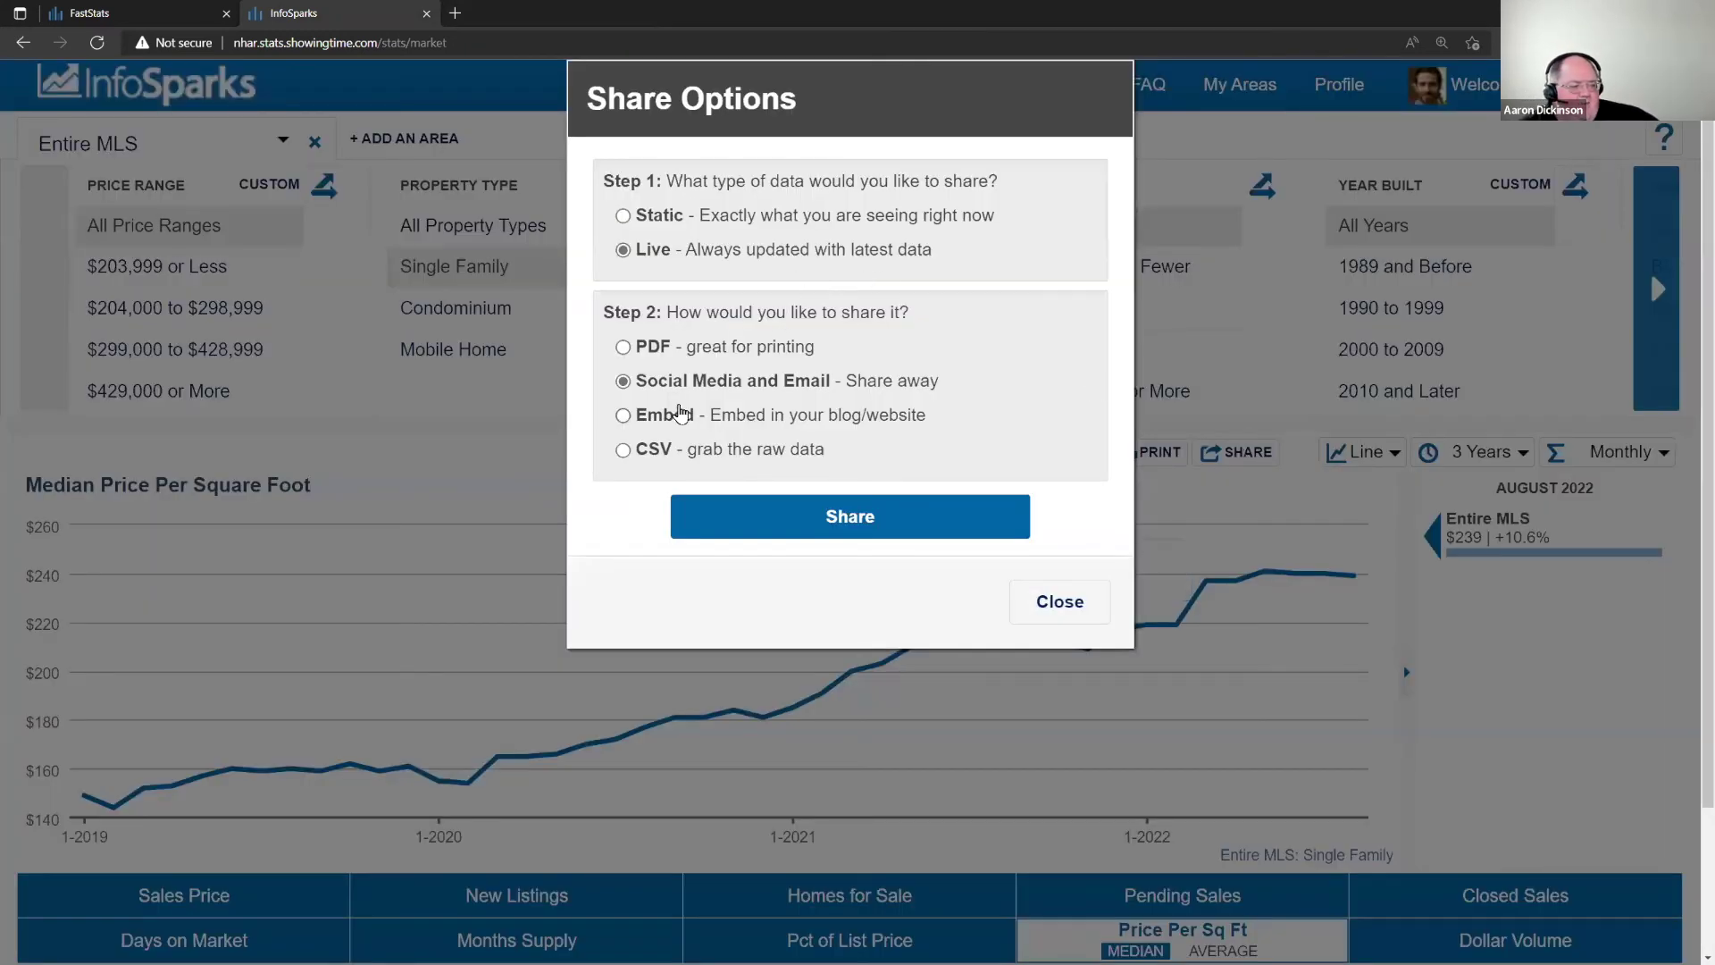
{"action": "left_click", "coordinate": [679, 416]}
{"action": "left_click", "coordinate": [865, 506]}
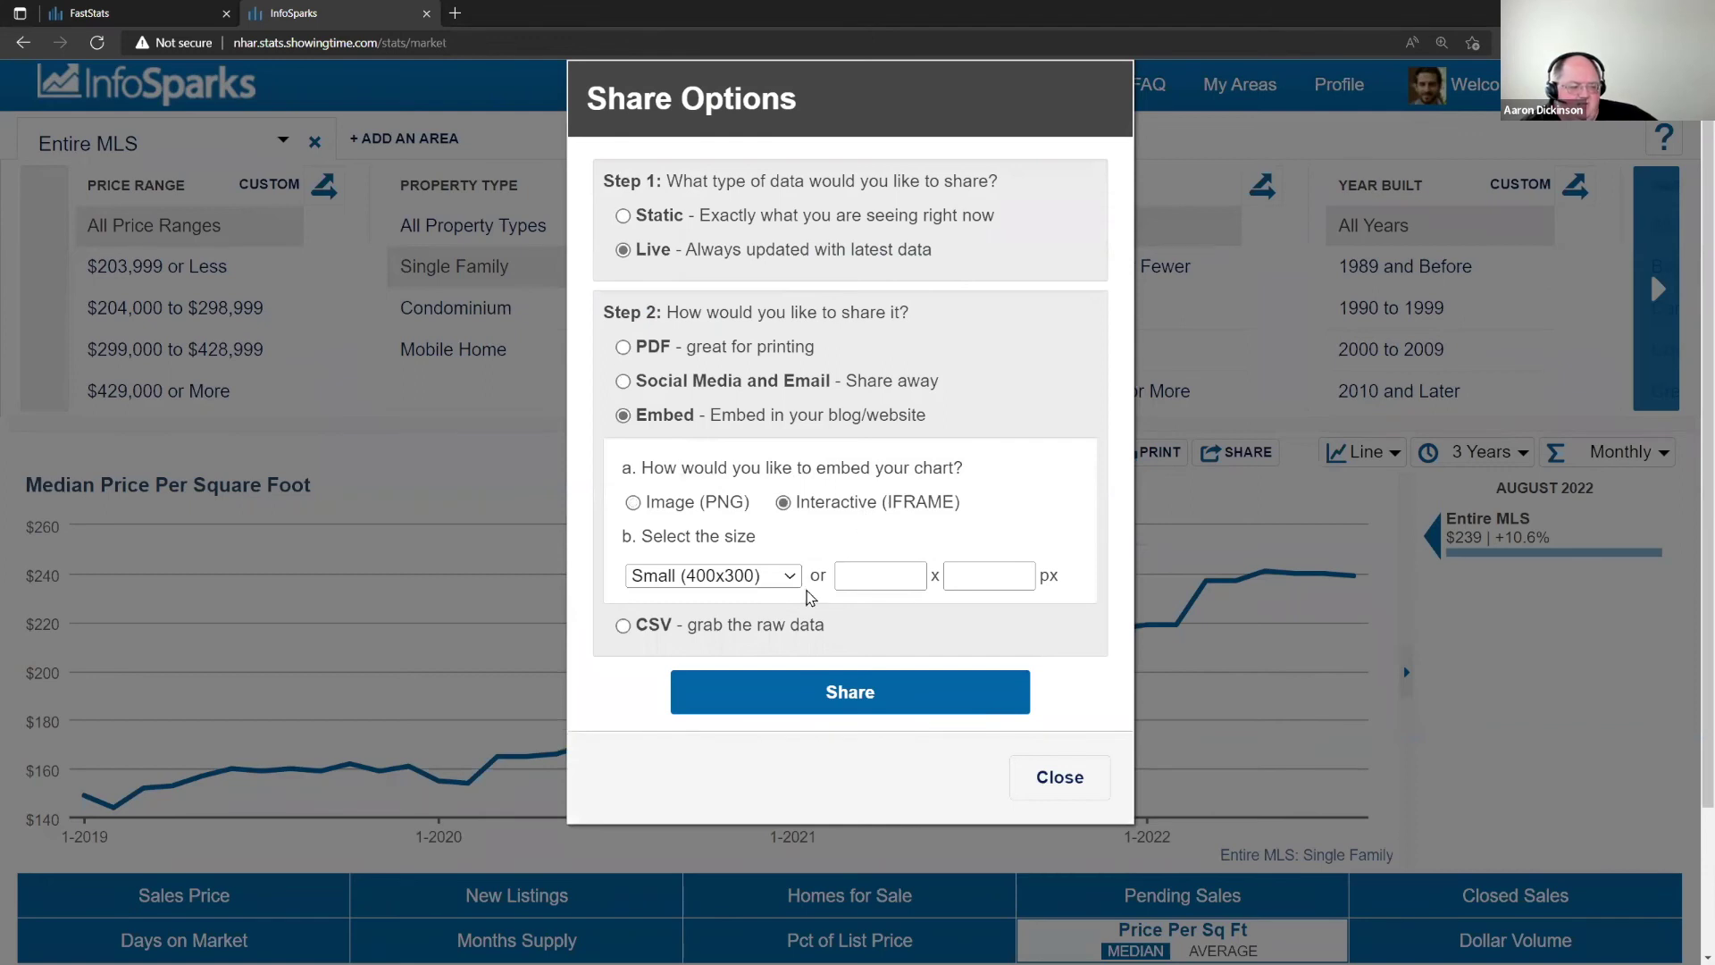
{"action": "left_click", "coordinate": [784, 579]}
{"action": "left_click", "coordinate": [789, 623]}
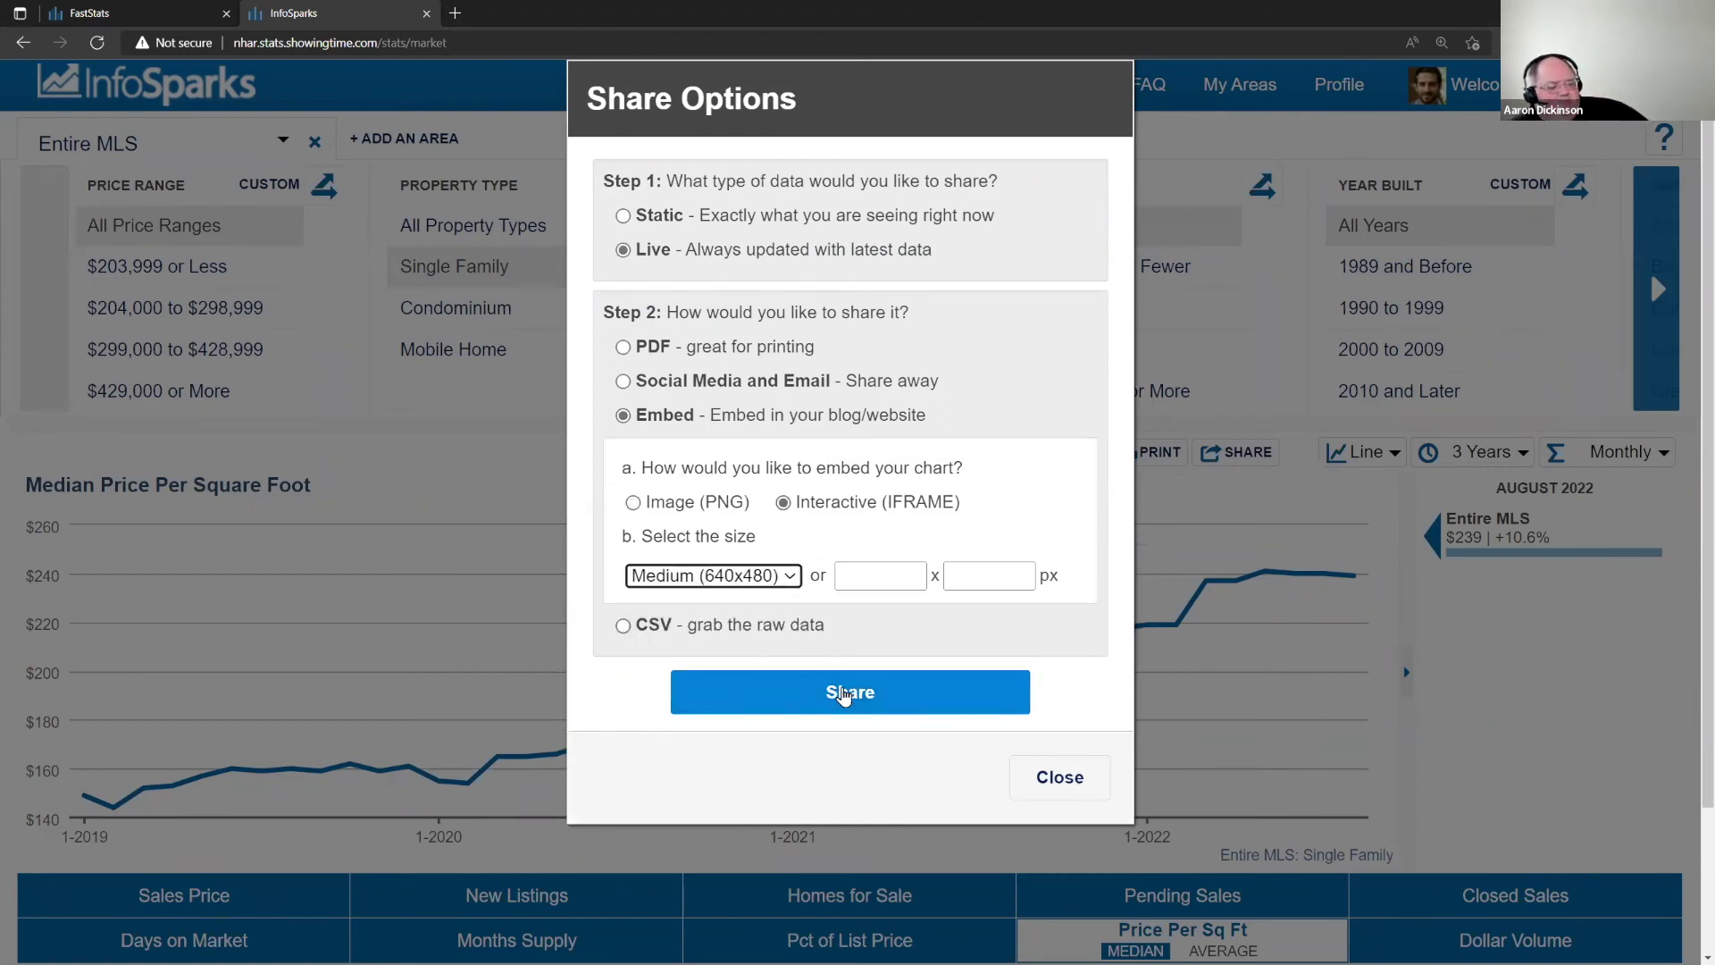
{"action": "left_click", "coordinate": [844, 694]}
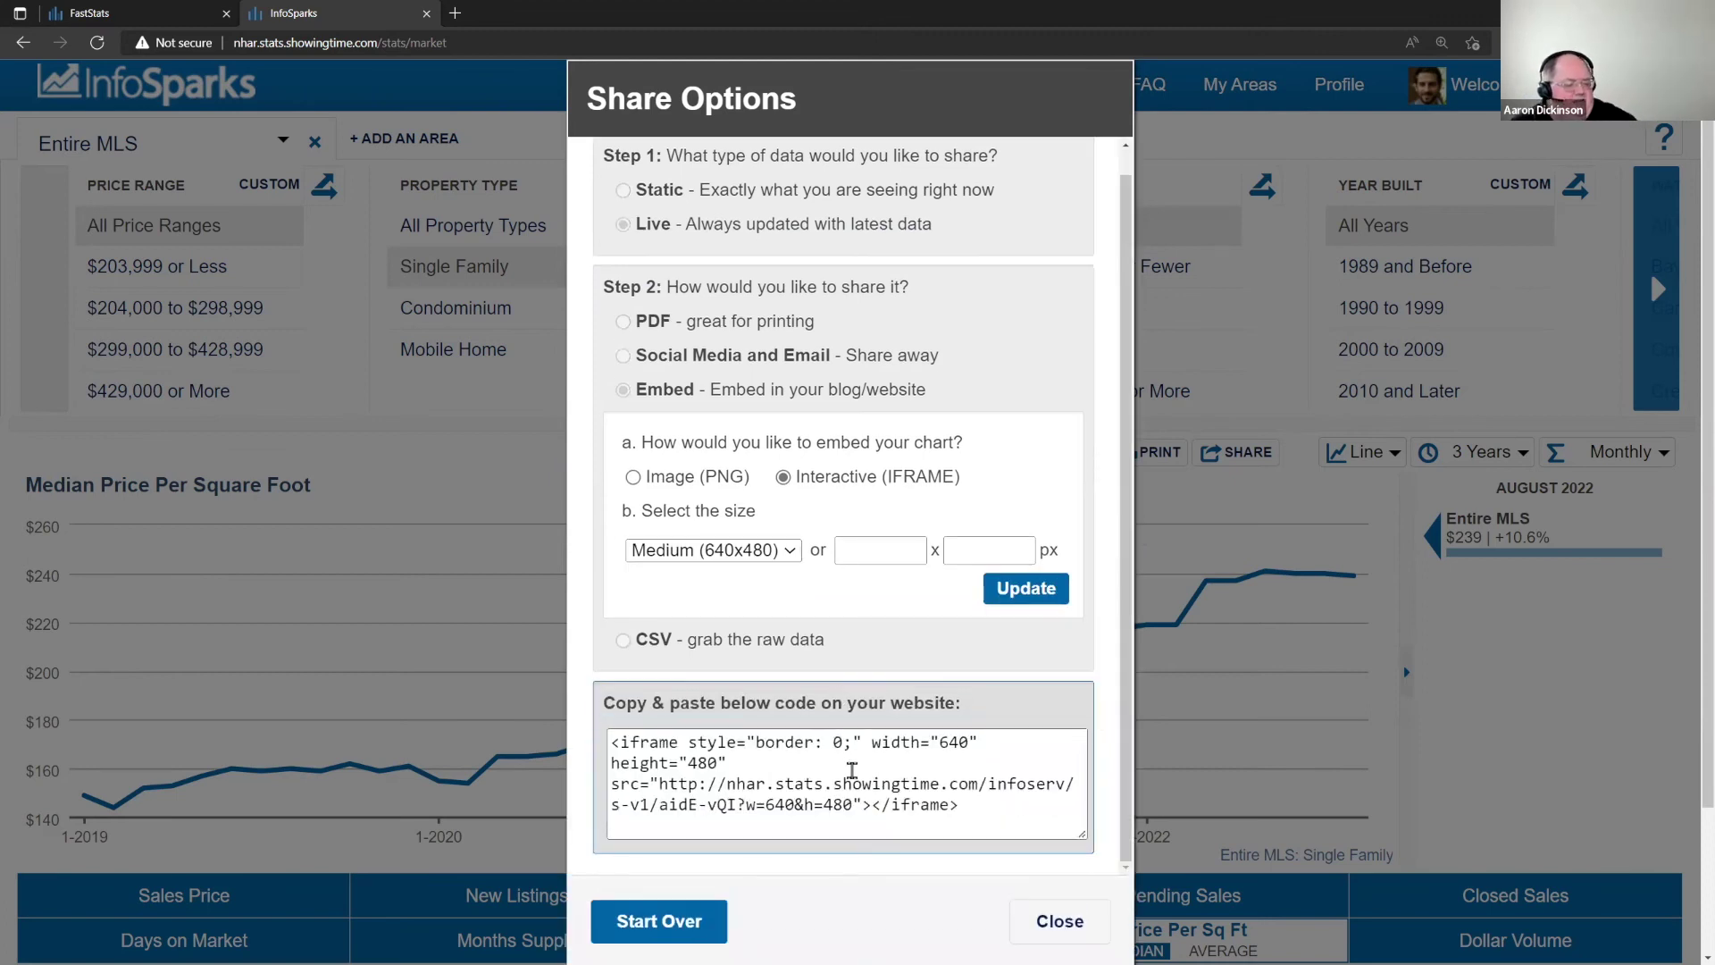
- Copy the source URL from the generated iframe code, and highlight the entire embed code
{"action": "left_click_drag", "start_coordinate": [855, 794], "coordinate": [661, 783]}
{"action": "key", "text": "ctrl+c"}
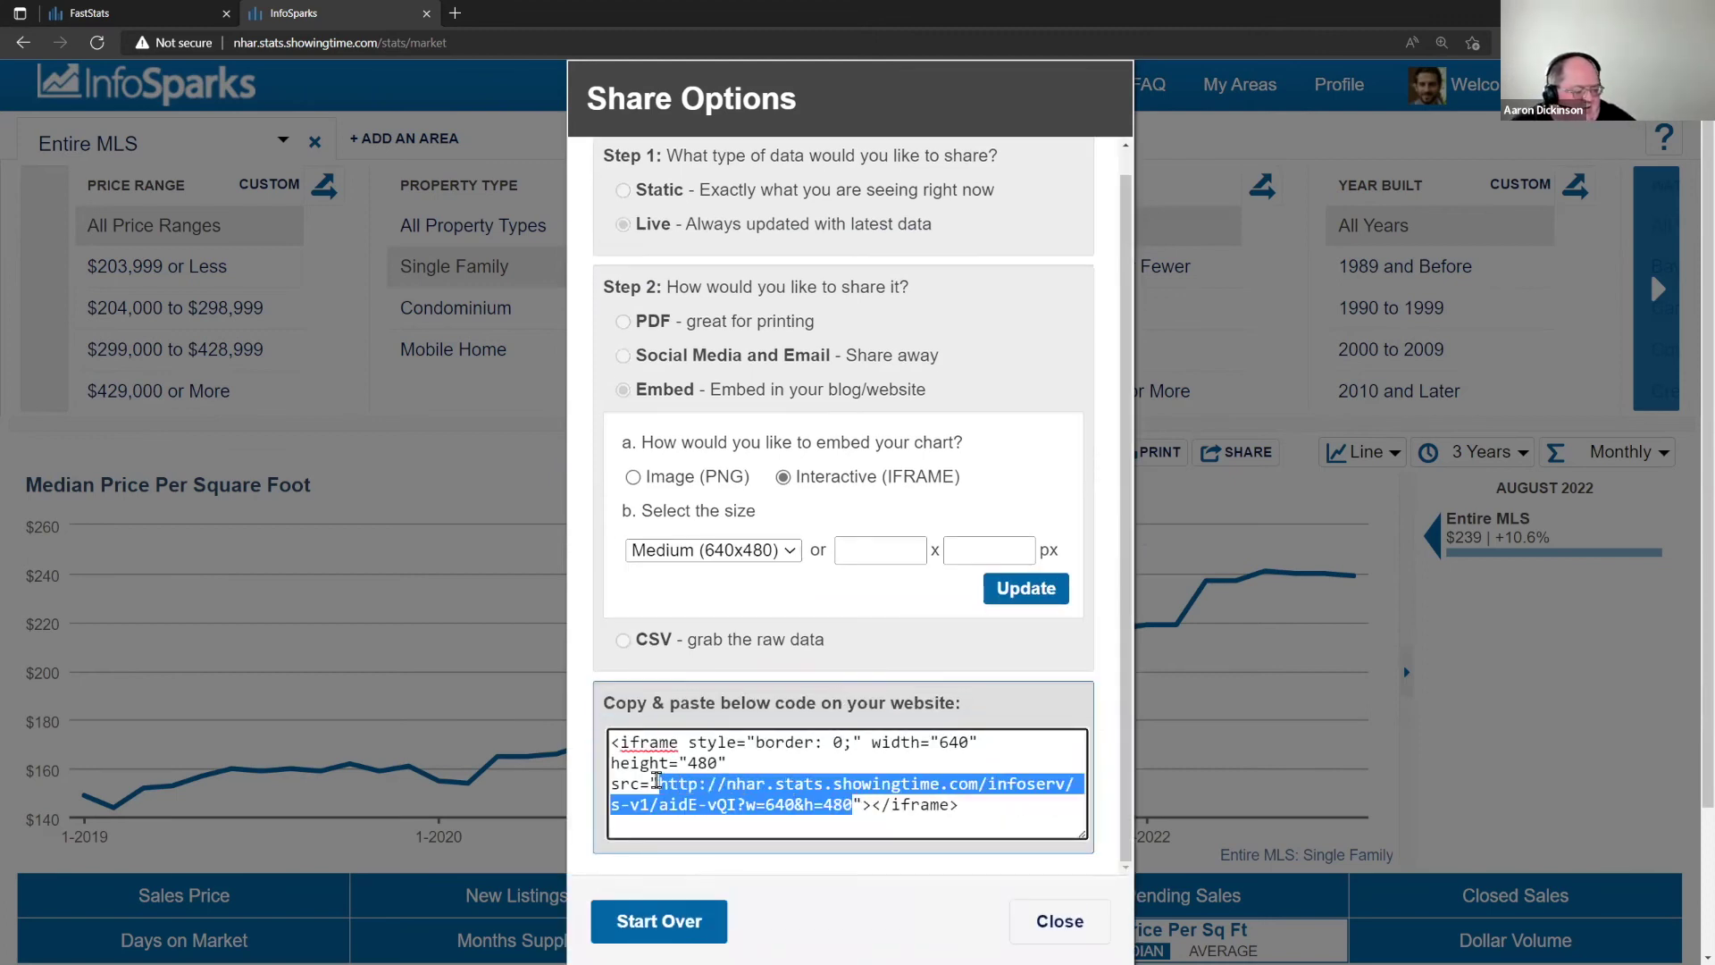
{"action": "type", "text": "c"}
{"action": "key", "text": "ctrl+z"}
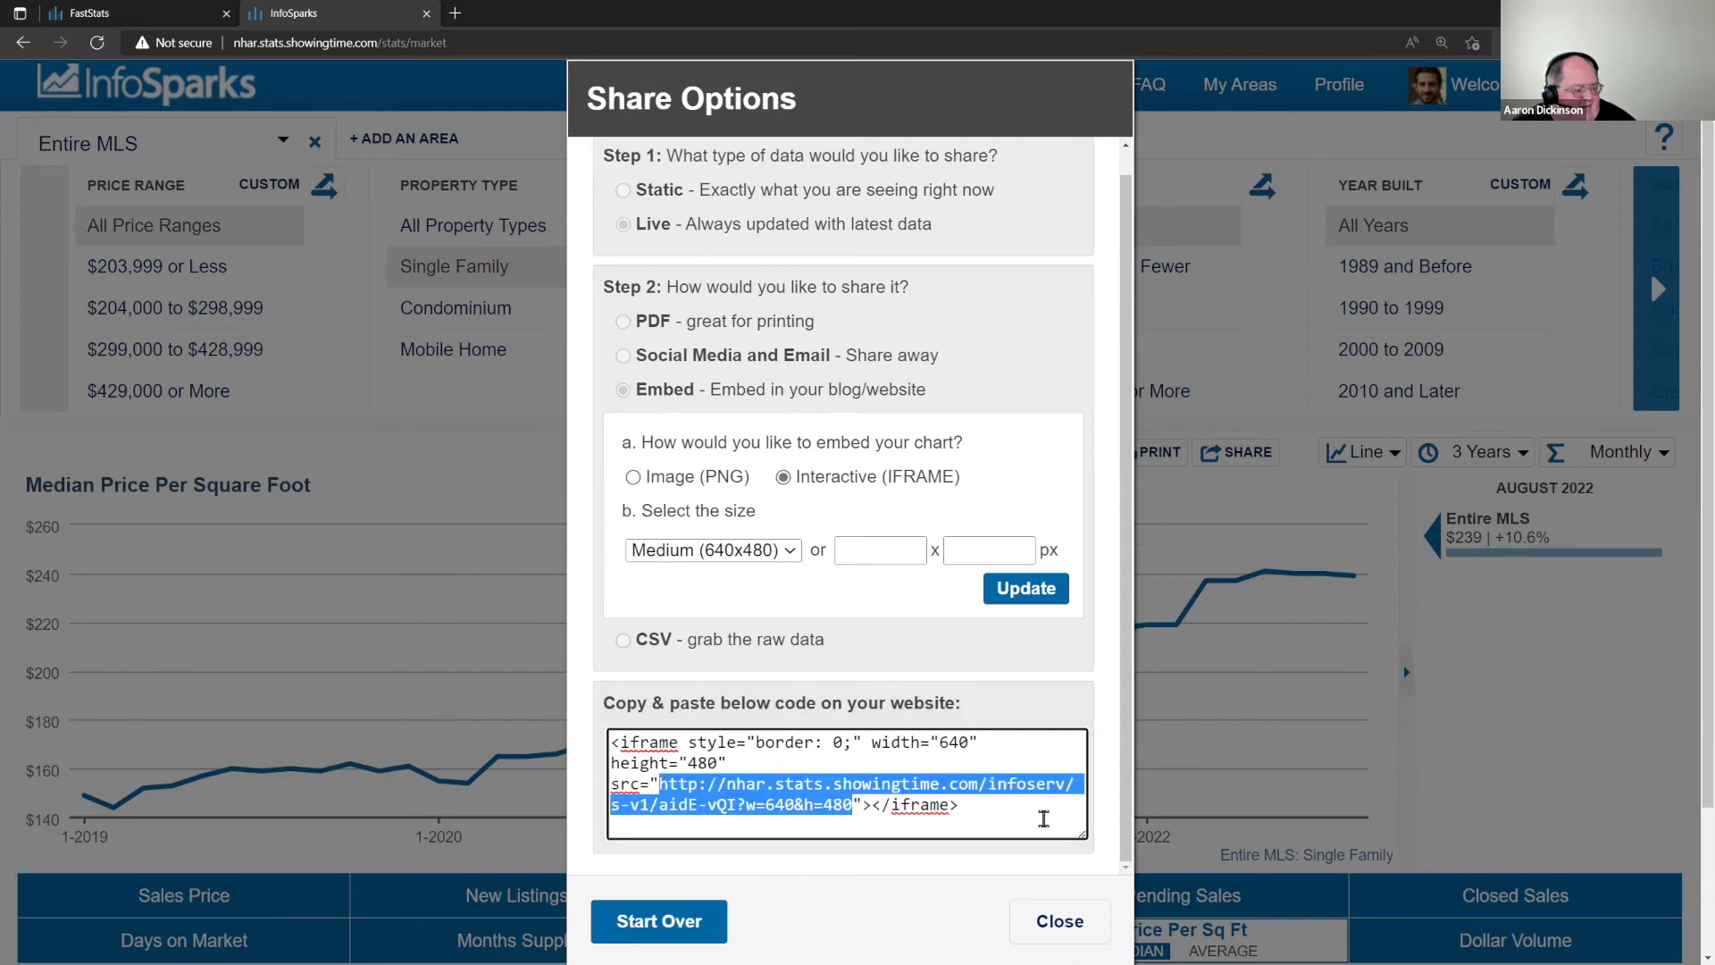
{"action": "key", "text": "ctrl+a"}
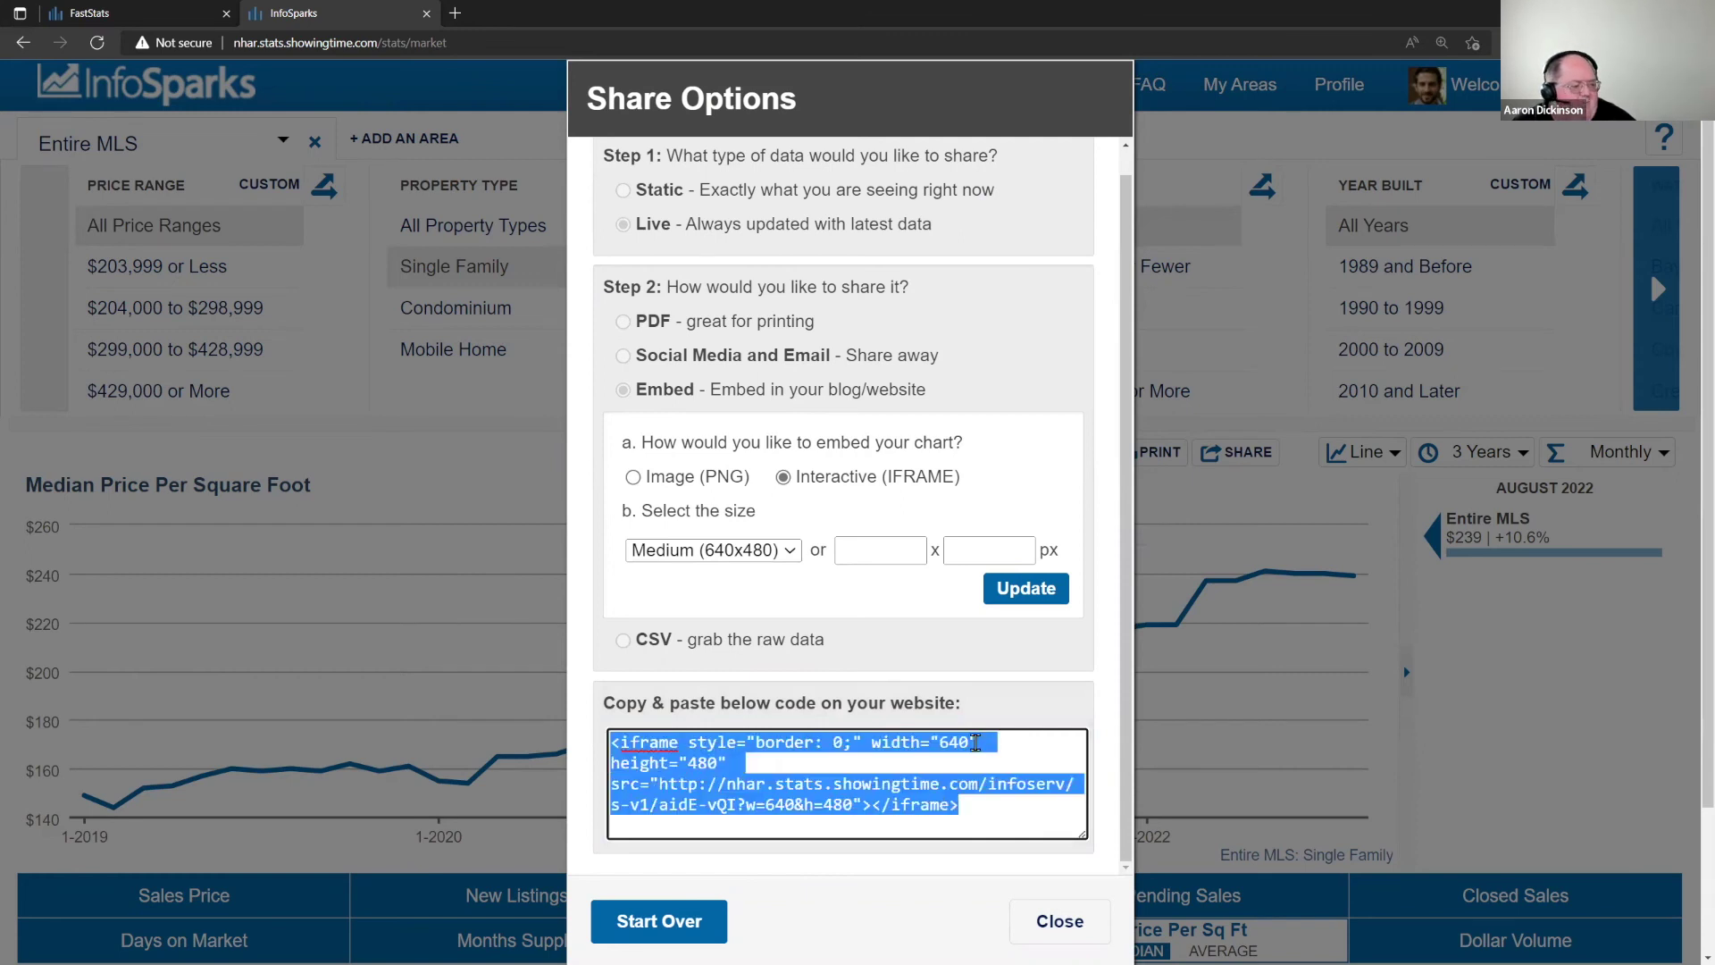
- Open the copied iframe source URL in a new browser tab to preview the embedded chart
{"action": "left_click", "coordinate": [455, 13]}
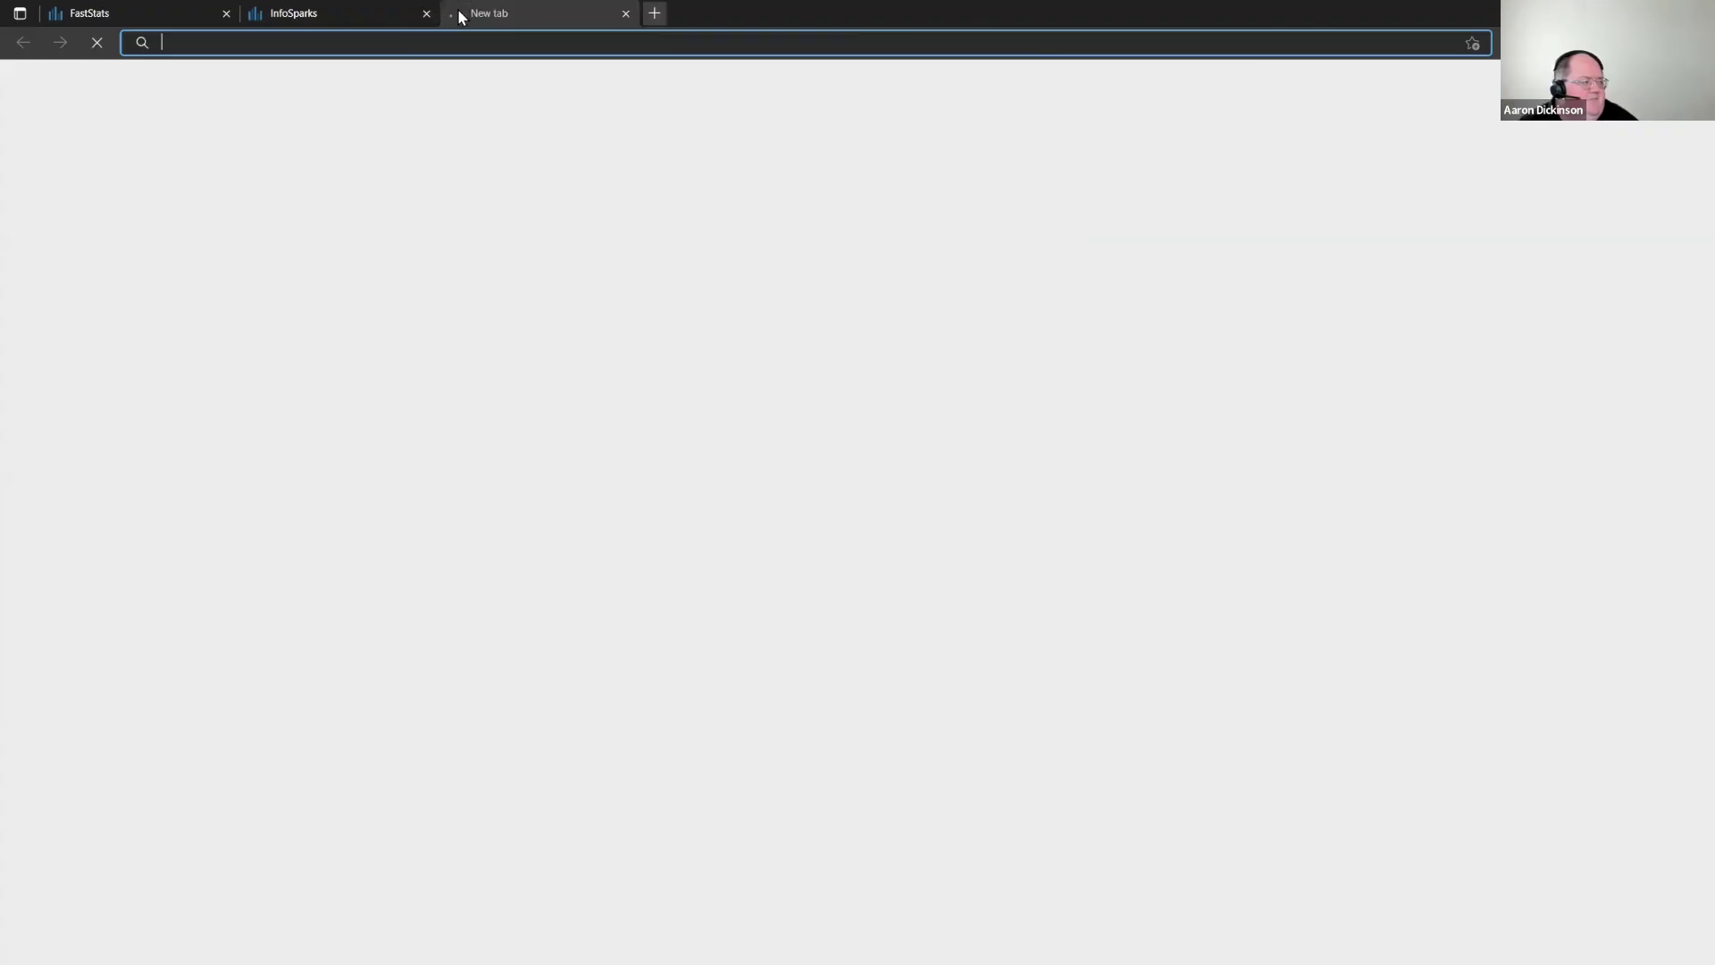
{"action": "key", "text": "ctrl+v"}
{"action": "key", "text": "Return"}
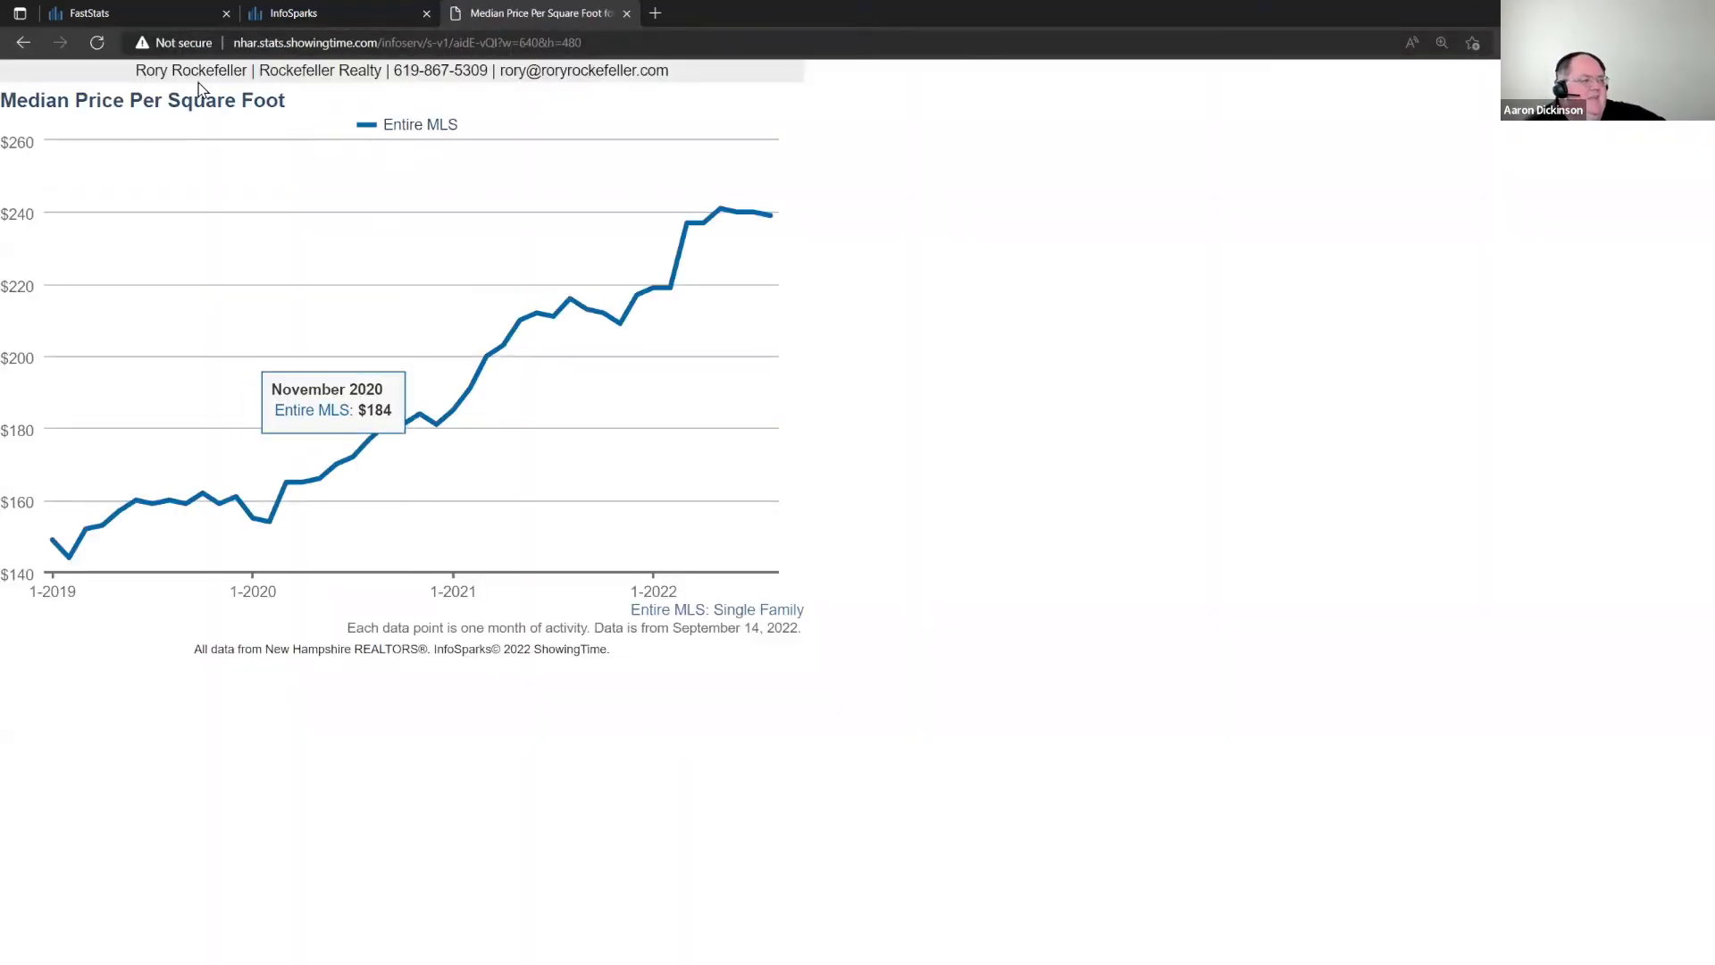
- Highlight the agent contact line above the embedded chart, and close the preview page and the share options
{"action": "left_click_drag", "start_coordinate": [139, 71], "coordinate": [694, 70]}
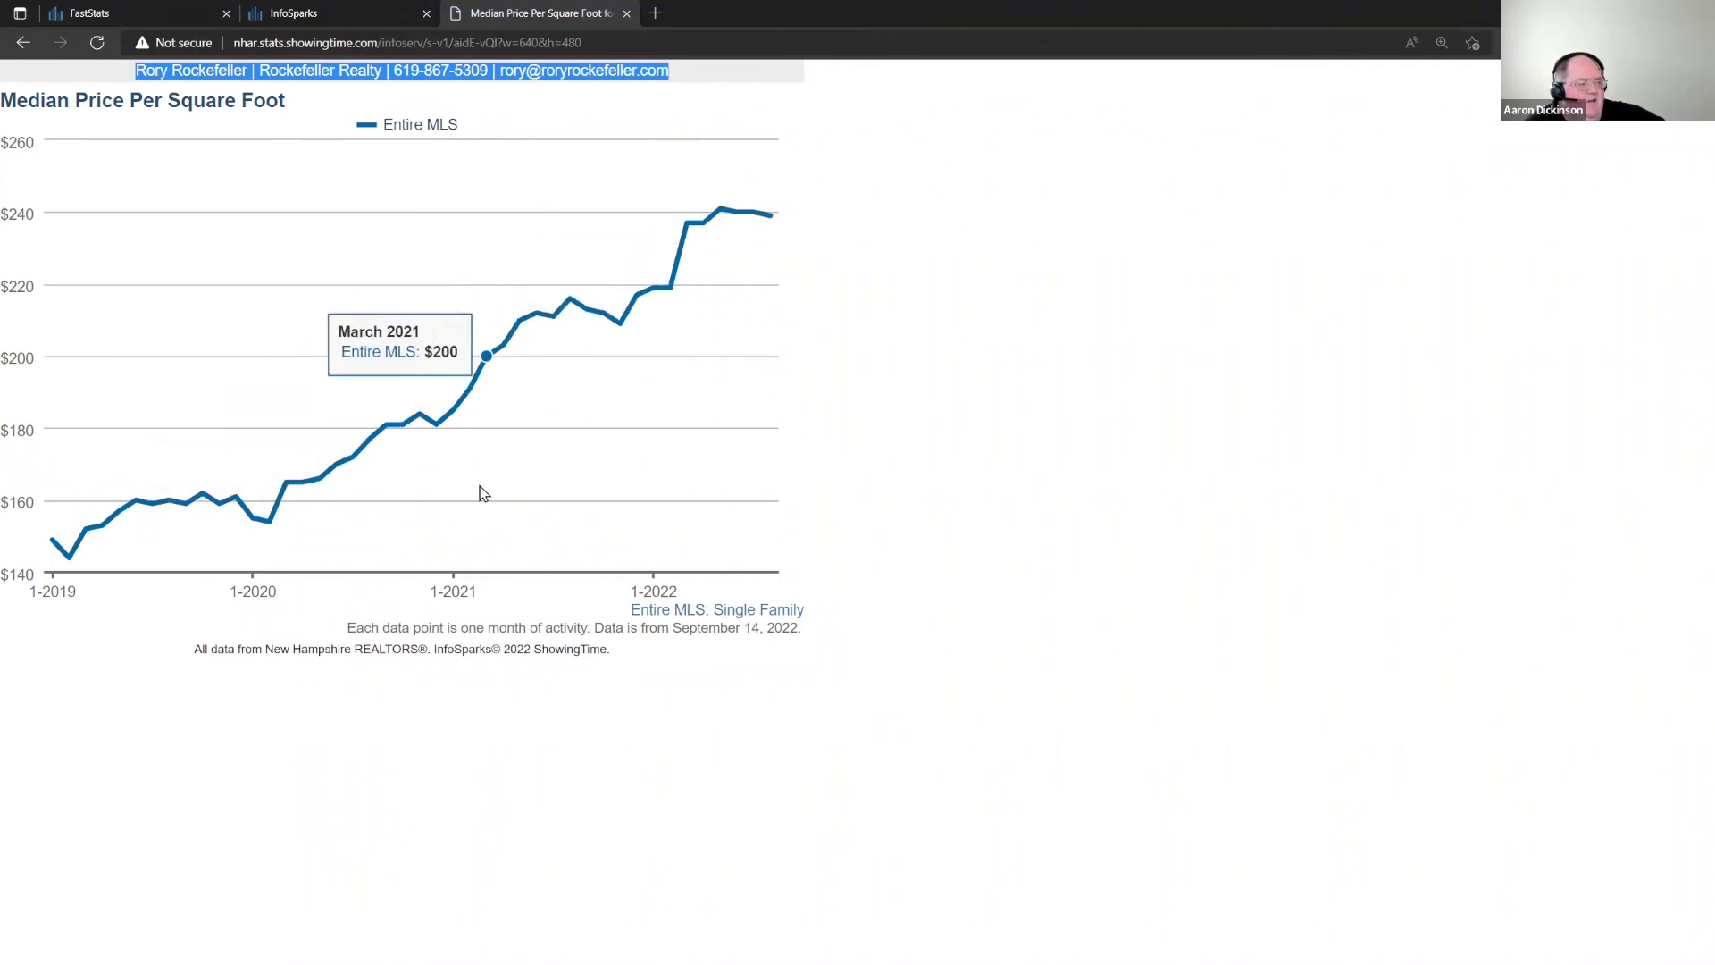
{"action": "left_click", "coordinate": [656, 71]}
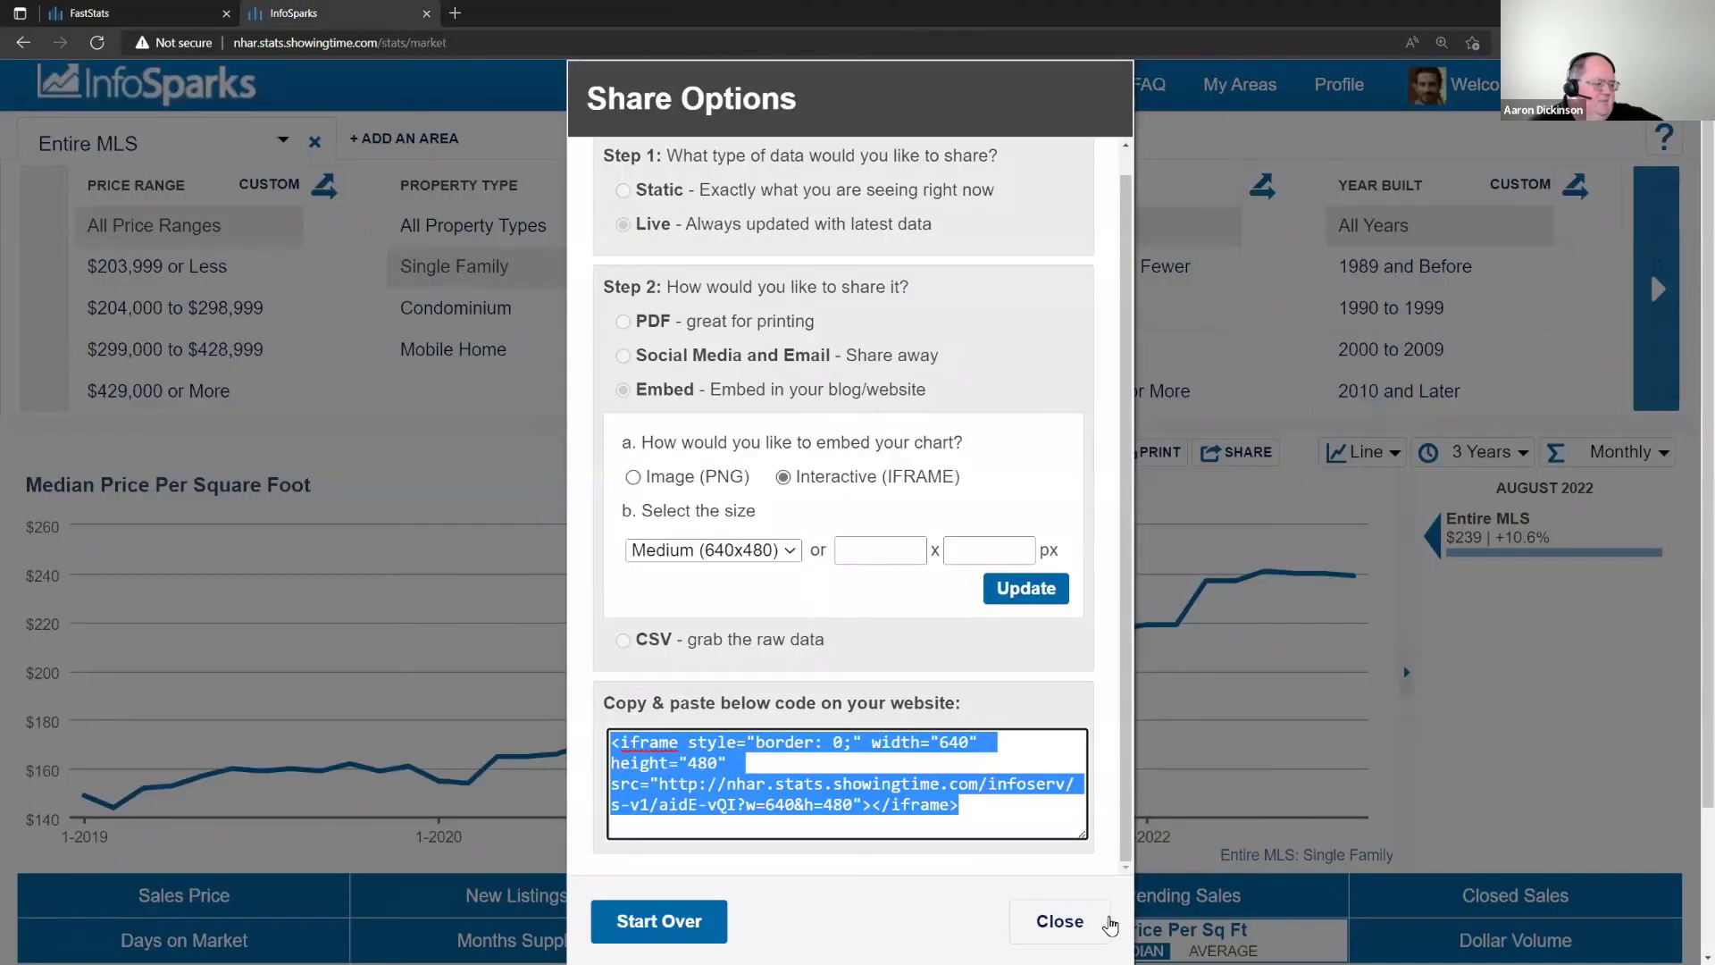
{"action": "left_click", "coordinate": [1083, 923]}
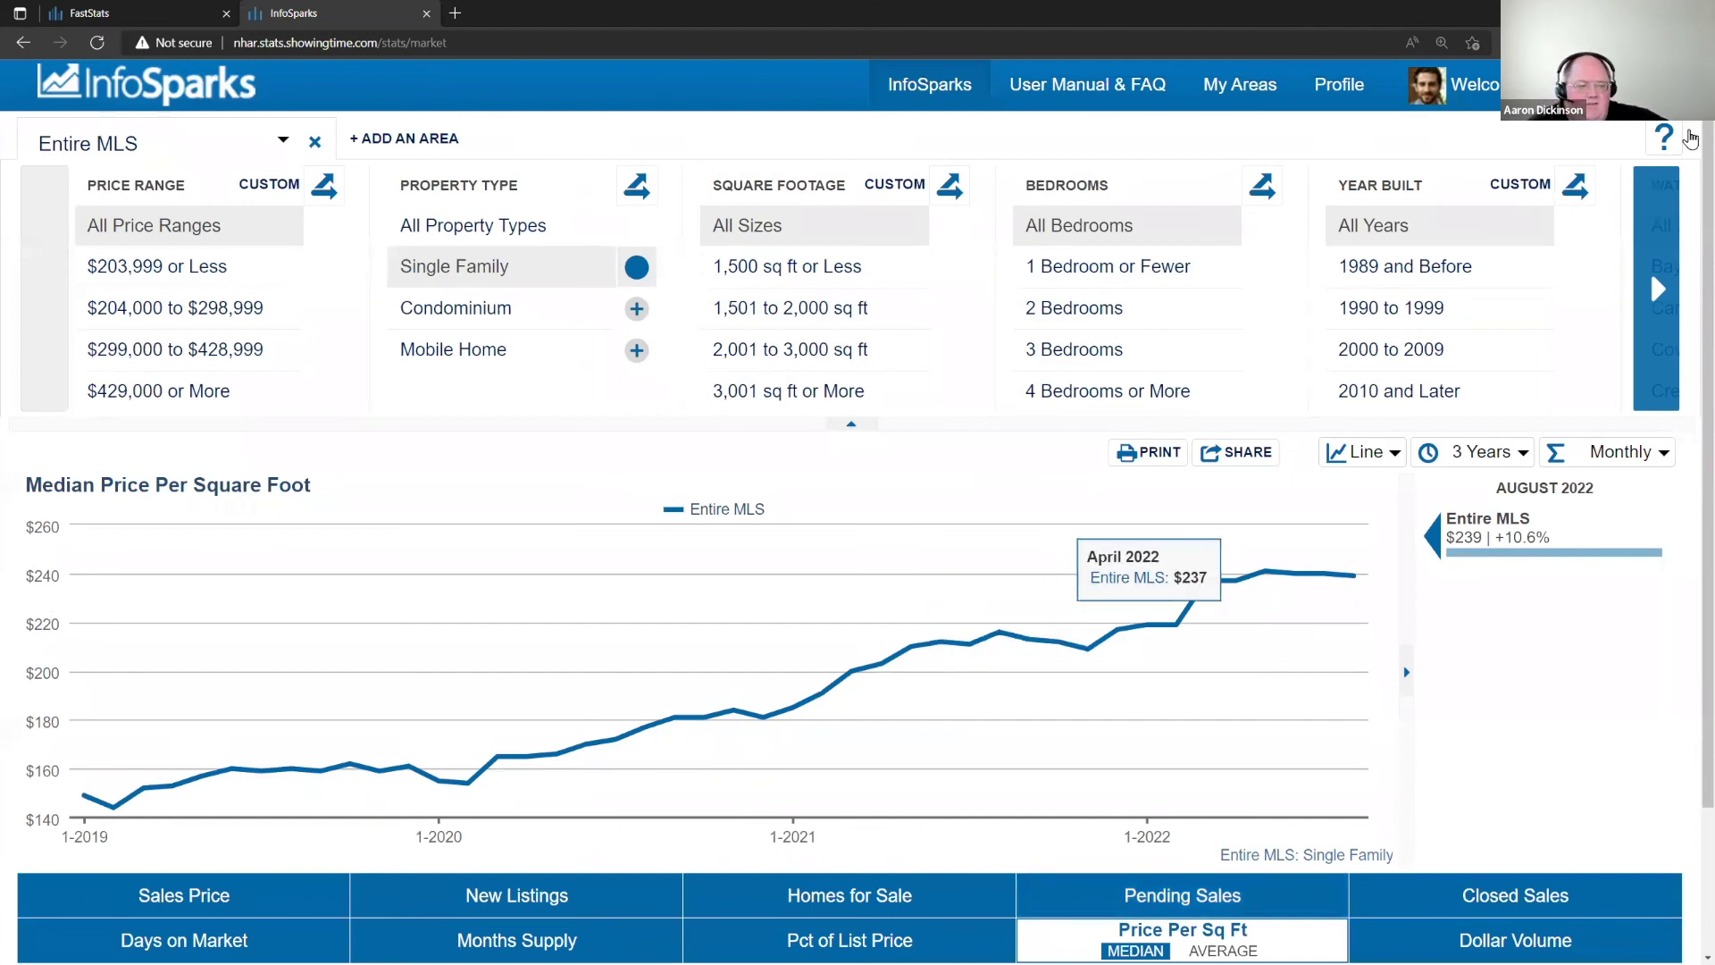
- Show and hide the help overlay explaining the chart page's controls, and try to open the User Manual & FAQ
{"action": "left_click", "coordinate": [1667, 156]}
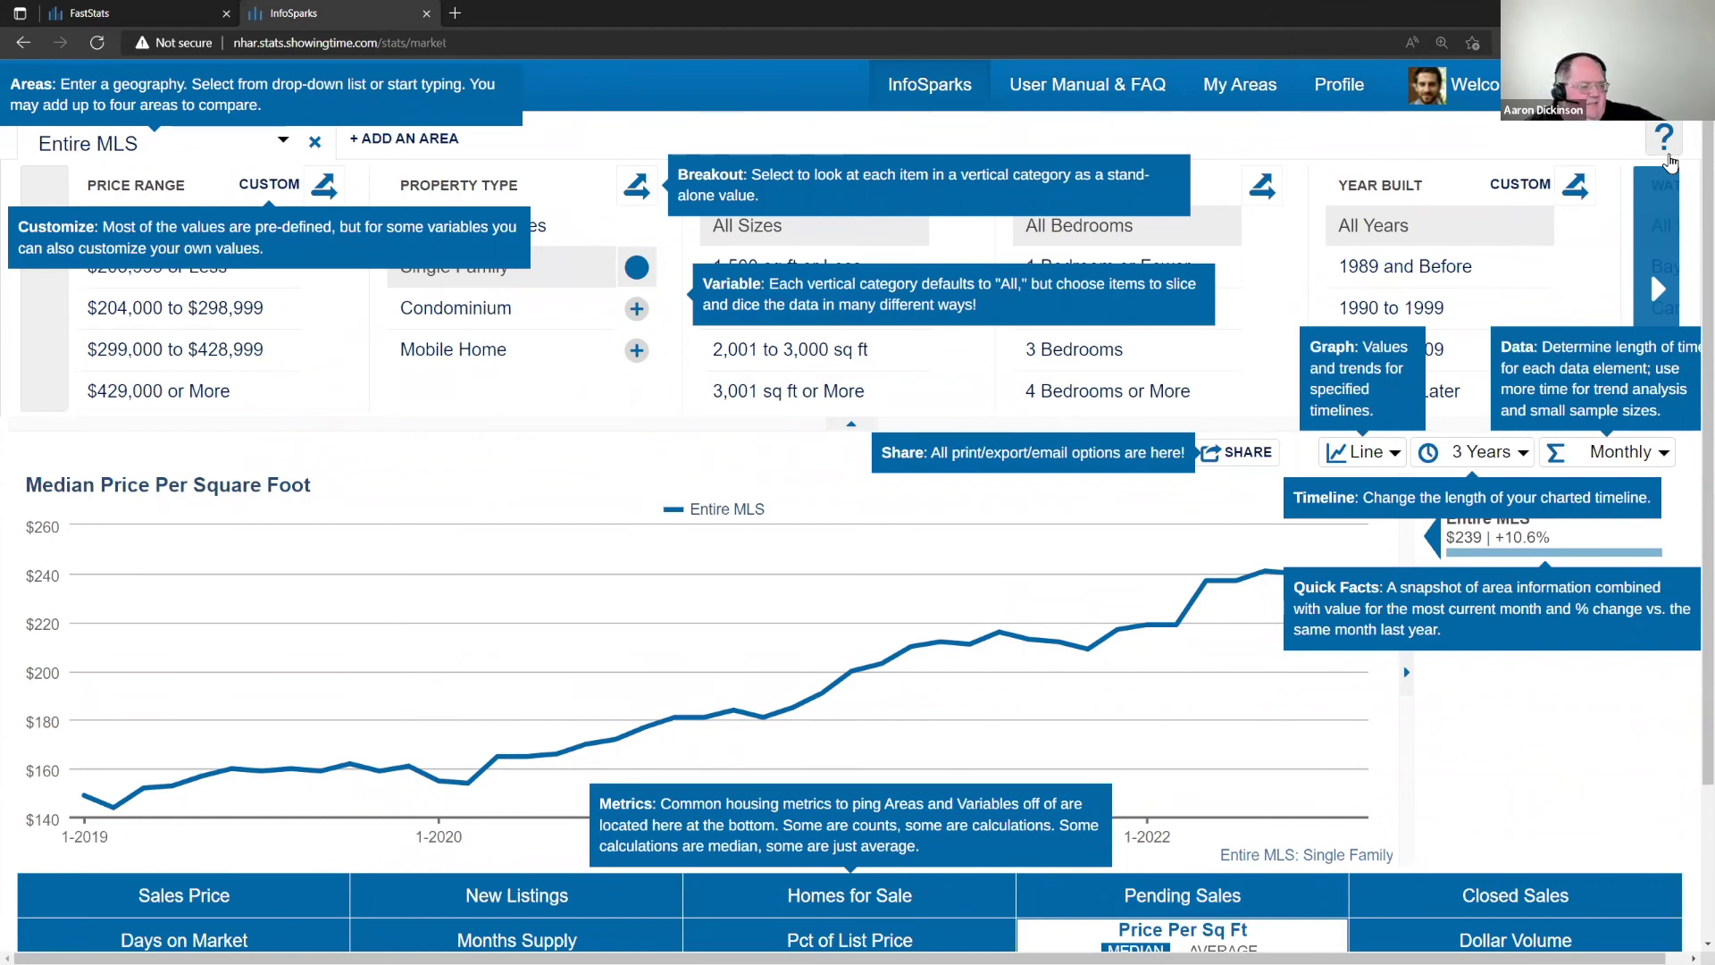
{"action": "left_click", "coordinate": [1667, 157]}
{"action": "left_click", "coordinate": [1064, 89]}
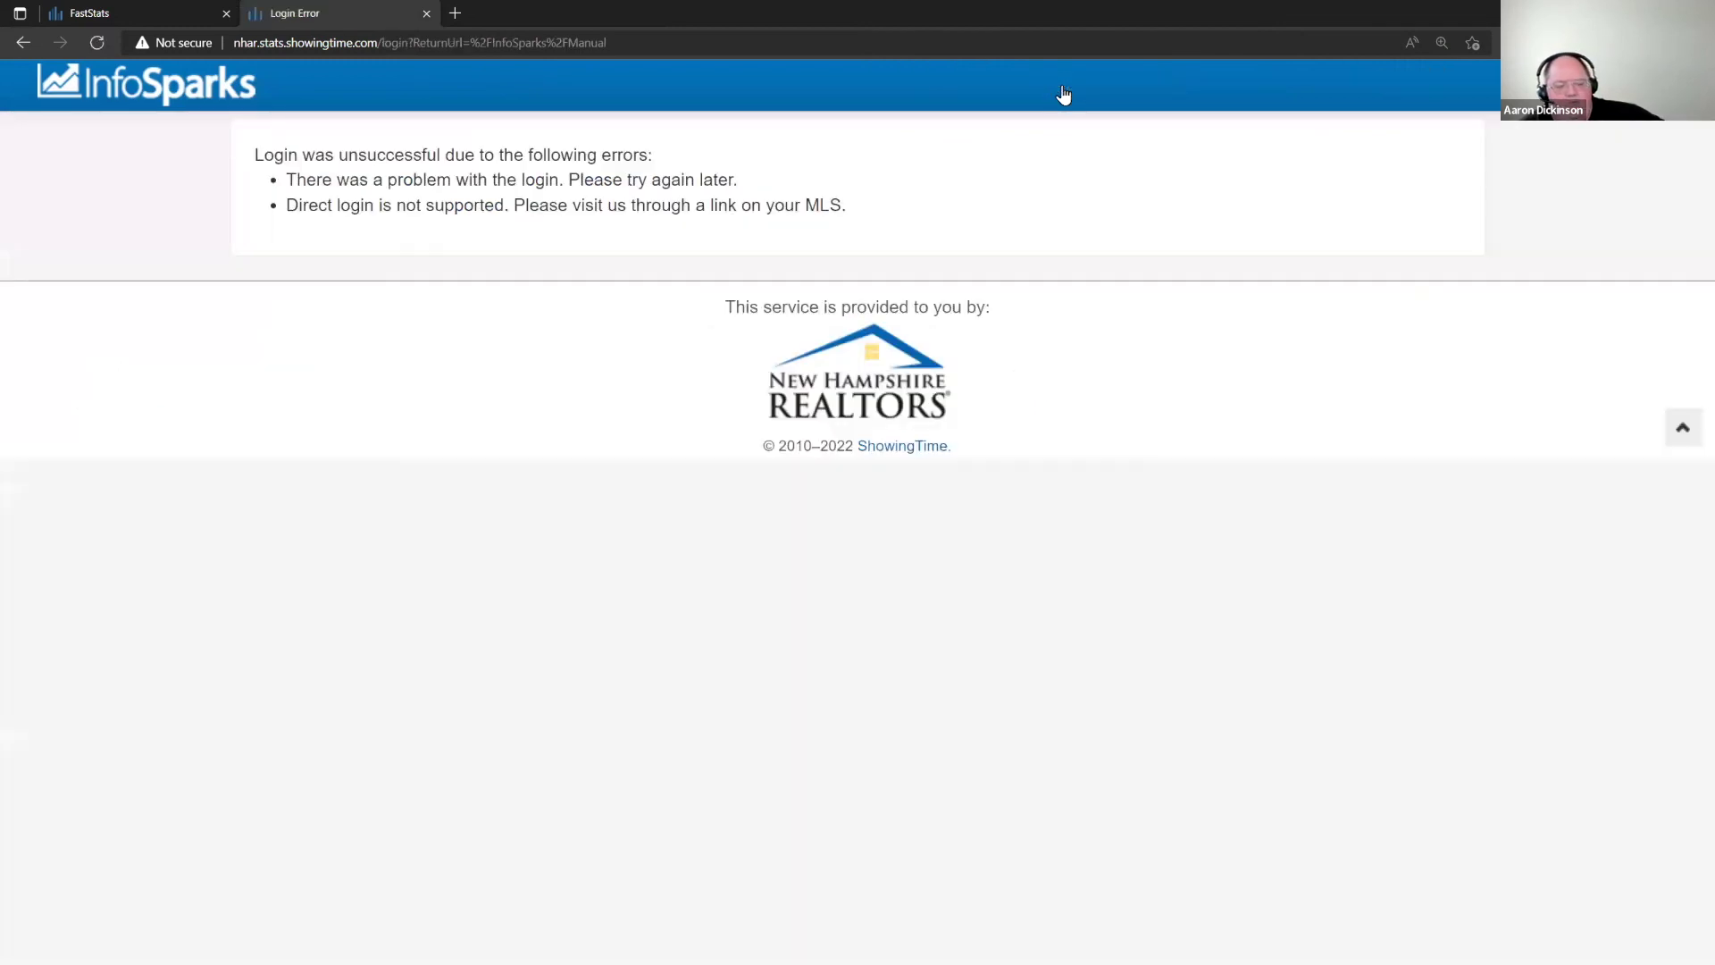
- Replace the login path in the page's address with ?f=2, correct it to ?f=1, and load the sign-in page
{"action": "left_click", "coordinate": [566, 43]}
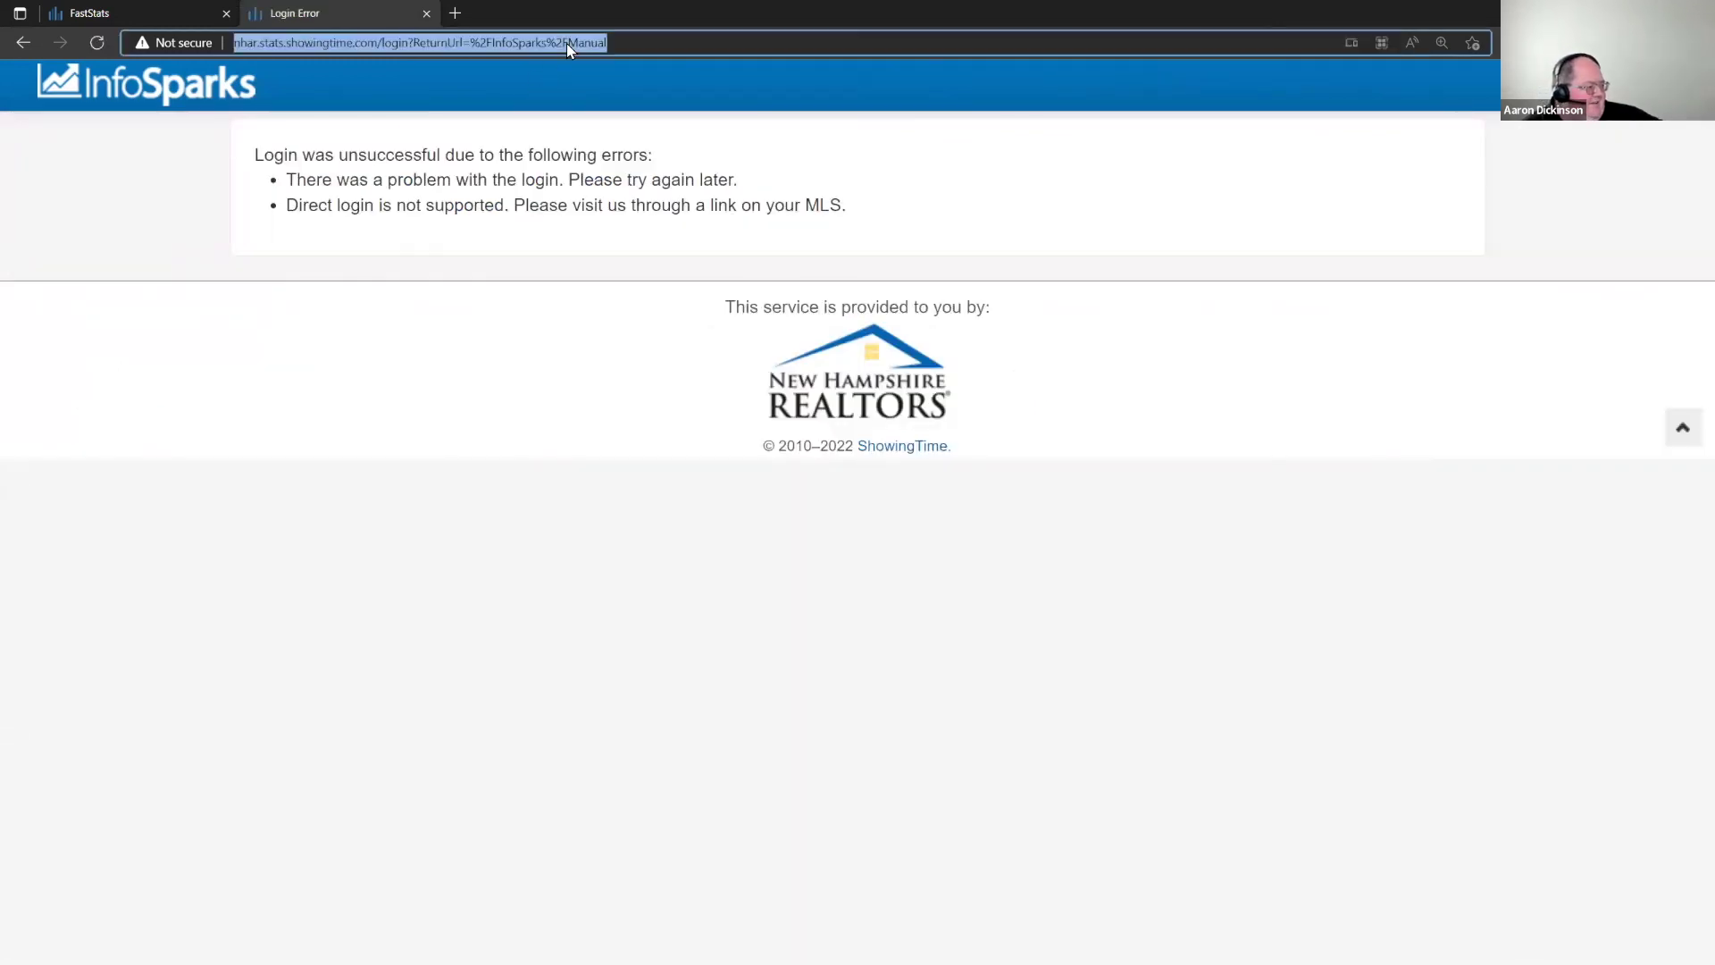
{"action": "left_click", "coordinate": [459, 40]}
{"action": "left_click_drag", "start_coordinate": [382, 42], "coordinate": [1215, 37]}
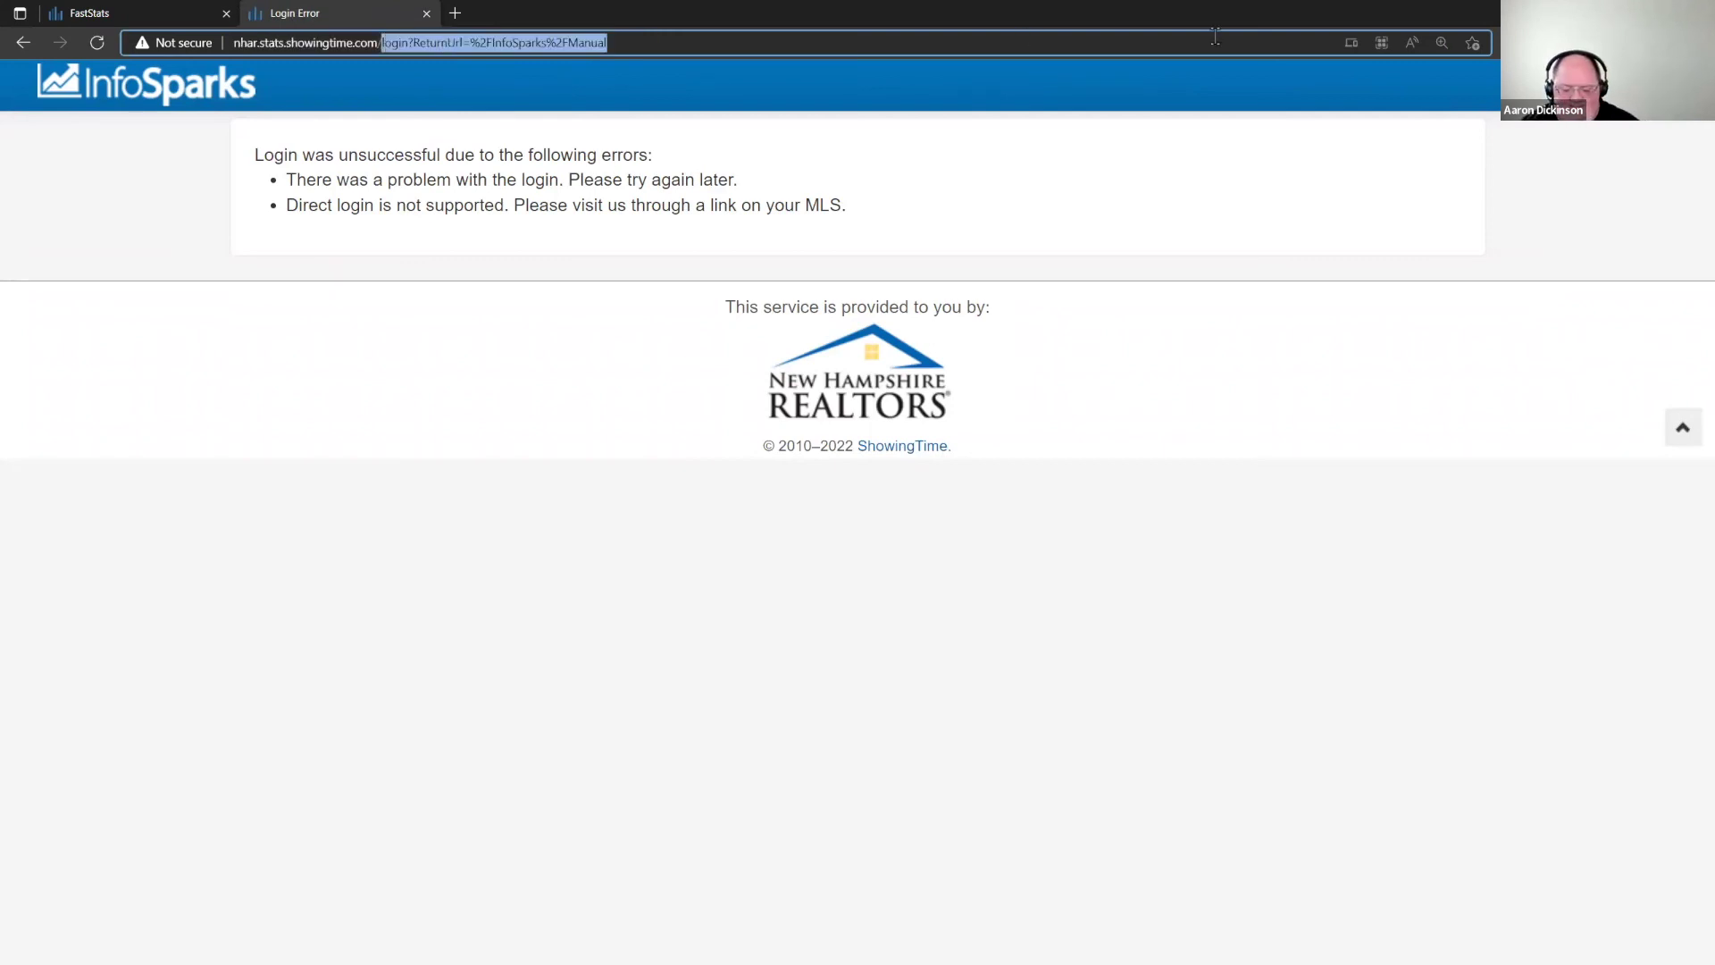
{"action": "key", "text": "BackSpace"}
{"action": "type", "text": "?f=2"}
{"action": "key", "text": "Return"}
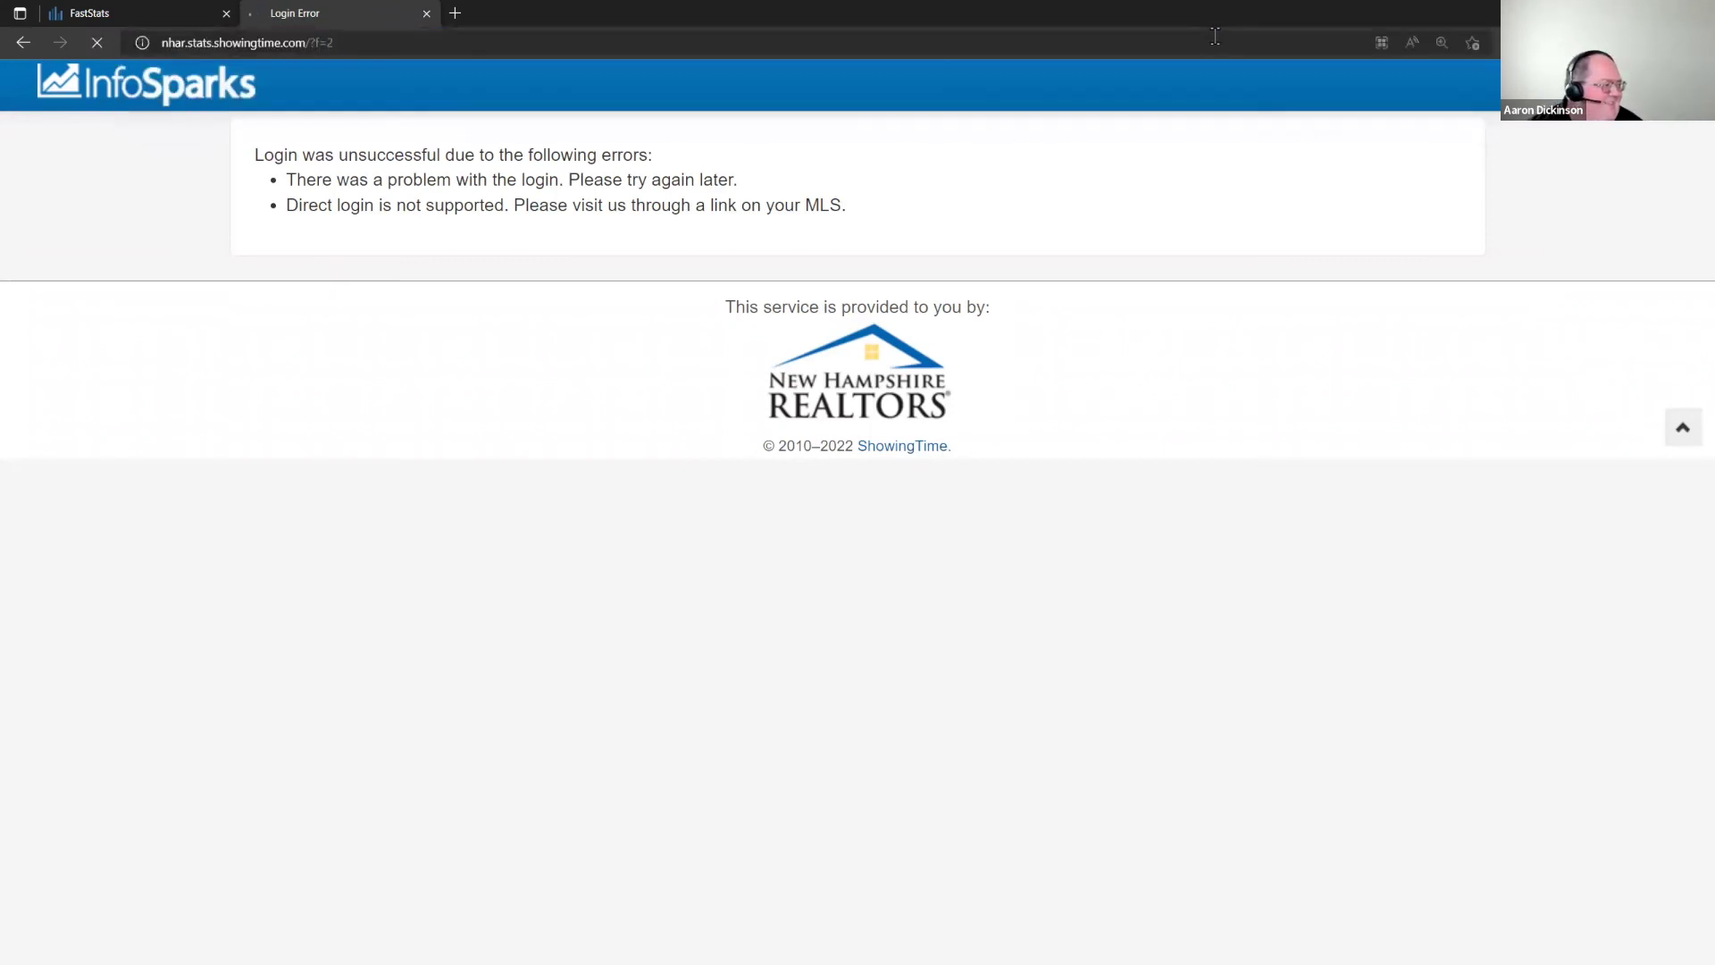
{"action": "left_click", "coordinate": [884, 42]}
{"action": "left_click", "coordinate": [885, 42]}
{"action": "type", "text": "1"}
{"action": "key", "text": "Return"}
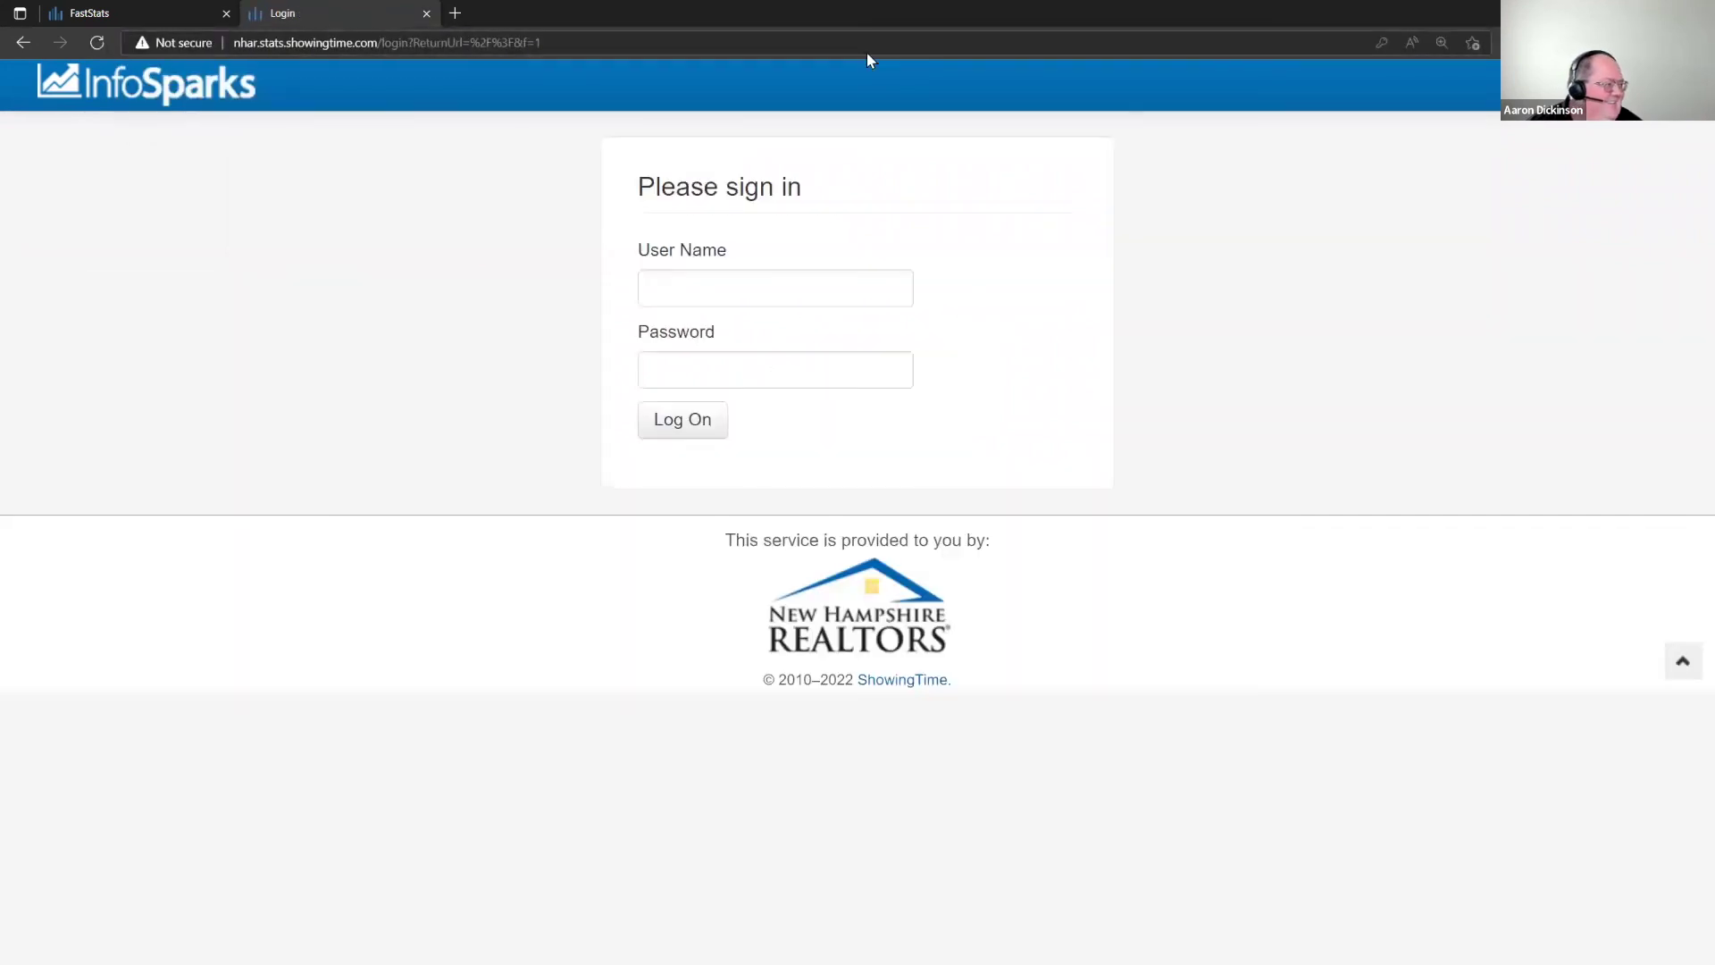
- Sign back in to the site with the account's user name and password
{"action": "left_click", "coordinate": [865, 286]}
{"action": "left_click", "coordinate": [828, 350]}
{"action": "left_click", "coordinate": [668, 425]}
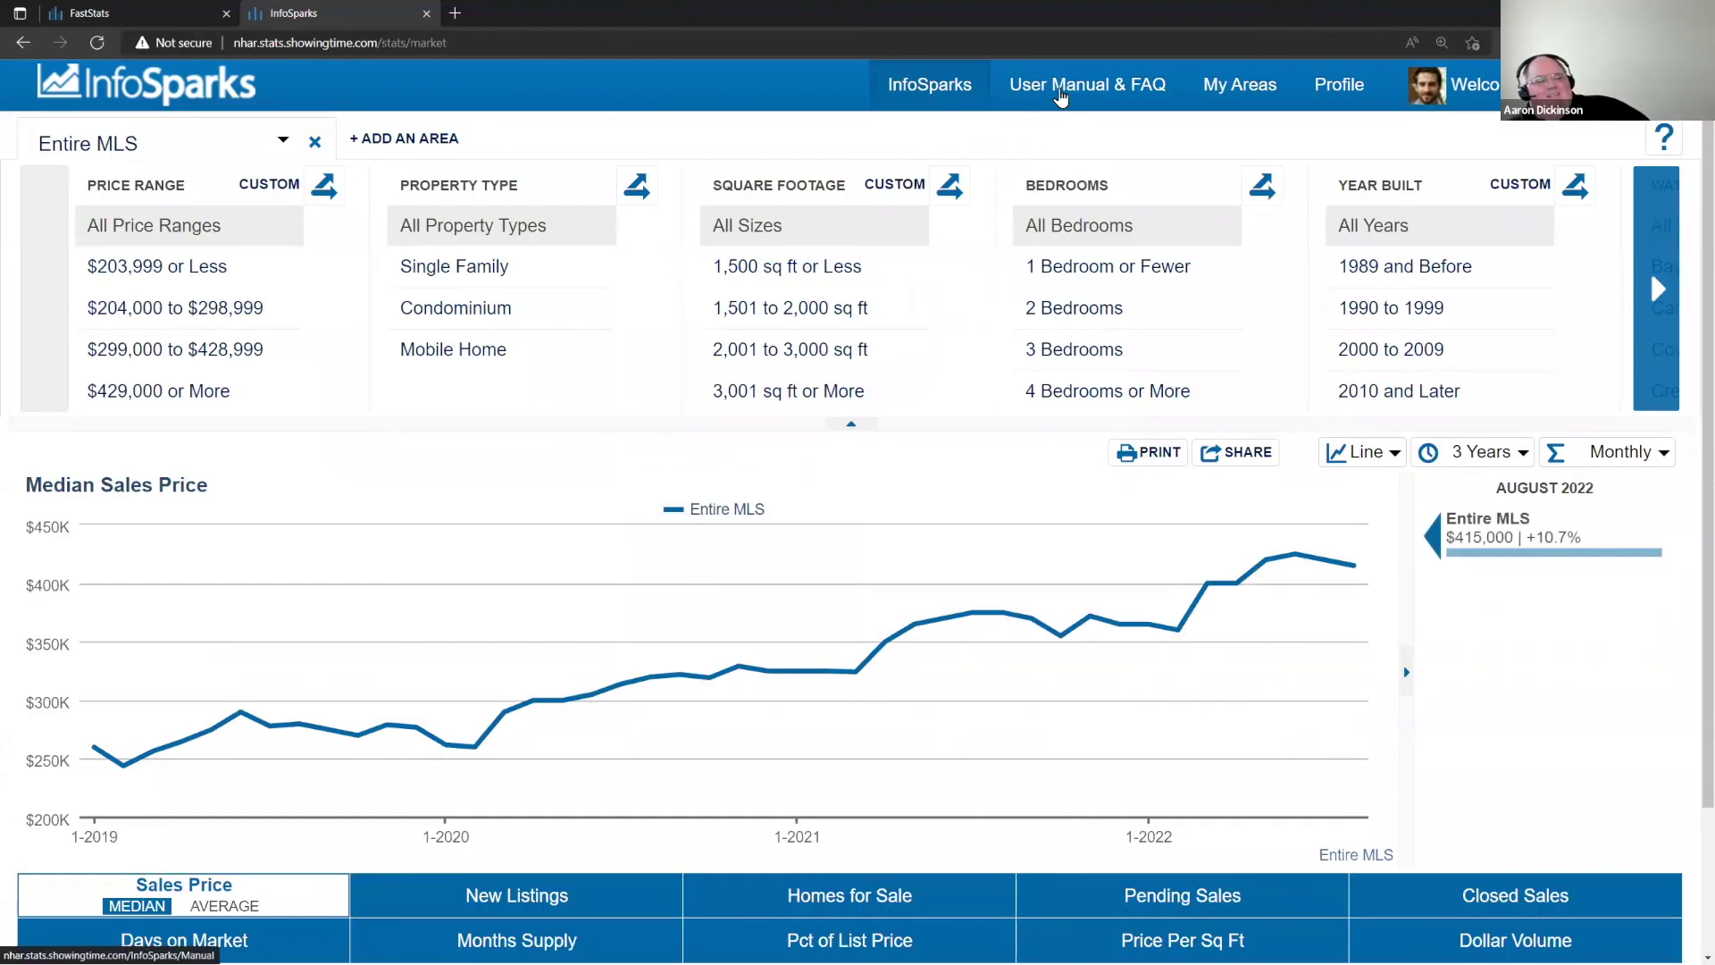
- Open the User Manual & FAQ and look through the Overview, tutorial video and Tabs sections
{"action": "left_click", "coordinate": [1060, 93]}
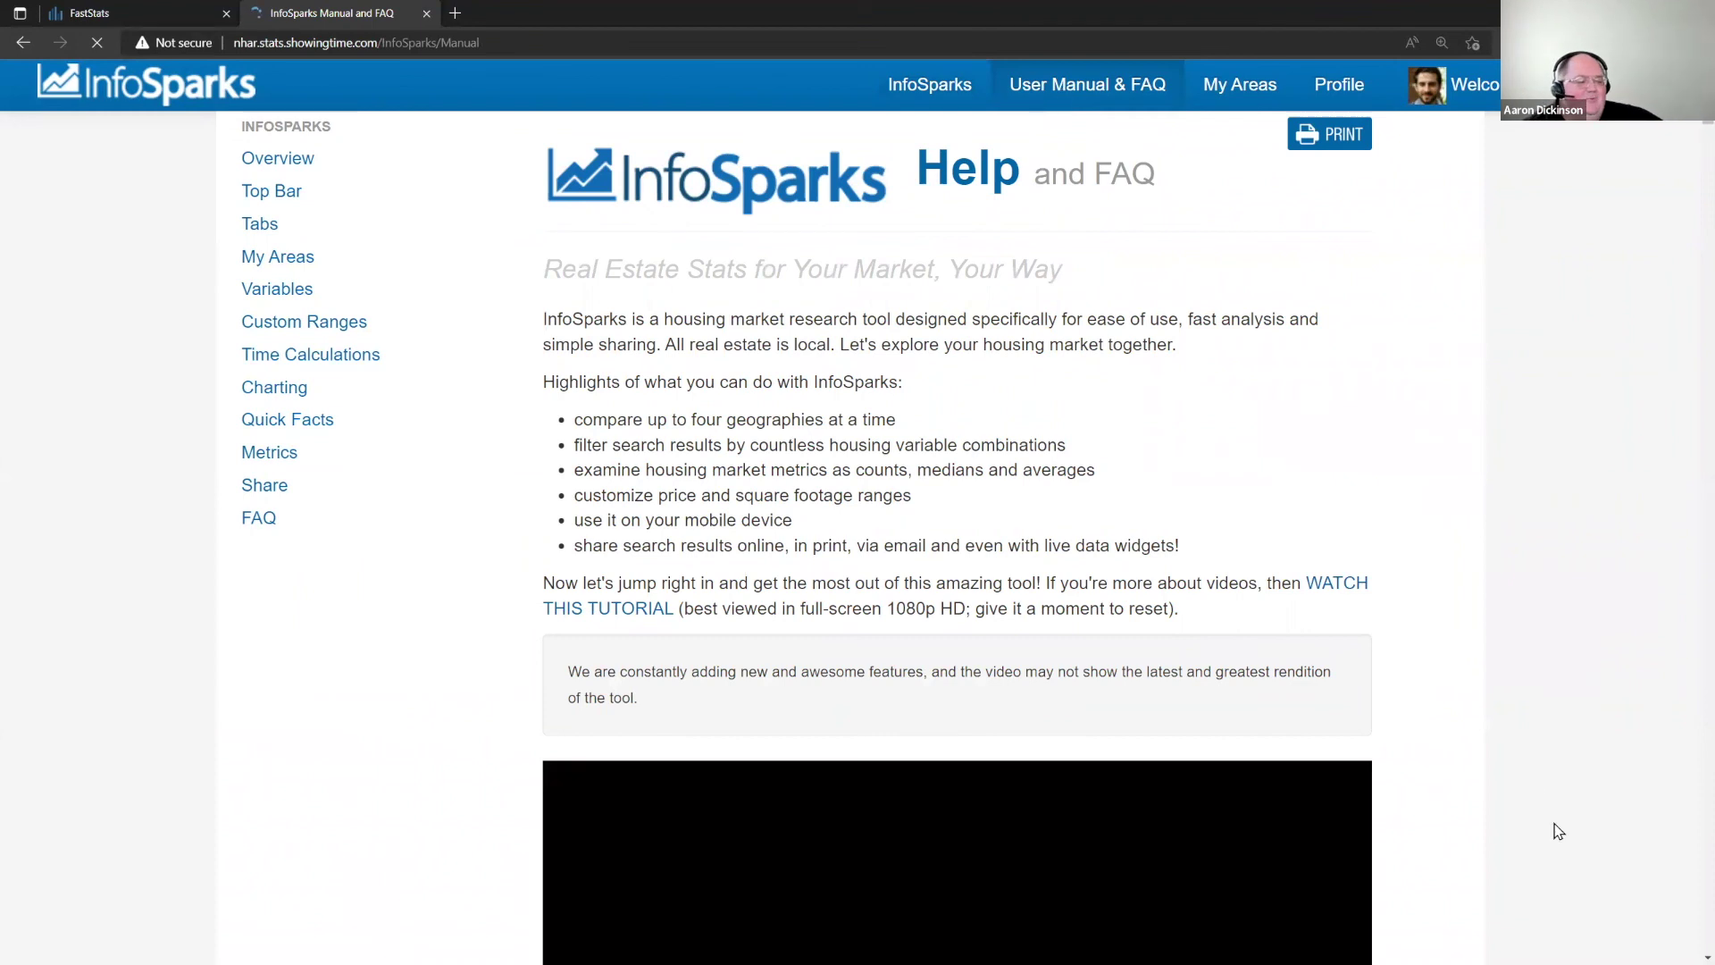
{"action": "scroll", "coordinate": [837, 524], "scroll_direction": "down", "scroll_amount": 3}
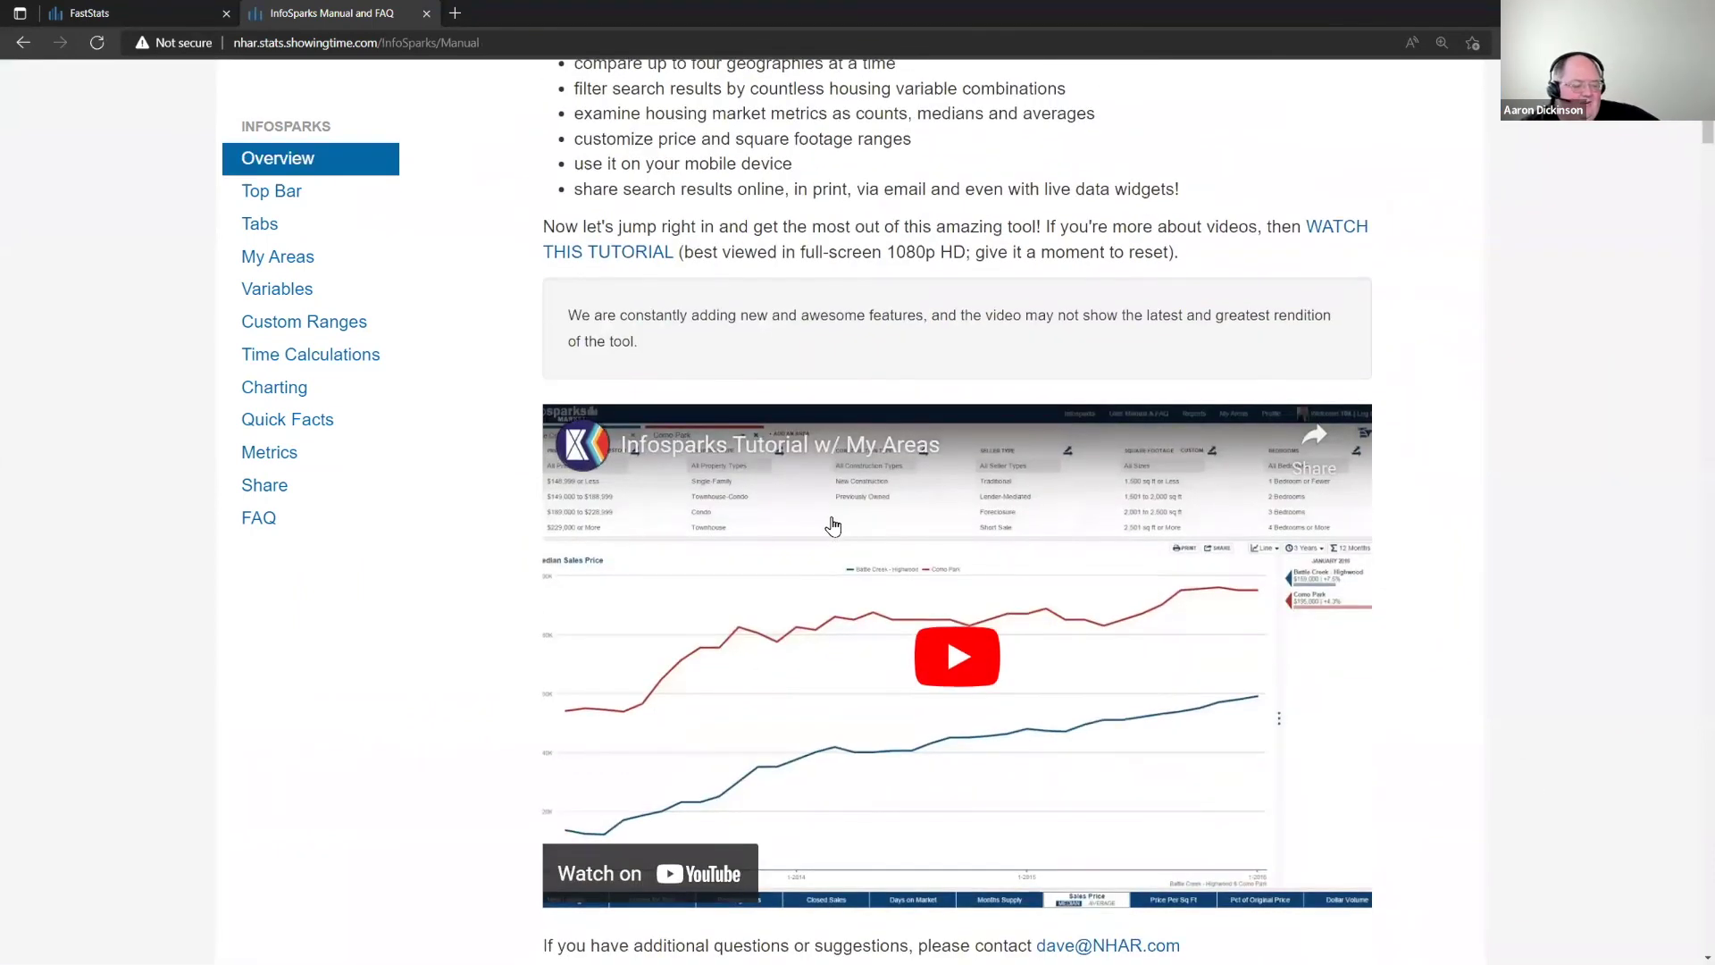
{"action": "scroll", "coordinate": [1128, 418], "scroll_direction": "down", "scroll_amount": 3}
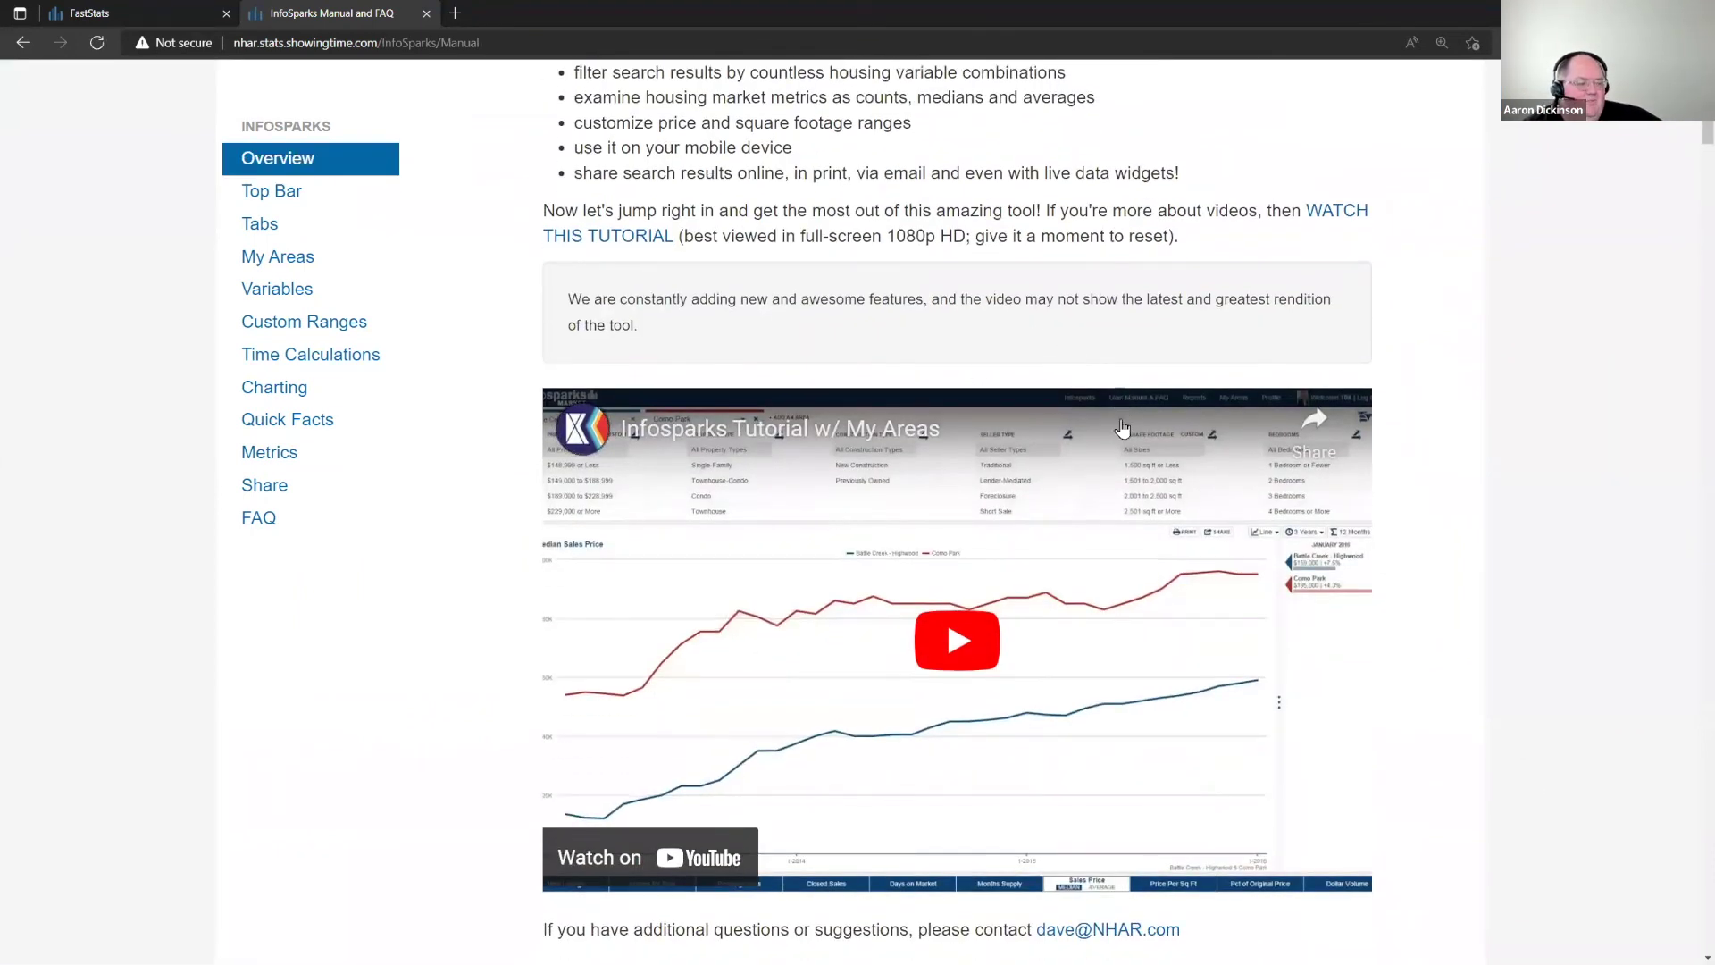
{"action": "scroll", "coordinate": [1206, 509], "scroll_direction": "down", "scroll_amount": 12}
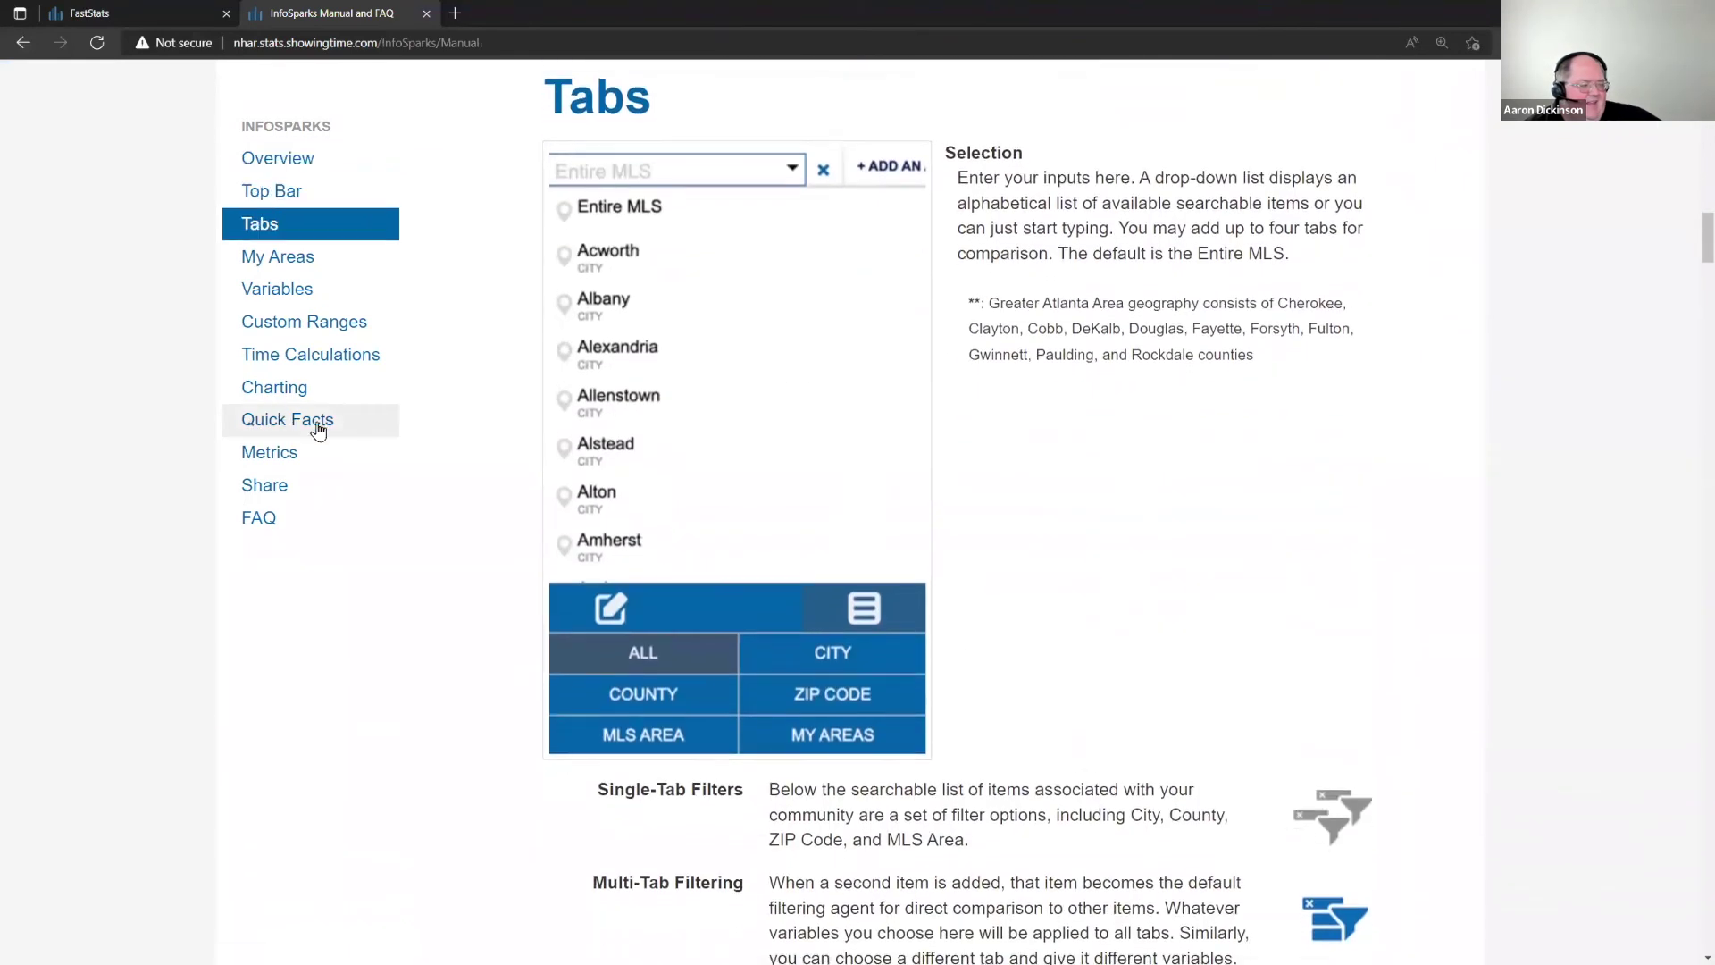
- Examine the definitions of the market metrics in the manual's Metrics section
{"action": "left_click", "coordinate": [310, 456]}
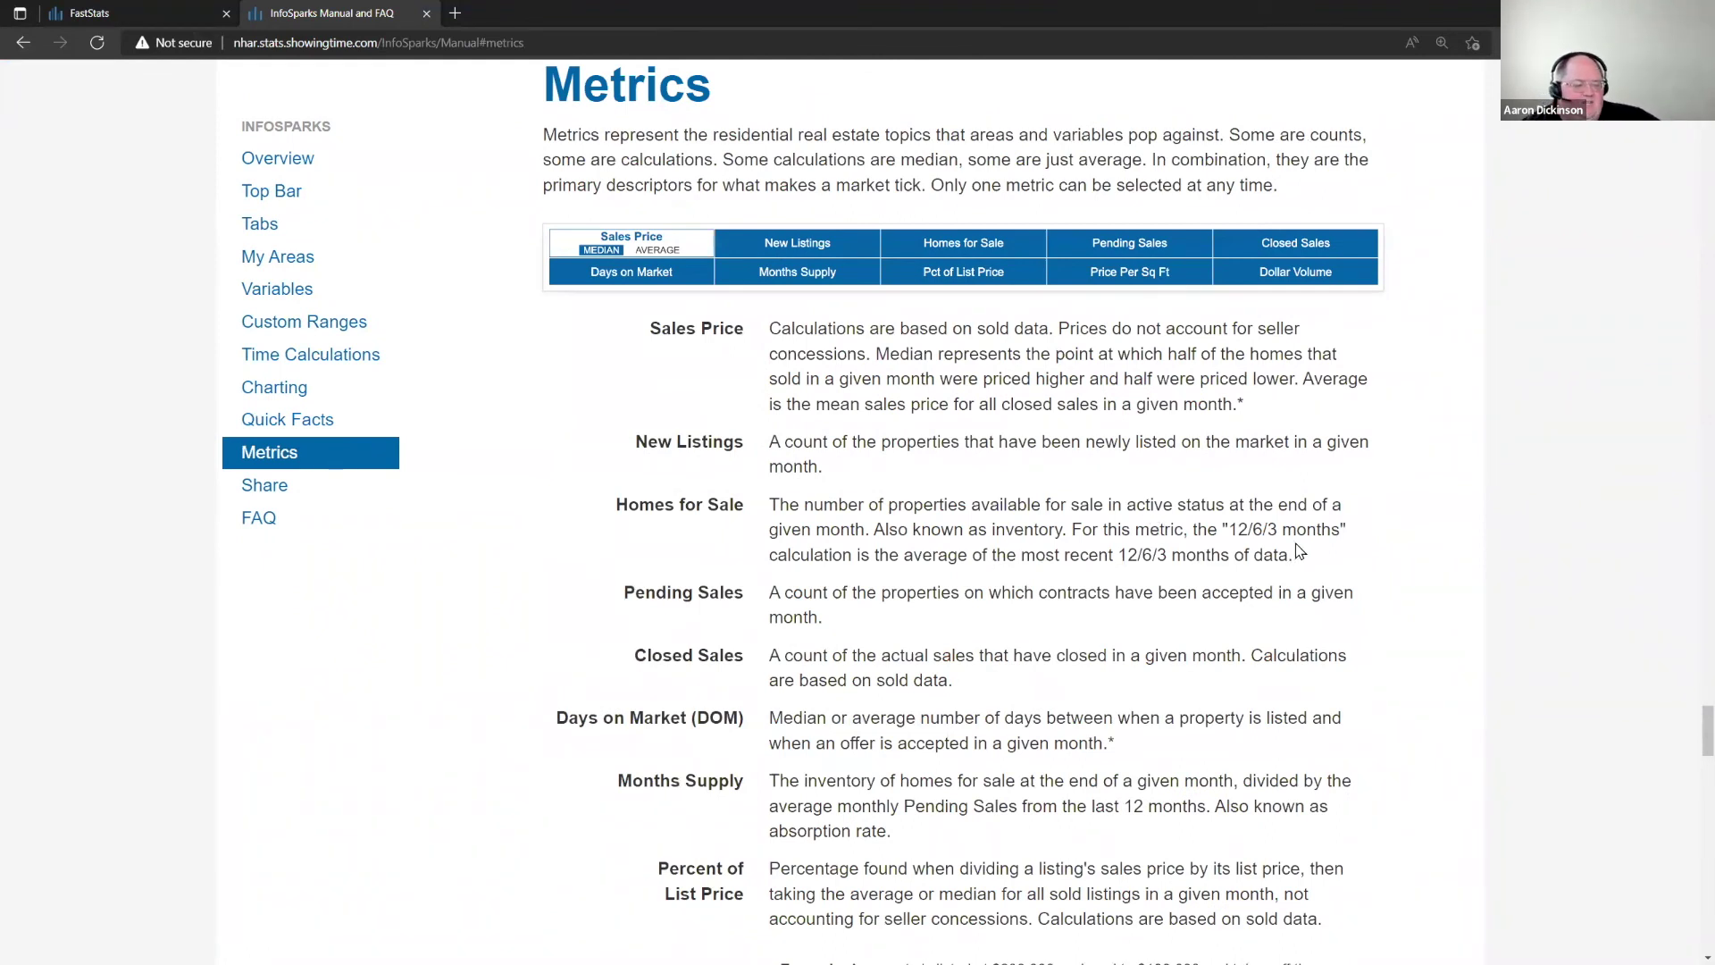
{"action": "scroll", "coordinate": [1299, 551], "scroll_direction": "down", "scroll_amount": 6}
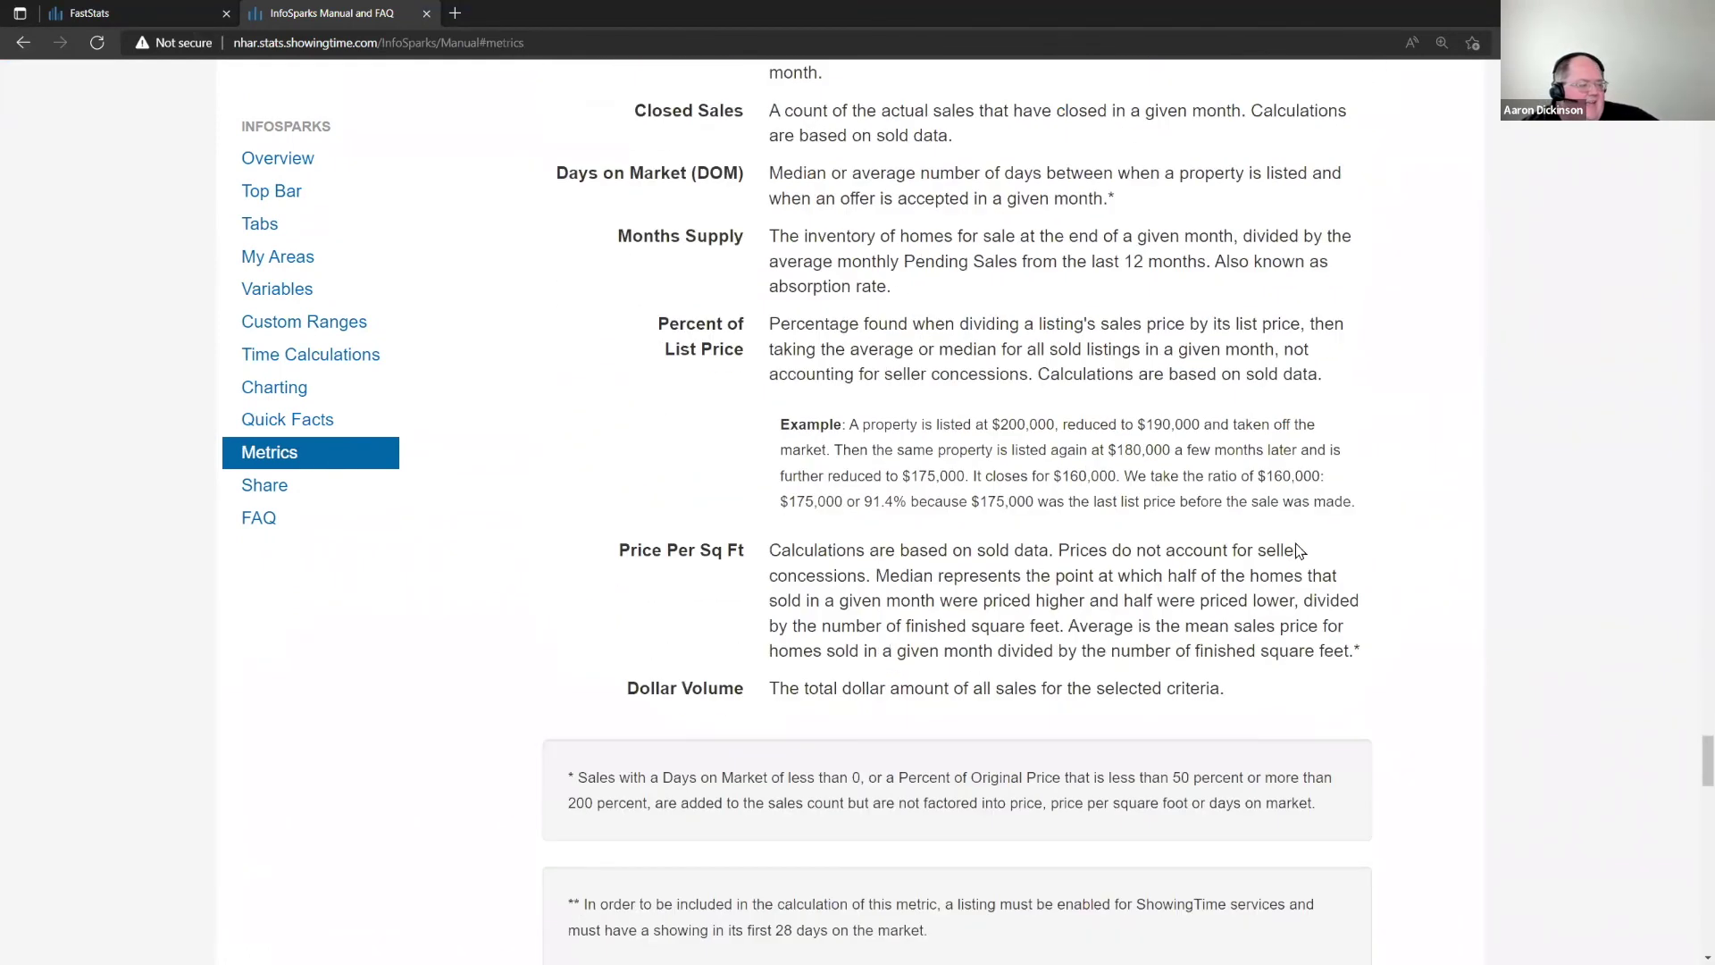
{"action": "scroll", "coordinate": [1299, 551], "scroll_direction": "down", "scroll_amount": 3}
- Review the manual's Share section and highlight the paragraph under Shared Chart Expiration
{"action": "scroll", "coordinate": [872, 695], "scroll_direction": "down", "scroll_amount": 4}
{"action": "scroll", "coordinate": [874, 696], "scroll_direction": "down", "scroll_amount": 4}
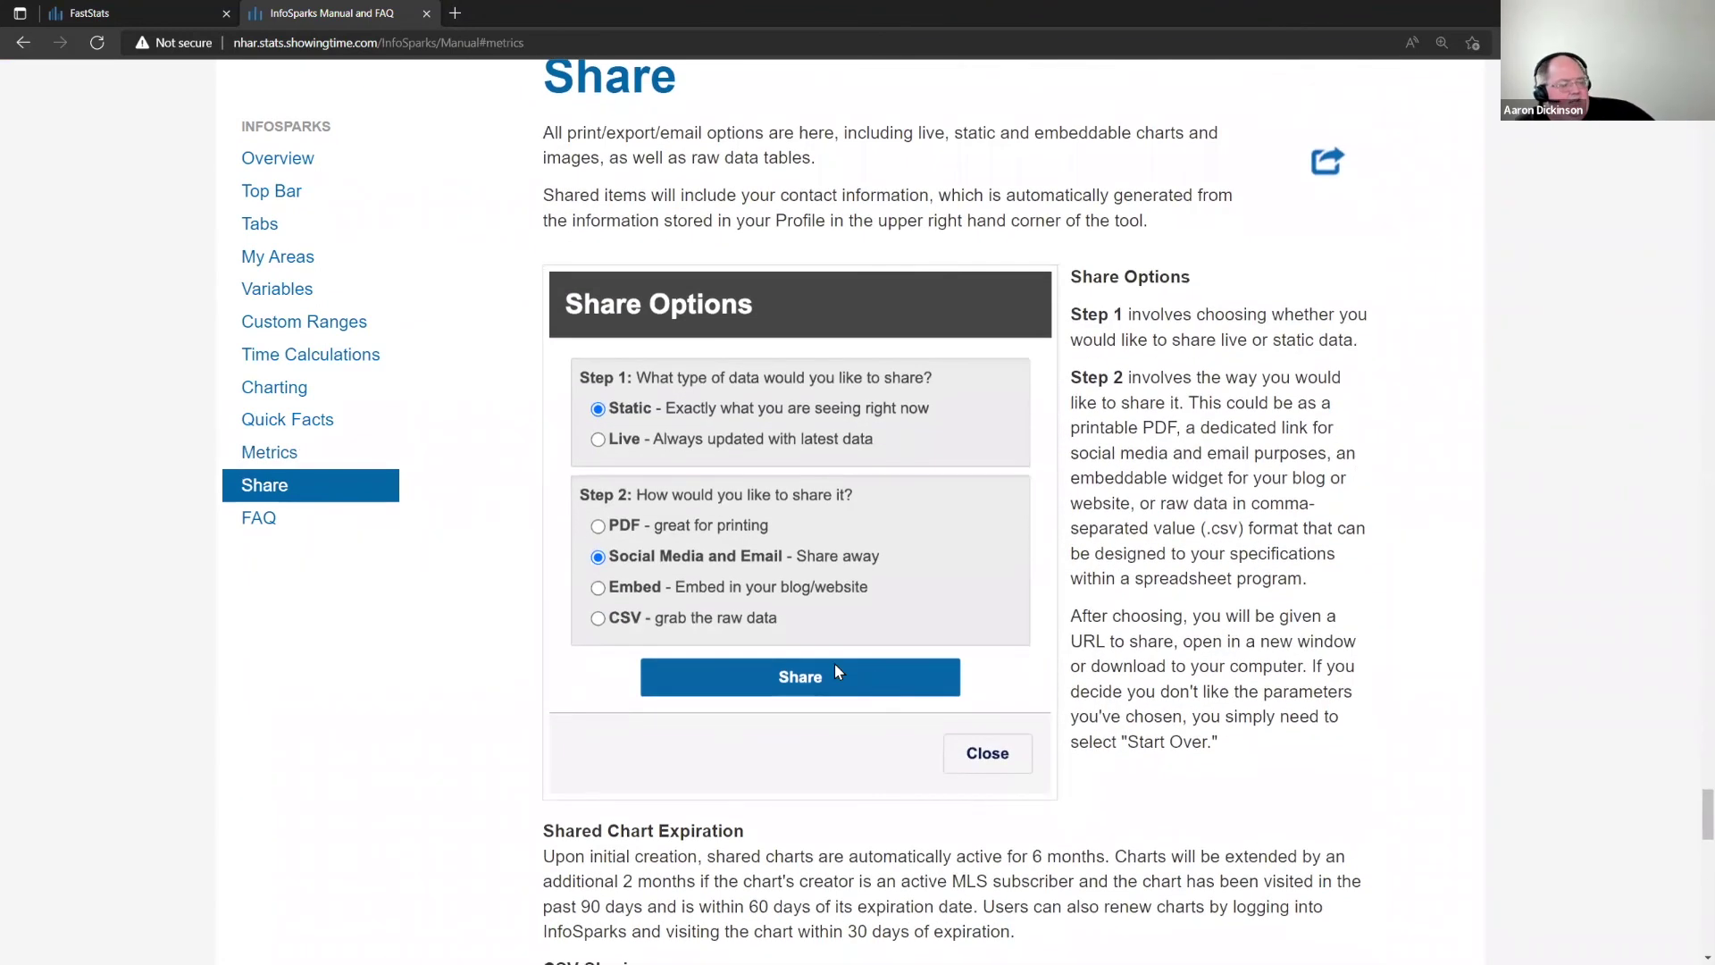
{"action": "scroll", "coordinate": [1054, 715], "scroll_direction": "down", "scroll_amount": 3}
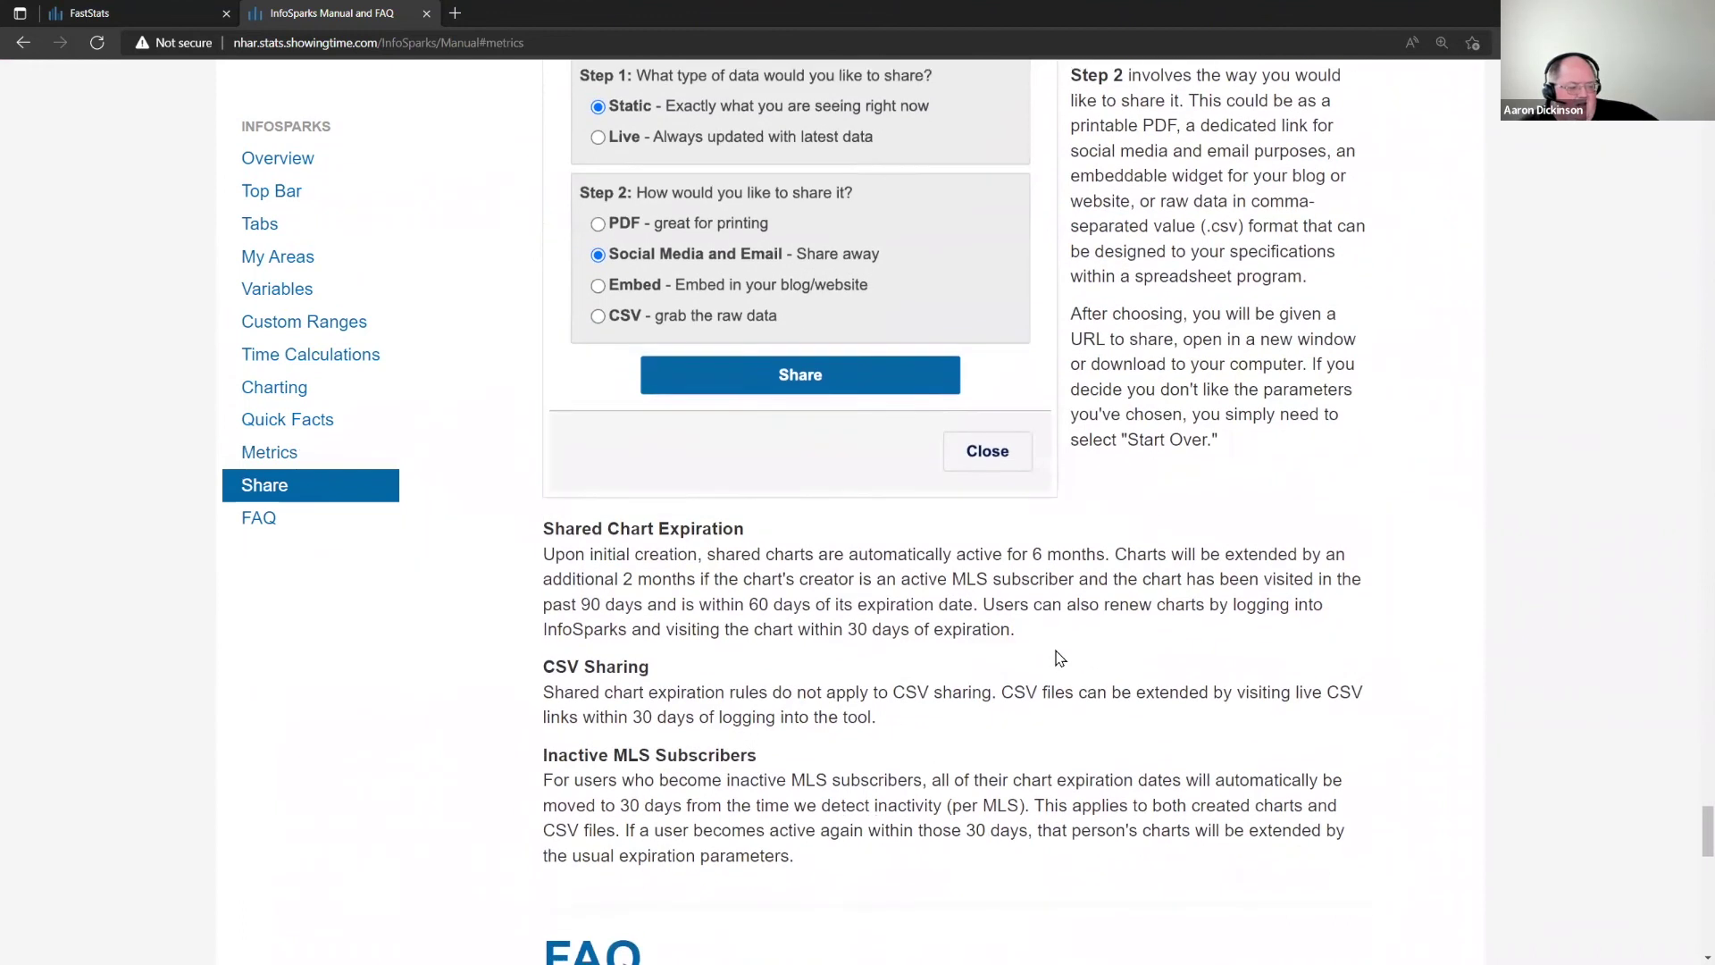
{"action": "left_click_drag", "start_coordinate": [1017, 576], "coordinate": [543, 501]}
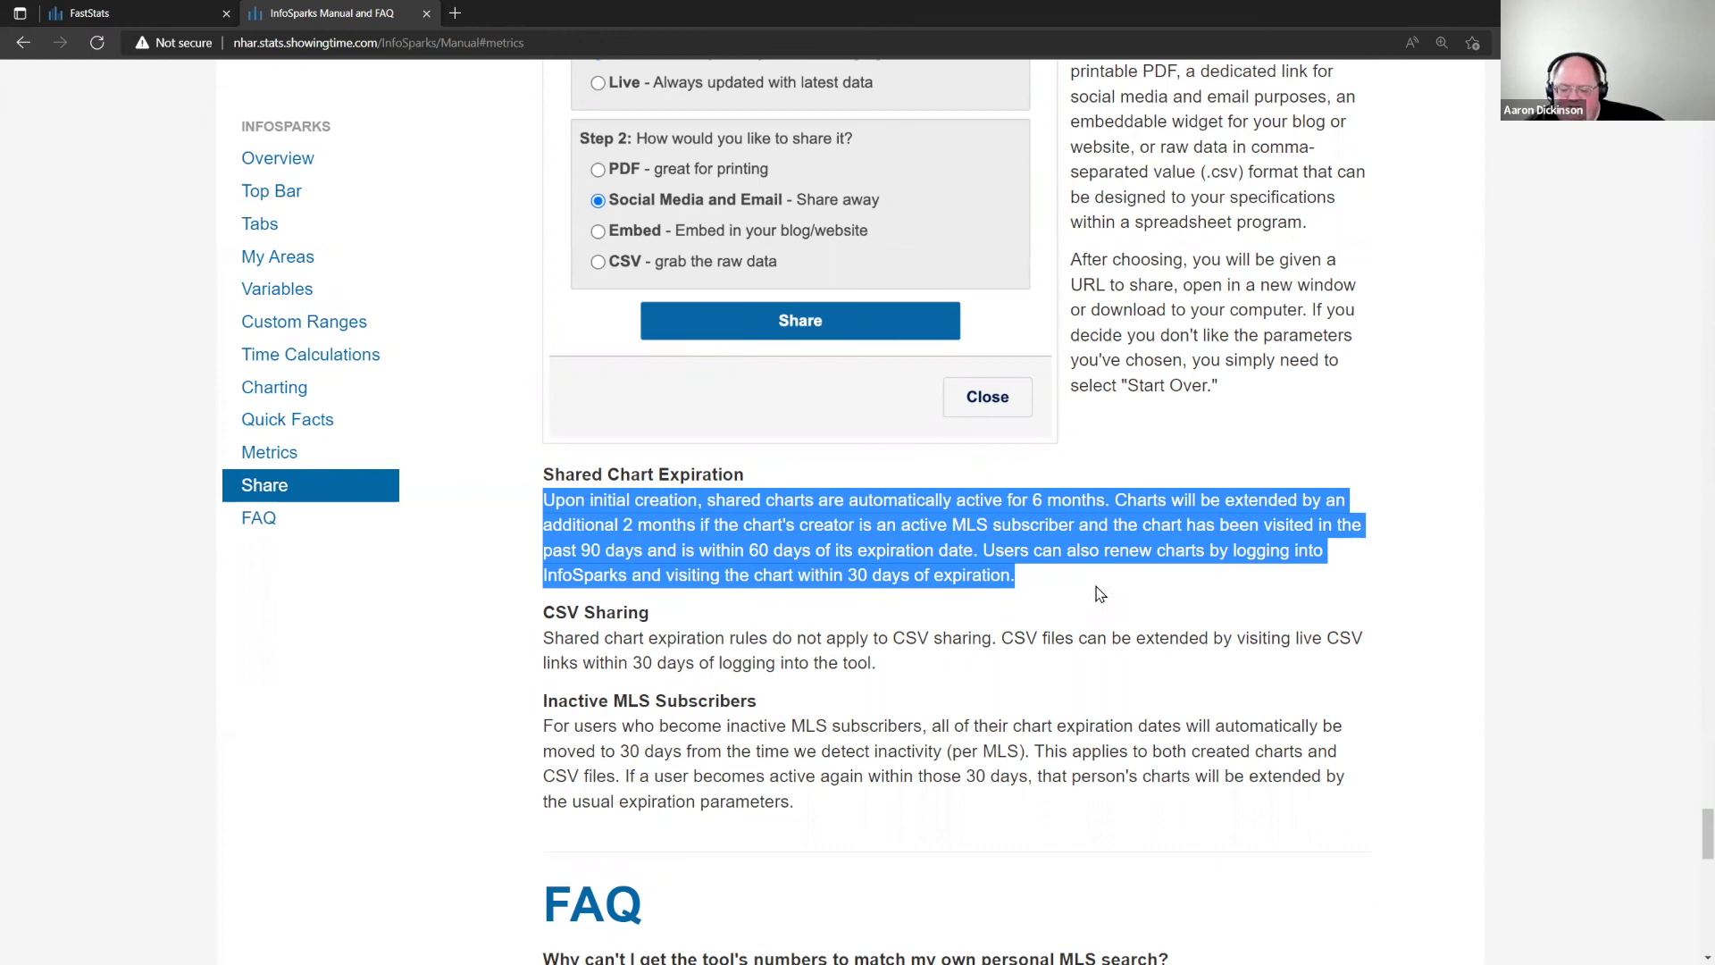
- Open the agent's profile and review the profile picture, agent information and office information
{"action": "scroll", "coordinate": [1100, 594], "scroll_direction": "up", "scroll_amount": 20}
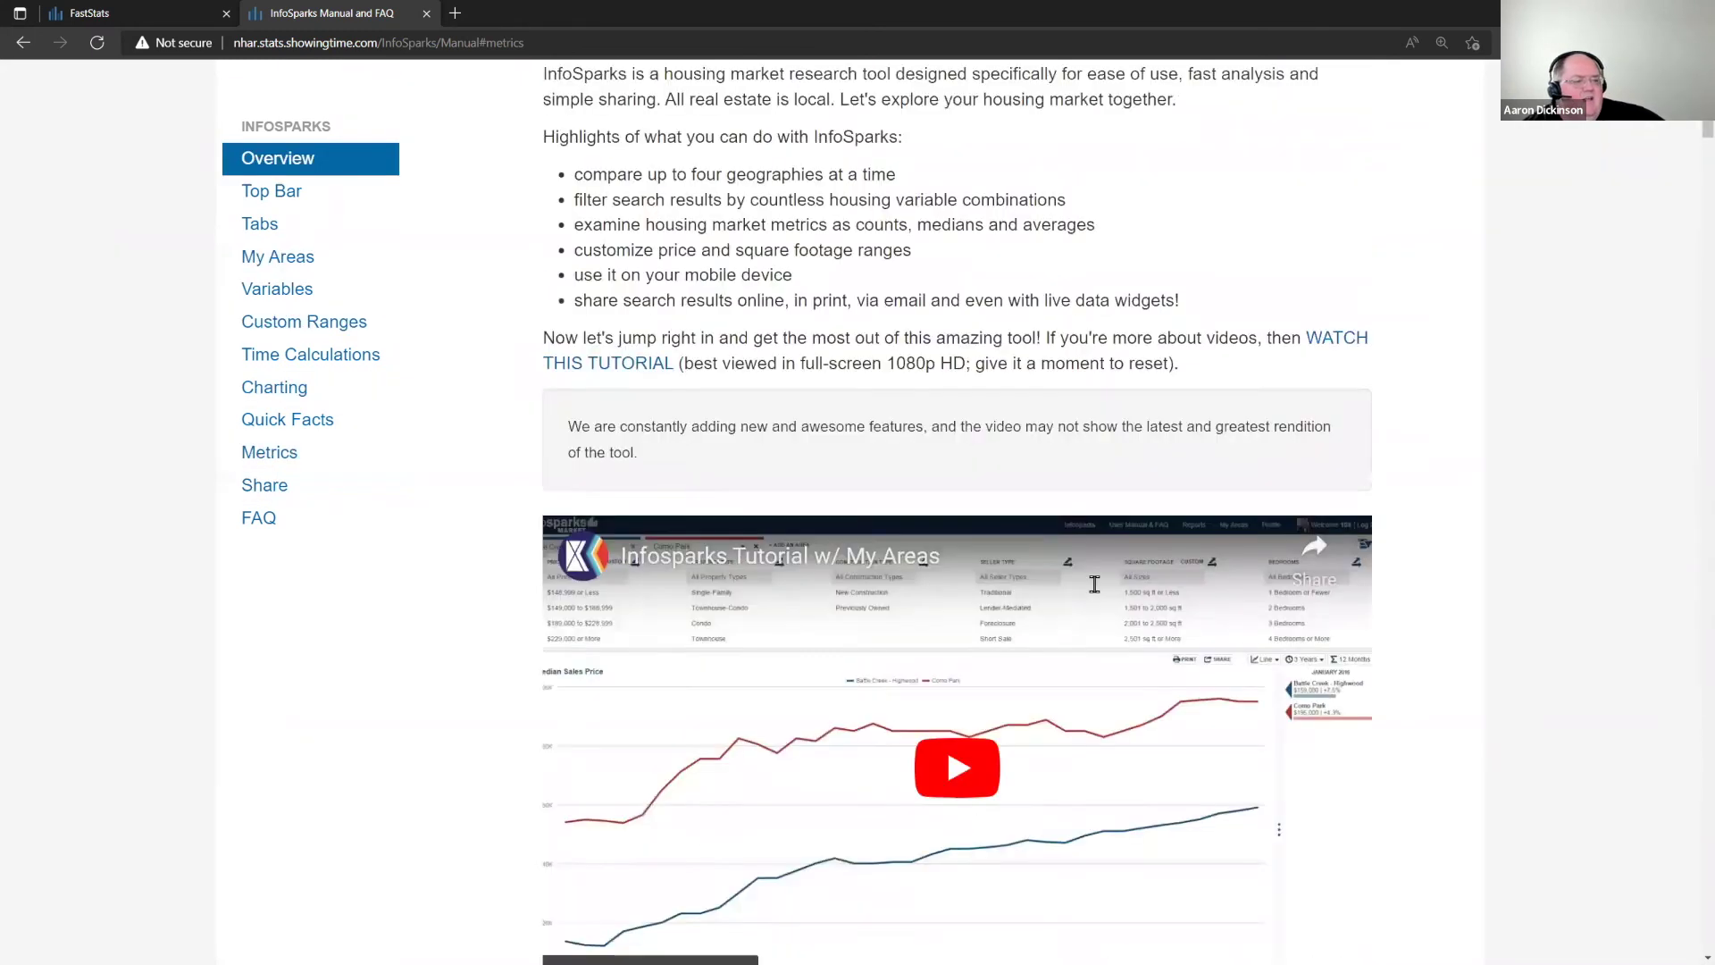
{"action": "left_click", "coordinate": [1347, 91]}
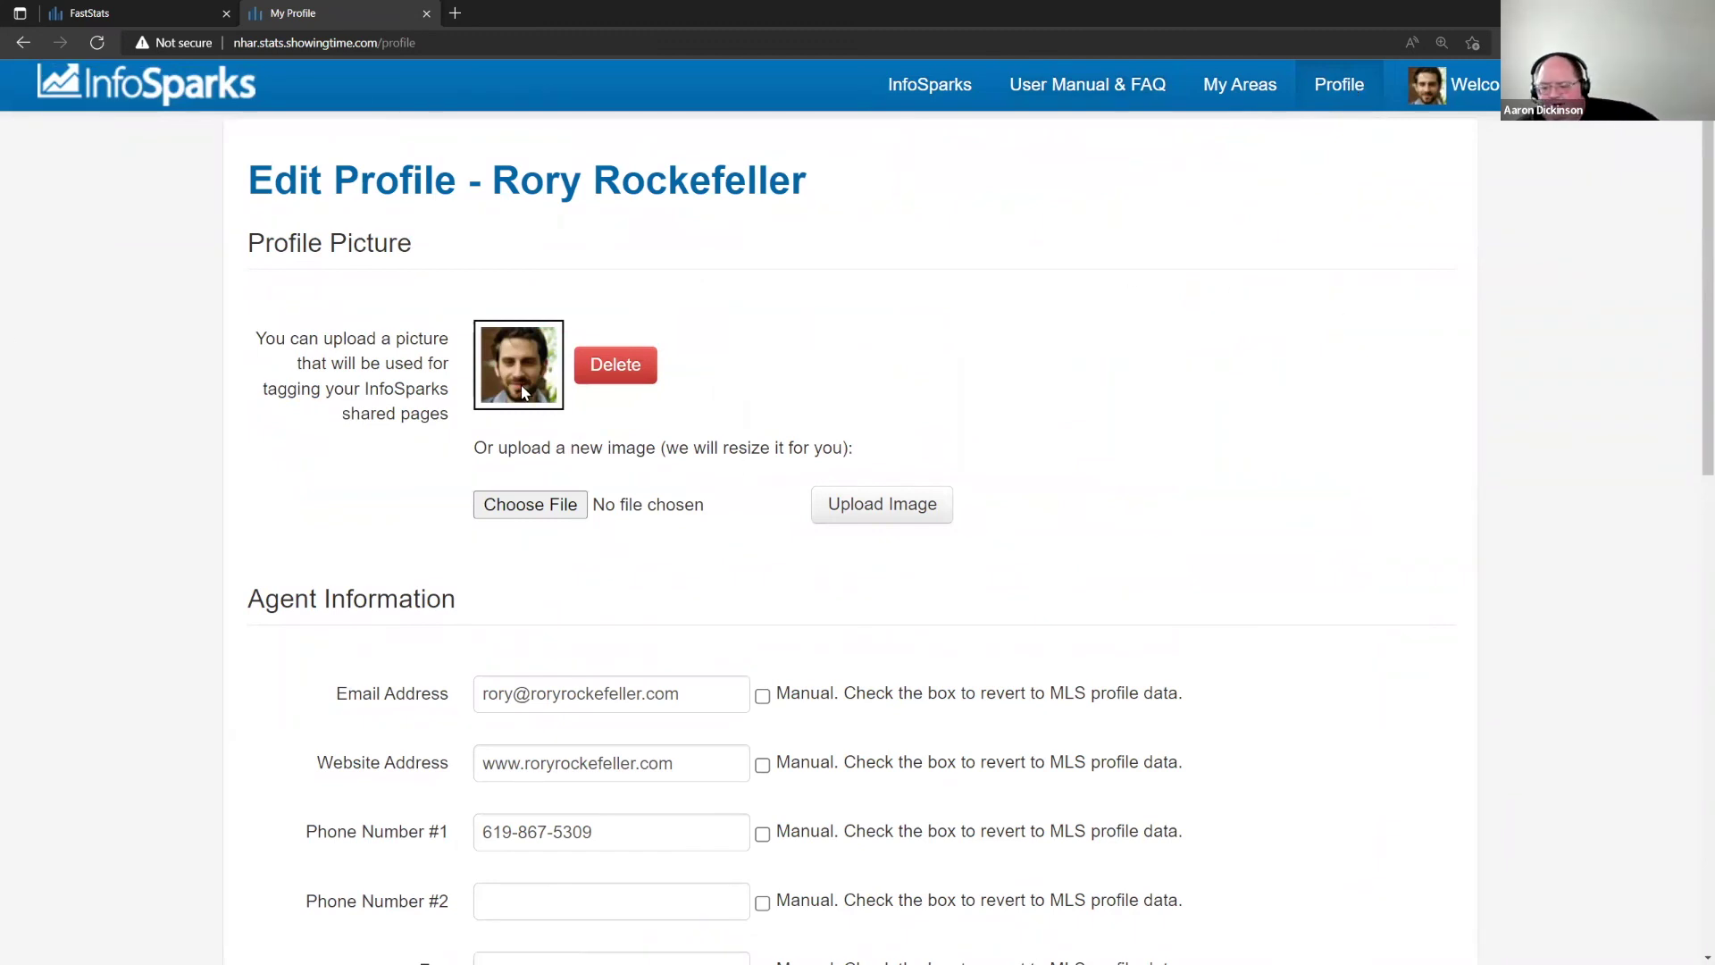
{"action": "scroll", "coordinate": [608, 480], "scroll_direction": "down", "scroll_amount": 4}
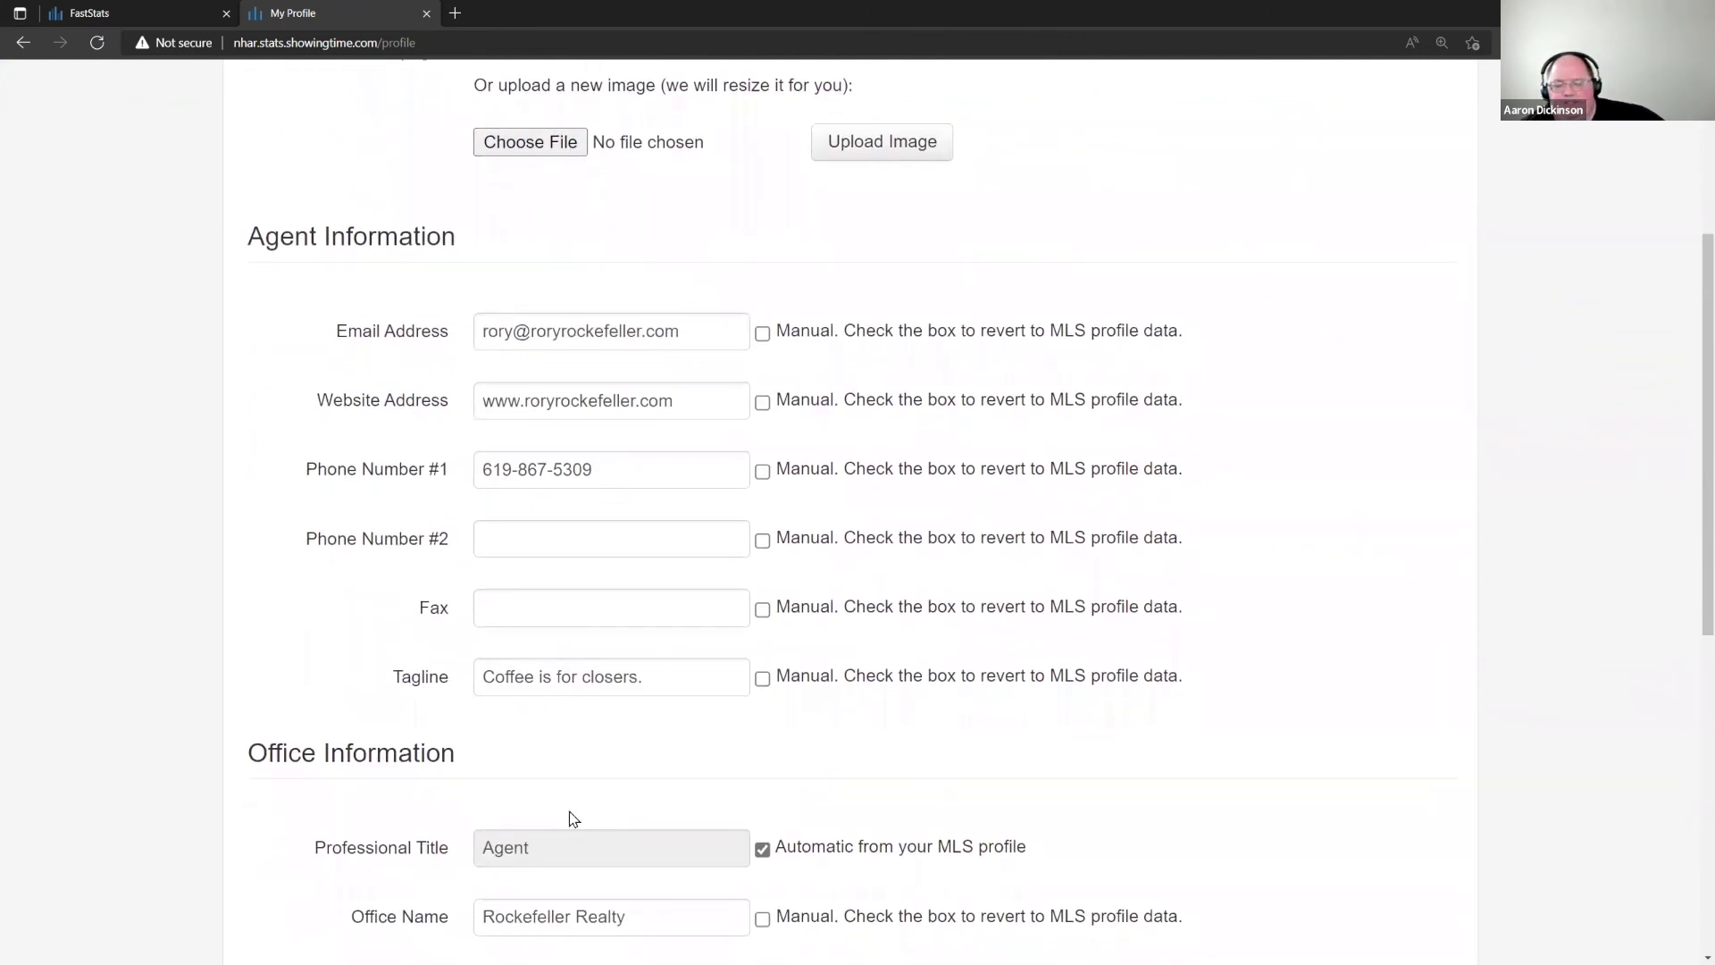
{"action": "scroll", "coordinate": [653, 776], "scroll_direction": "down", "scroll_amount": 1}
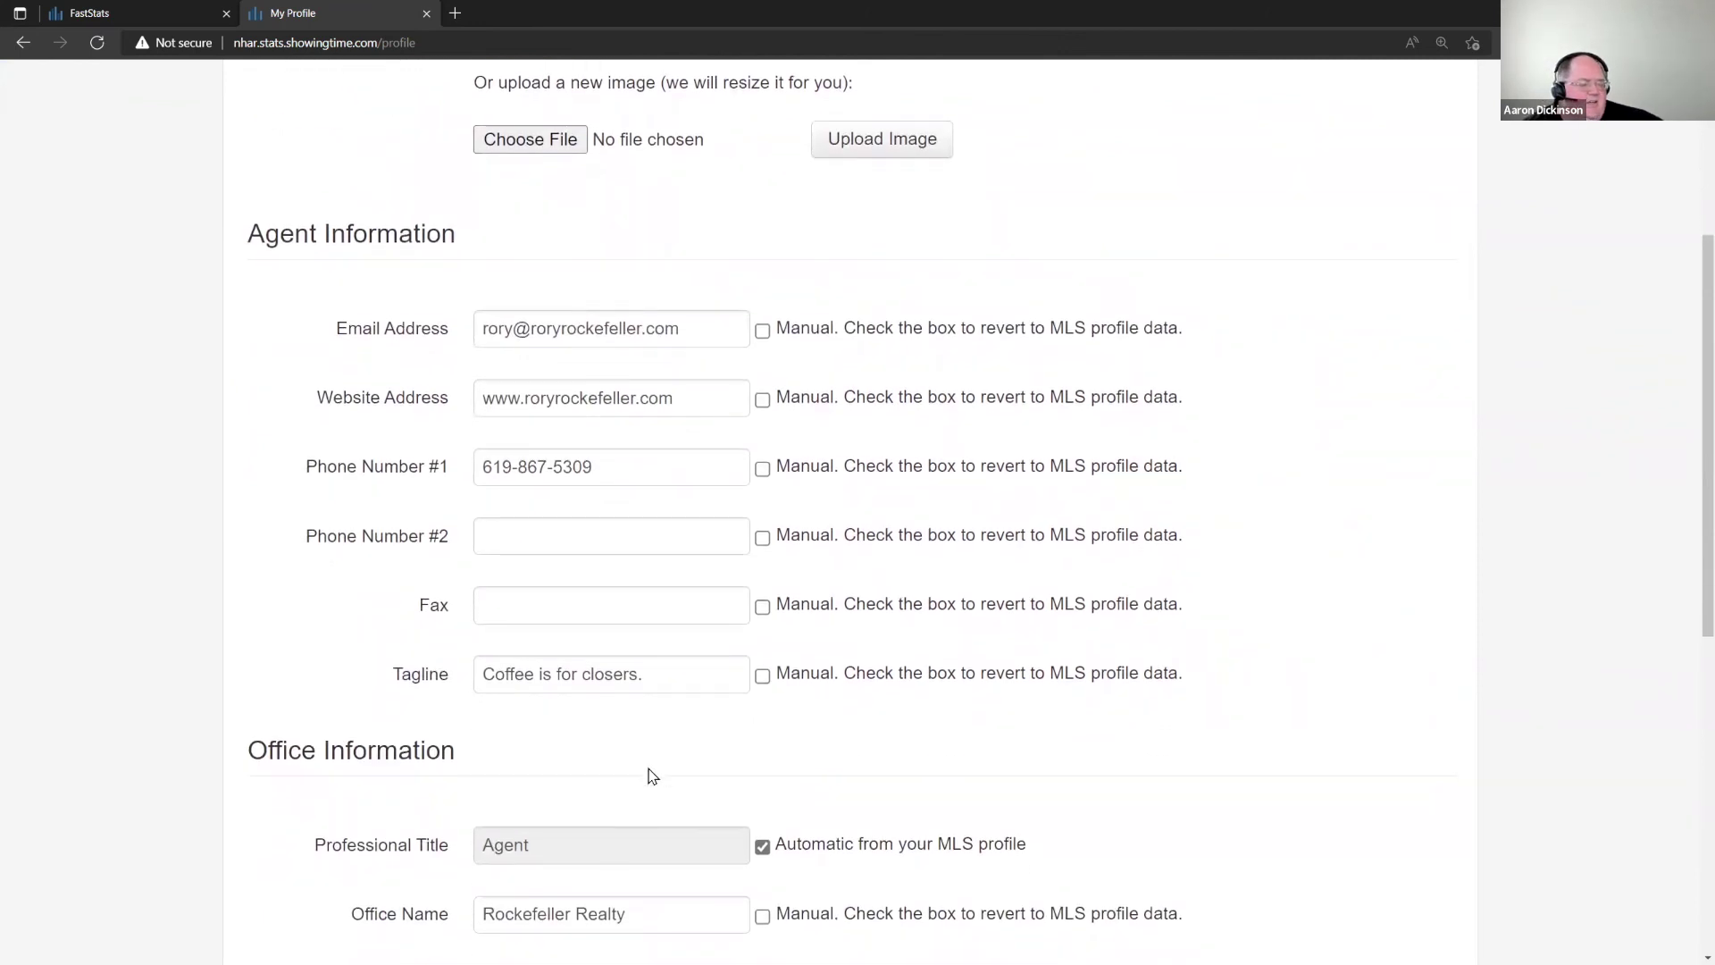
{"action": "scroll", "coordinate": [653, 776], "scroll_direction": "down", "scroll_amount": 8}
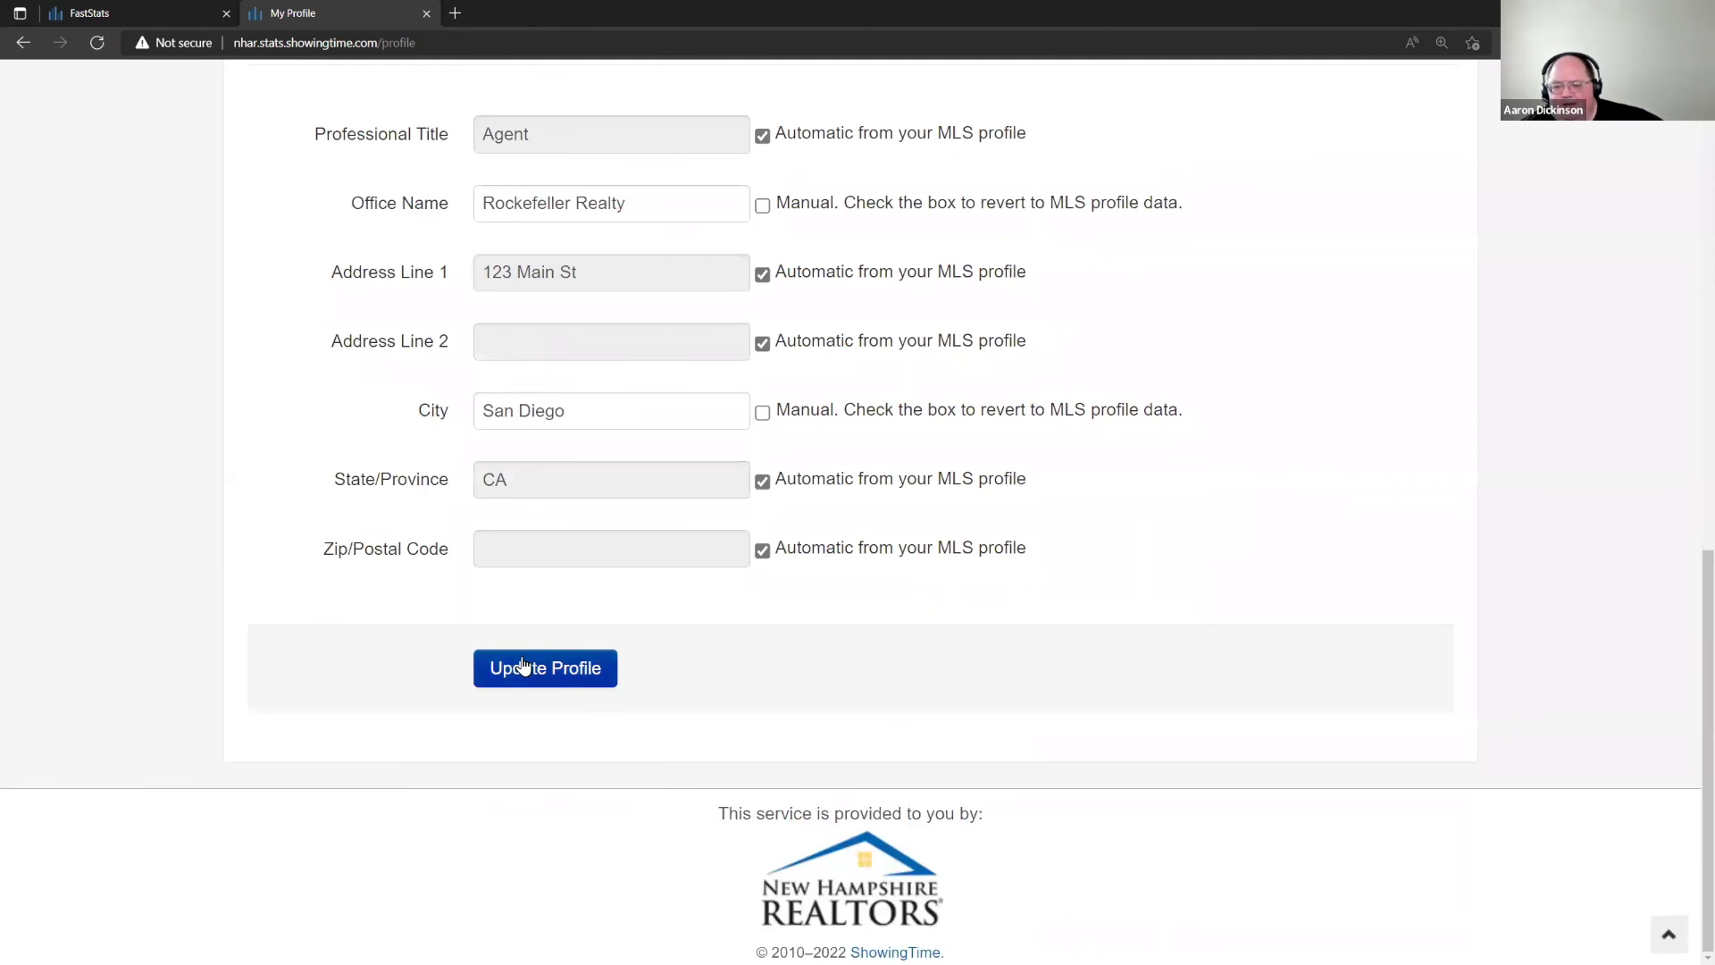
- Open My Areas and center the map on Rochester from the frequently used areas
{"action": "scroll", "coordinate": [1165, 650], "scroll_direction": "up", "scroll_amount": 12}
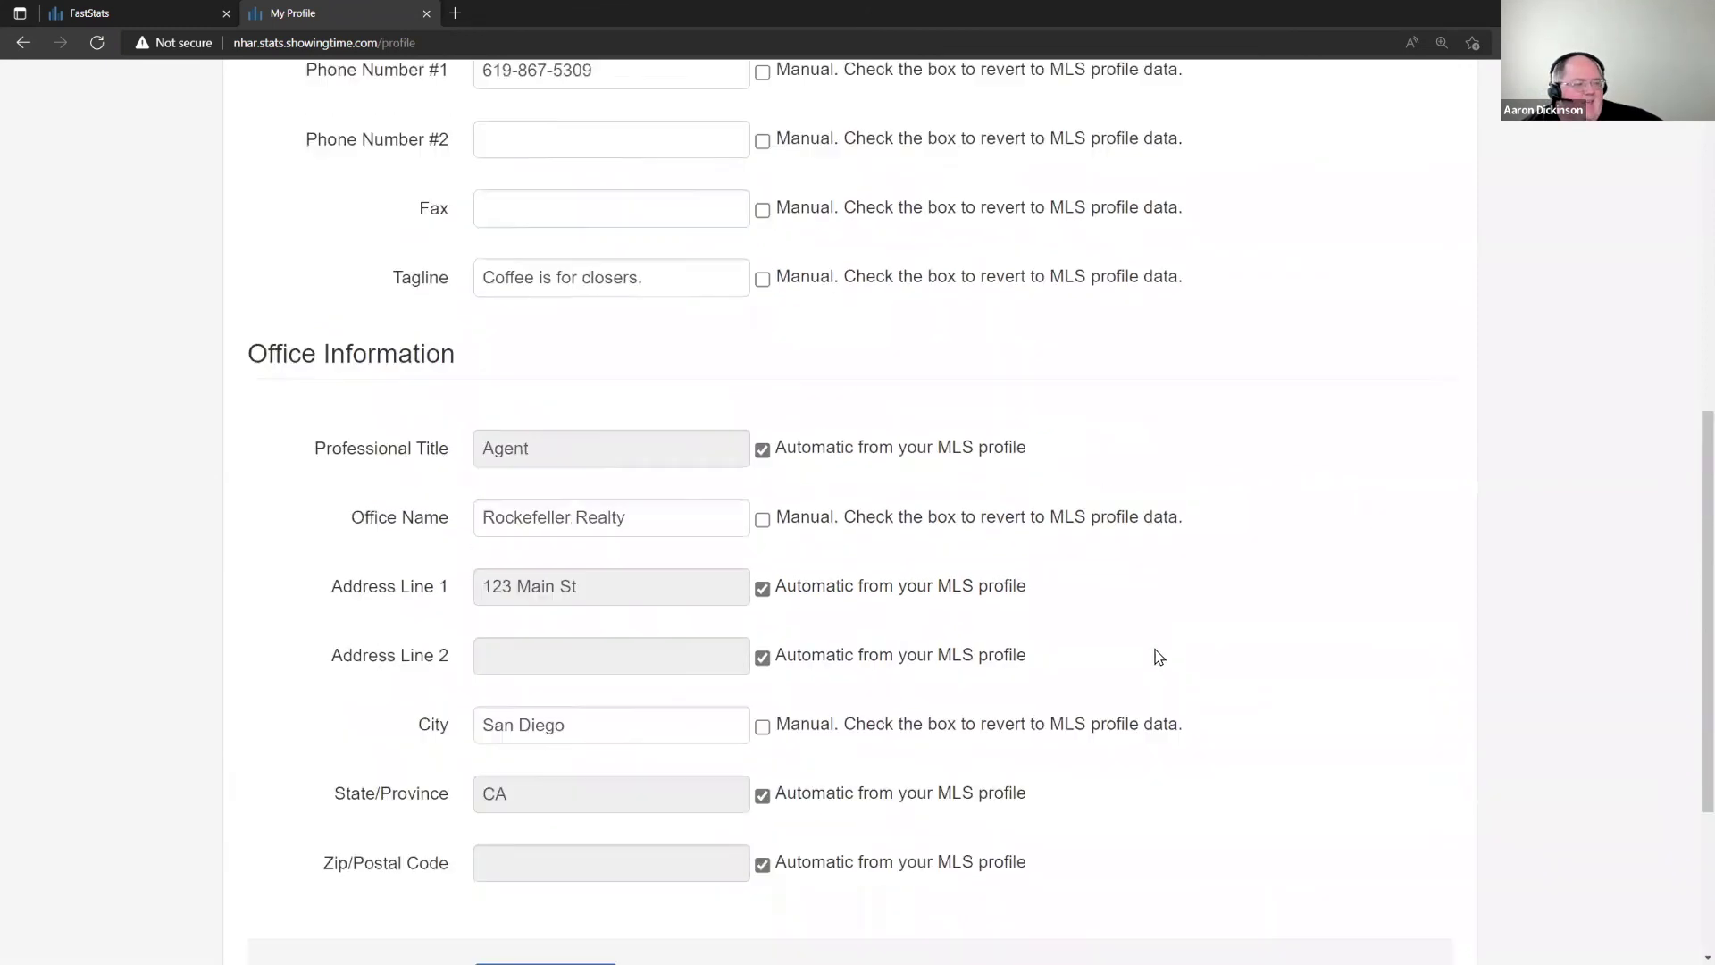
{"action": "left_click", "coordinate": [1271, 108]}
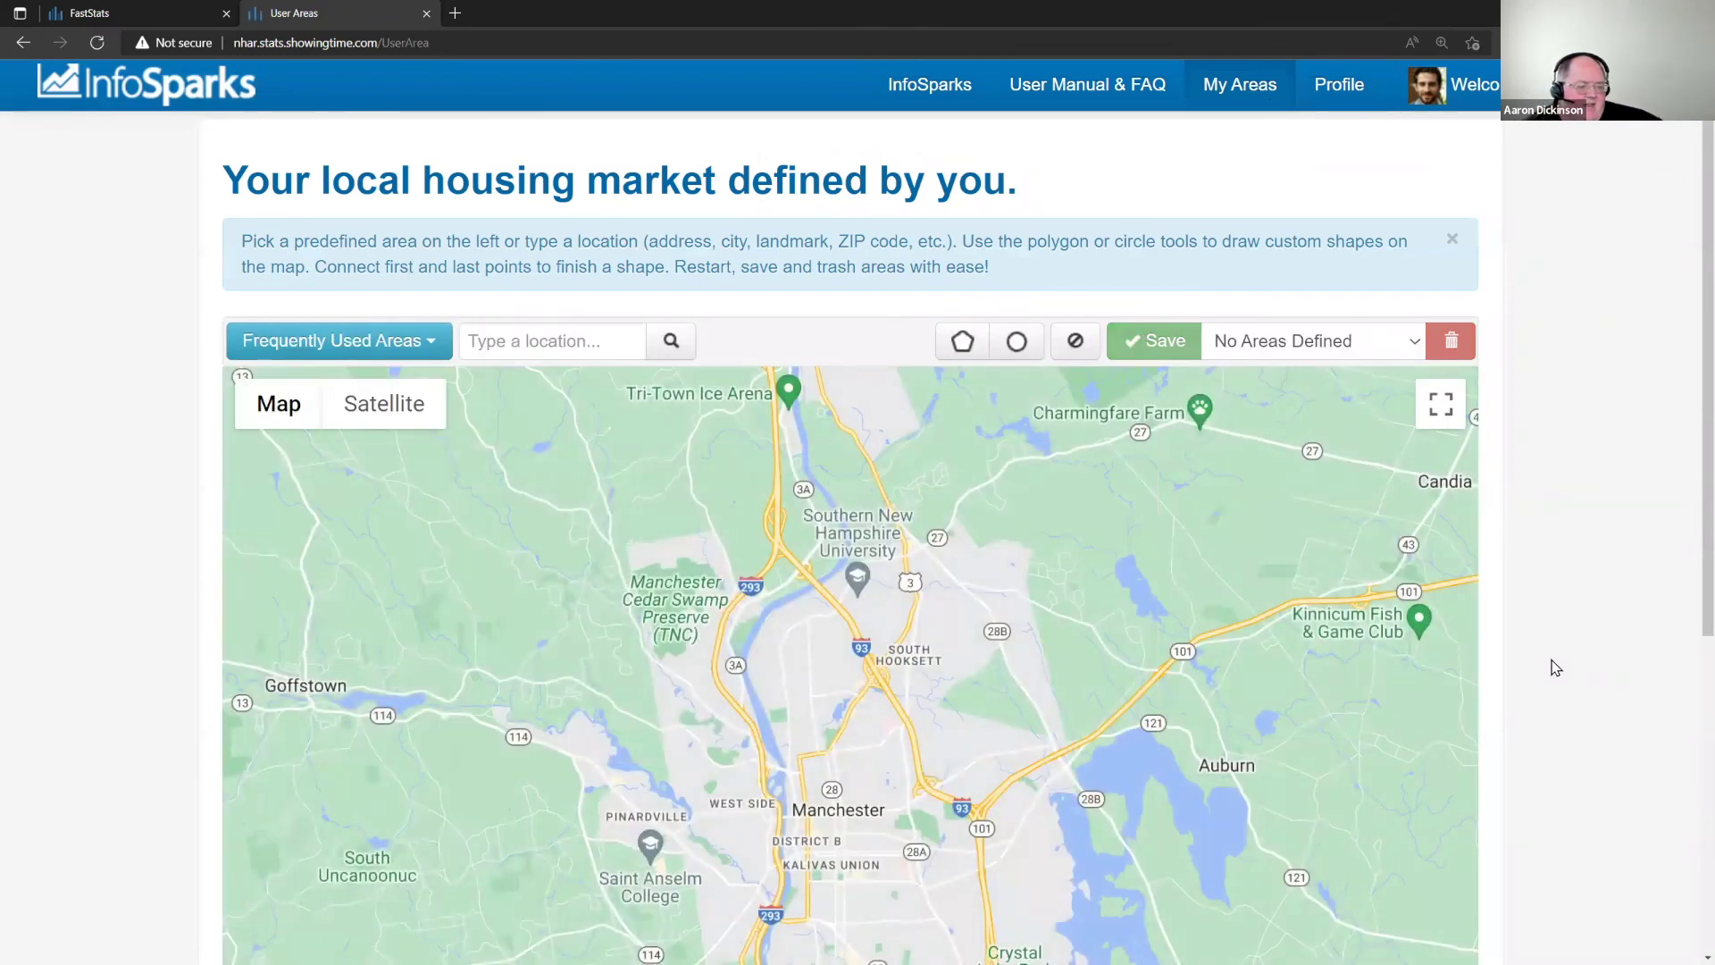
{"action": "scroll", "coordinate": [1685, 714], "scroll_direction": "down", "scroll_amount": 3}
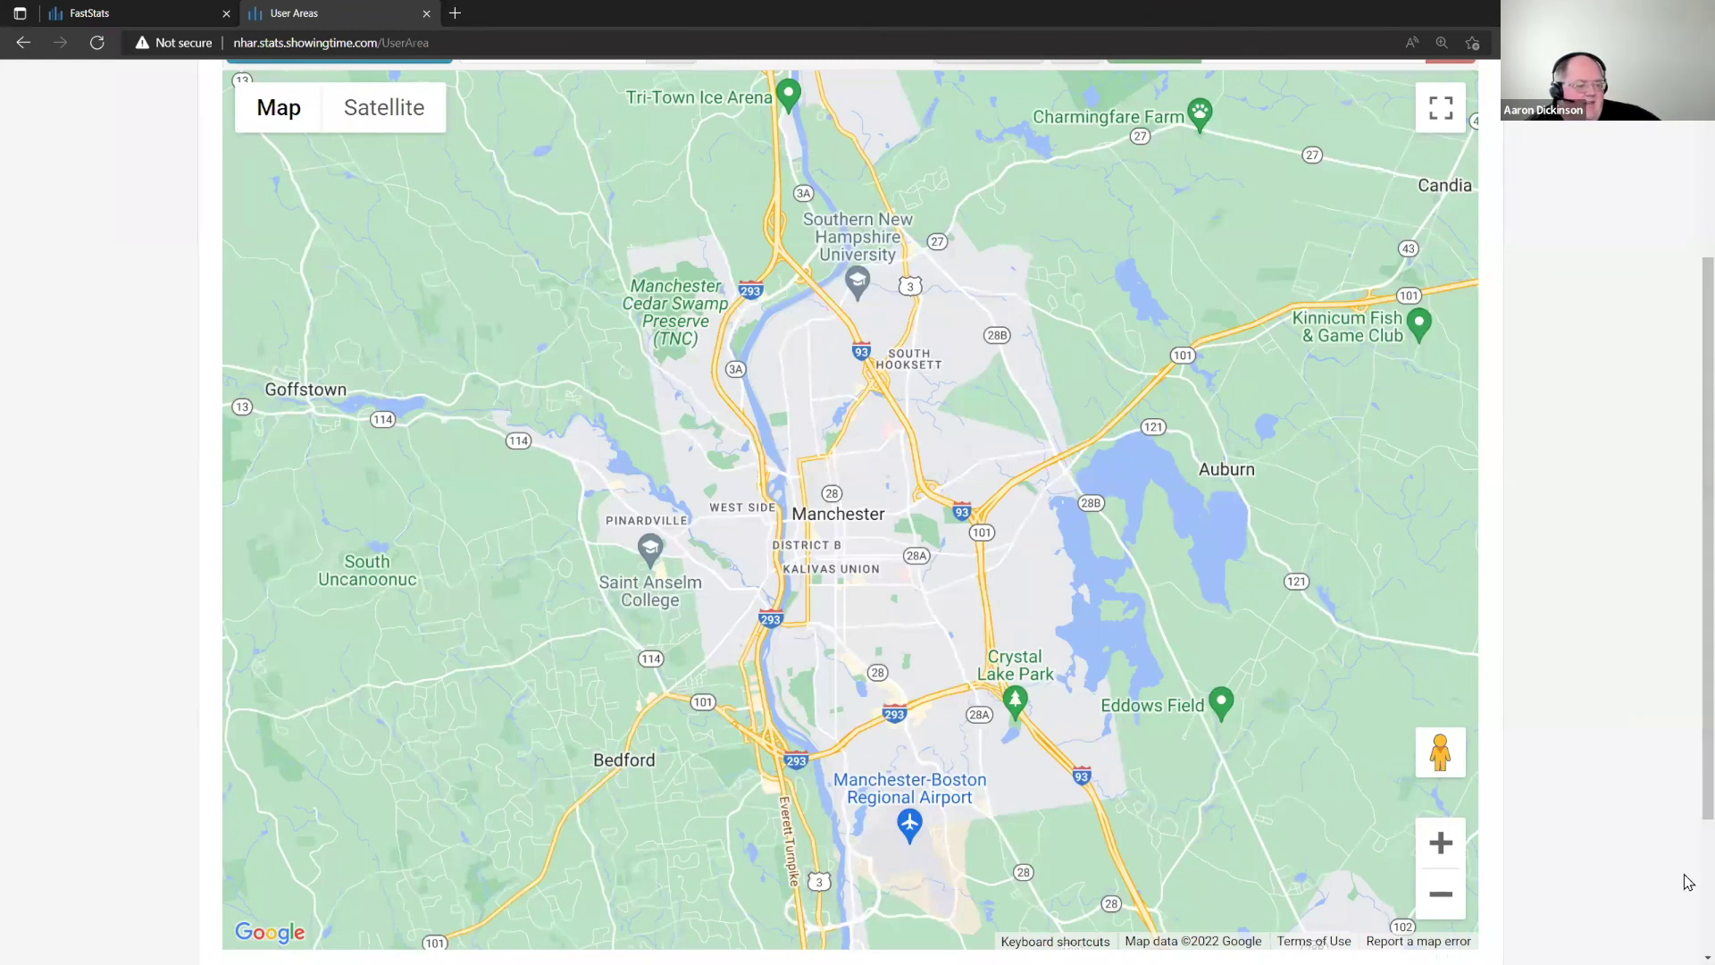
{"action": "left_click", "coordinate": [1440, 894]}
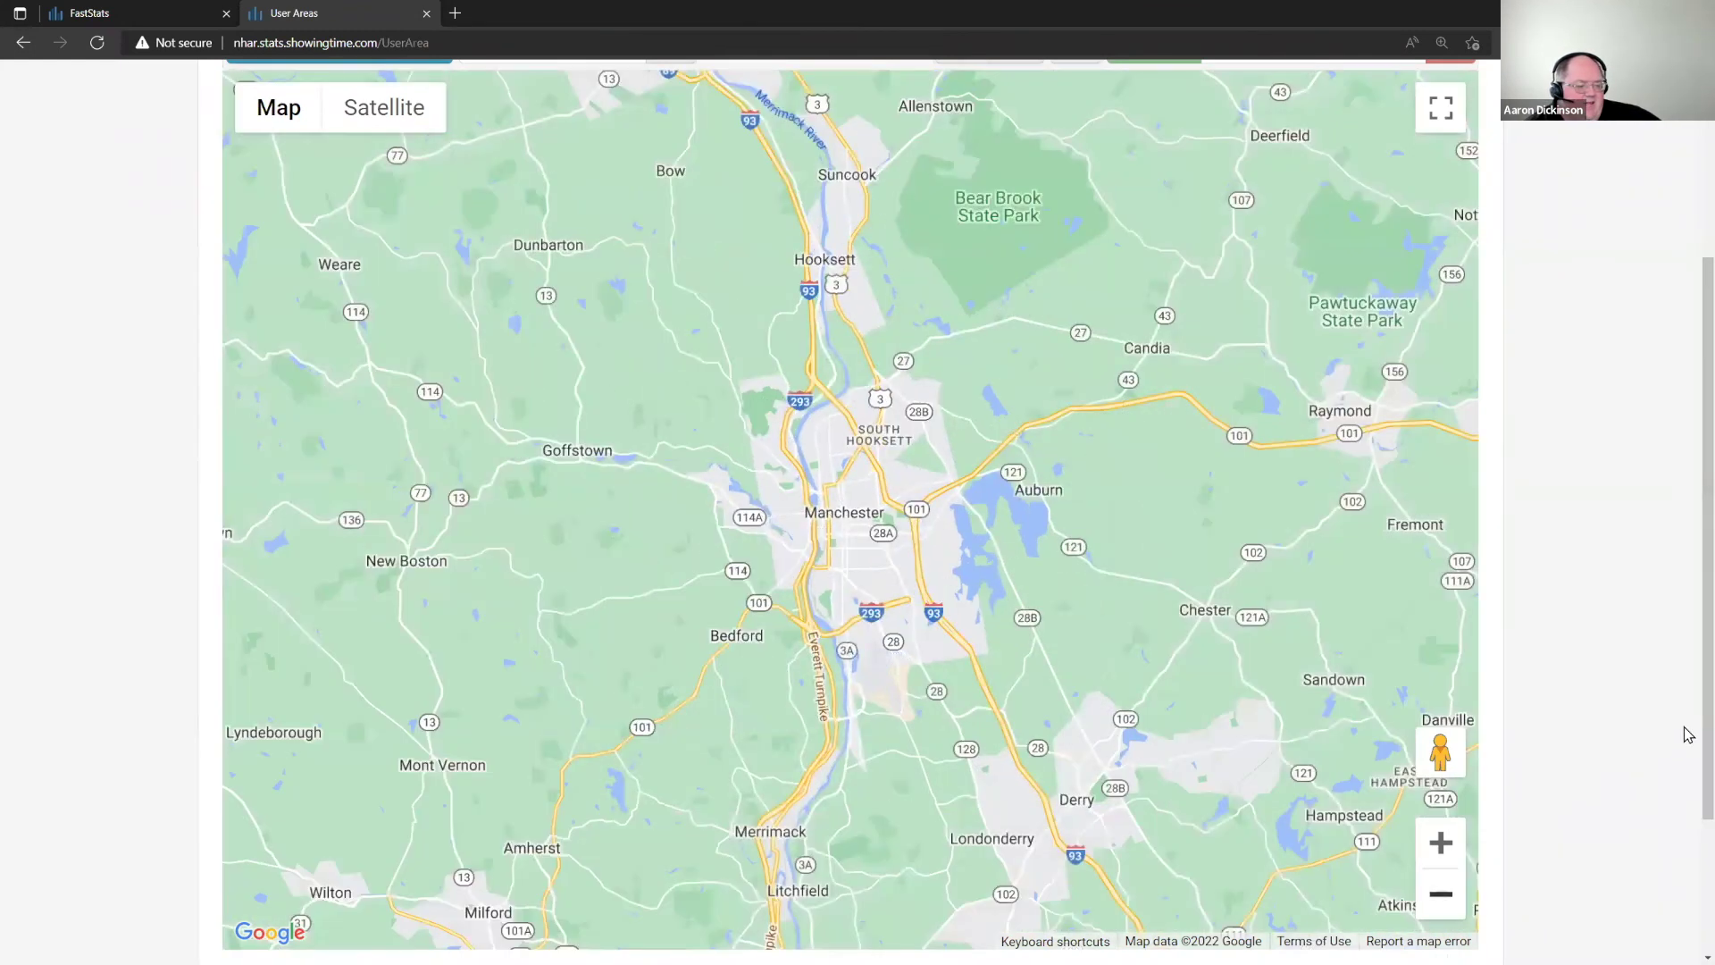
{"action": "scroll", "coordinate": [1671, 617], "scroll_direction": "up", "scroll_amount": 2}
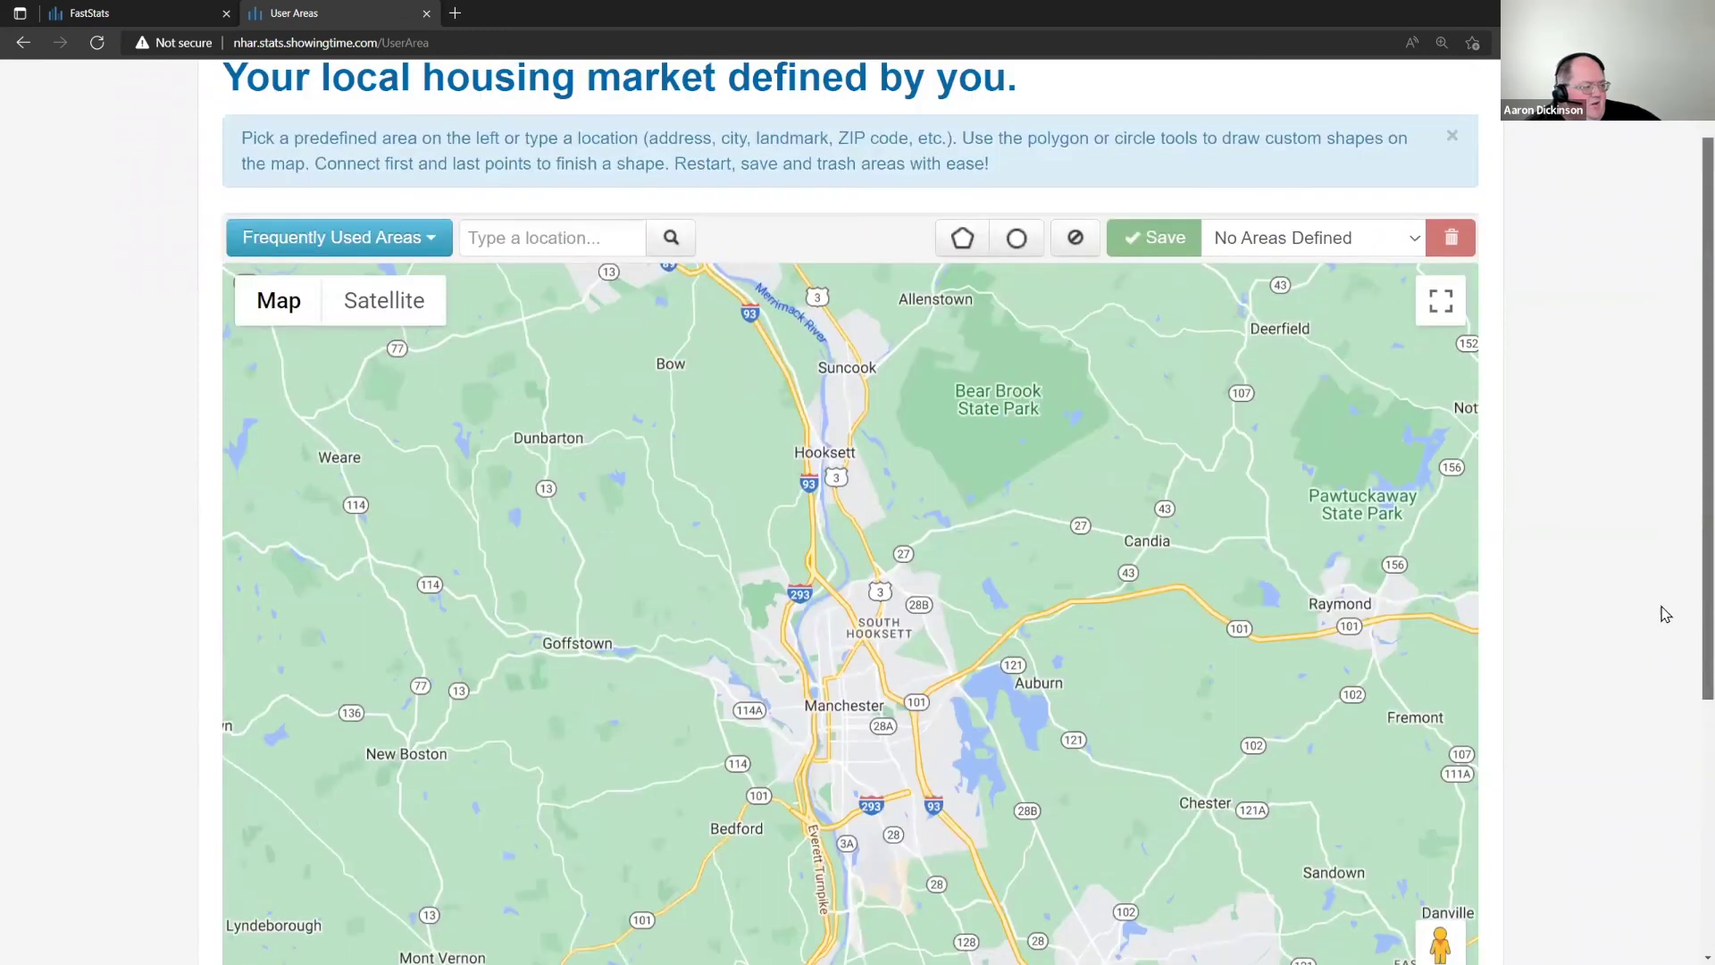
{"action": "left_click", "coordinate": [353, 235]}
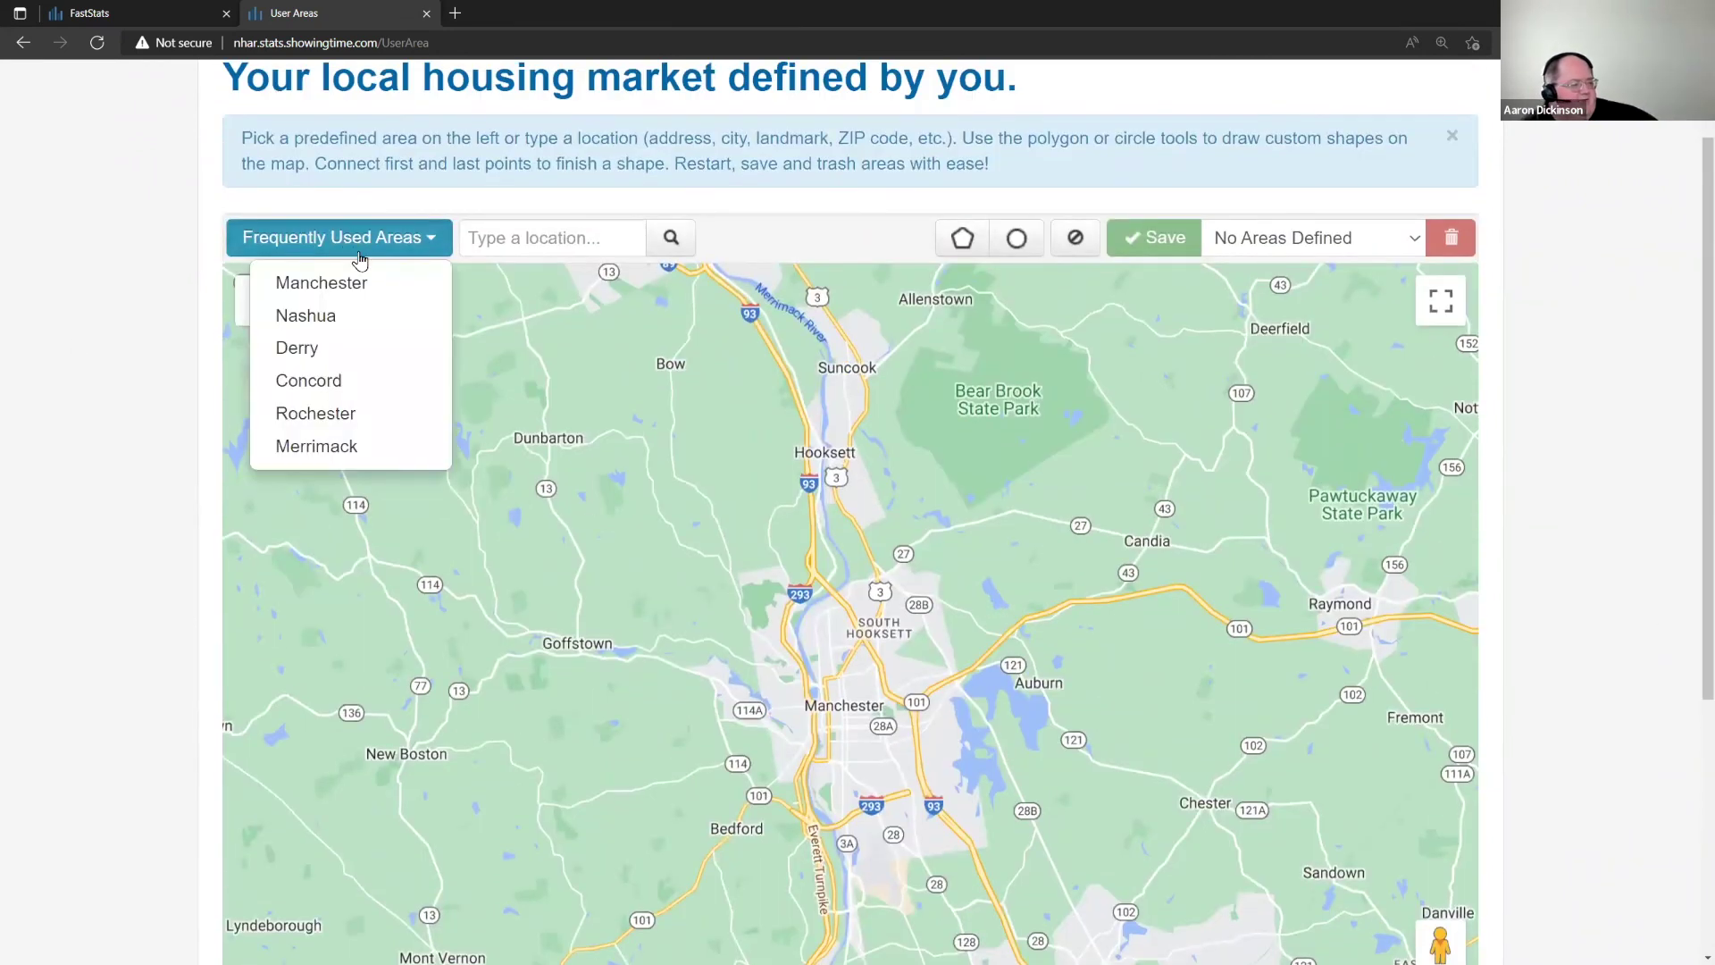
{"action": "left_click", "coordinate": [394, 414]}
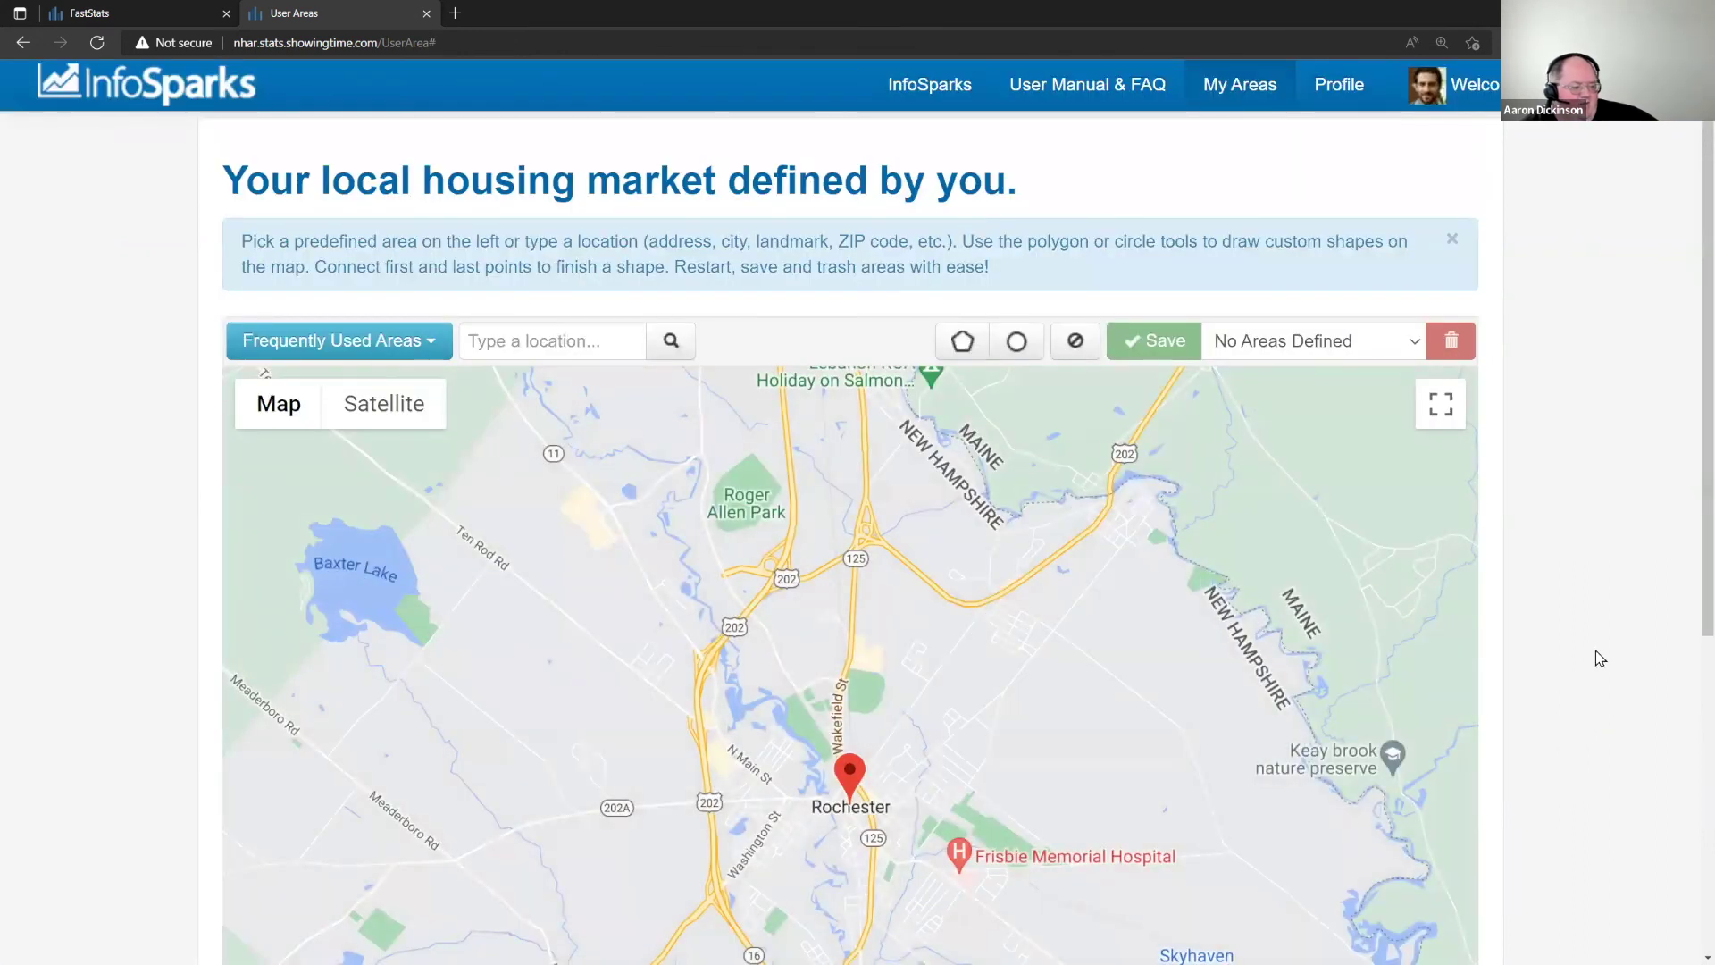
- Draw a custom five-sided polygon area around Rochester on the map
{"action": "scroll", "coordinate": [1686, 705], "scroll_direction": "down", "scroll_amount": 3}
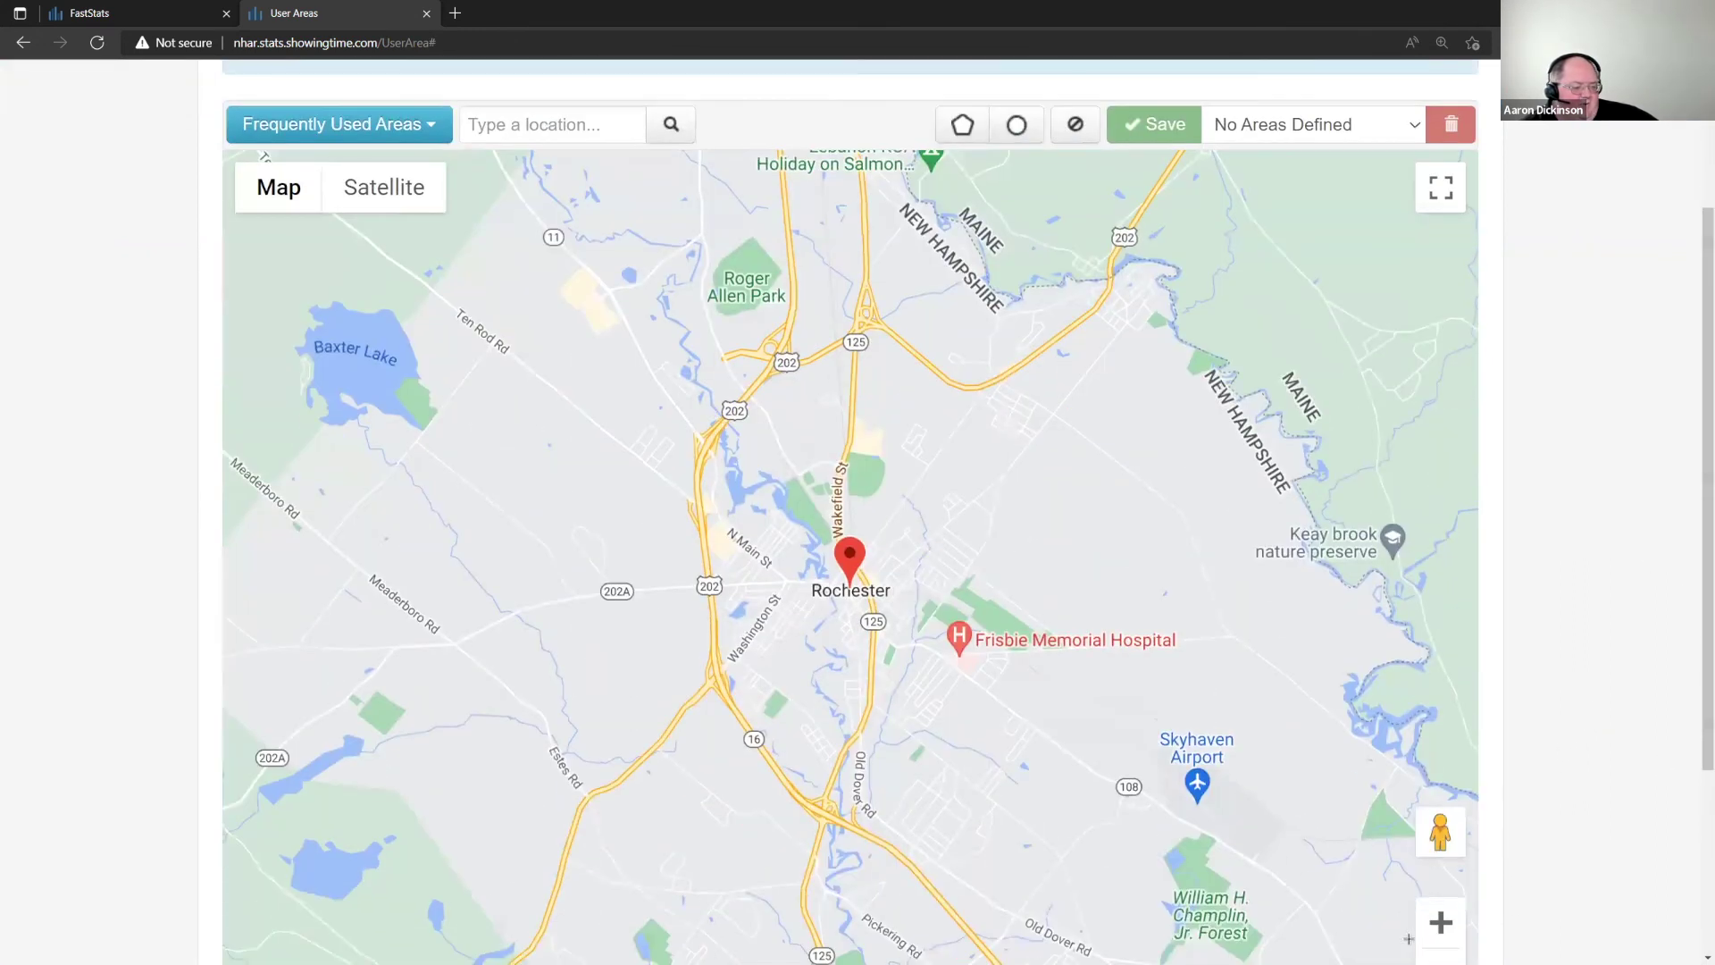
{"action": "left_click", "coordinate": [1437, 954]}
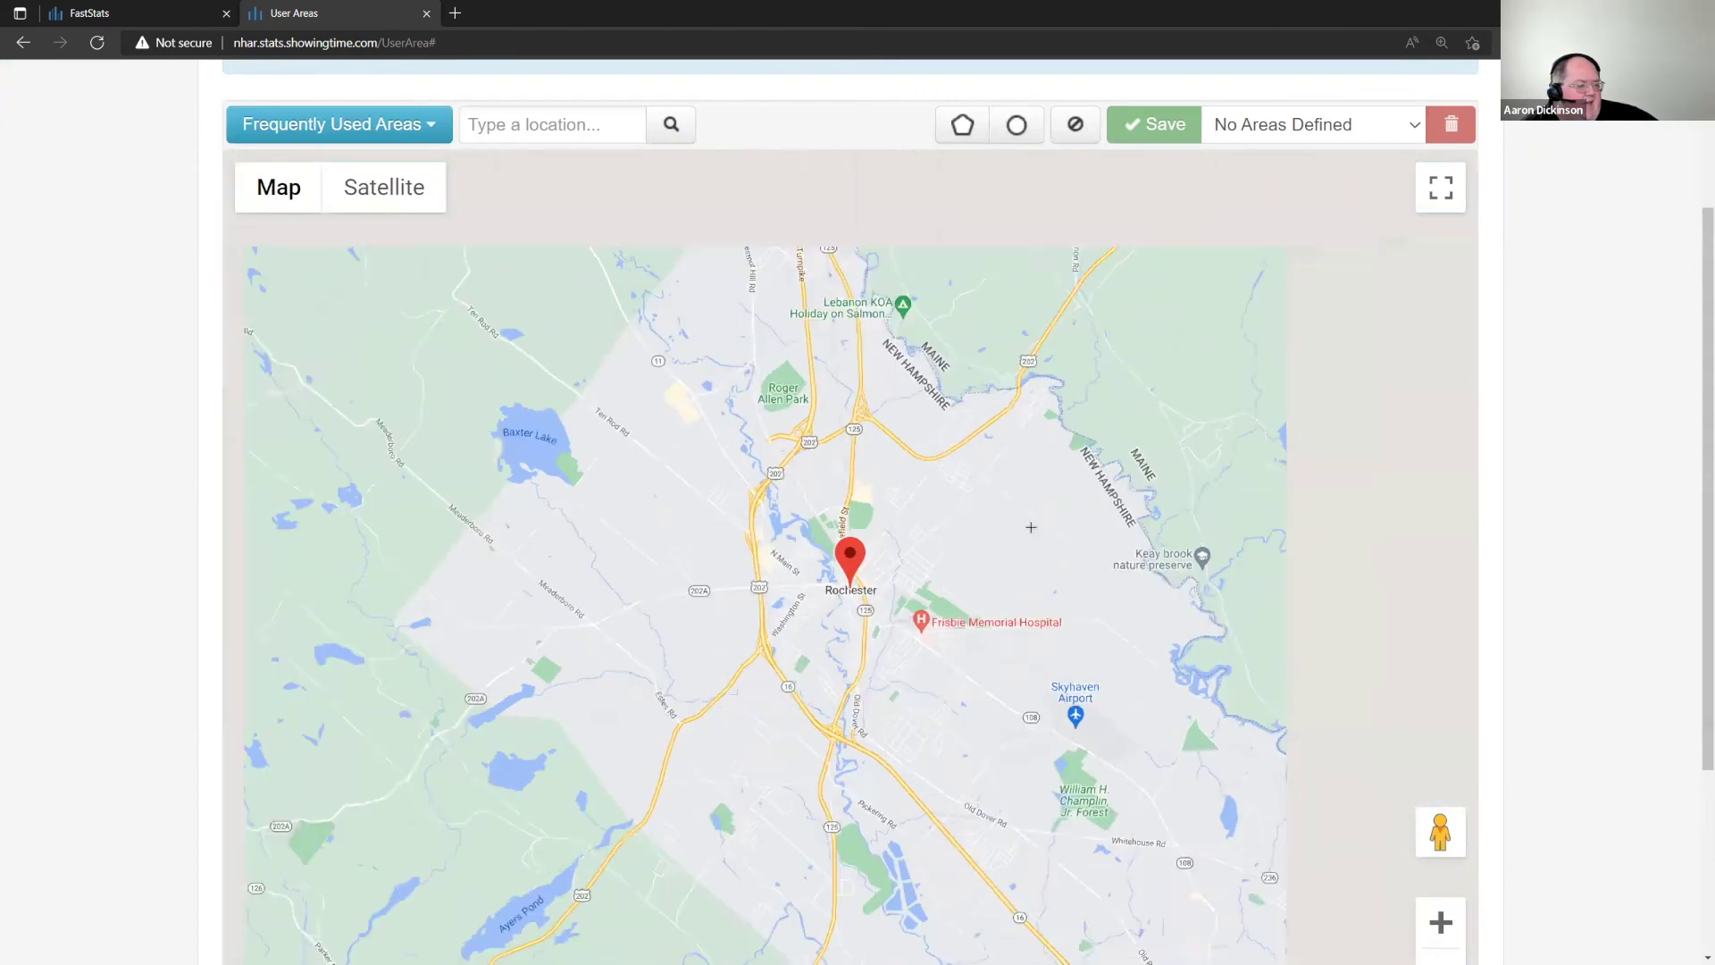
{"action": "left_click", "coordinate": [926, 519]}
{"action": "left_click", "coordinate": [769, 515]}
{"action": "left_click", "coordinate": [772, 653]}
{"action": "left_click", "coordinate": [973, 747]}
{"action": "left_click", "coordinate": [926, 520]}
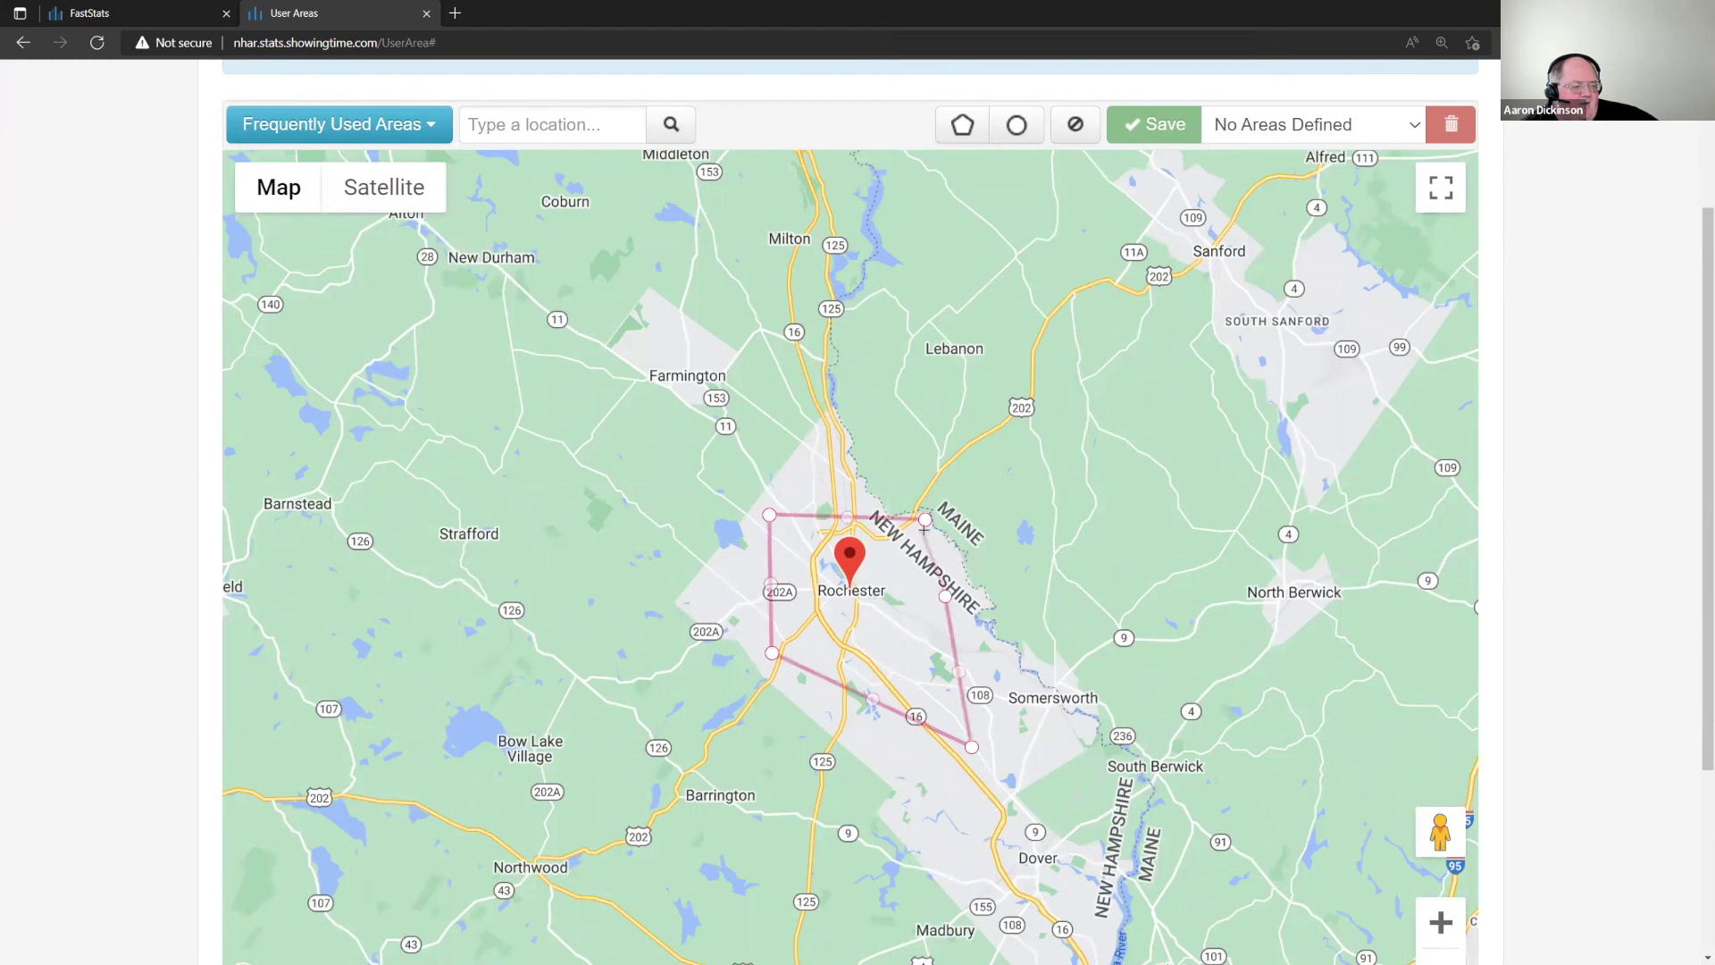
{"action": "left_click", "coordinate": [1441, 923]}
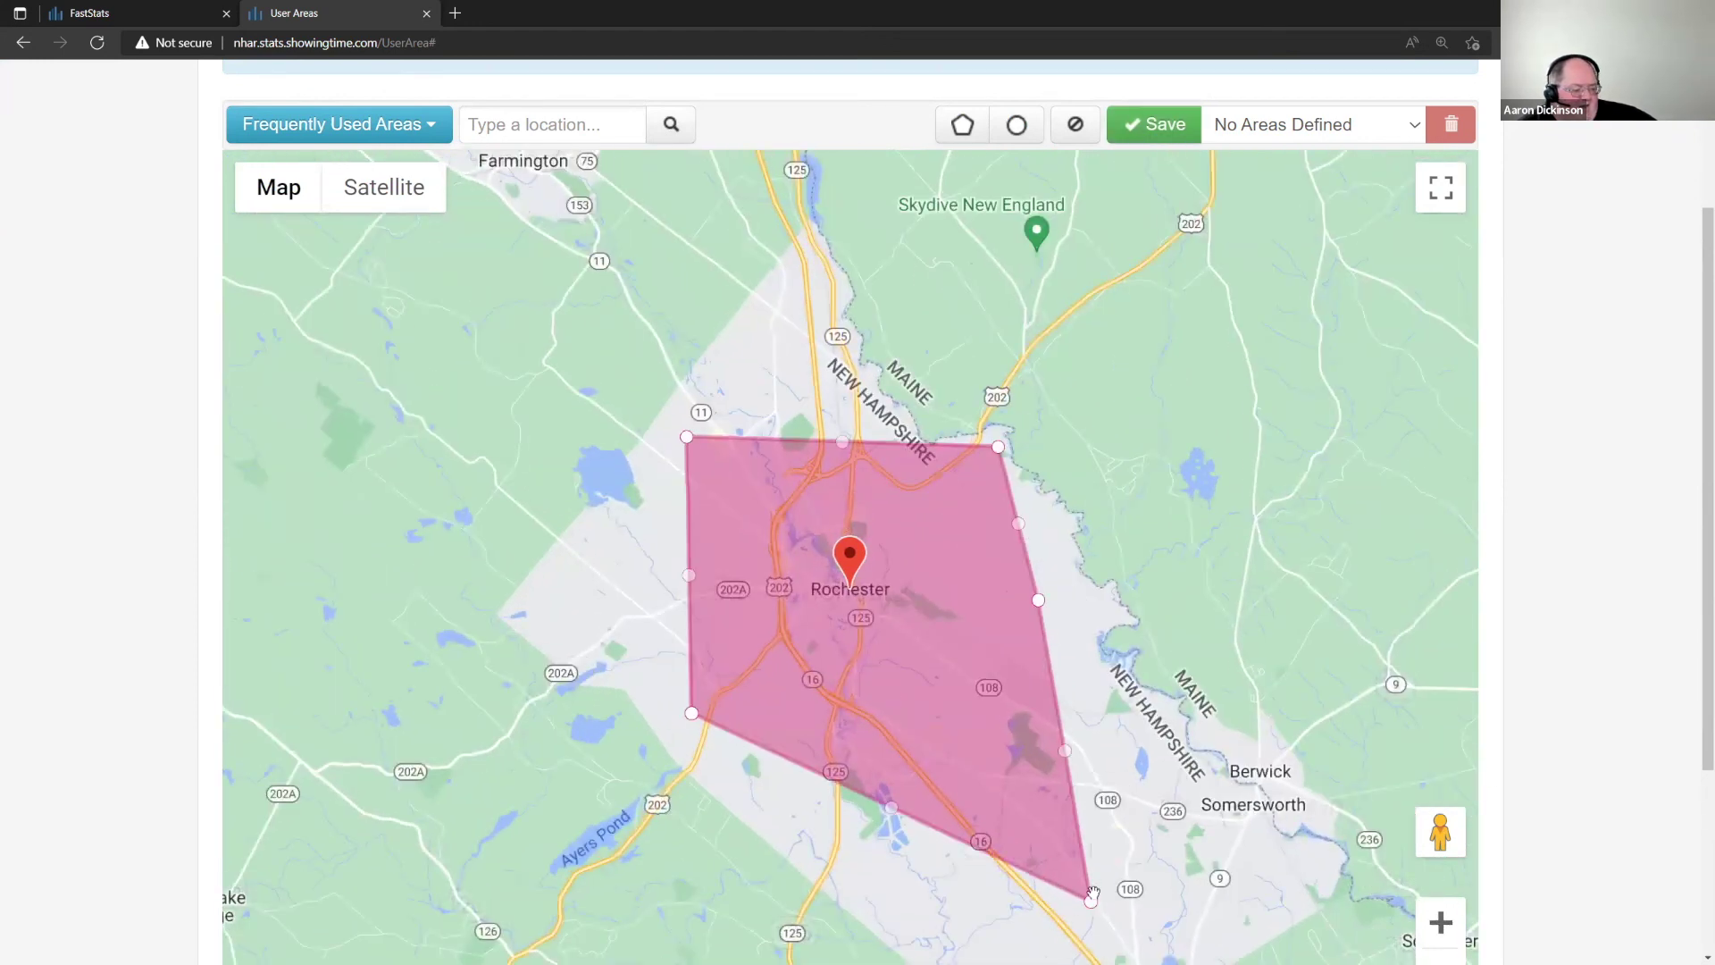
- Reshape the Rochester polygon by pulling its southeastern corner northwest, closer to the city
{"action": "left_click_drag", "start_coordinate": [1091, 902], "coordinate": [967, 734]}
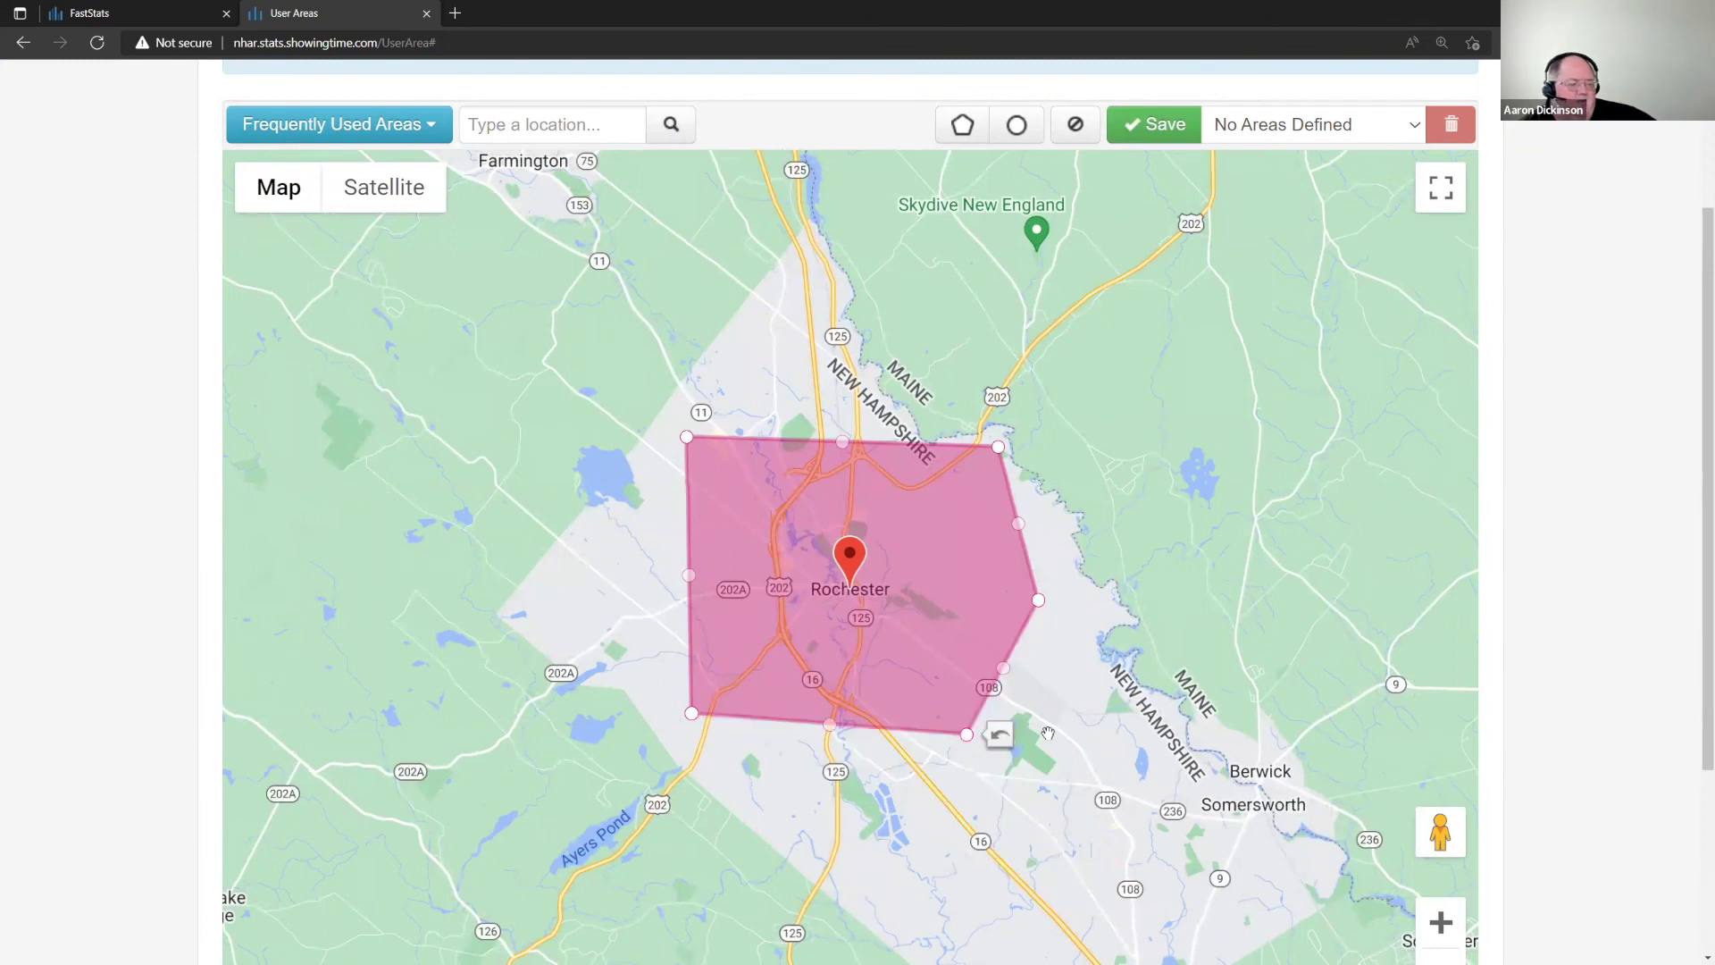
- Draw a circular area west of the Rochester polygon and remove that circle from the map
{"action": "left_click", "coordinate": [1017, 127]}
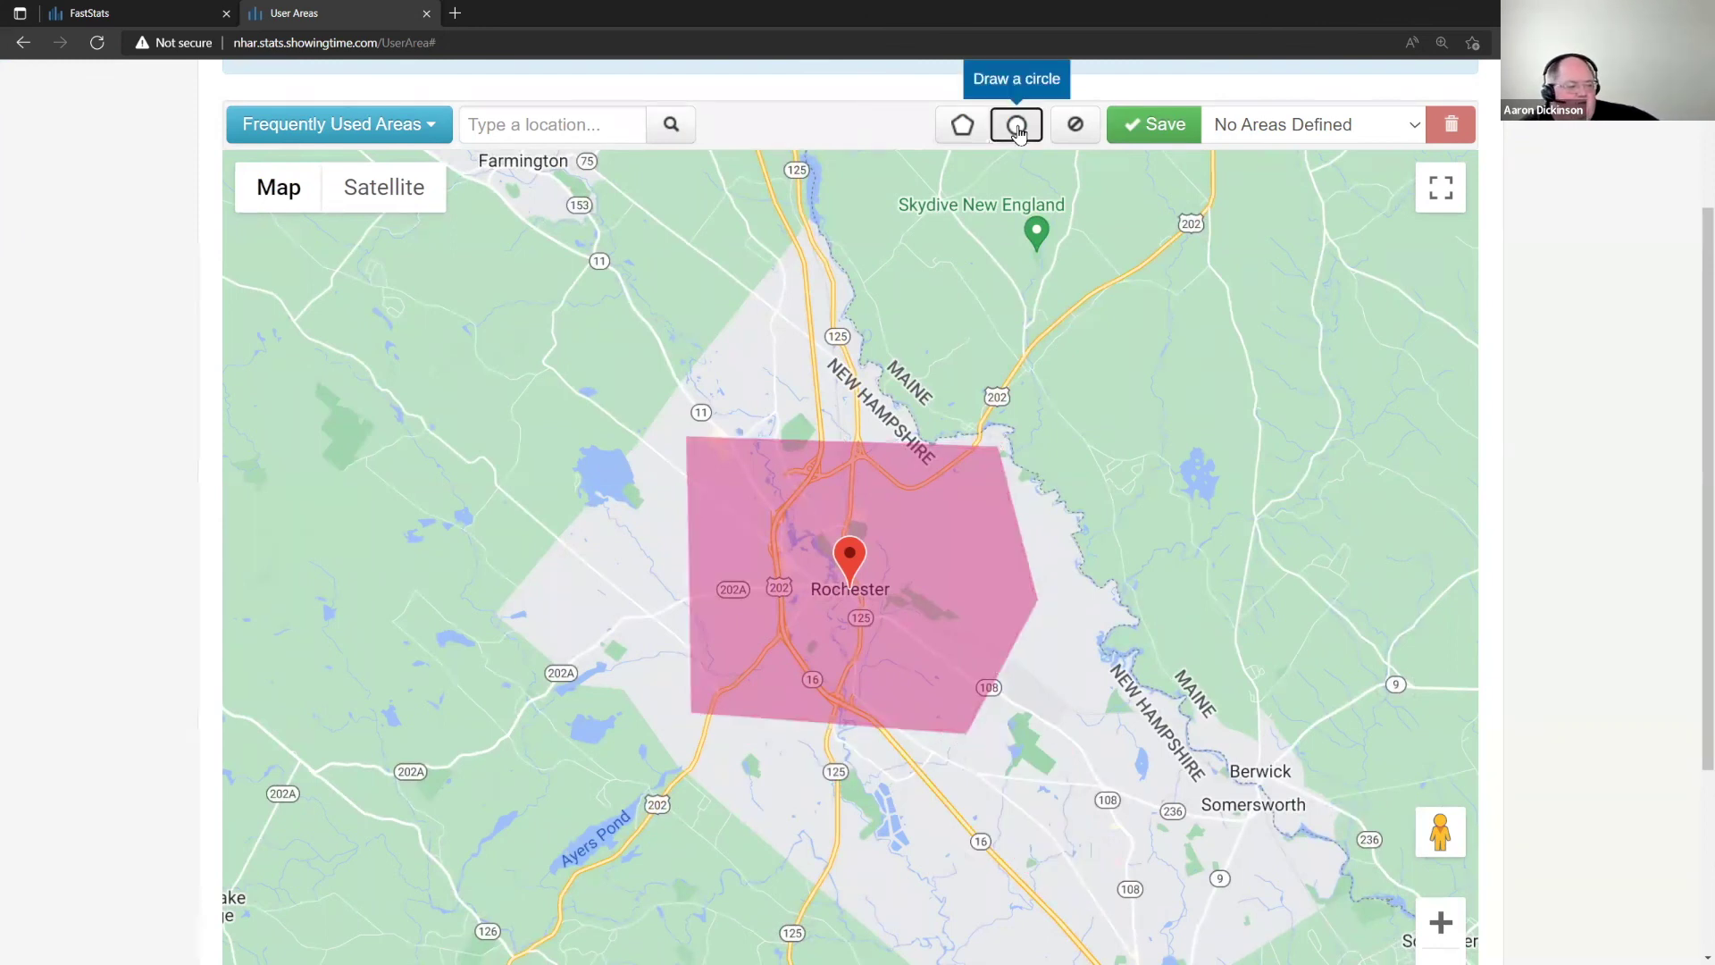
{"action": "left_click_drag", "start_coordinate": [444, 490], "coordinate": [603, 514]}
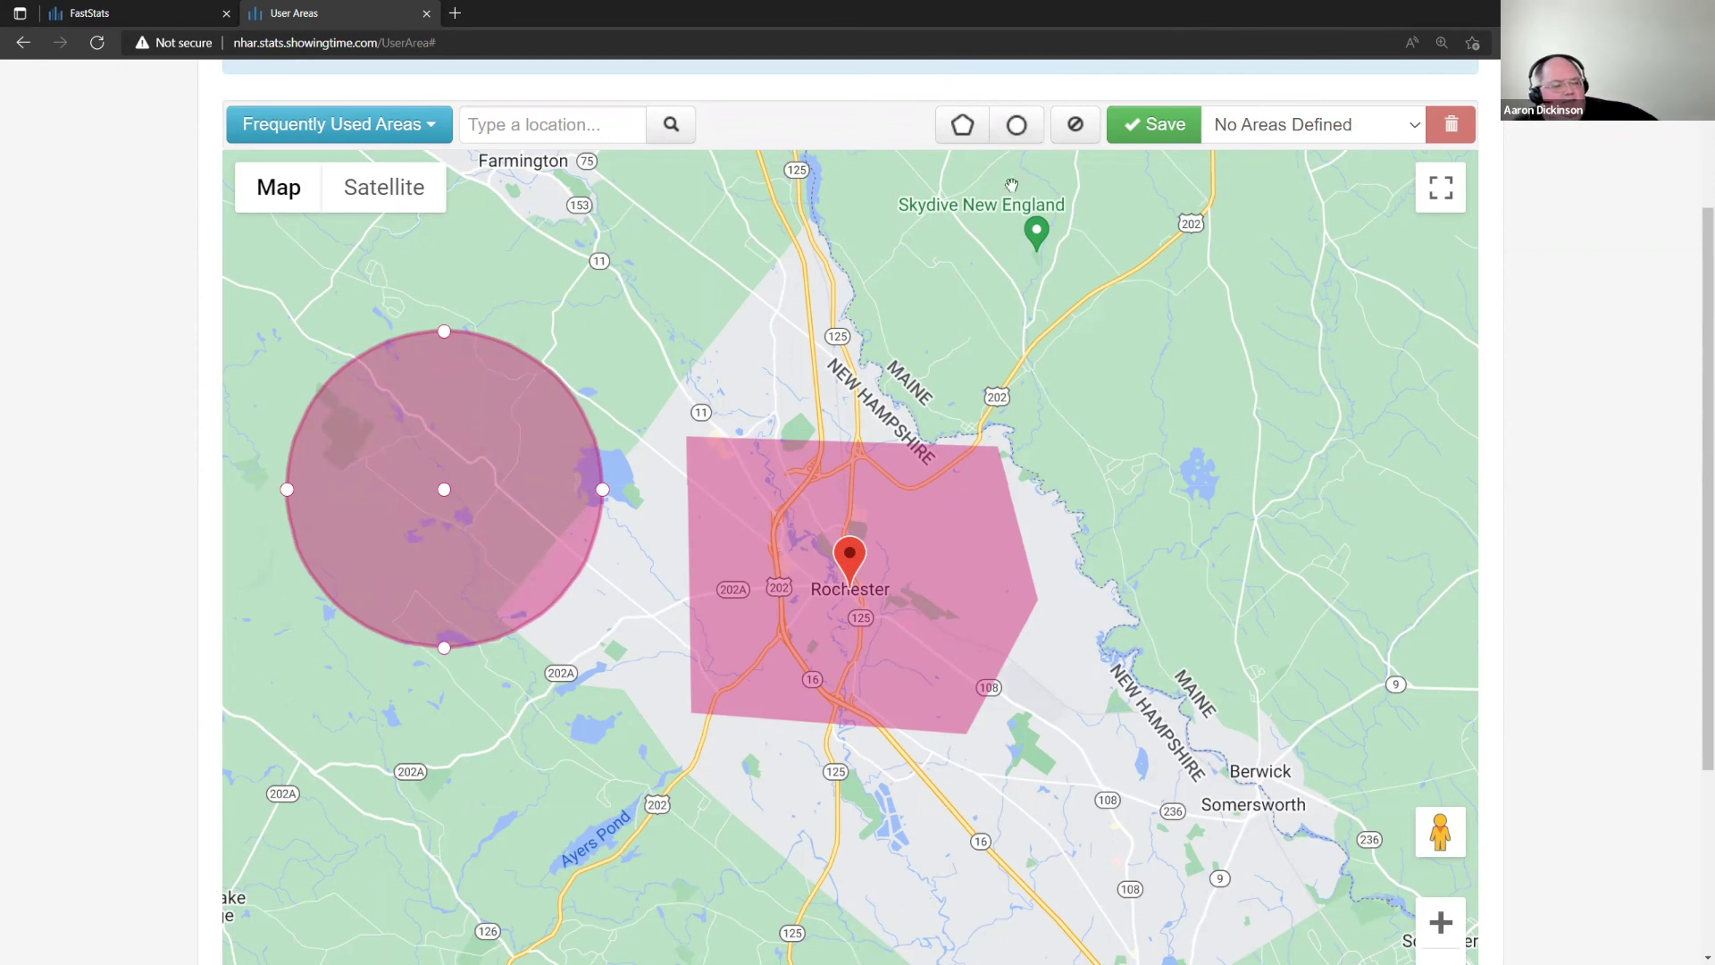
{"action": "left_click", "coordinate": [1075, 125]}
{"action": "left_click", "coordinate": [1006, 313]}
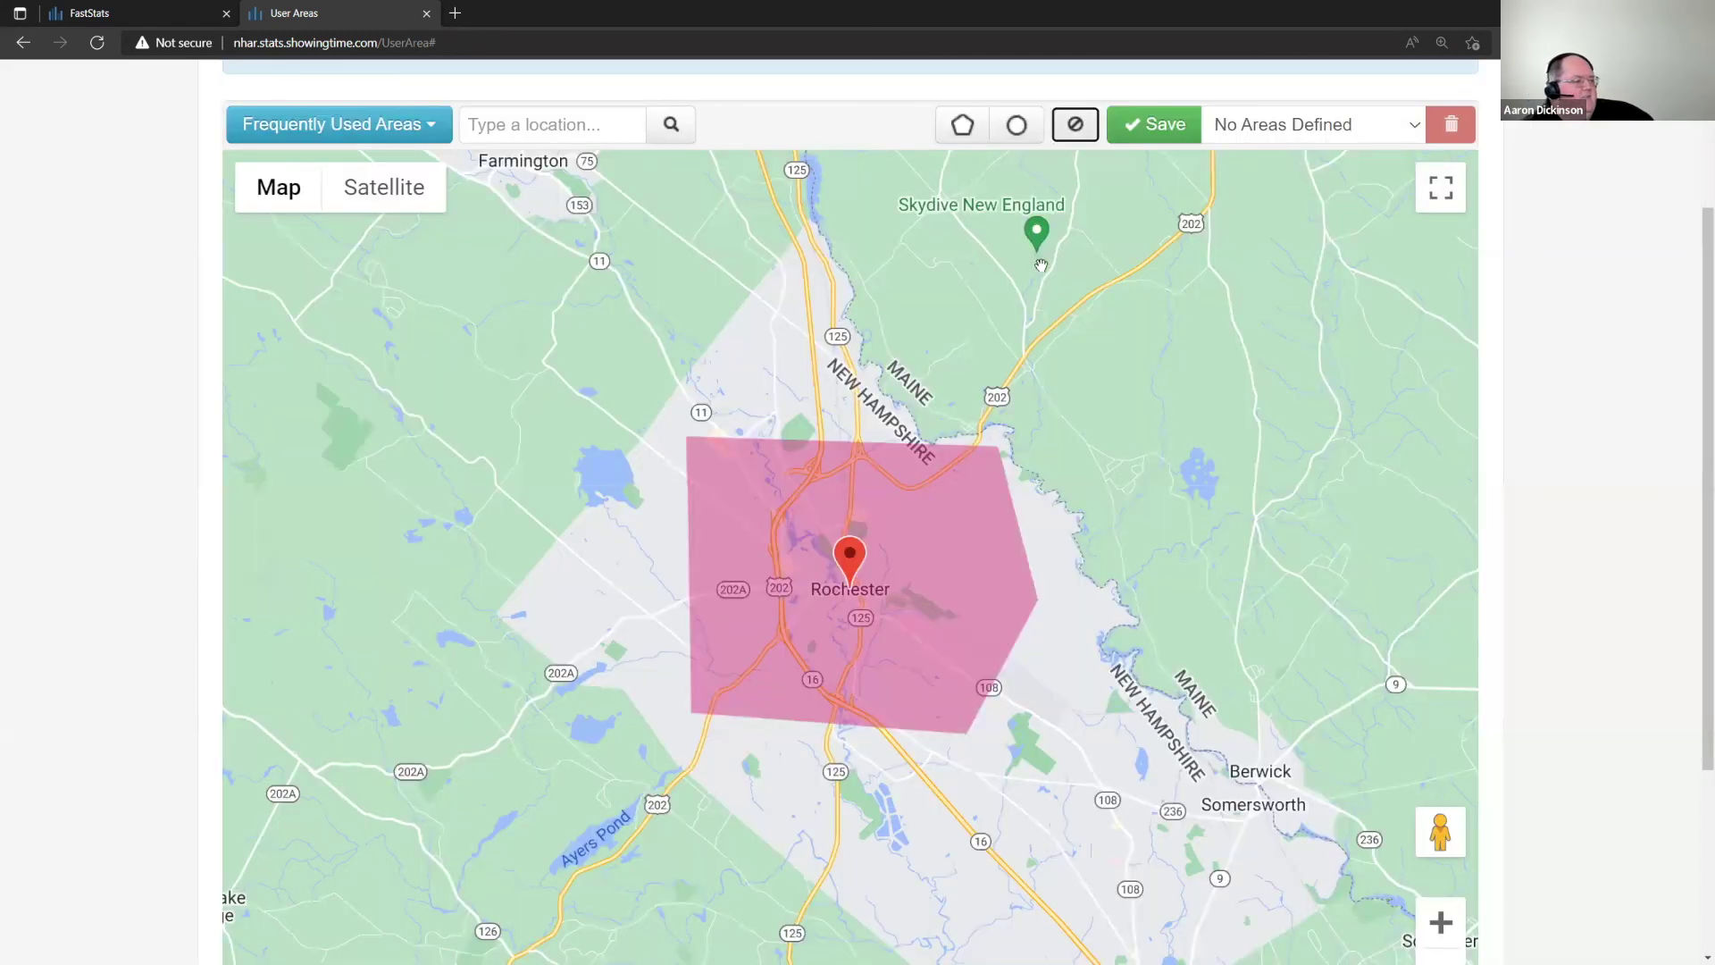
- Save the polygon as a new area named My Farm Area and open its stats
{"action": "left_click", "coordinate": [1192, 143]}
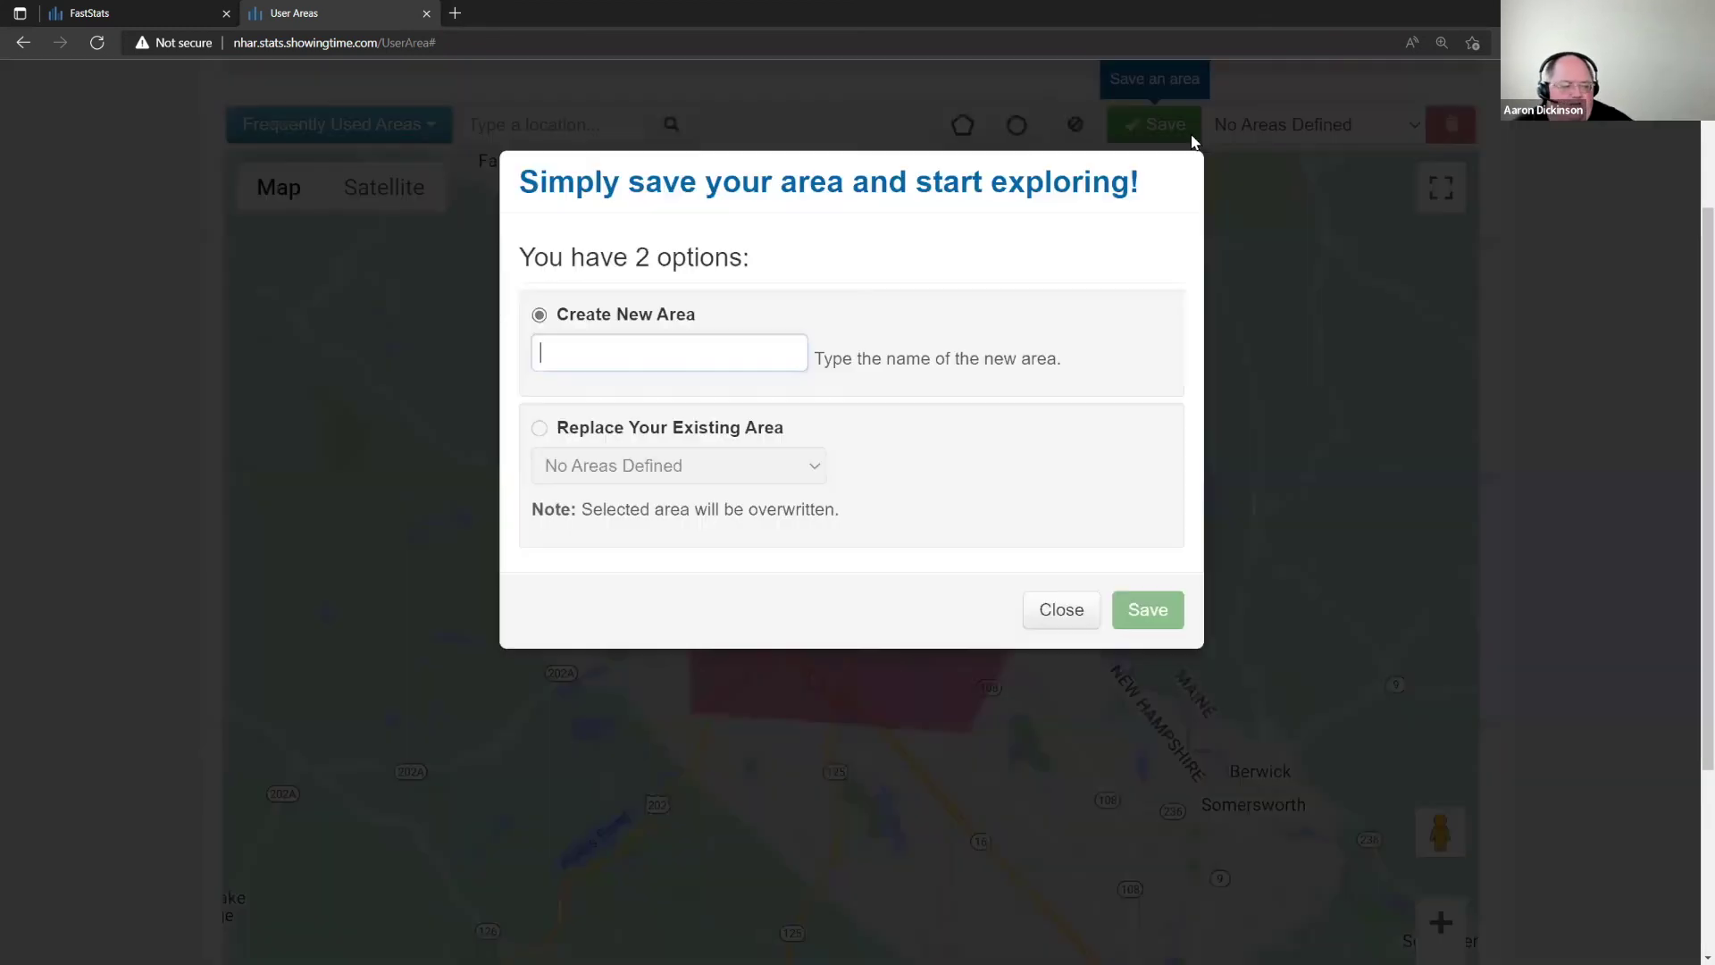
{"action": "type", "text": "My Farm Area"}
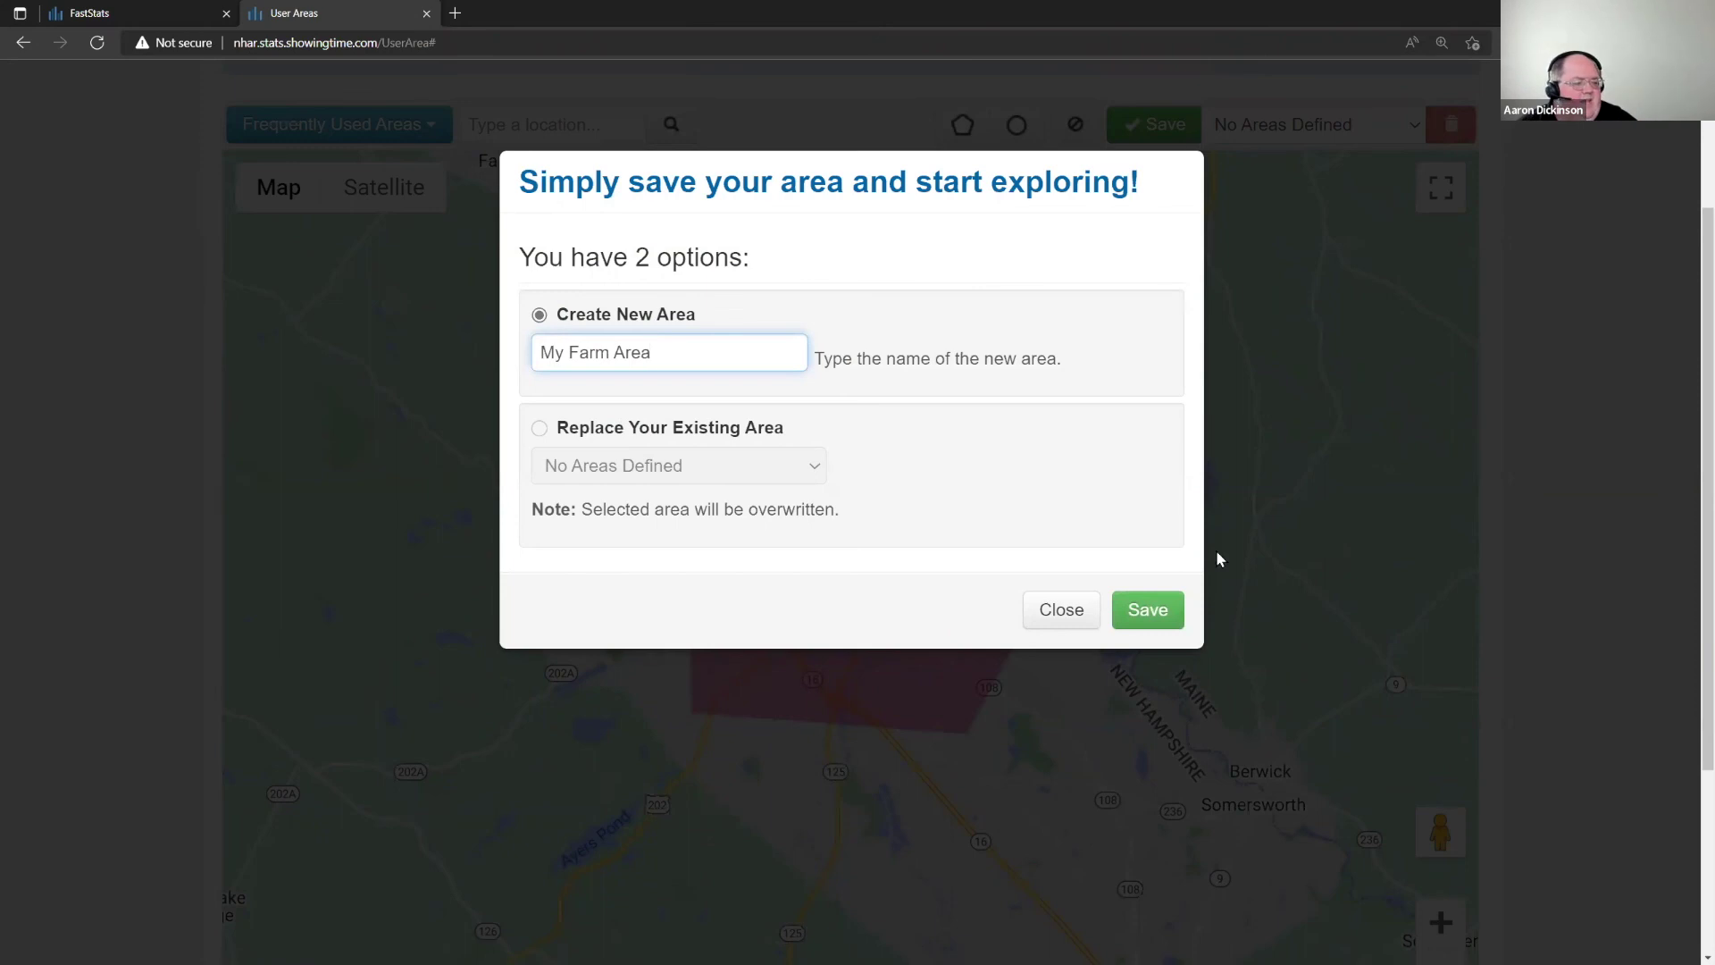
{"action": "left_click", "coordinate": [1163, 620]}
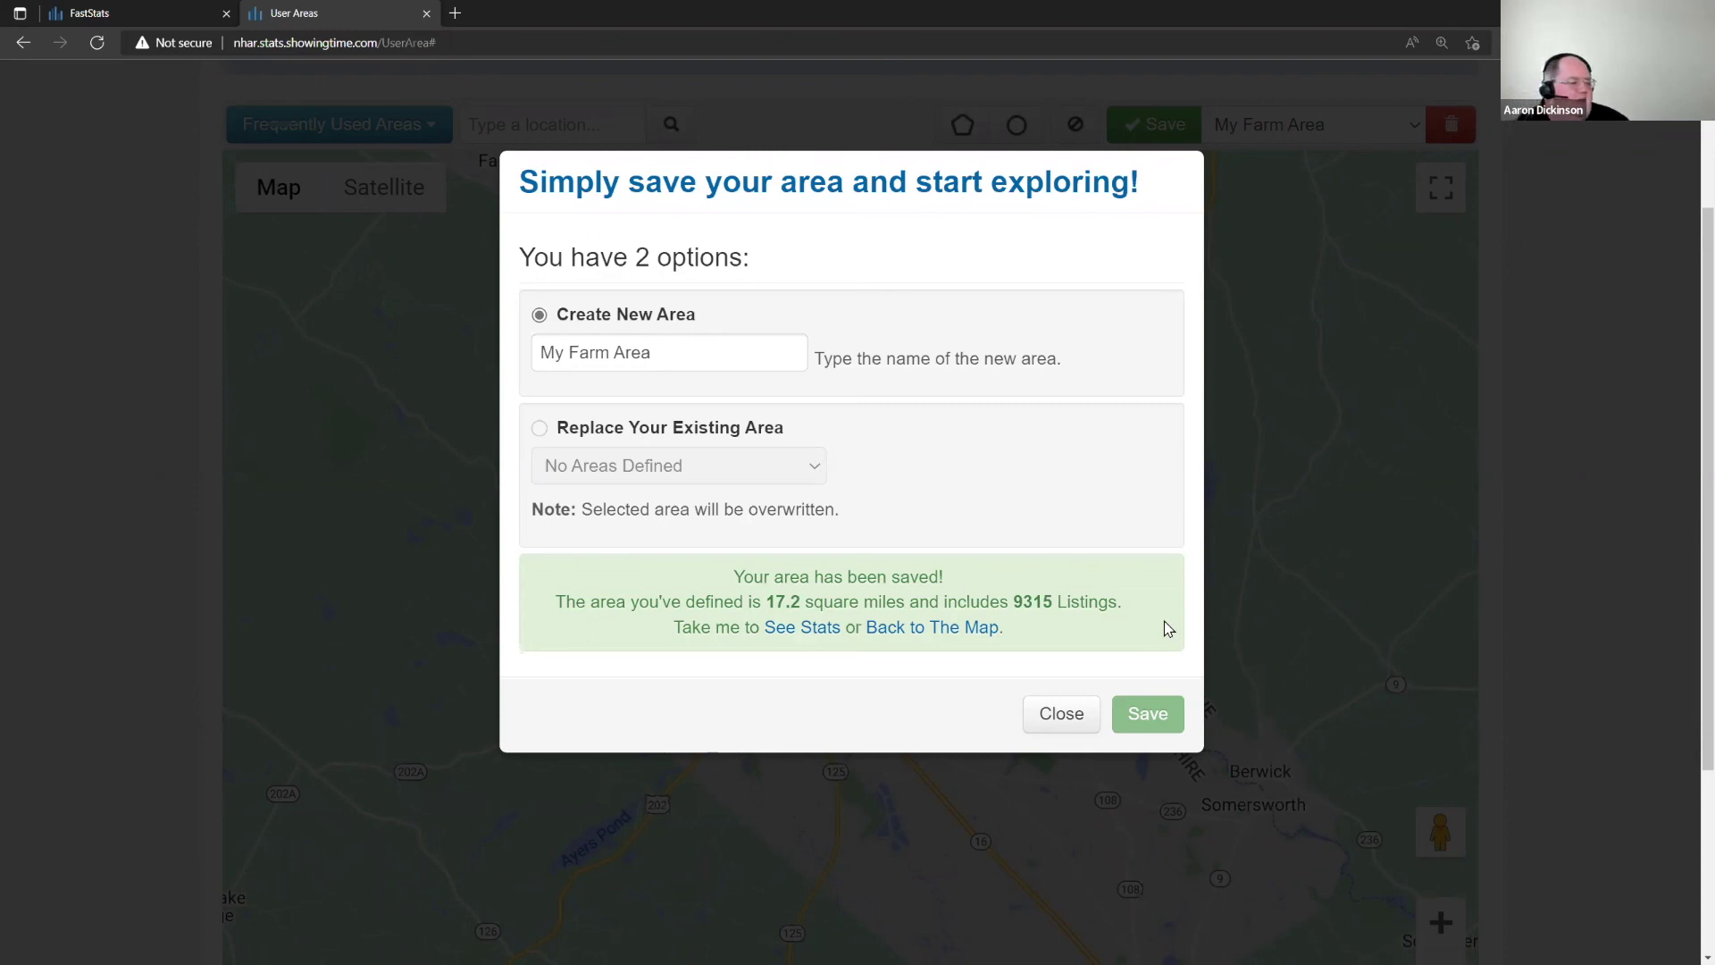
{"action": "left_click", "coordinate": [801, 627]}
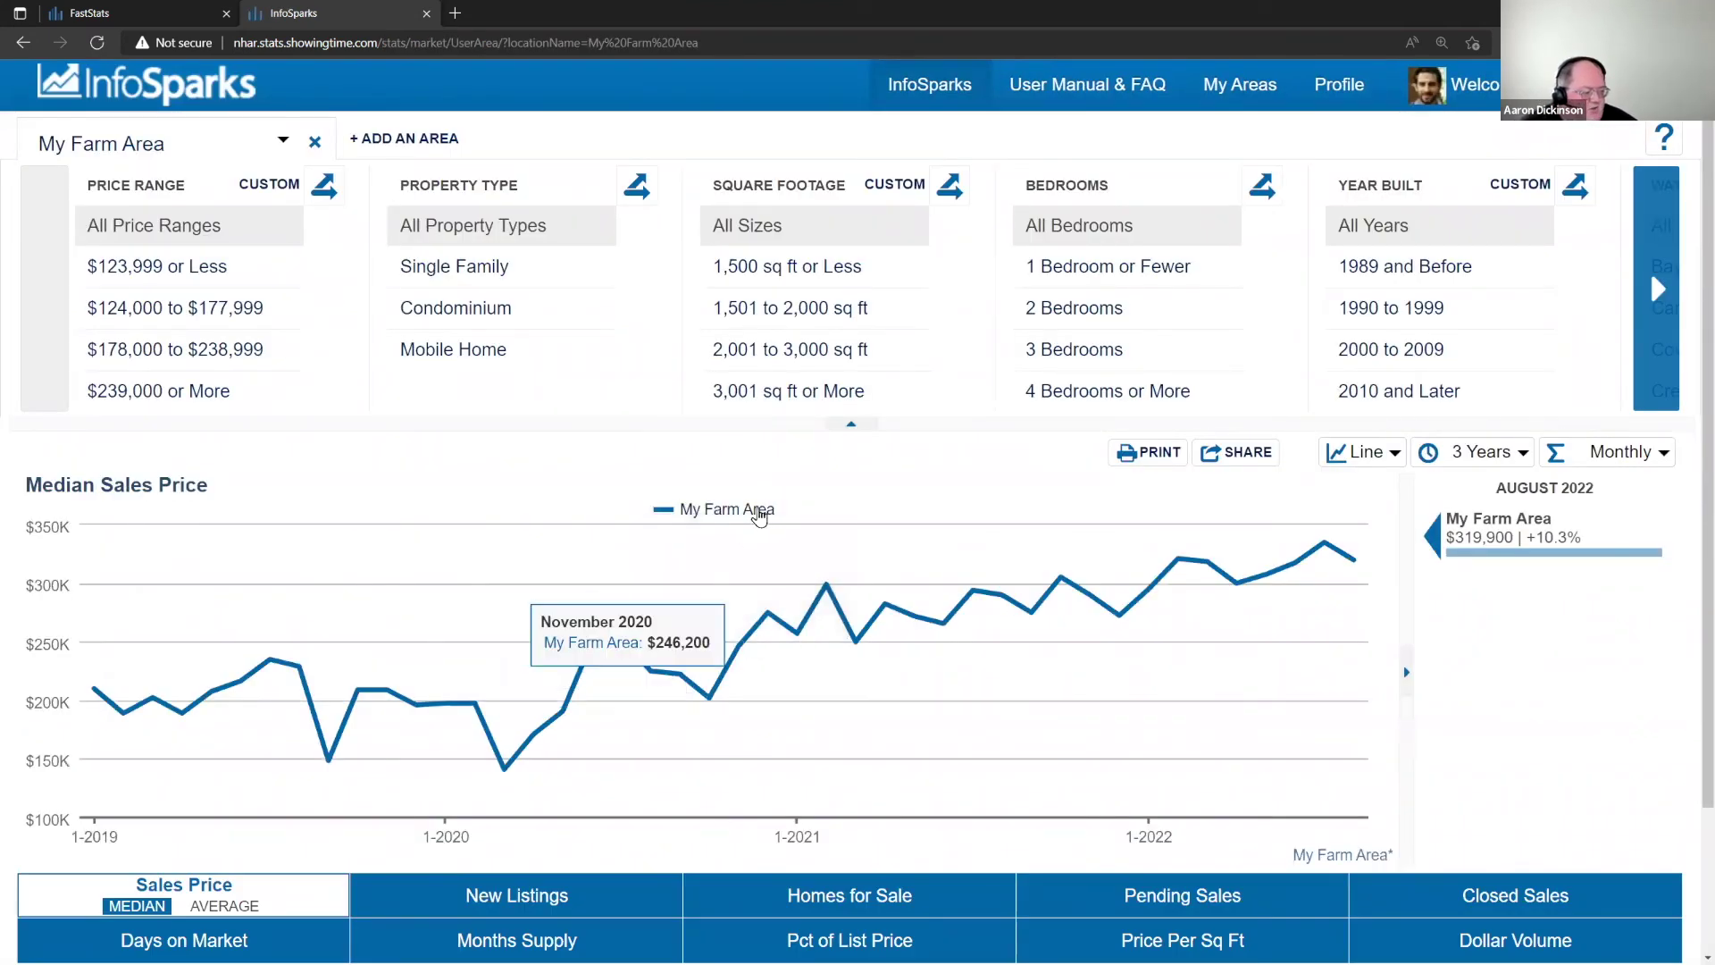
- Break down My Farm Area's median sales price by property type, comparing Single Family and Condominium
{"action": "left_click", "coordinate": [481, 266]}
{"action": "left_click", "coordinate": [593, 306]}
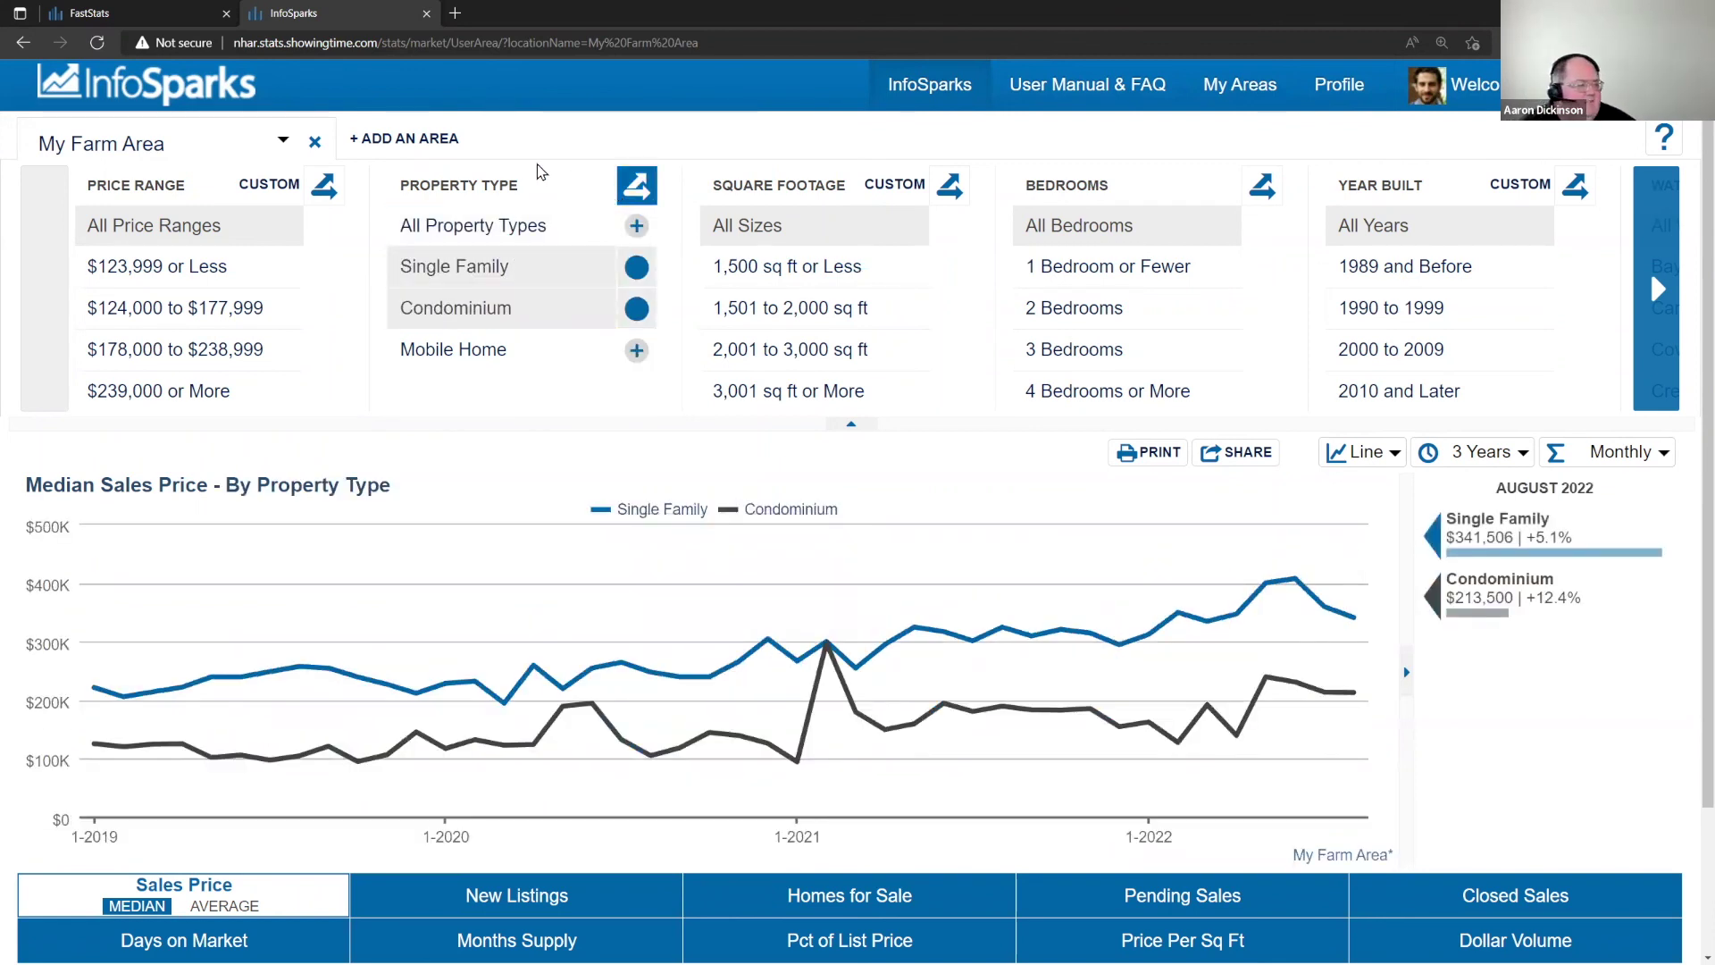
- Filter the chart's area choices to custom saved areas and select My Farm Area
{"action": "left_click", "coordinate": [285, 146]}
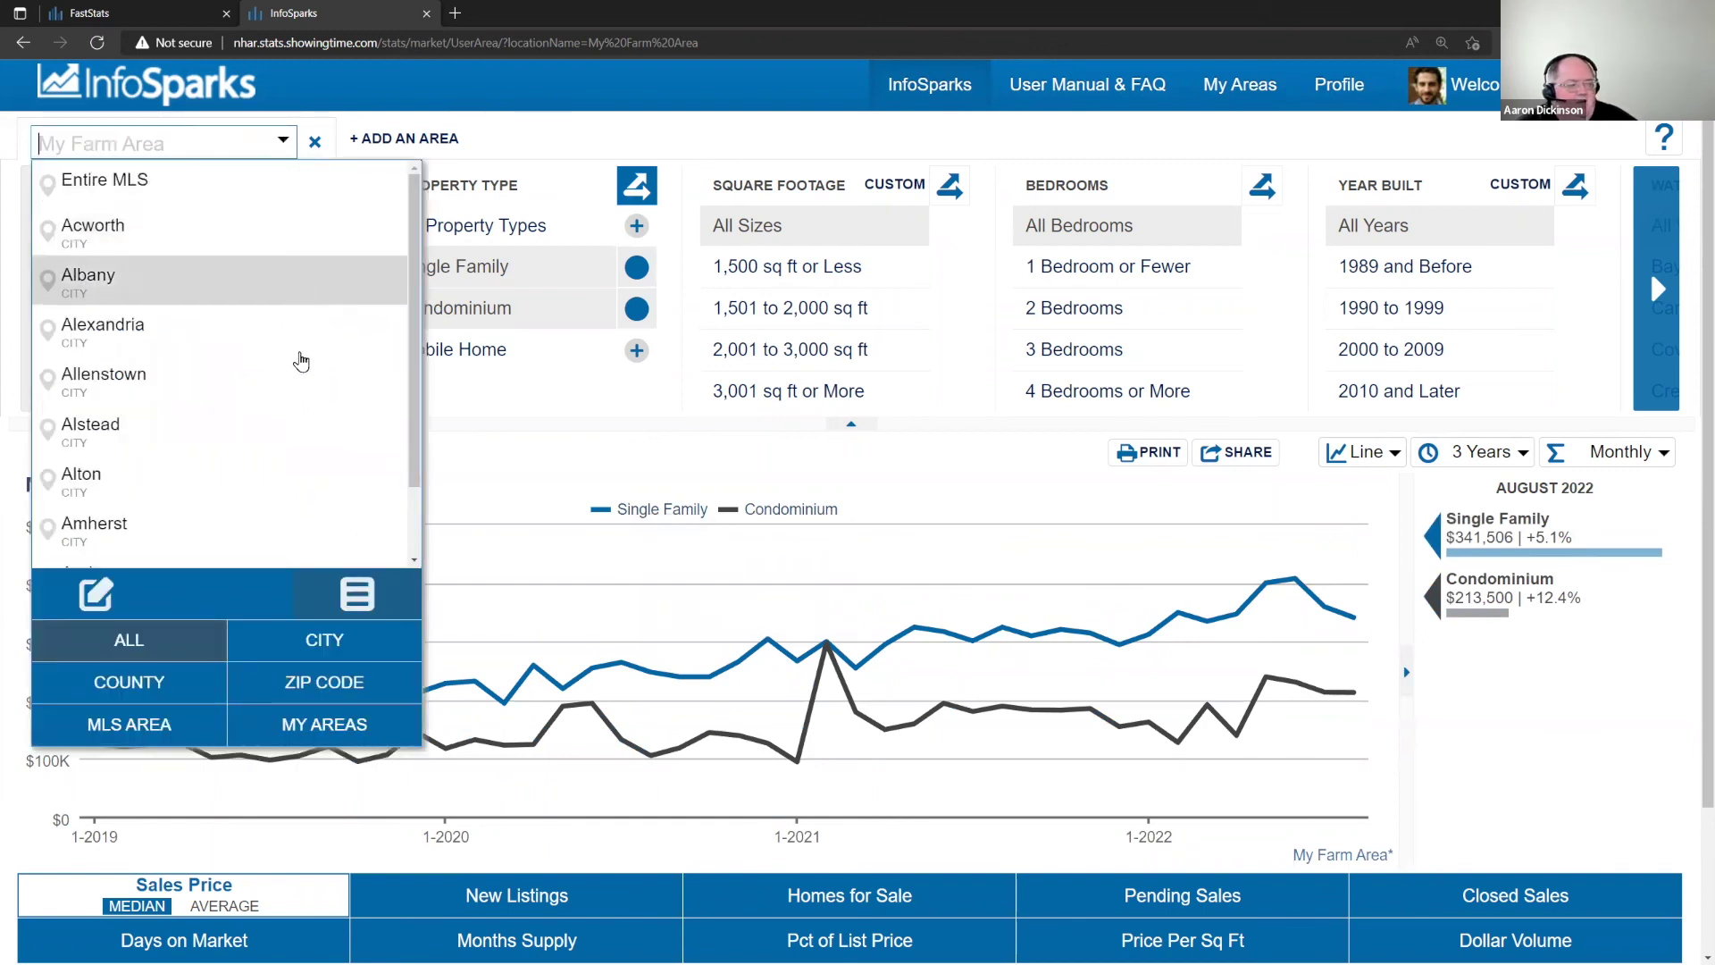
{"action": "left_click", "coordinate": [280, 732]}
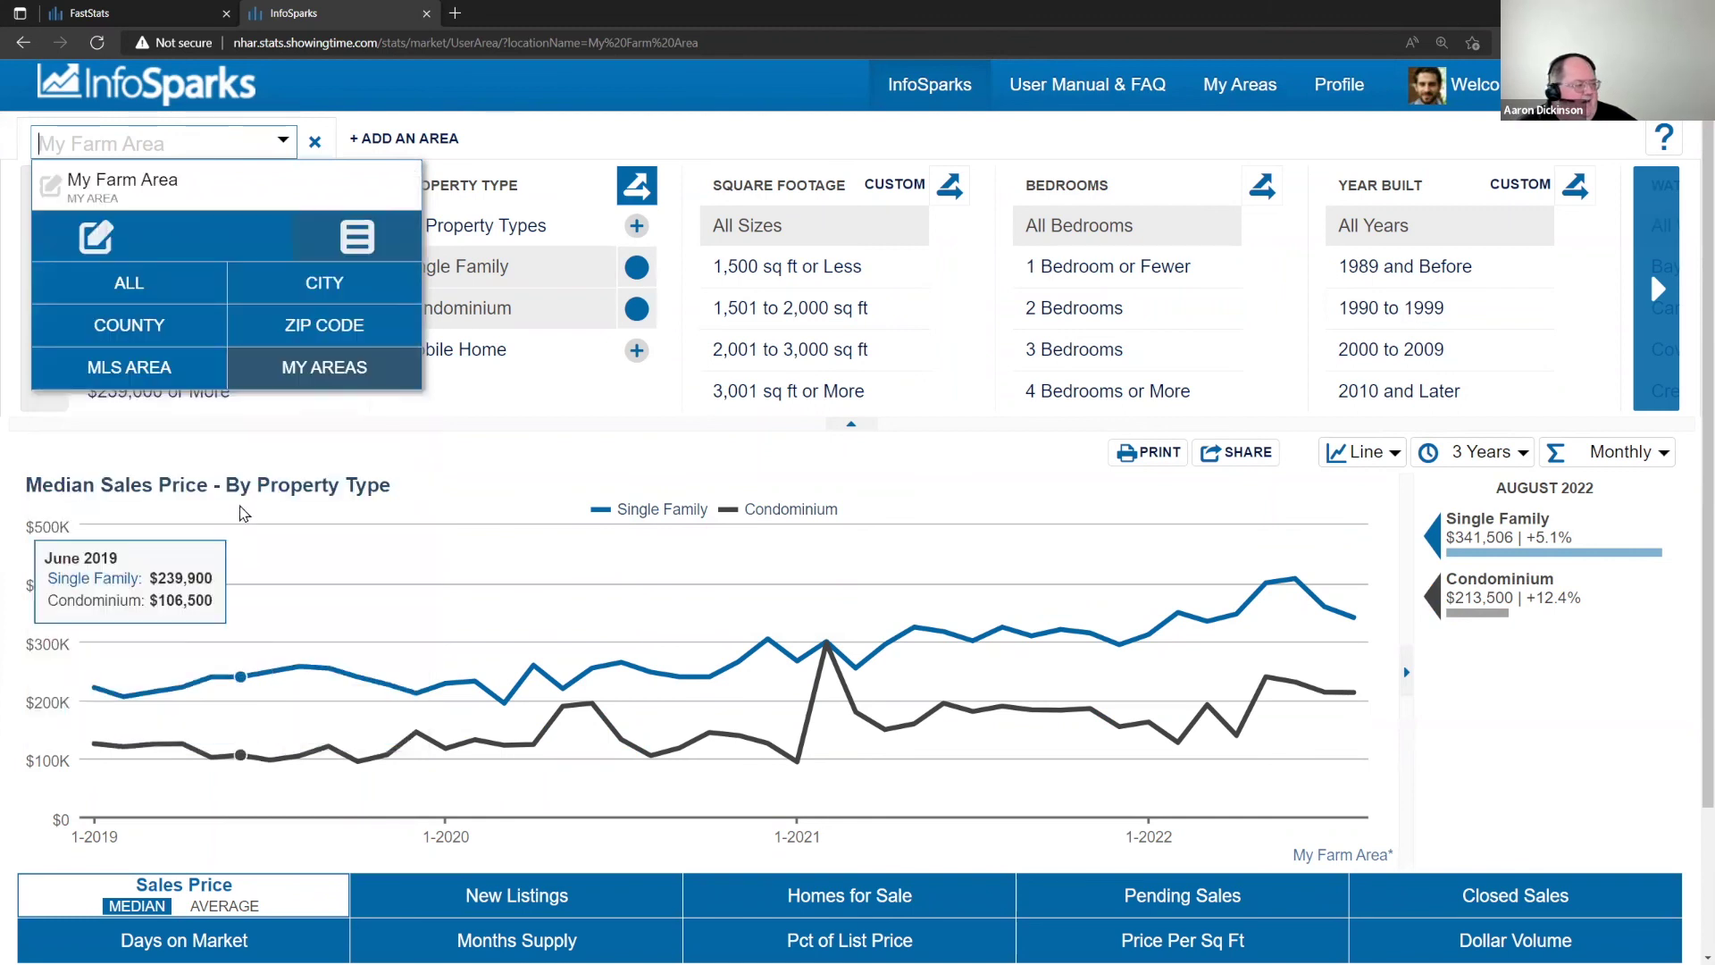
{"action": "left_click", "coordinate": [233, 204]}
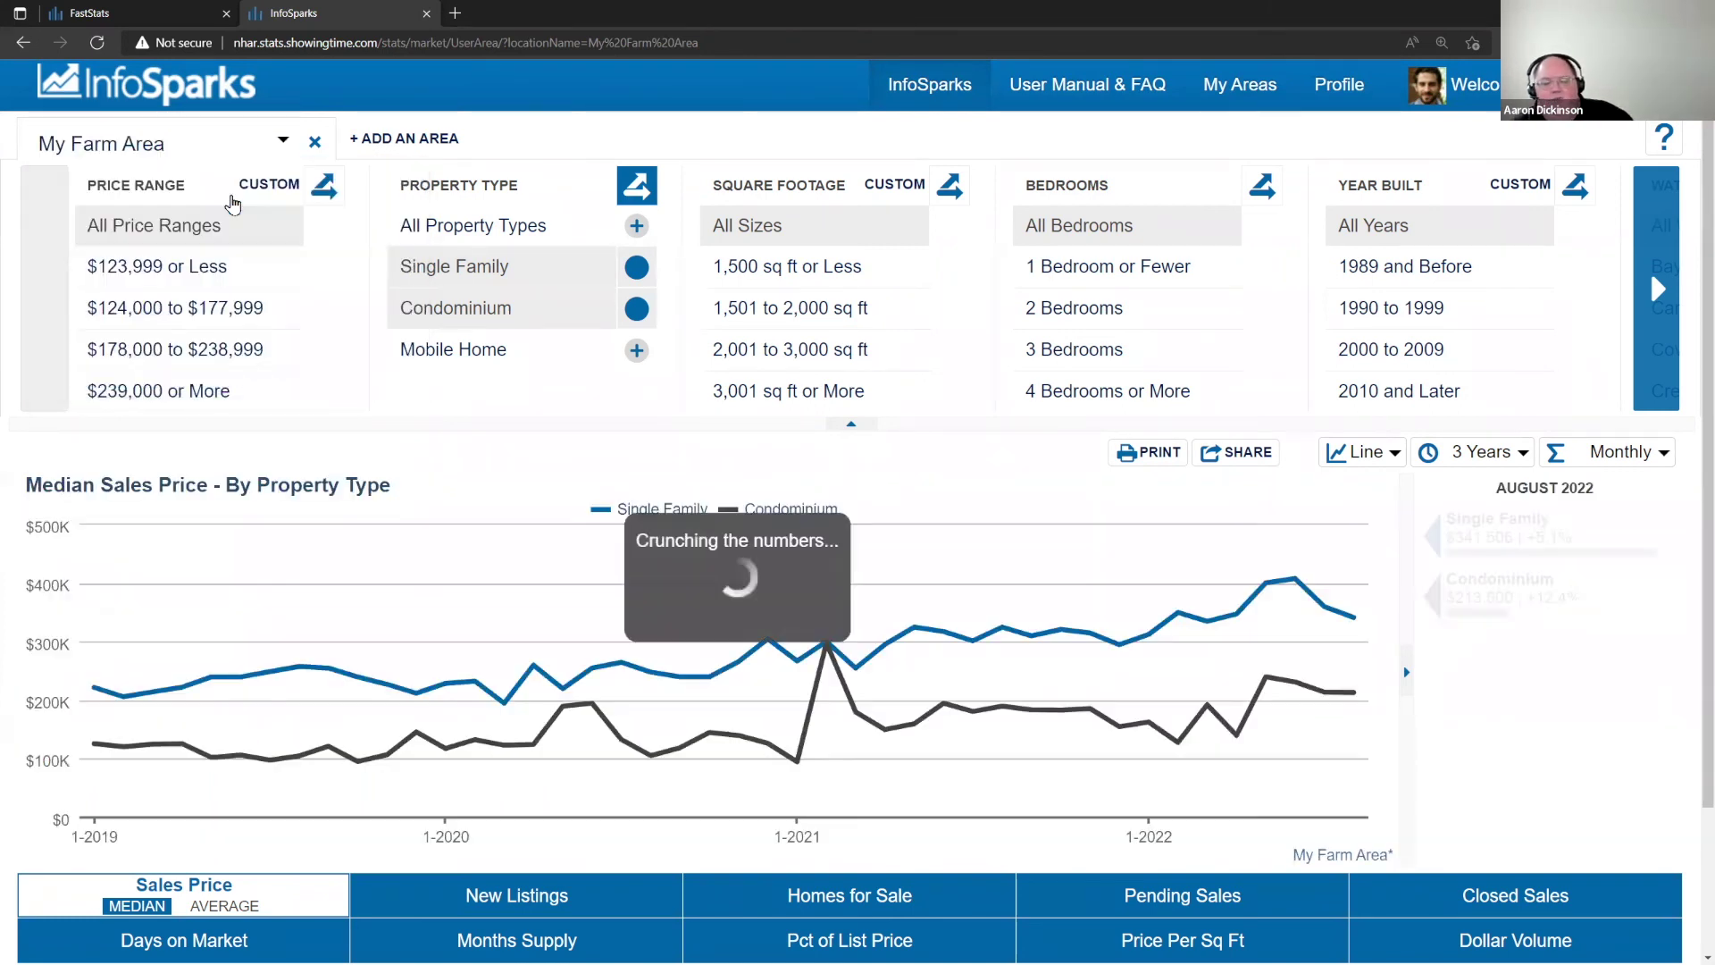